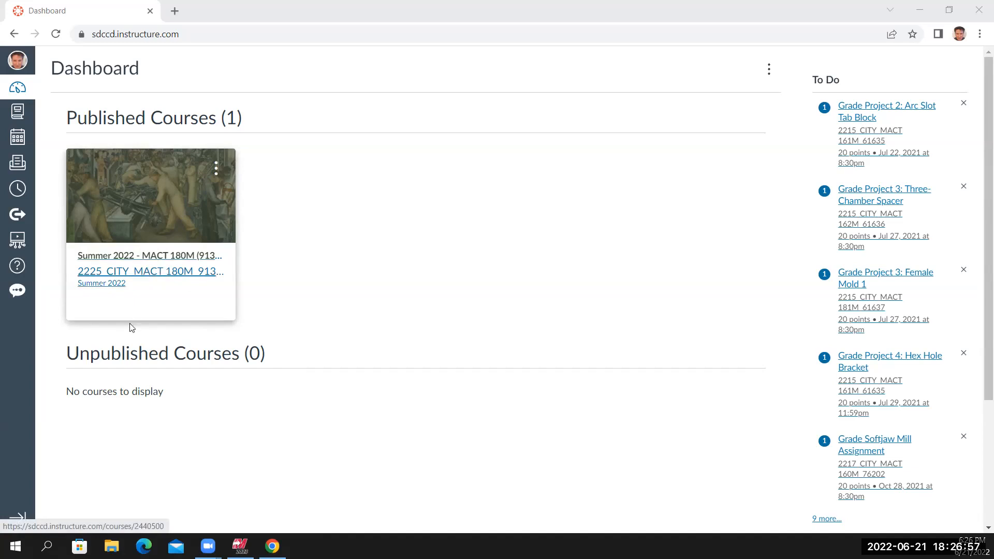
Open the Summer 2022 MACT 180M course and go to Module #1, Construction Plane Project, in the MACT 180 project list
left_click(157, 260)
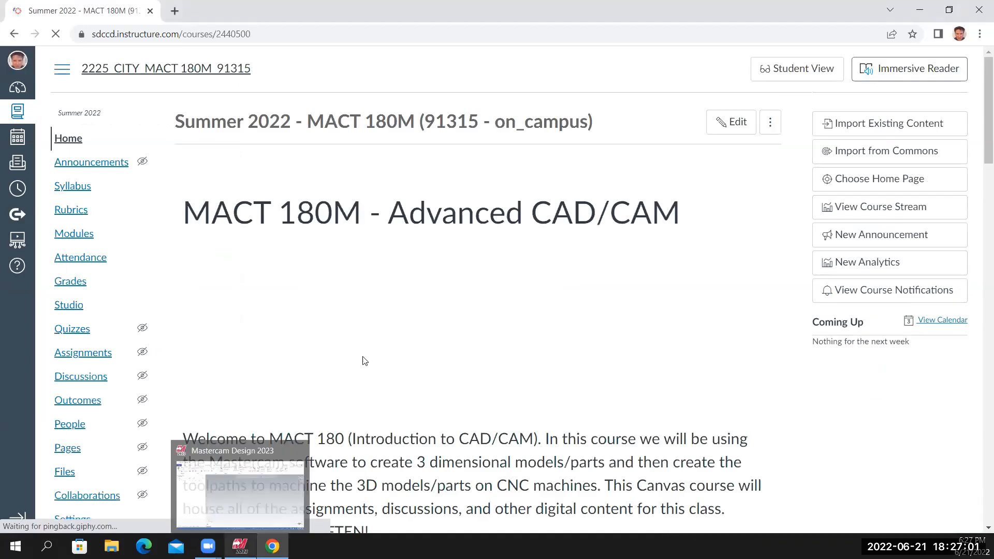
scroll(322, 354, "down", 15)
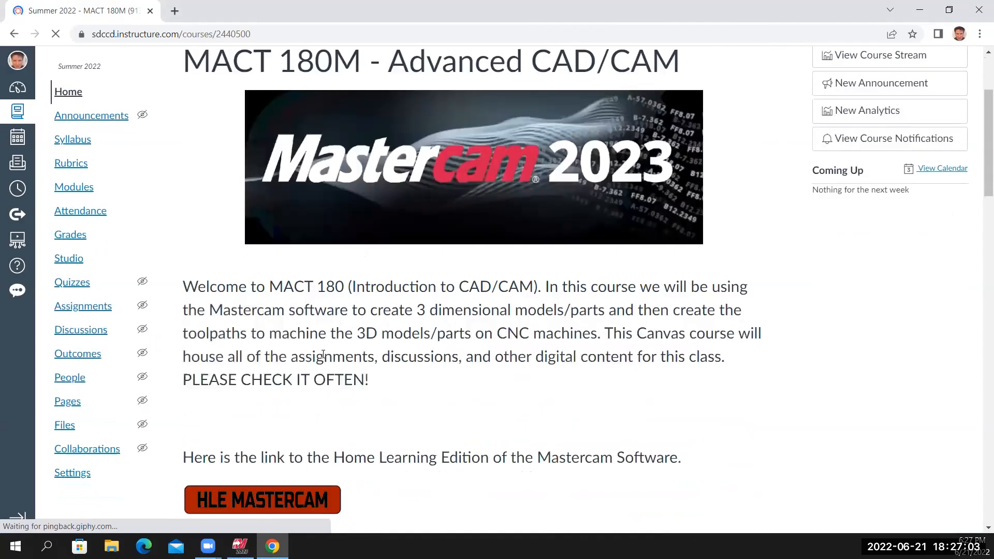
scroll(374, 367, "down", 10)
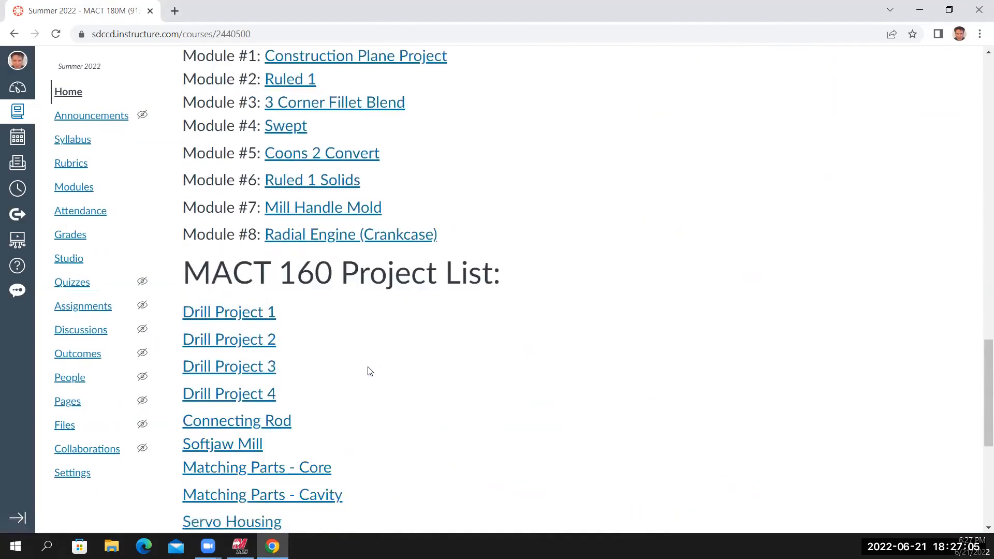
scroll(371, 375, "up", 10)
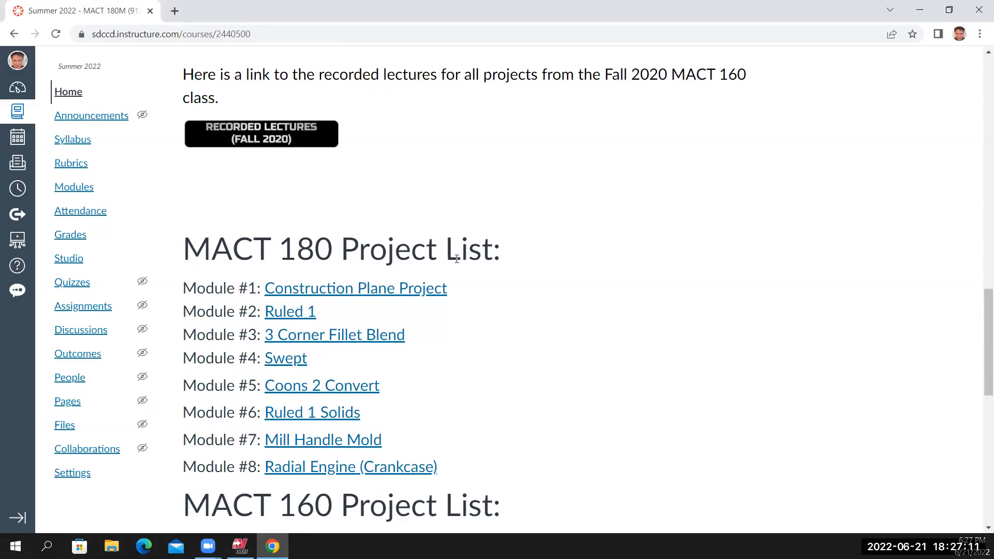
scroll(406, 372, "down", 2)
scroll(310, 347, "up", 2)
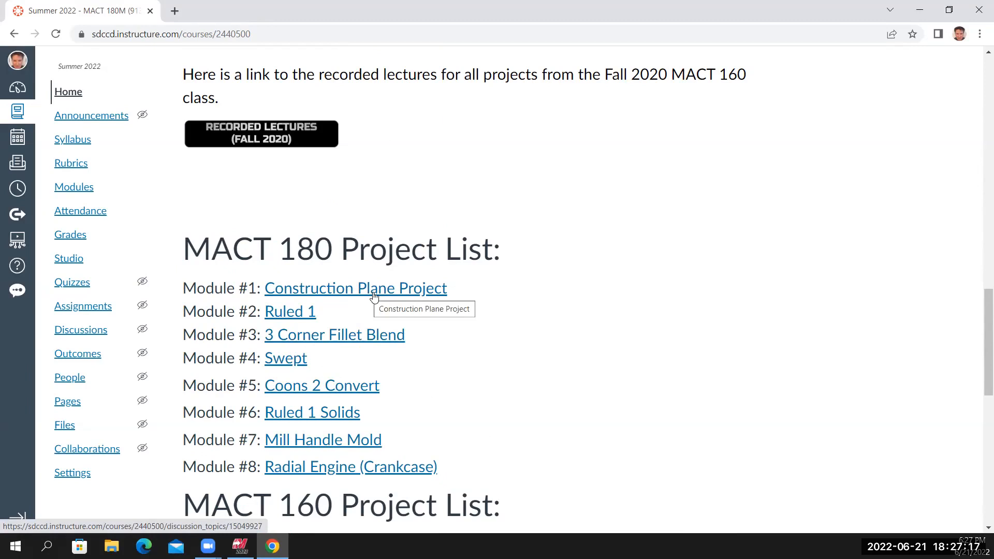
left_click(356, 293)
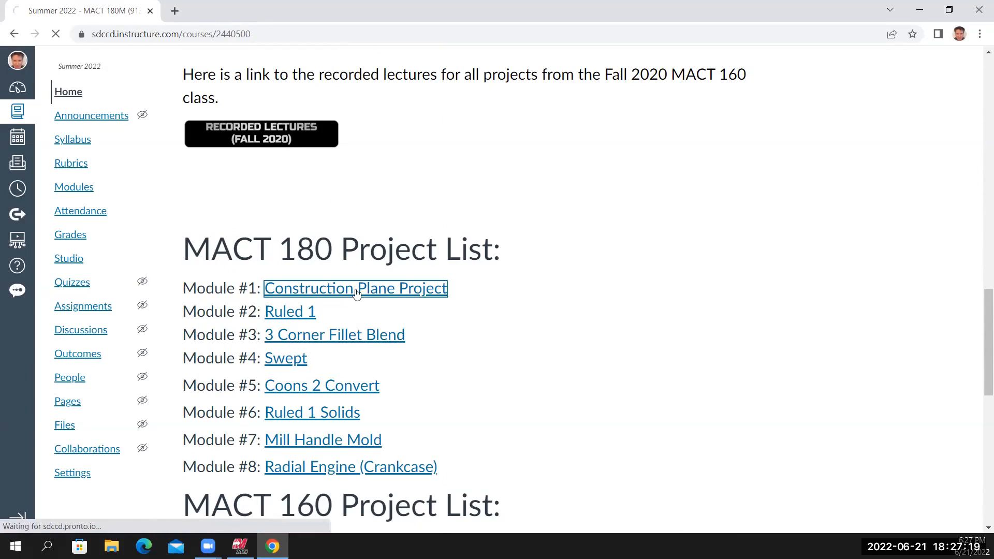
Examine the Construction Plane Project's dimensioned drawings, lettering requirements and rotated isometric views showing the label on each face
scroll(565, 403, "down", 3)
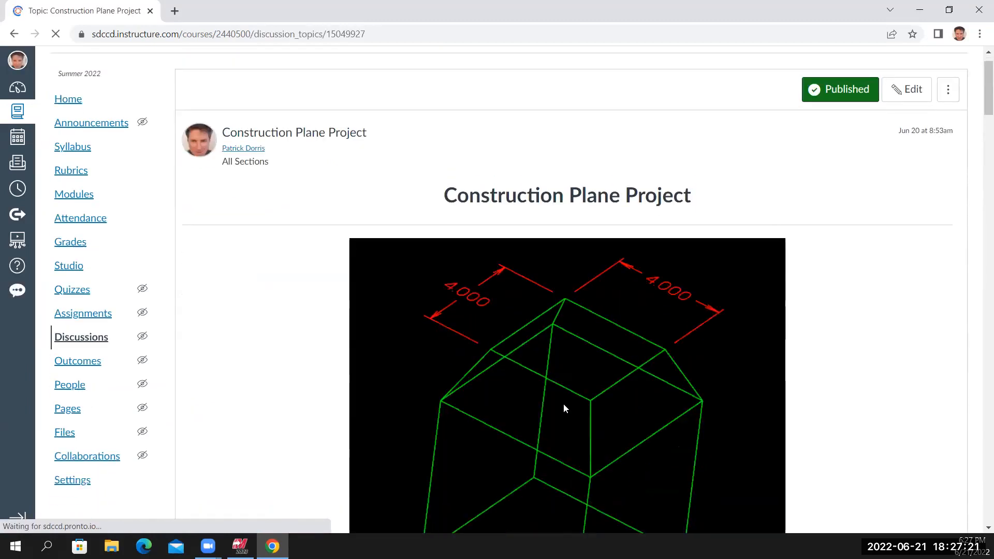
scroll(560, 397, "down", 14)
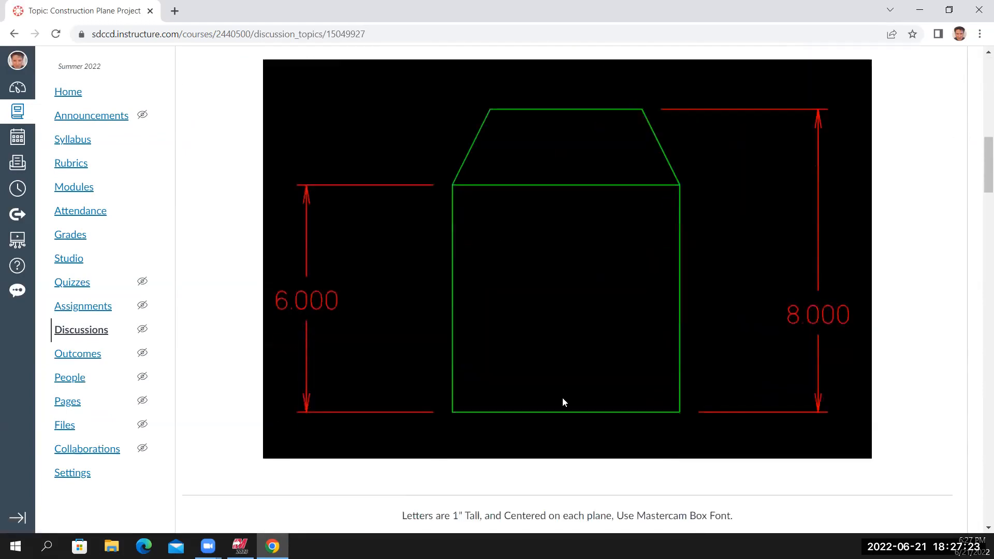
scroll(564, 398, "down", 4)
scroll(571, 360, "down", 7)
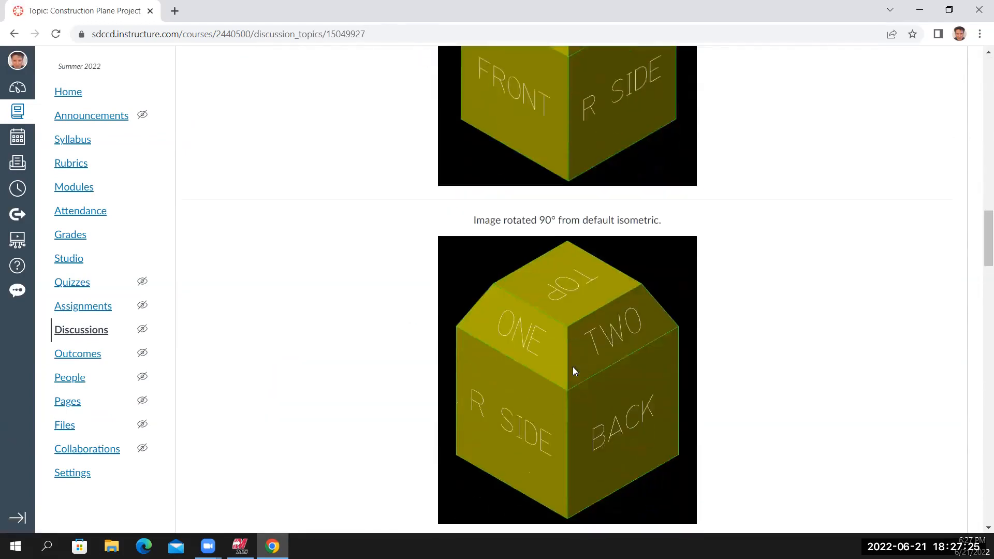
scroll(567, 379, "down", 13)
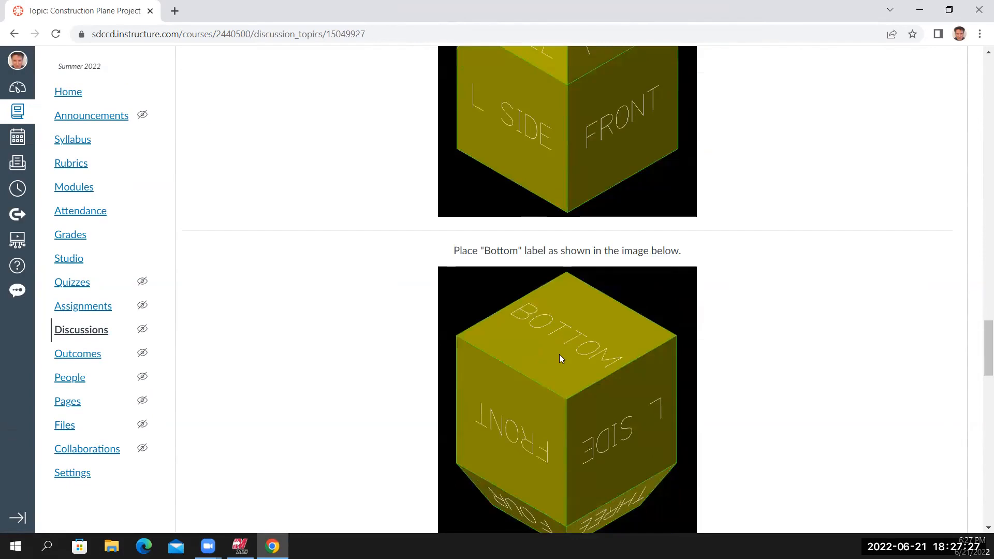
scroll(523, 238, "up", 5)
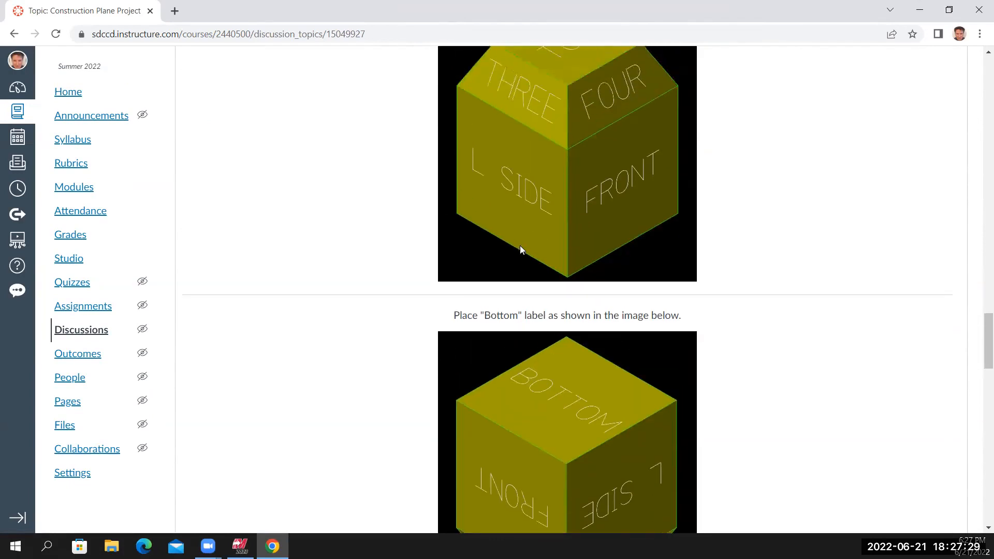
scroll(530, 290, "up", 4)
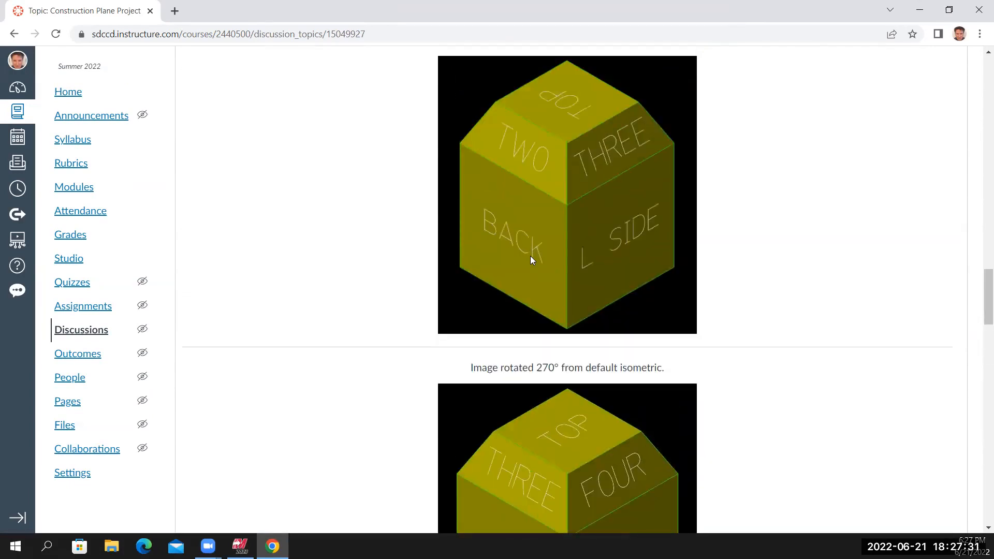
scroll(531, 258, "down", 9)
scroll(515, 290, "up", 5)
Minimise the Mastercam and browser windows, and launch Mastercam 2023 from the desktop
left_click(239, 546)
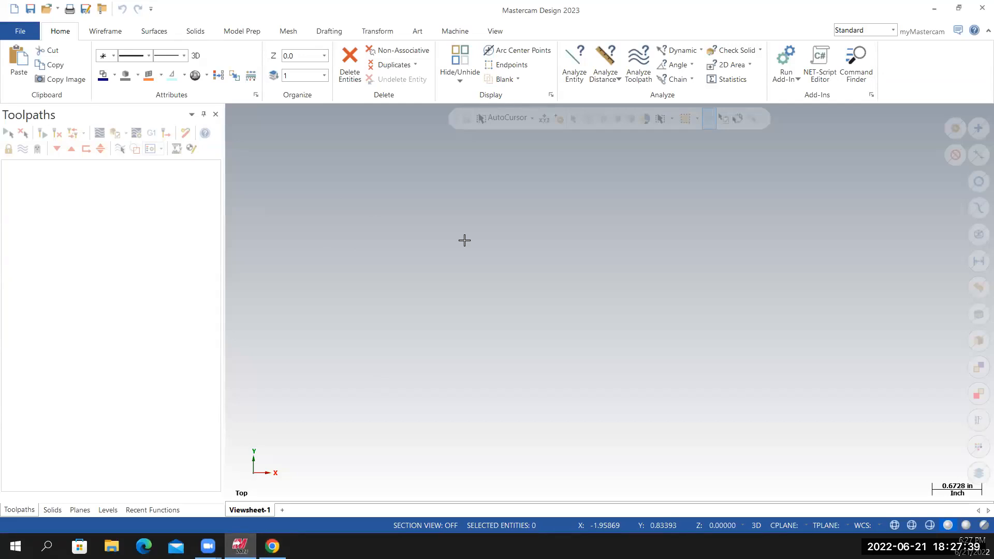
left_click(934, 10)
left_click(930, 13)
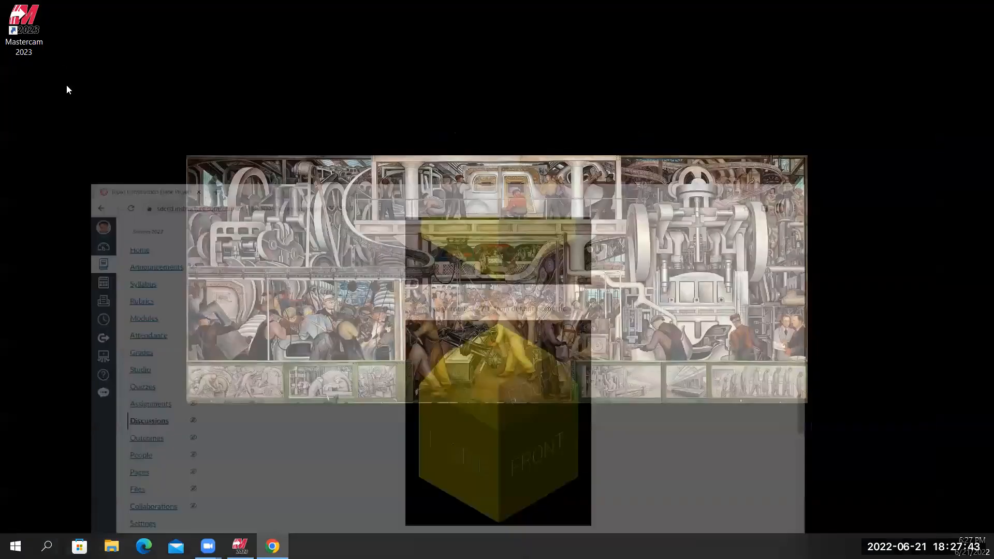
double_click(40, 28)
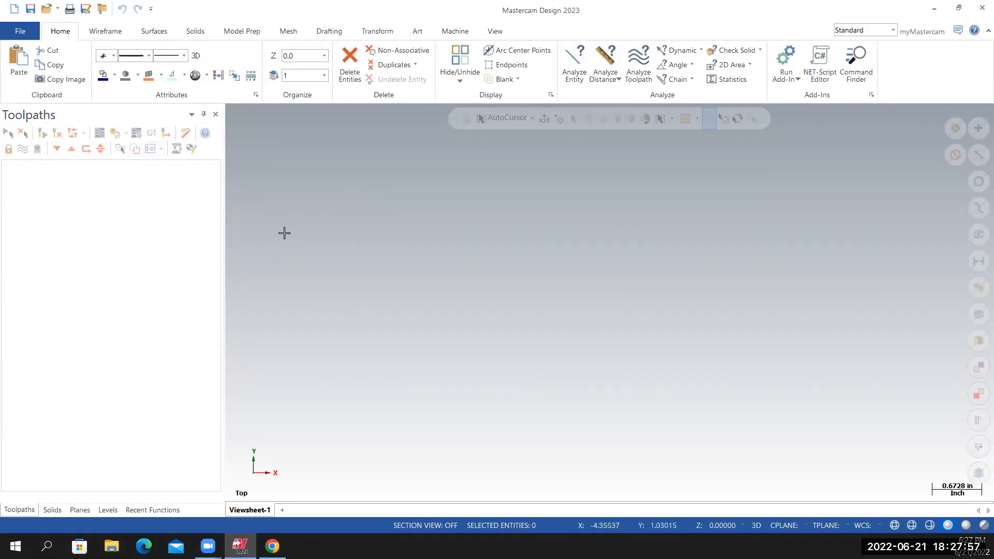
Open the system configuration and enable "Plane mask in chaining" in the Chaining settings
left_click(19, 32)
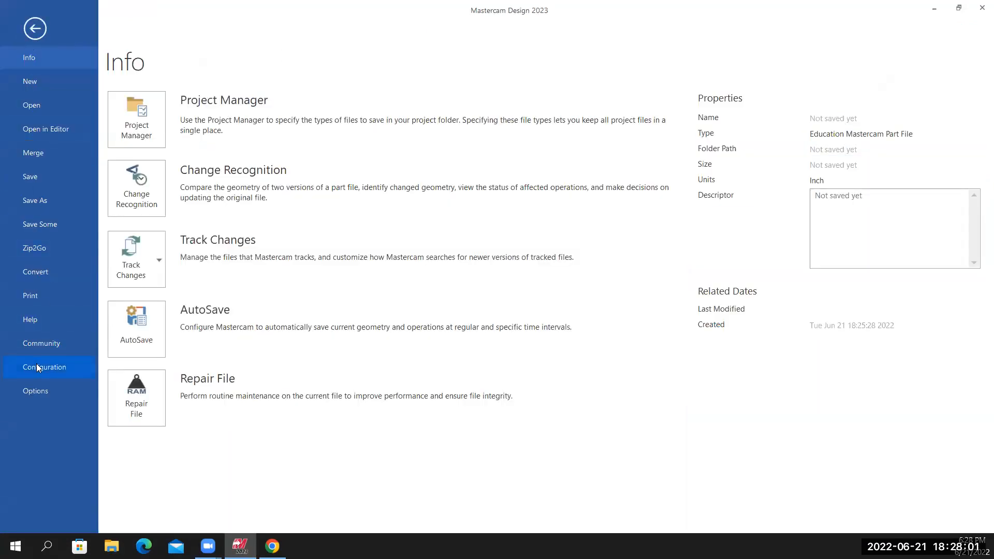
left_click(36, 364)
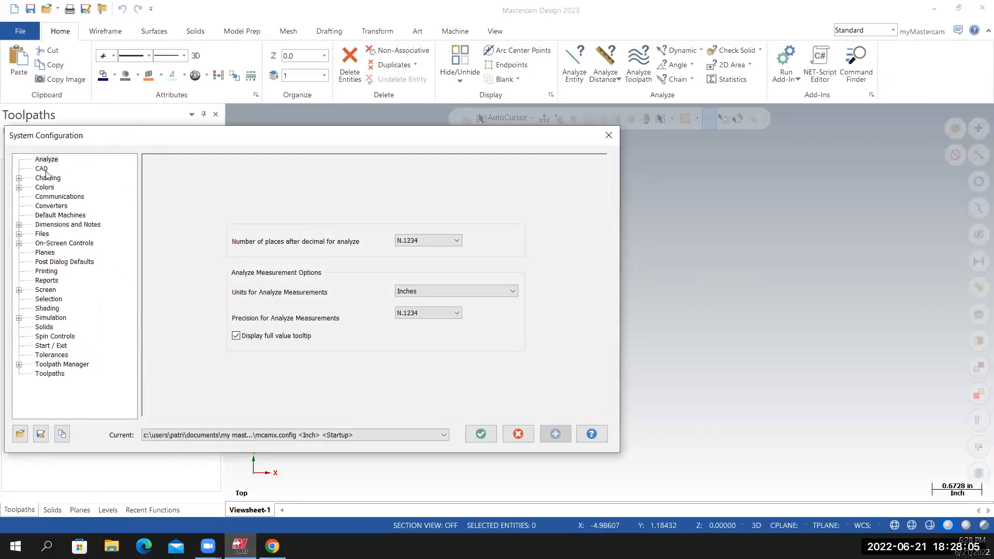
left_click(41, 169)
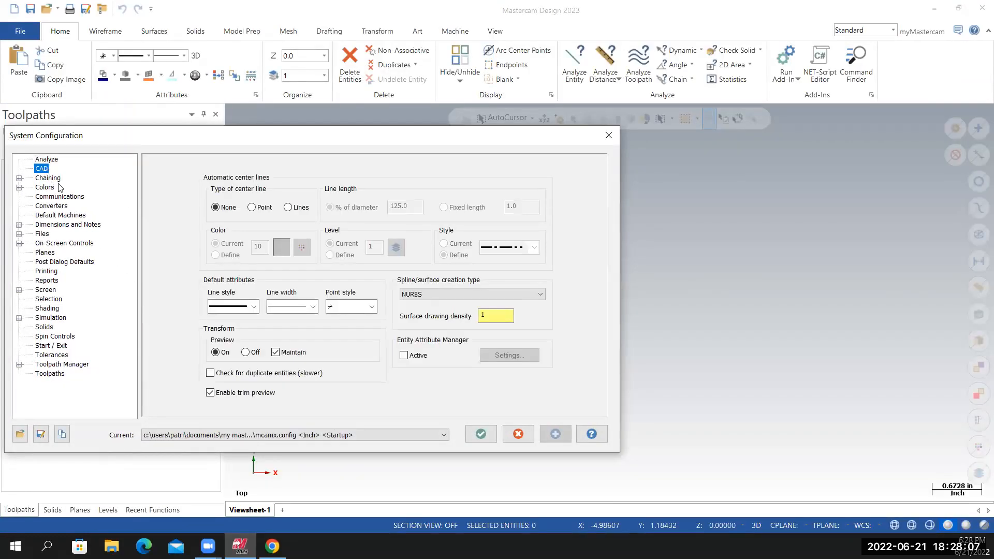
left_click(52, 178)
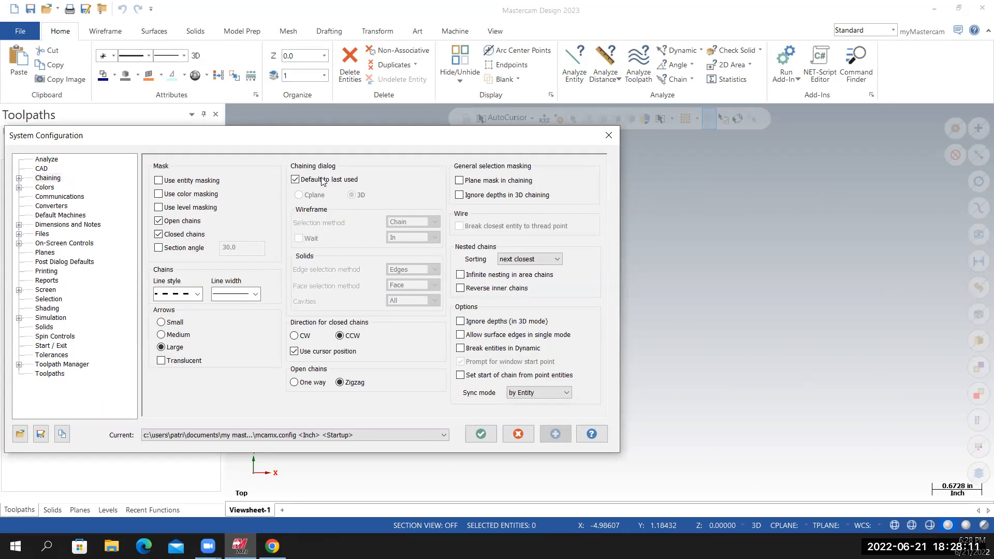
left_click(470, 183)
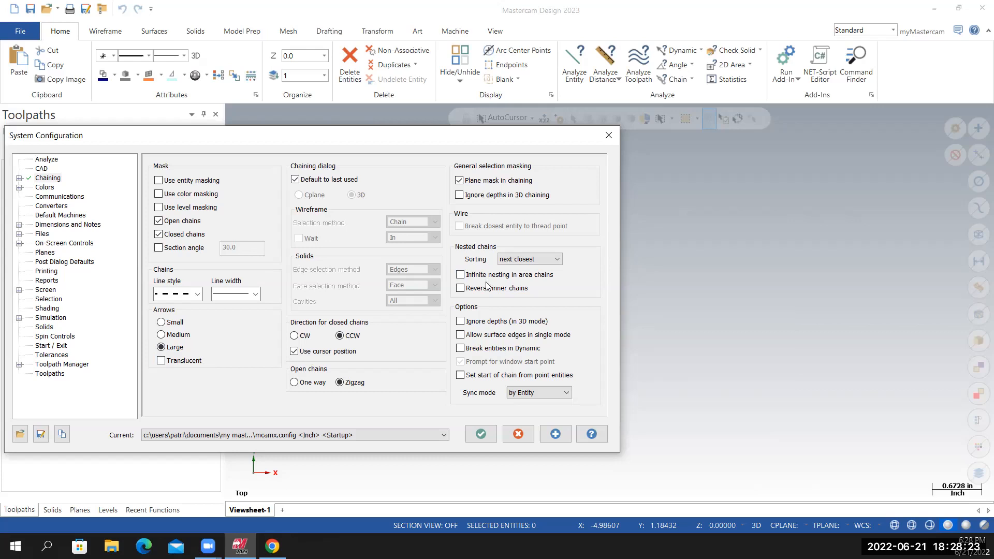
Set both the background gradient start and background gradient end colors to black (0)
left_click(45, 187)
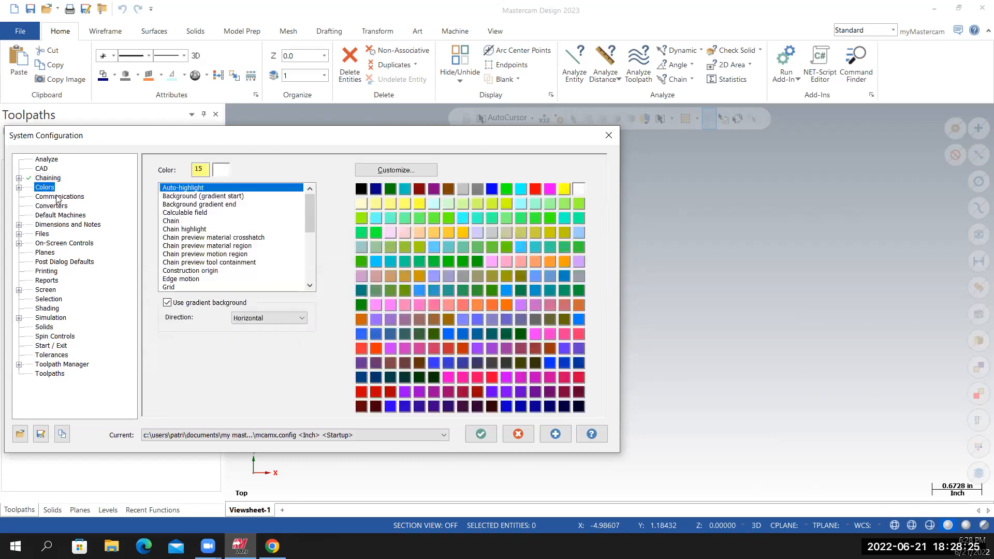
left_click(202, 197)
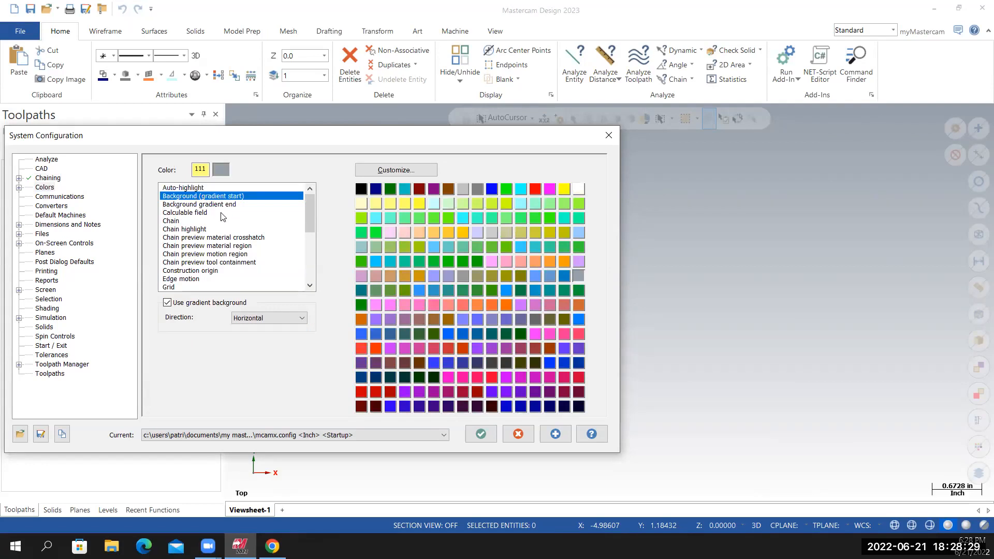
left_click(360, 191)
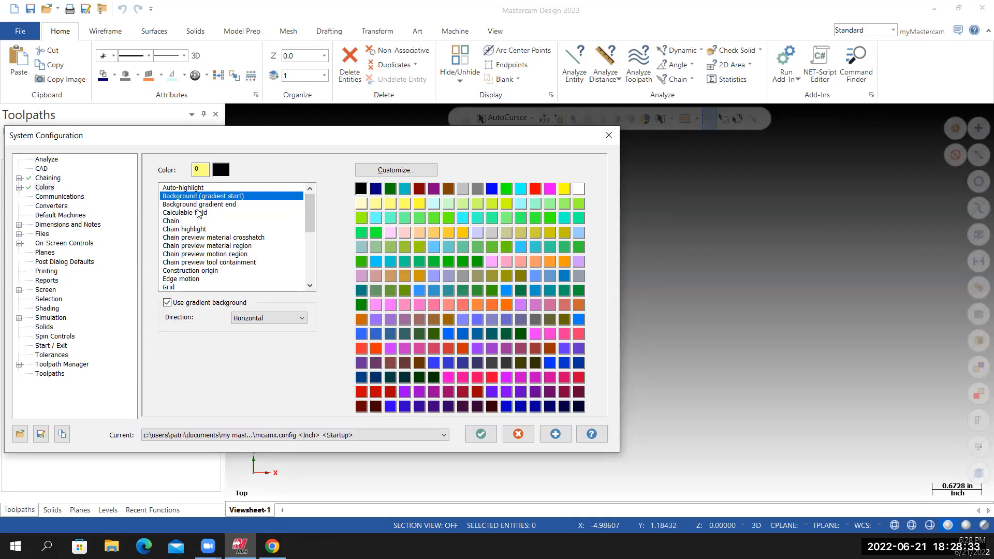
left_click(234, 205)
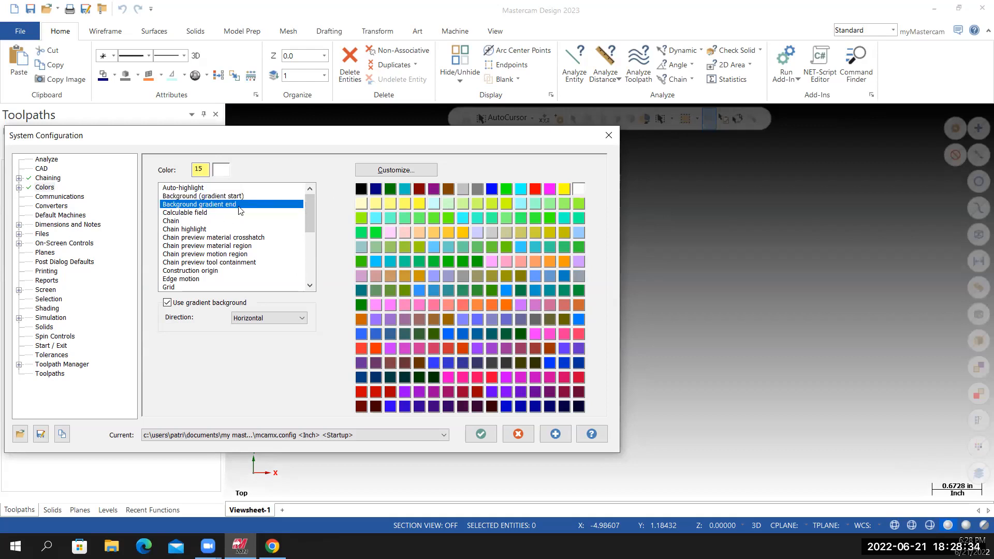
left_click(361, 189)
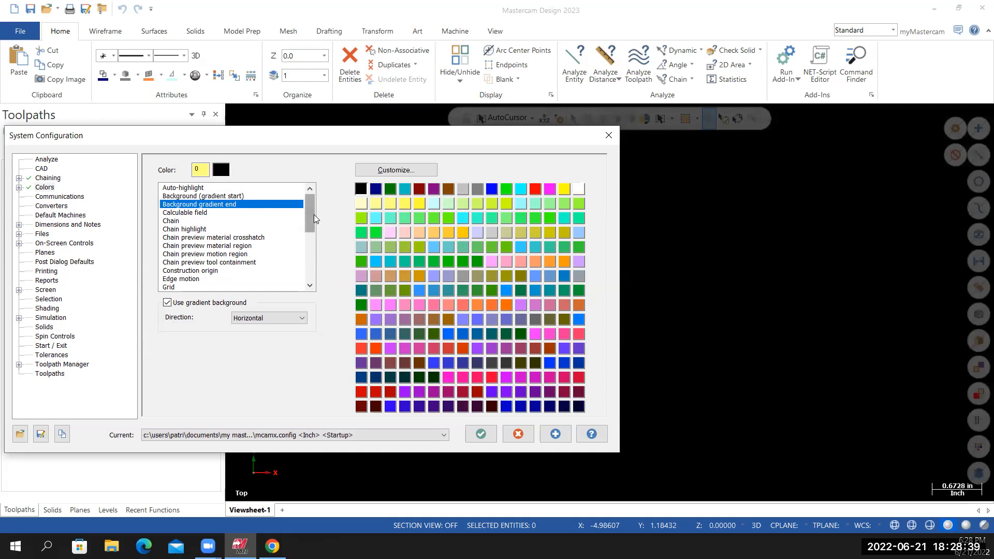
Set the Plane color to white (15) and look through the remaining entries of the color list
left_click_drag(310, 215, 312, 236)
left_click(175, 271)
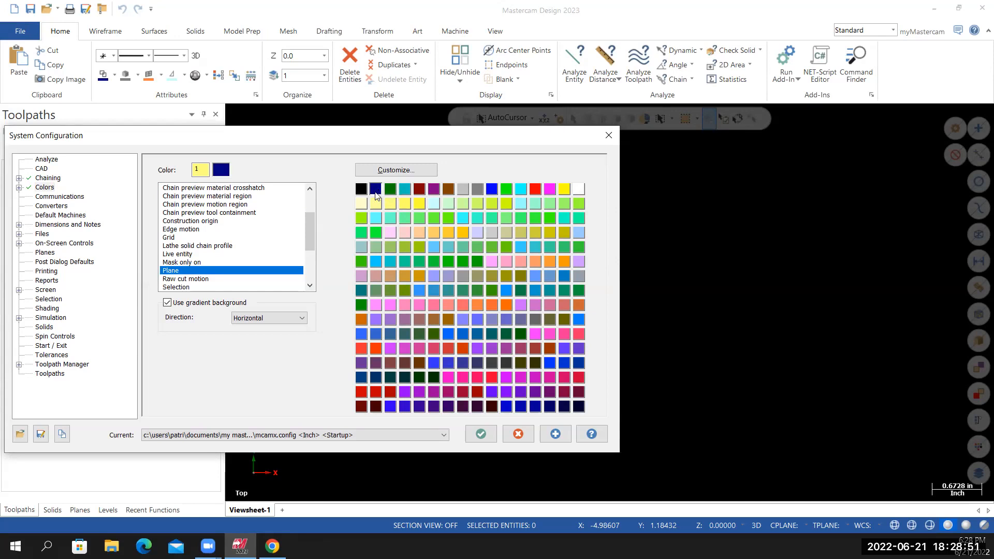
left_click(580, 190)
left_click_drag(311, 224, 309, 265)
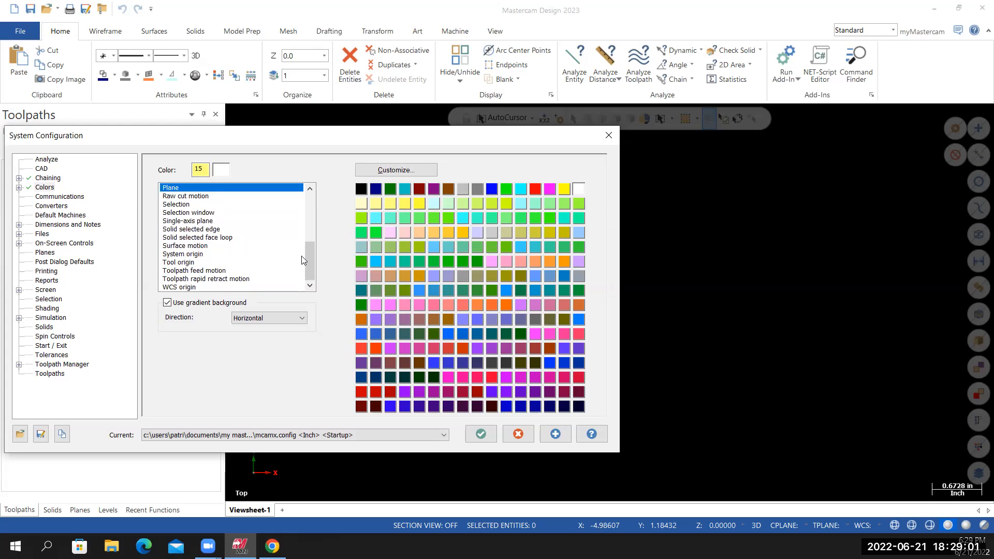
mouse_move(312, 255)
left_mouse_down()
mouse_move(310, 269)
mouse_move(318, 212)
mouse_move(315, 261)
left_mouse_up()
left_click_drag(309, 249, 320, 200)
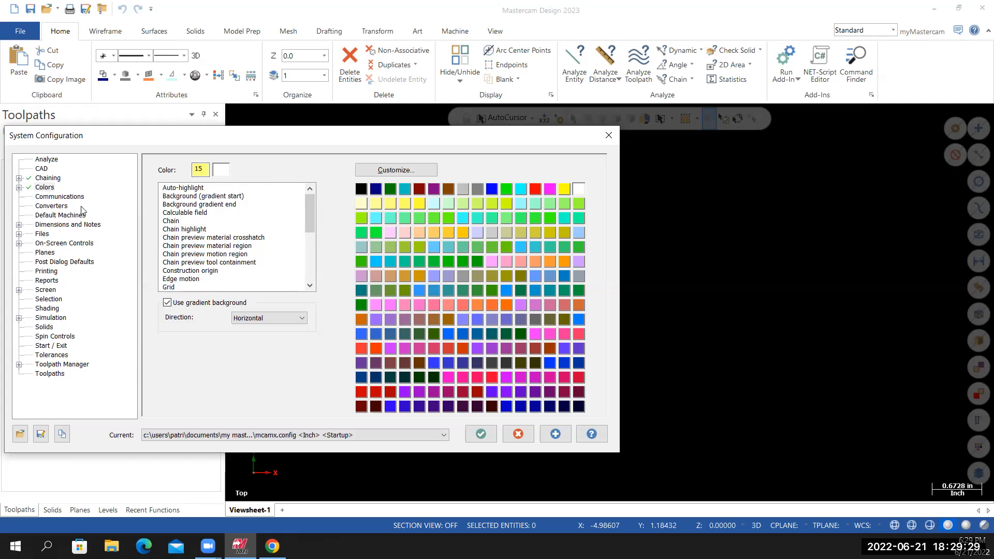
left_click(49, 374)
left_click(172, 268)
left_click(172, 268)
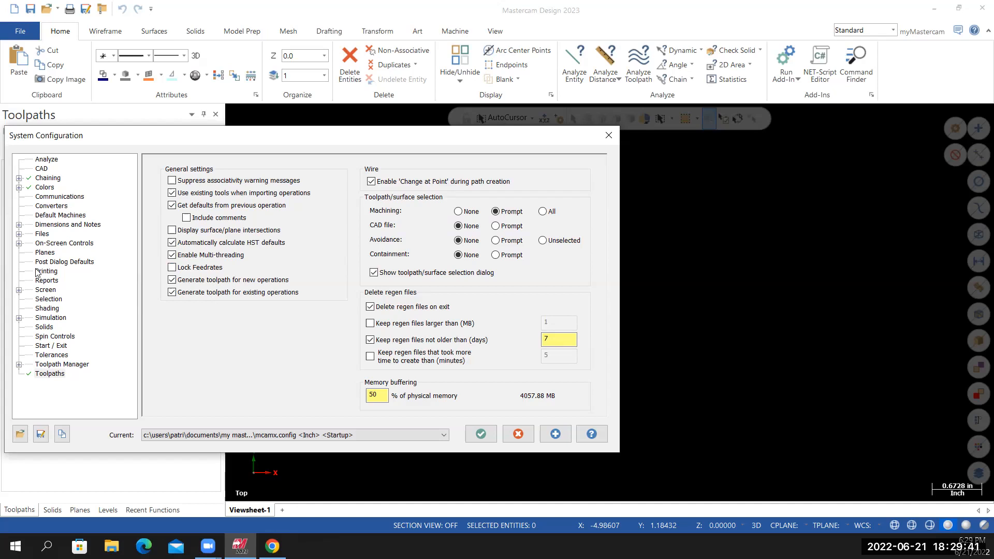
View the Planes settings, accept the configuration changes and save all settings to the mcamx.config file
left_click(45, 255)
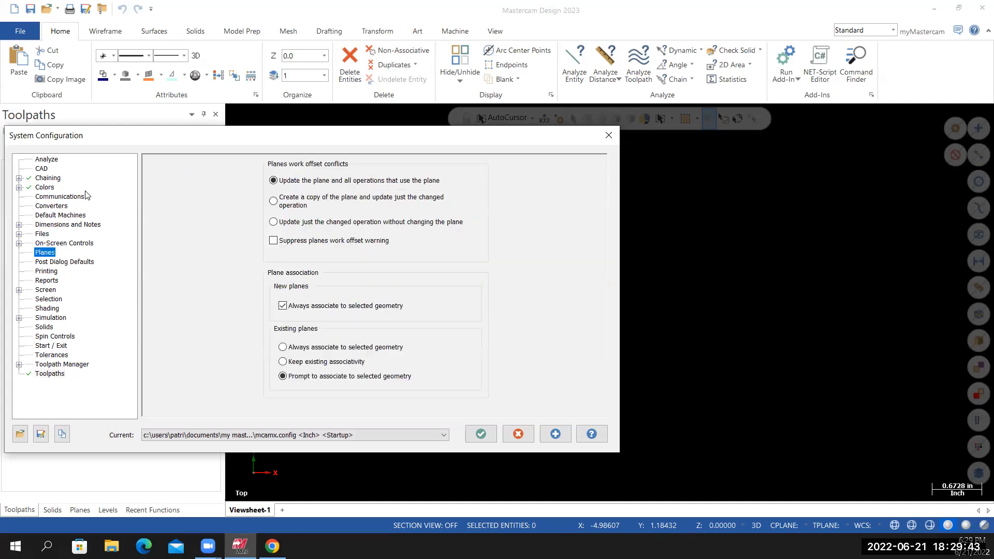
left_click(481, 435)
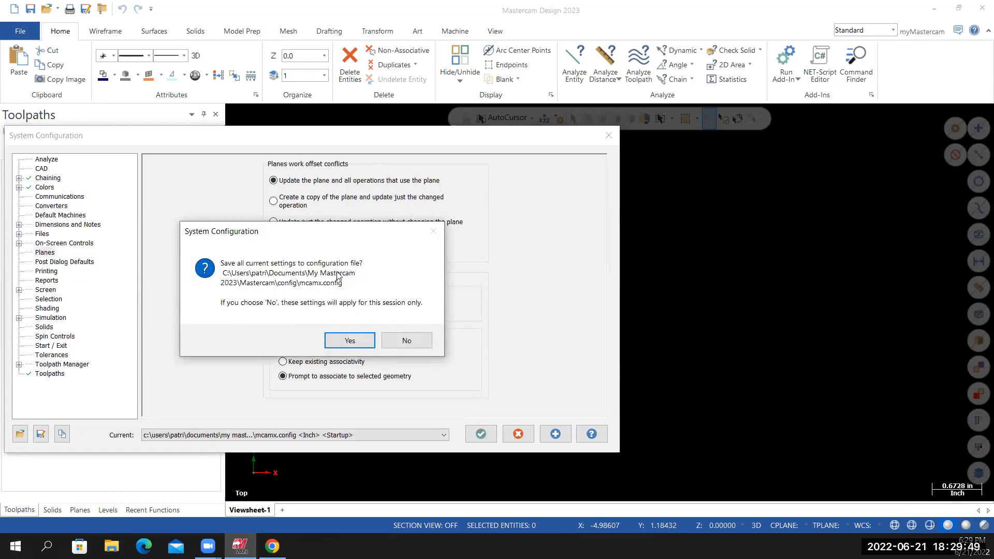
left_click(350, 341)
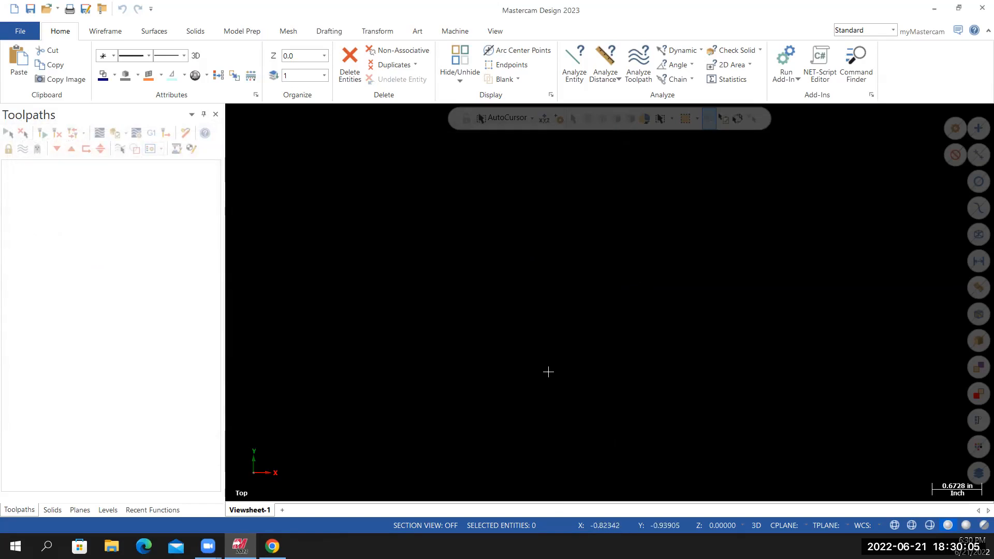
Display the gnomons and turn off the WCS and Cplane gnomons, the plane names and the origin colors
key("alt+F9")
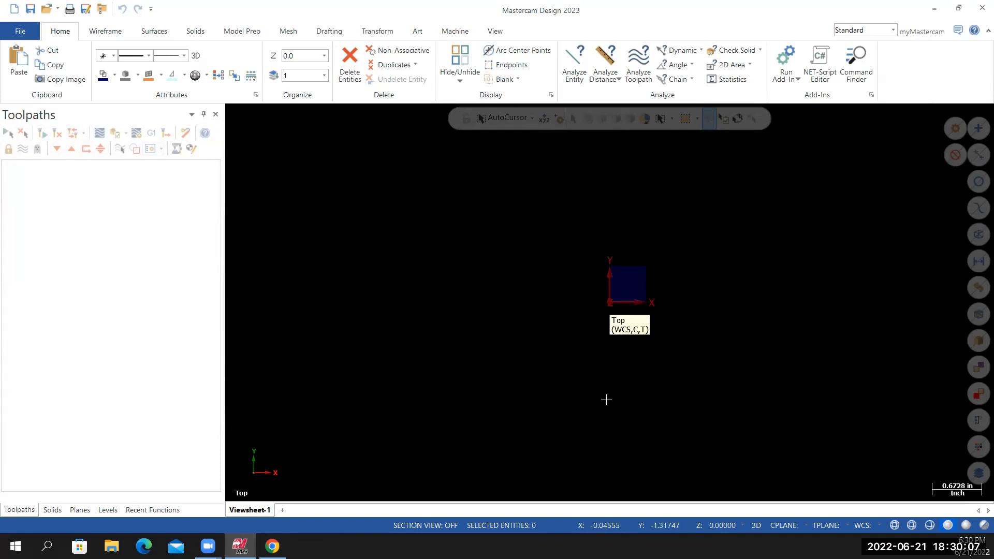
left_click(496, 32)
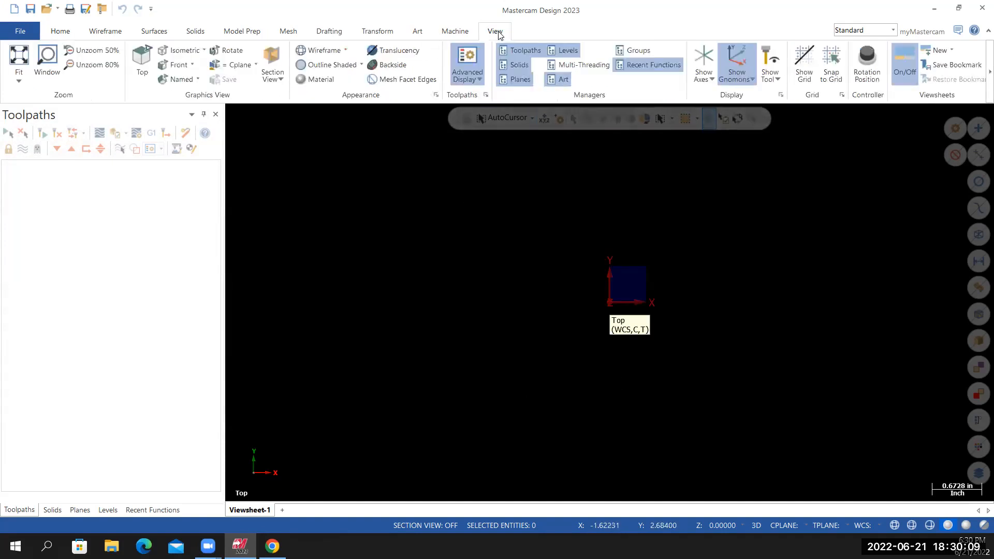
left_click(746, 82)
left_click(746, 113)
left_click(749, 127)
left_click(761, 190)
left_click(744, 176)
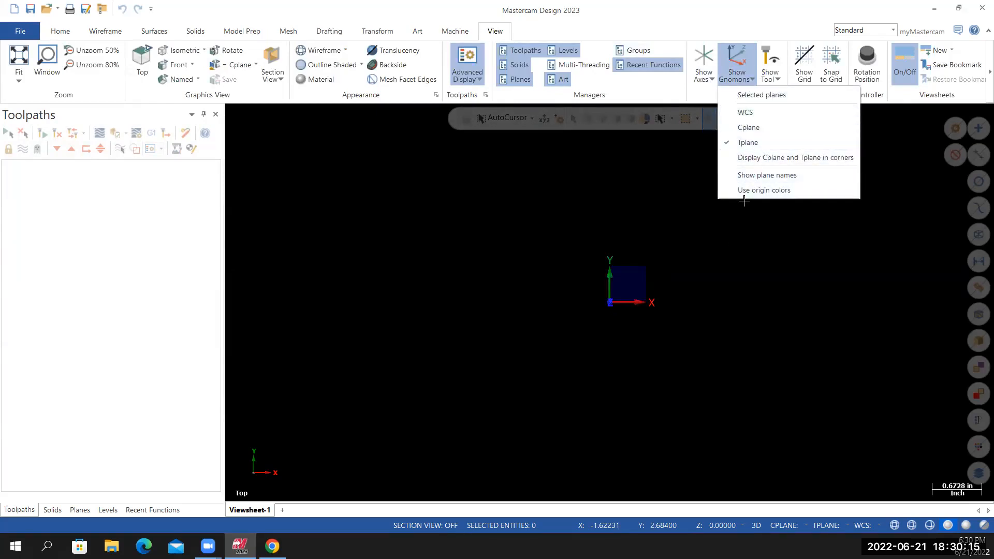
Show the Cplane gnomon instead of the Tplane gnomon, and try the origin colors before turning them off again
left_click(745, 190)
left_click(748, 146)
left_click(748, 144)
left_click(751, 130)
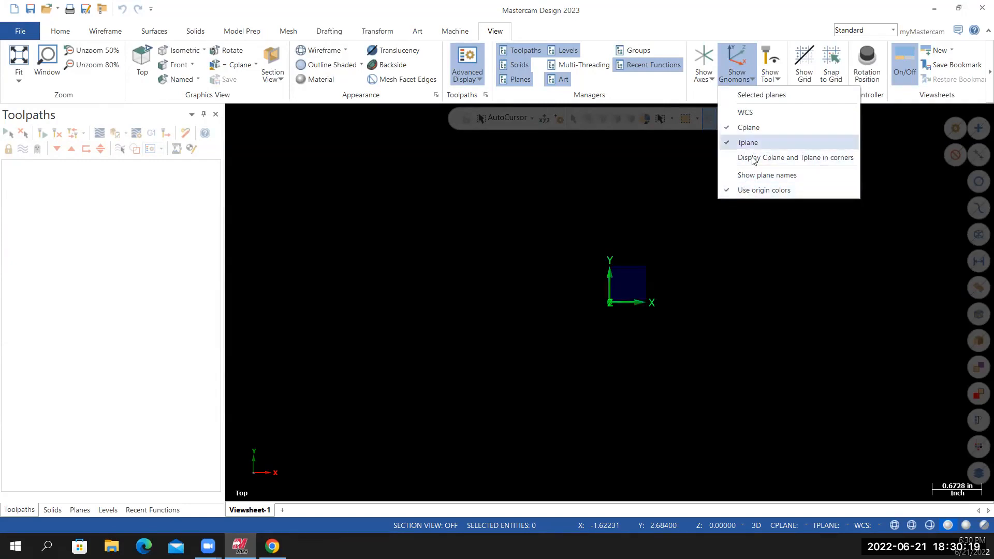
left_click(747, 129)
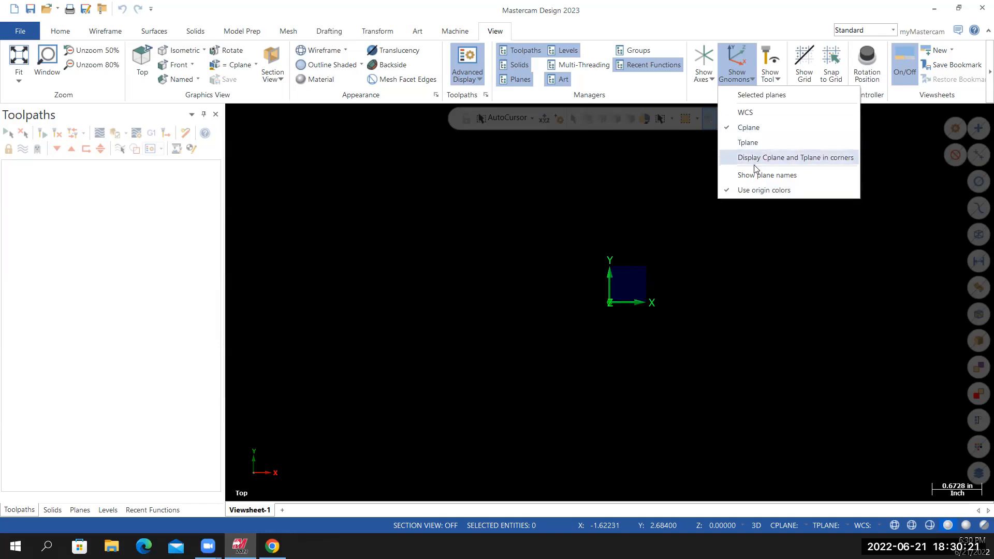
left_click(745, 191)
Turn off Show plane in the plane gnomon settings and save all current settings to the mcamx.config file
middle_click_drag(691, 379, 653, 319)
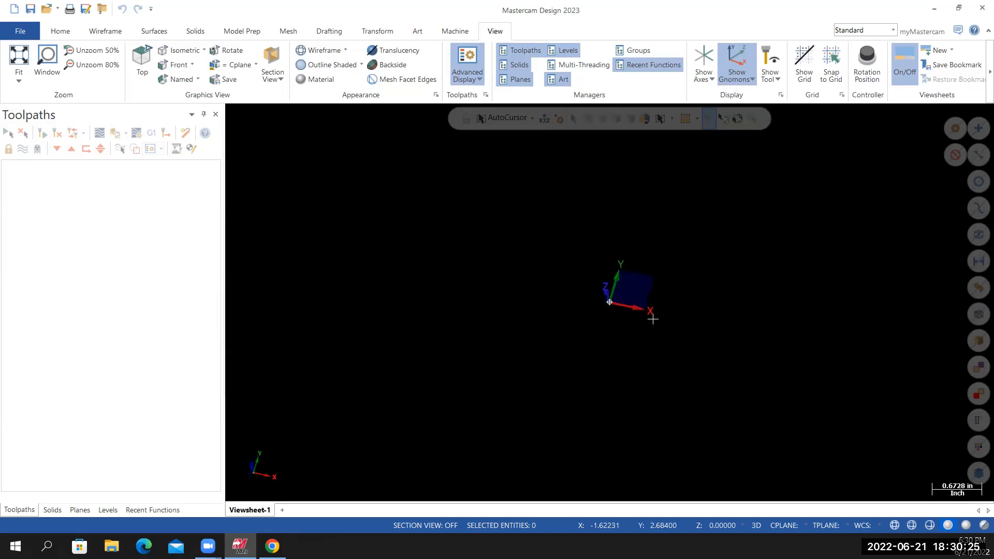
scroll(628, 284, "up", 3)
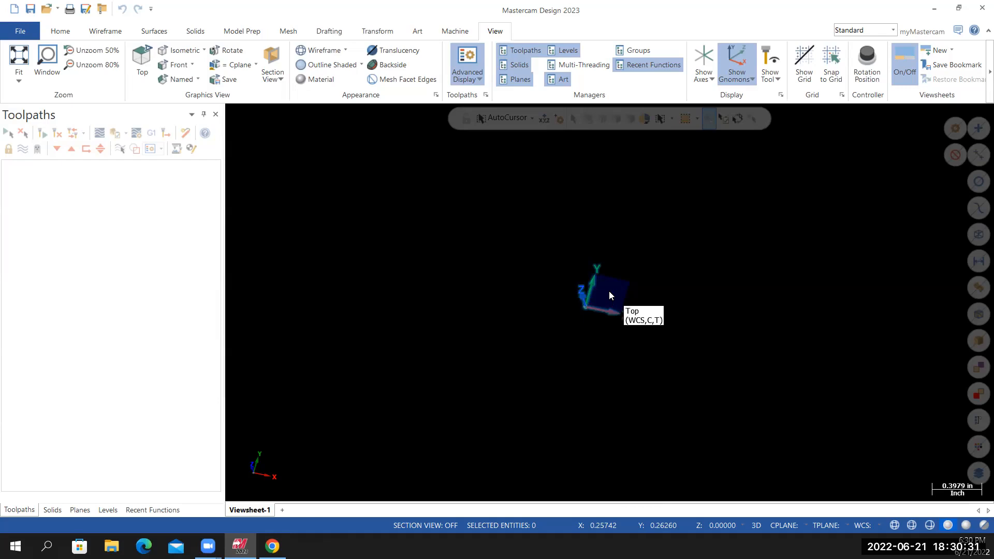
right_click(610, 295)
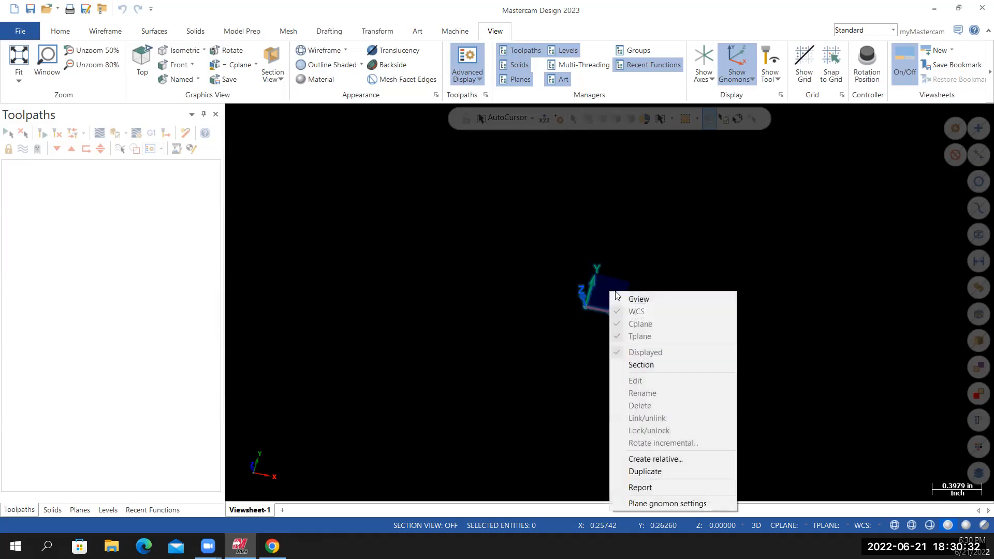
left_click(642, 502)
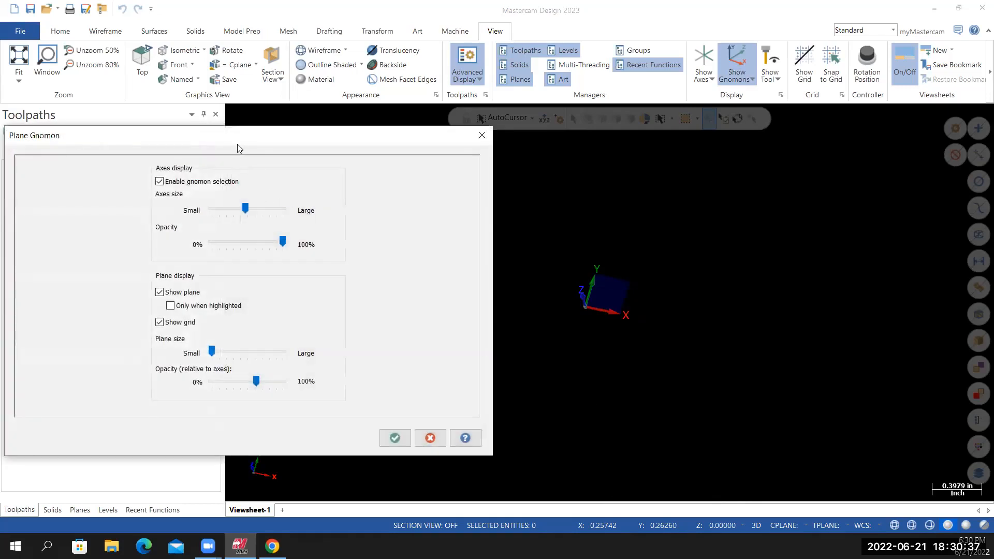
left_click_drag(249, 144, 375, 115)
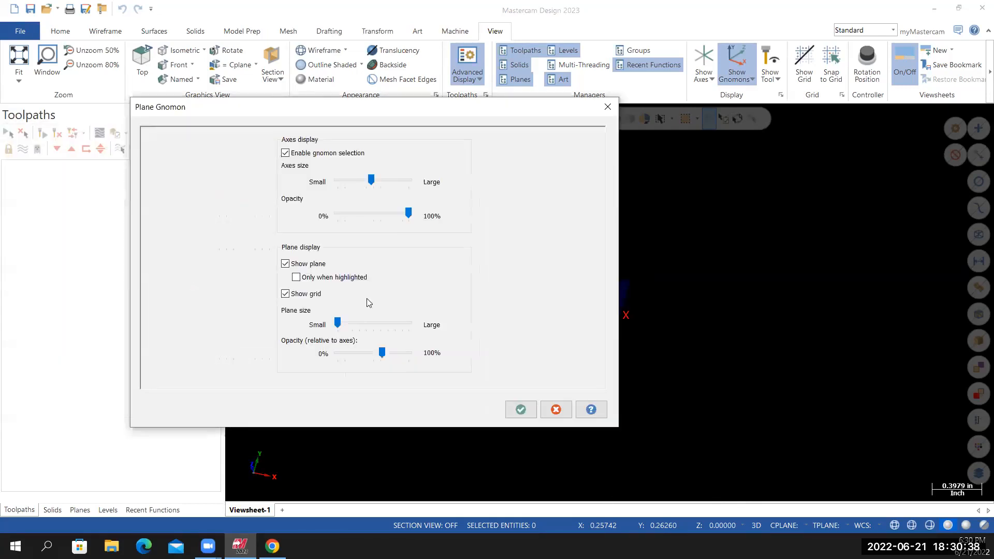
left_click(285, 264)
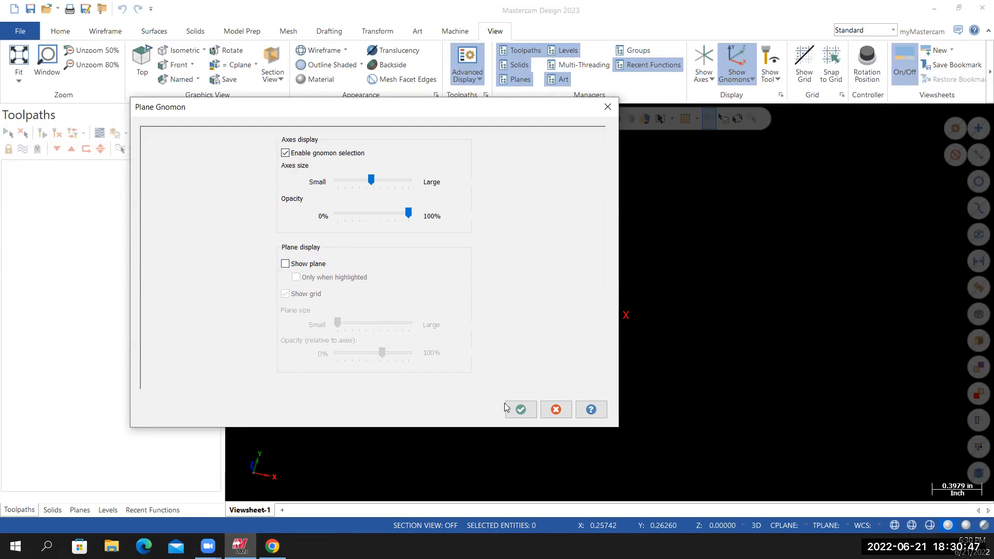
left_click(521, 409)
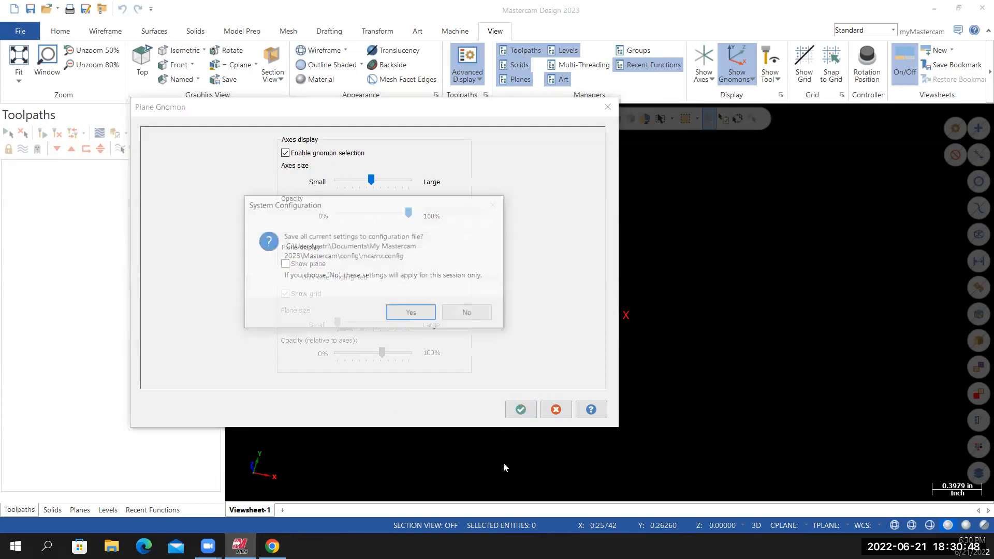
left_click(415, 312)
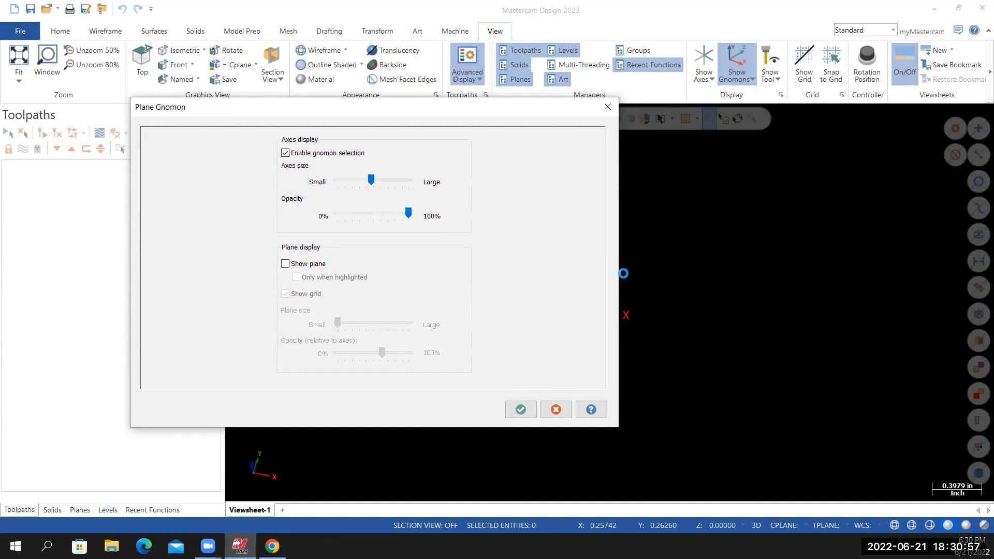
Set the graphics view to Isometric
mouse_move(555, 352)
middle_mouse_down()
mouse_move(566, 312)
mouse_move(549, 340)
middle_mouse_up()
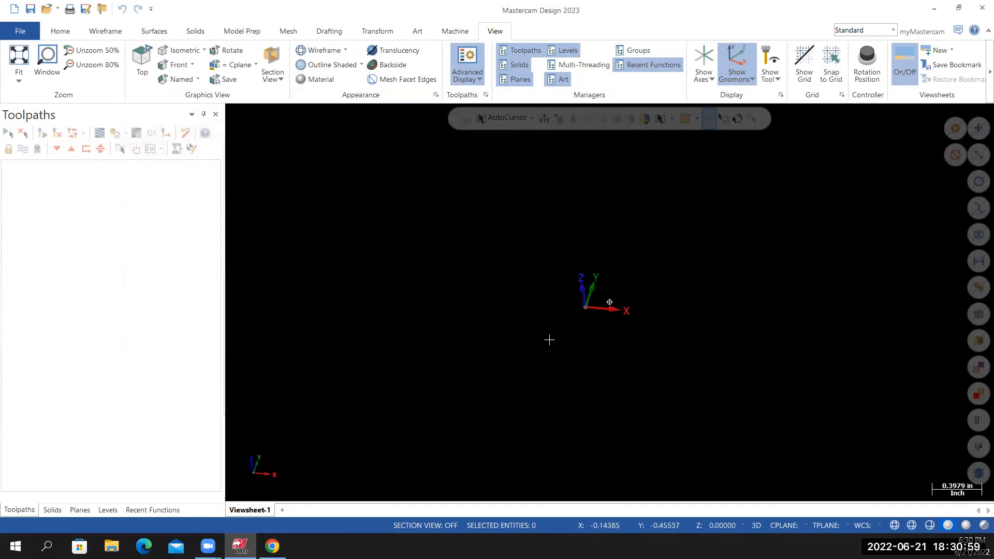
right_click(543, 218)
left_click(559, 328)
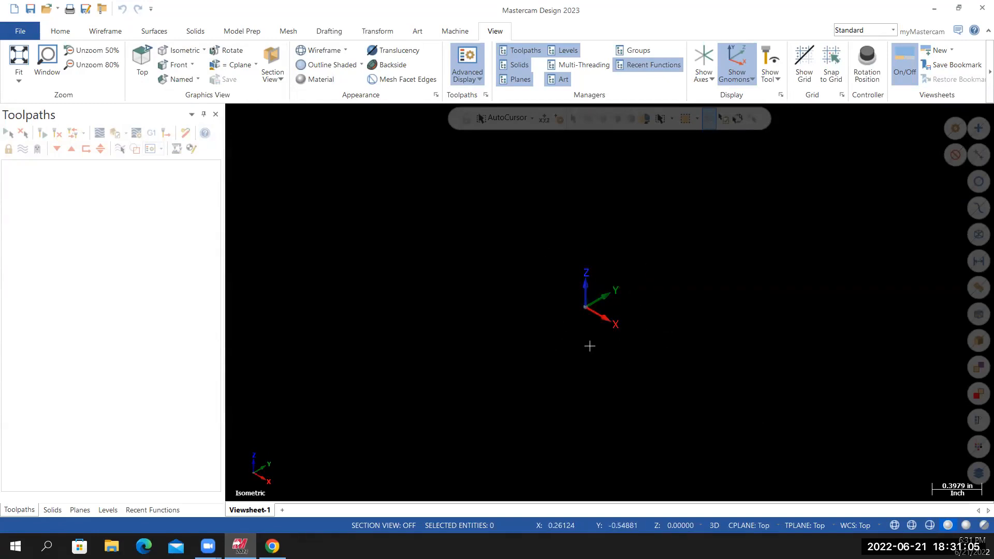
Hide and redisplay the gnomons twice
key("alt+F9")
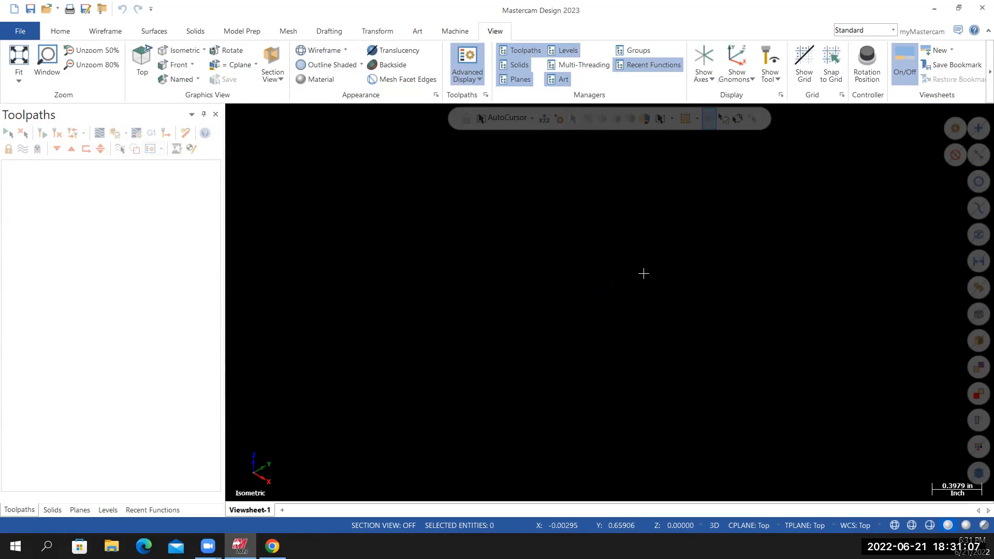
key("alt+F9")
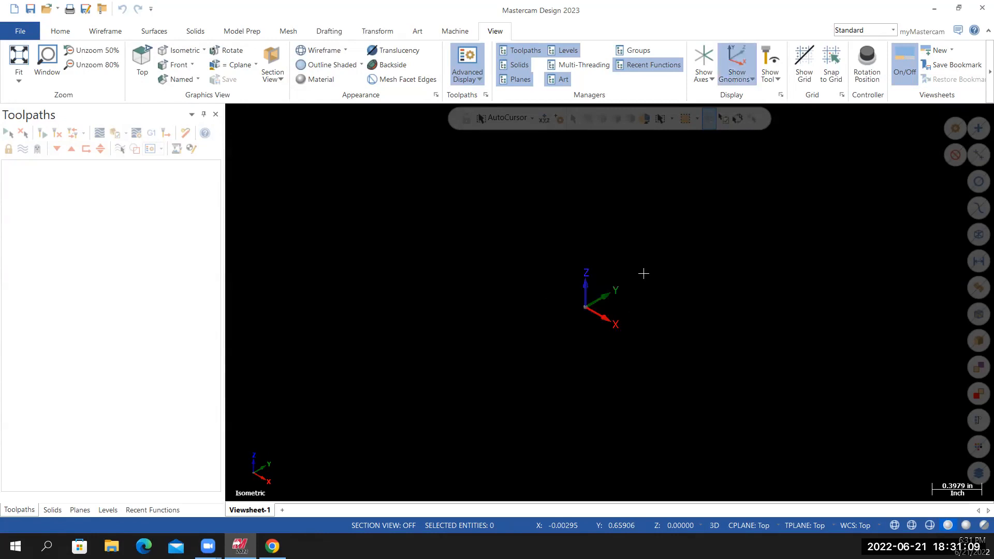
left_click(738, 55)
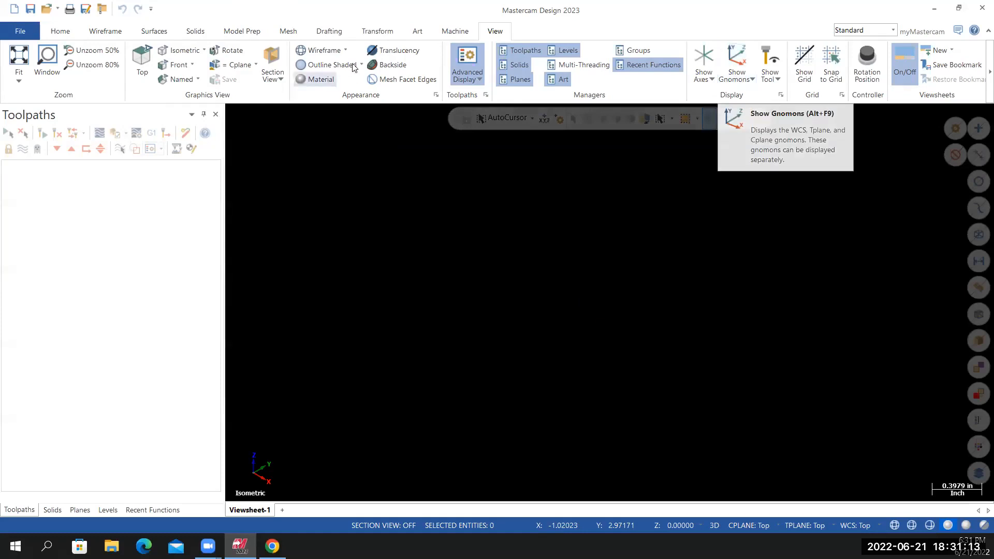
left_click(738, 57)
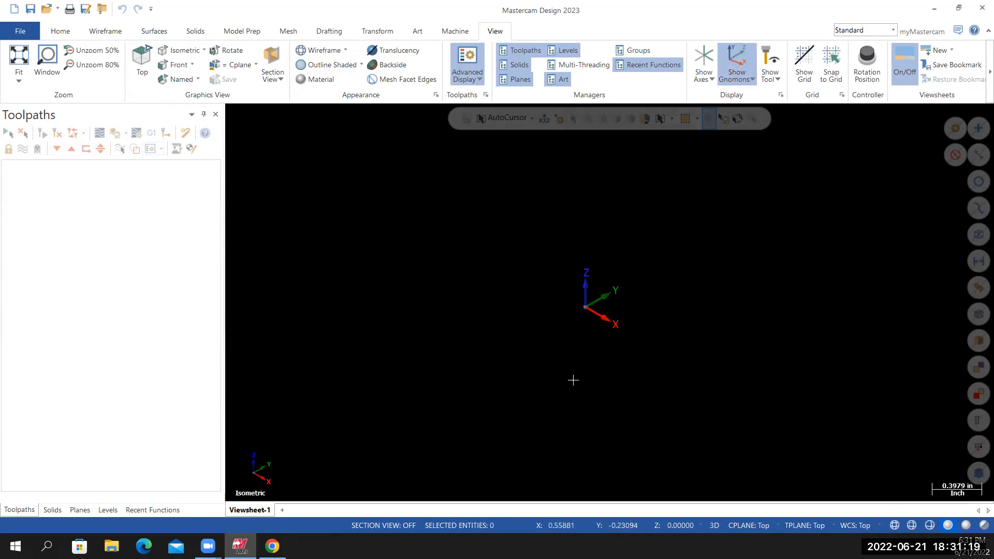
Switch to Chrome and review the Construction Plane Project page's labelled isometric images, Levels list and modeling steps
left_click(273, 546)
scroll(488, 381, "up", 8)
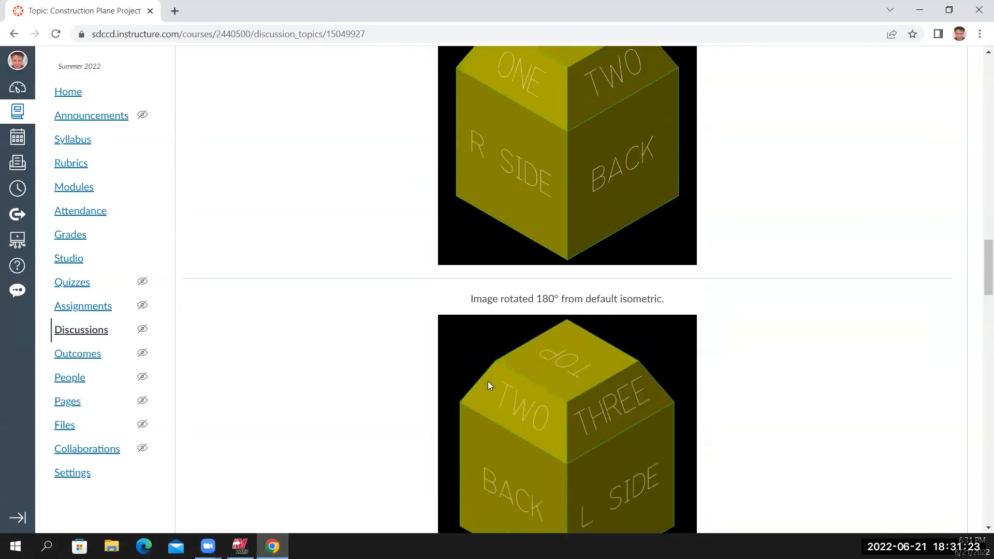
scroll(488, 381, "up", 15)
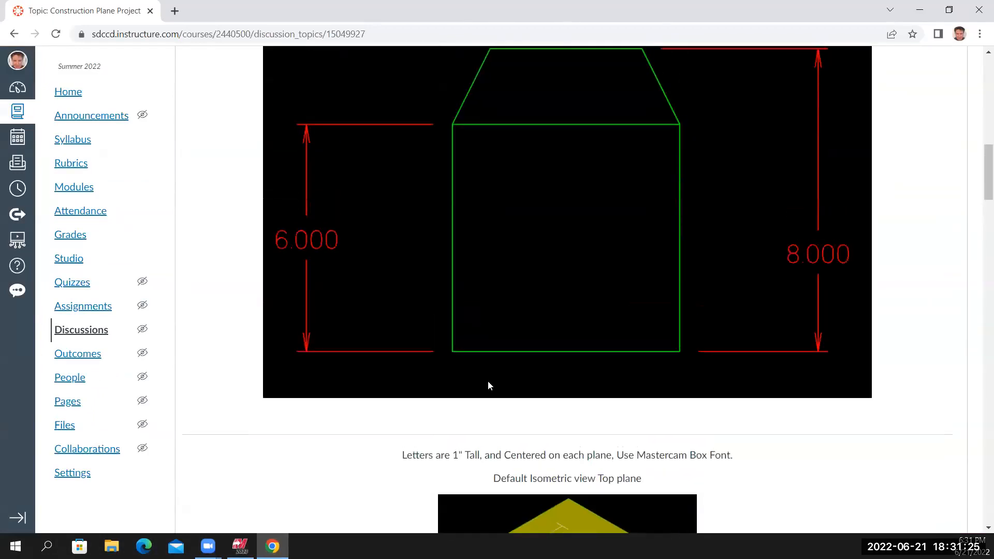
scroll(487, 382, "up", 12)
scroll(483, 379, "down", 4)
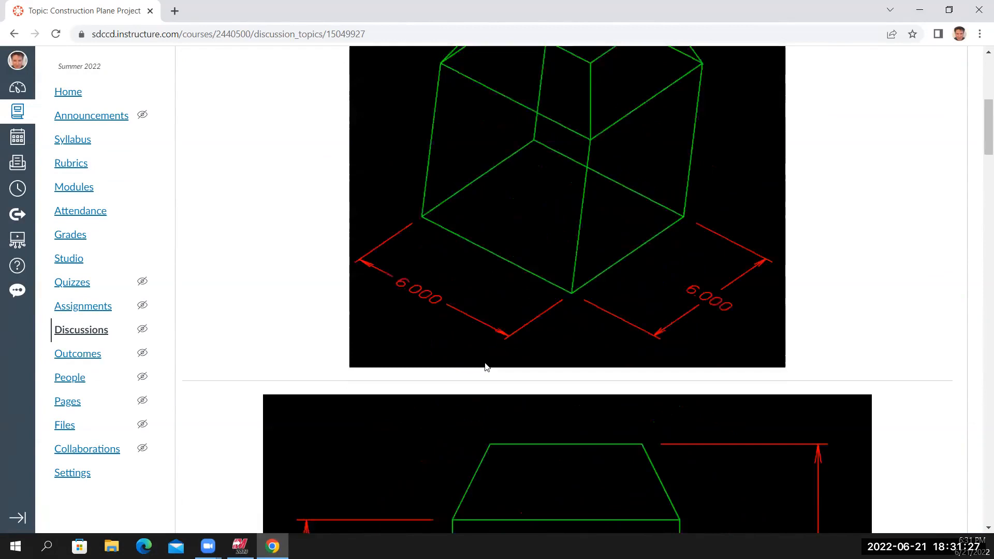
scroll(486, 367, "down", 20)
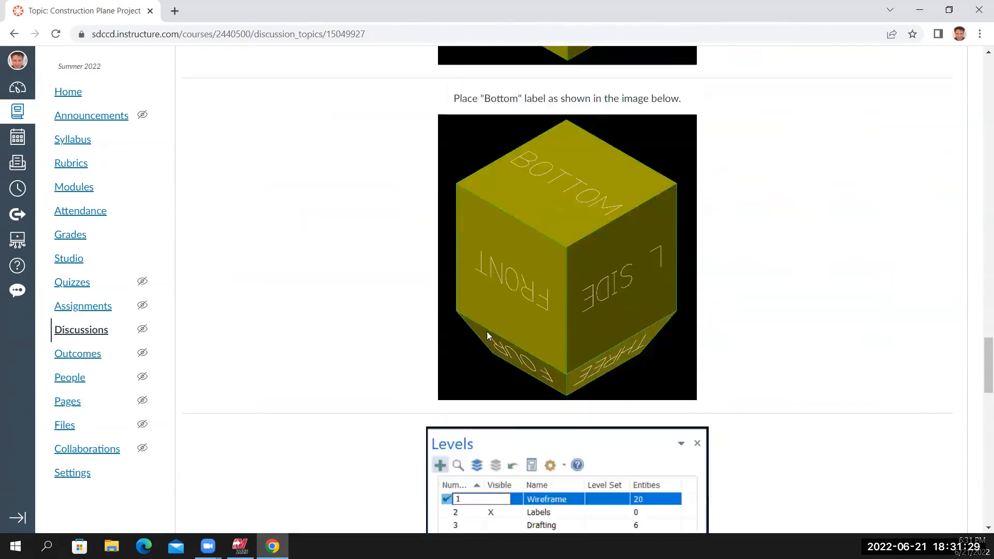
scroll(487, 335, "down", 5)
scroll(482, 326, "up", 18)
scroll(476, 321, "down", 5)
scroll(475, 326, "up", 8)
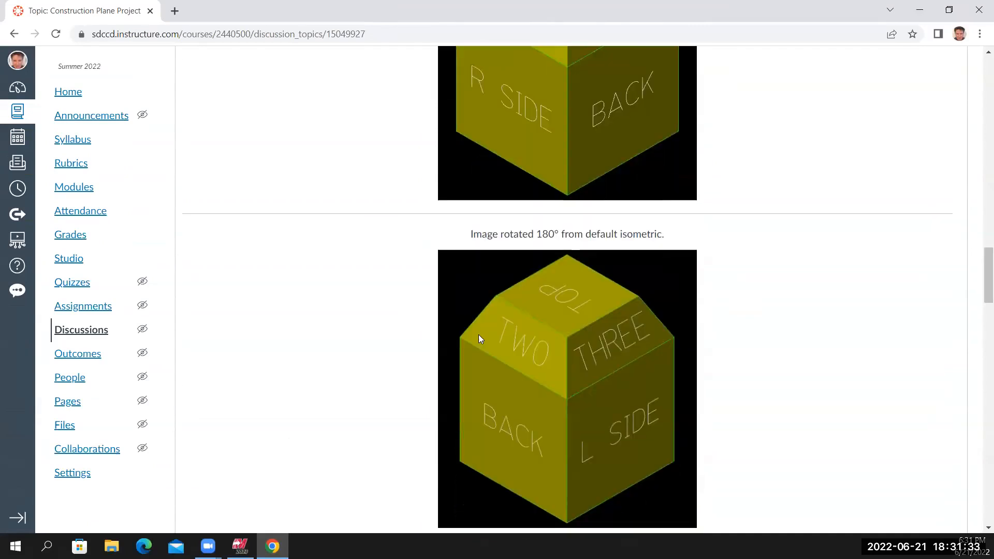
scroll(479, 337, "down", 15)
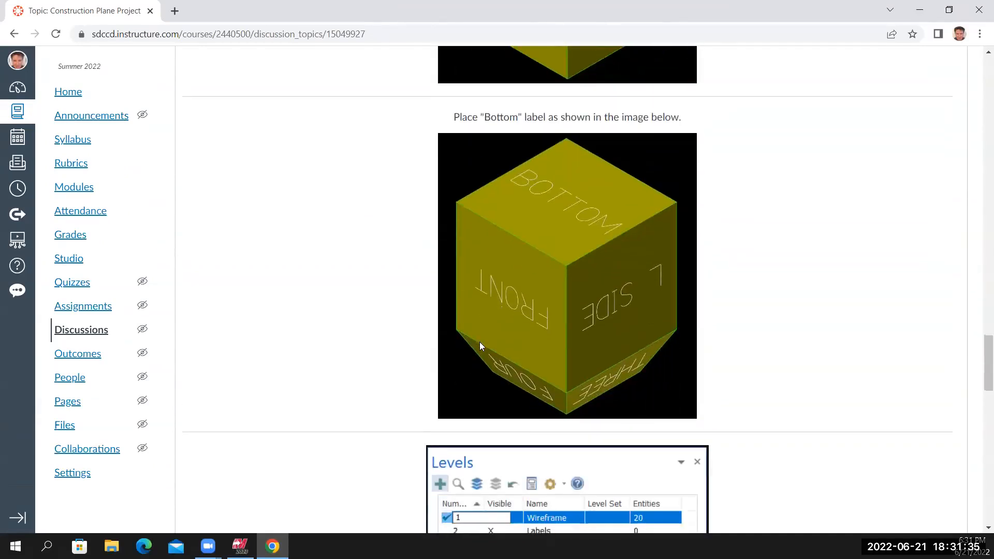
scroll(480, 342, "down", 15)
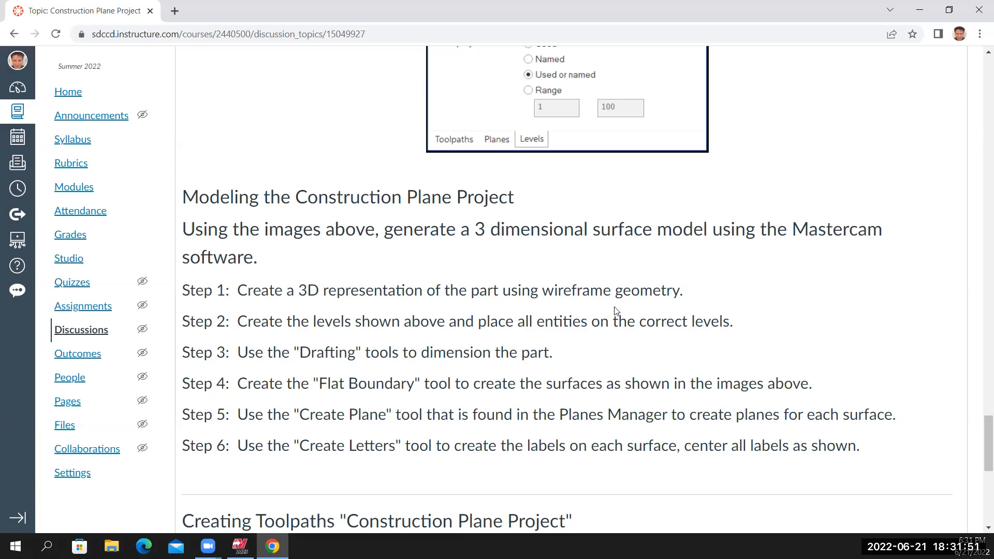
Examine the dimensions in the isometric wireframe and front view drawings of the part, and return to Mastercam
scroll(565, 321, "up", 20)
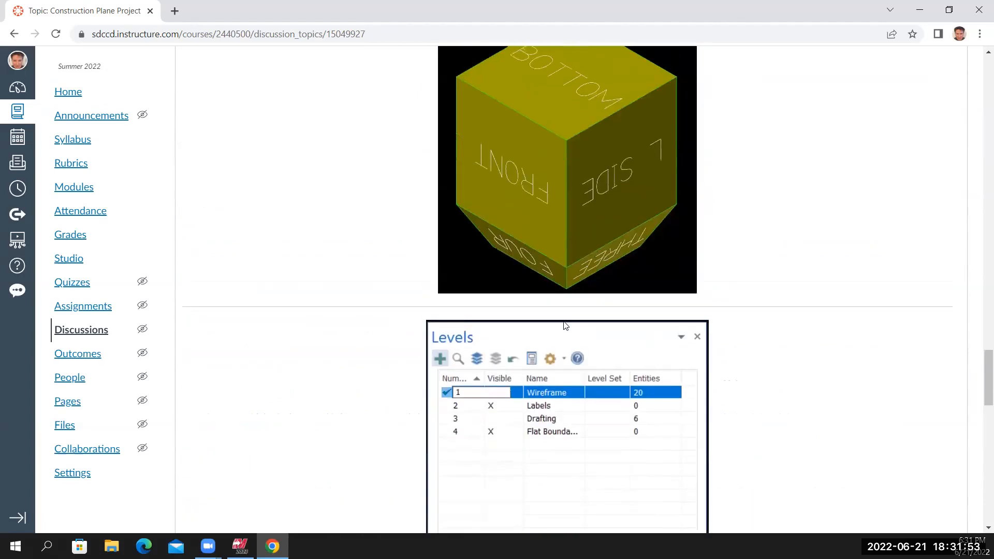
scroll(564, 321, "up", 20)
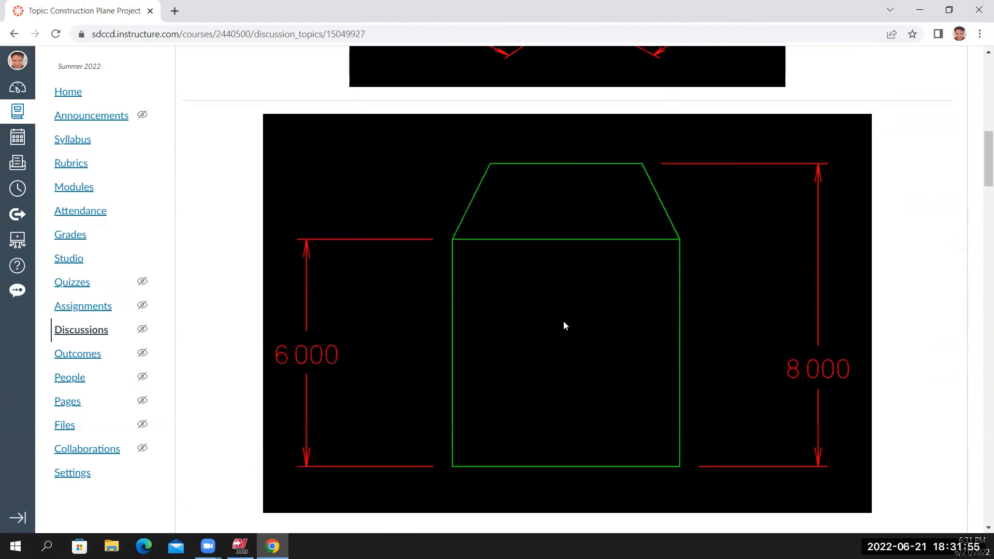
scroll(564, 321, "down", 4)
scroll(564, 321, "up", 3)
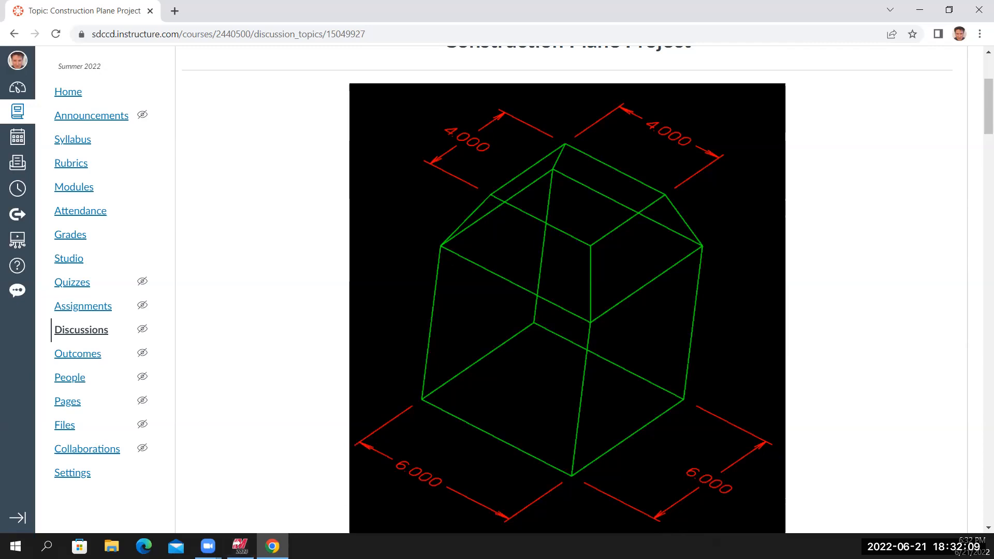
scroll(471, 442, "down", 1)
scroll(472, 445, "down", 10)
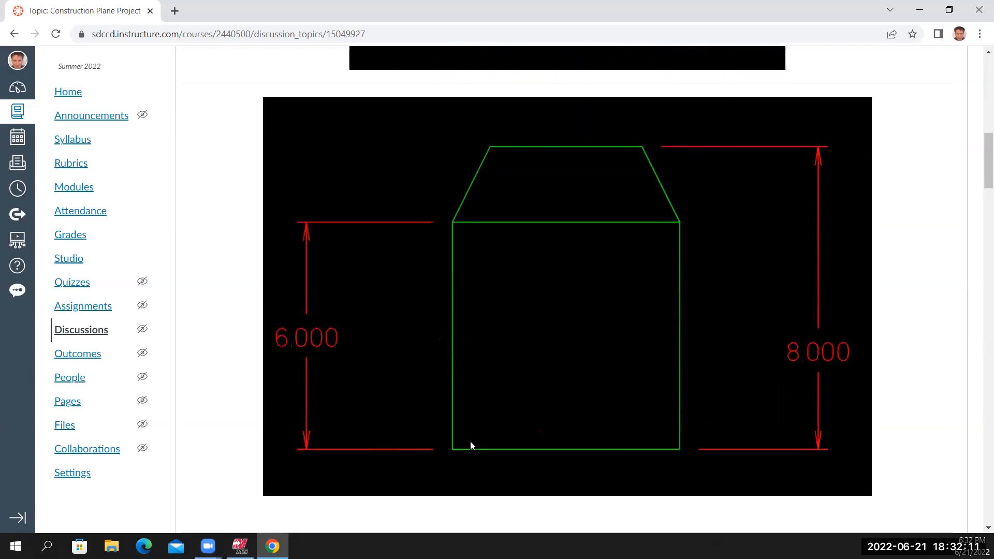
scroll(477, 441, "up", 10)
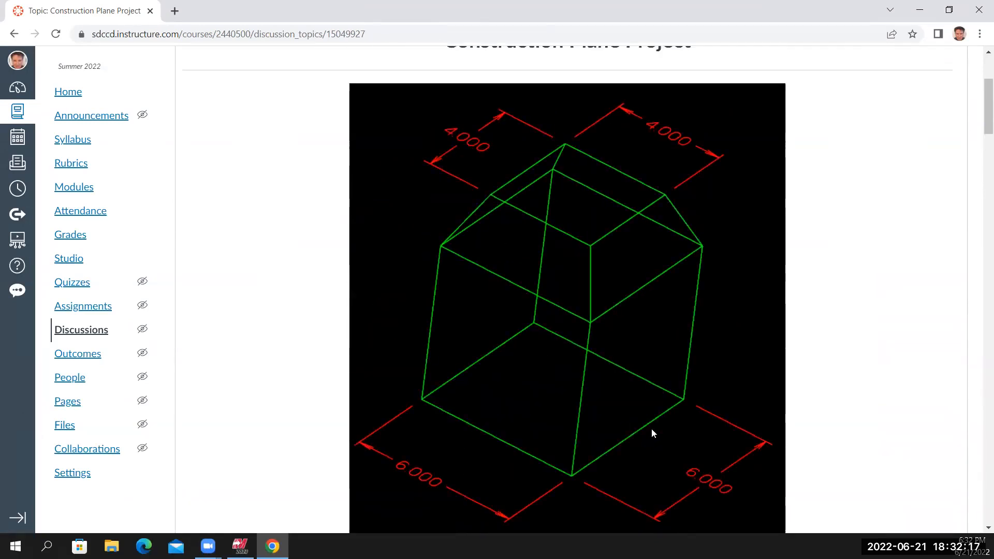
scroll(657, 458, "down", 9)
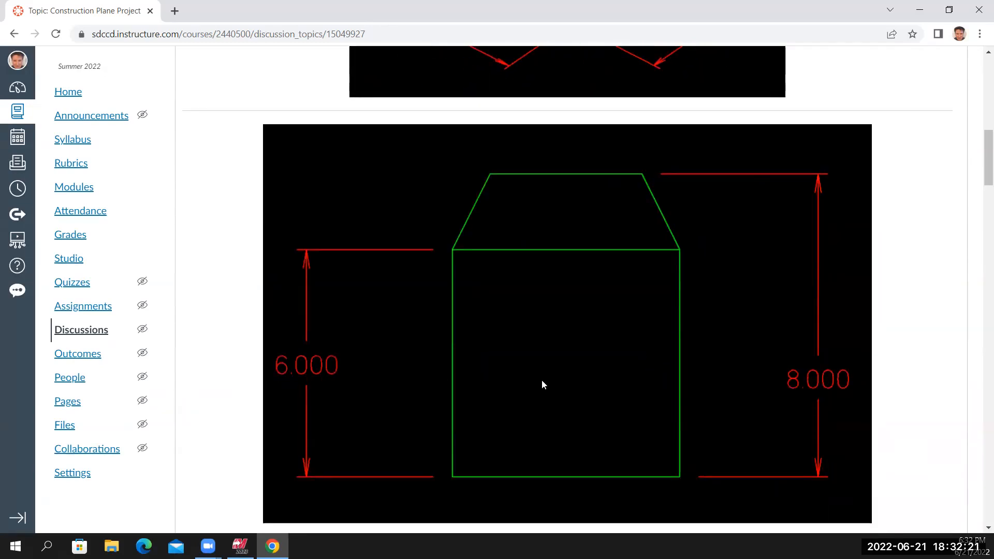
scroll(542, 381, "up", 9)
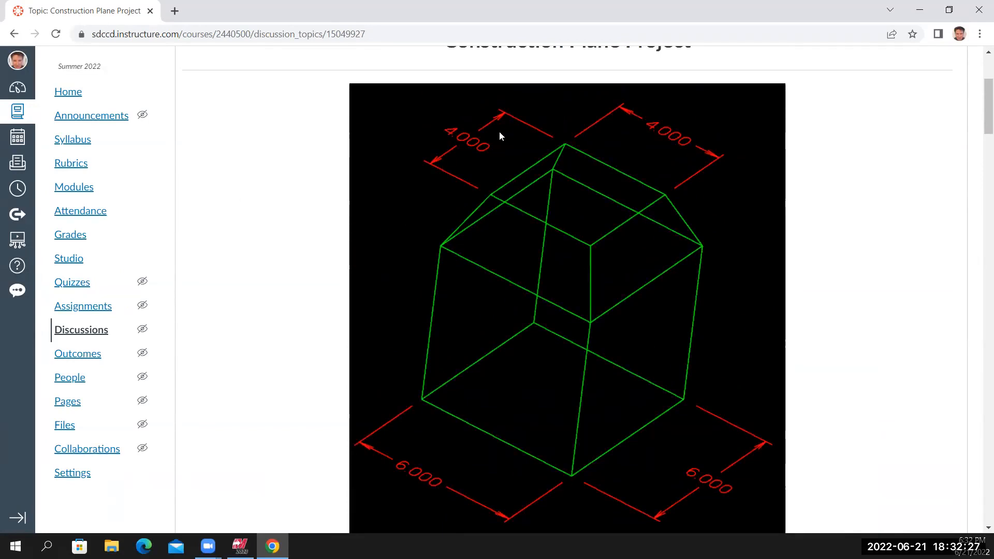
scroll(536, 309, "down", 9)
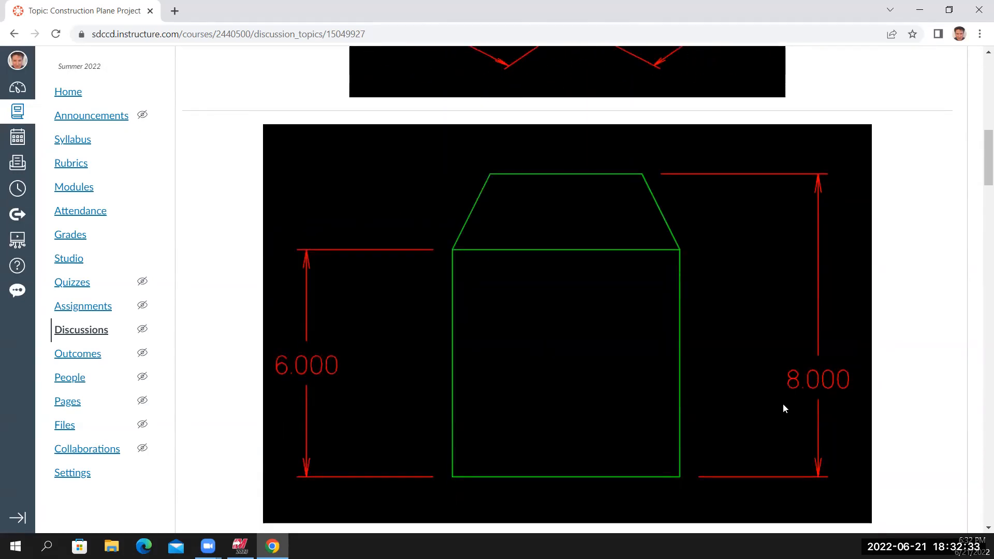
scroll(640, 367, "up", 6)
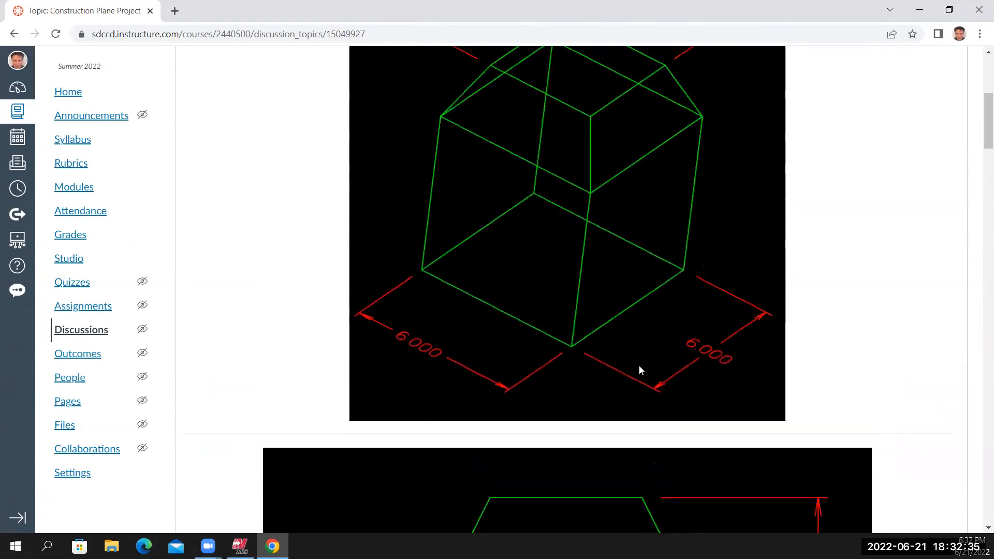
scroll(637, 366, "up", 3)
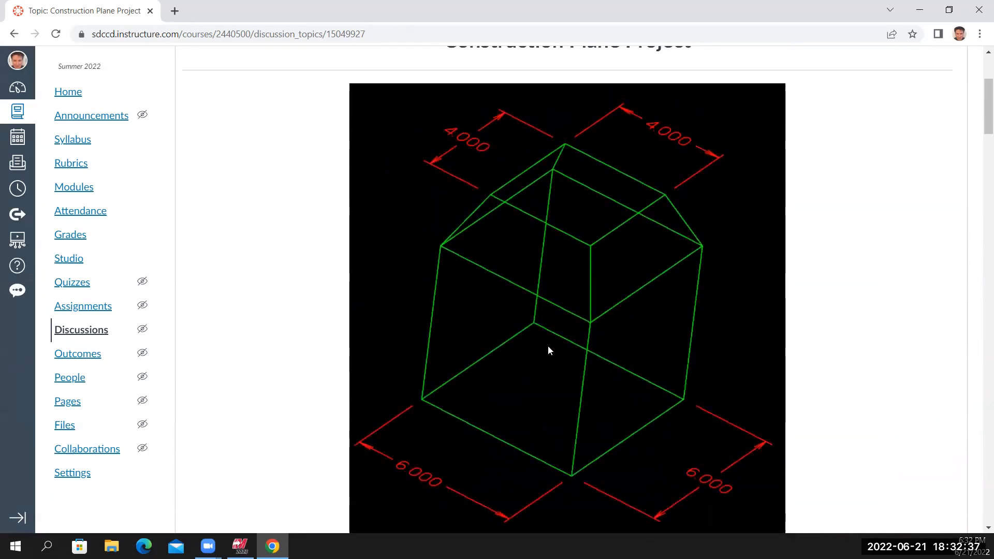
scroll(477, 429, "down", 1)
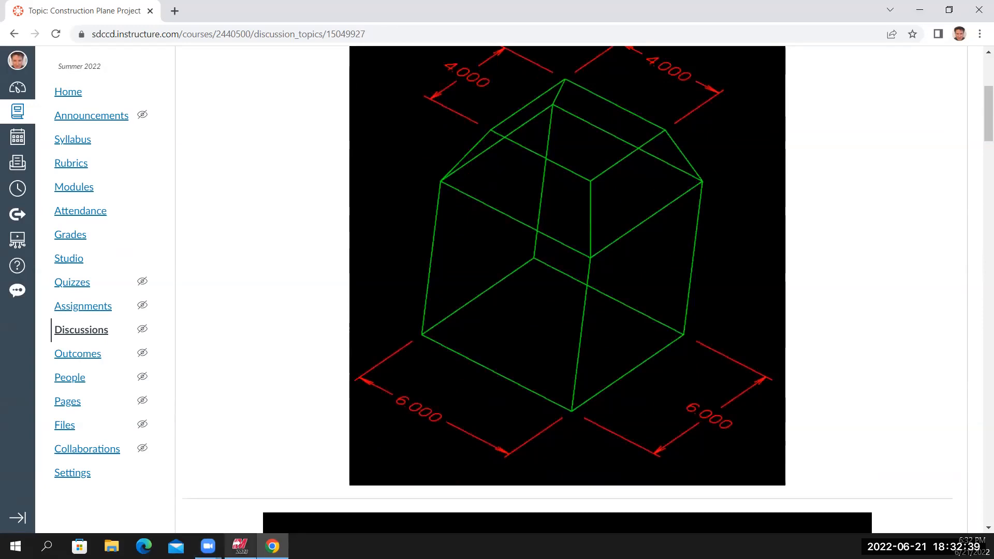
key("alt+Tab")
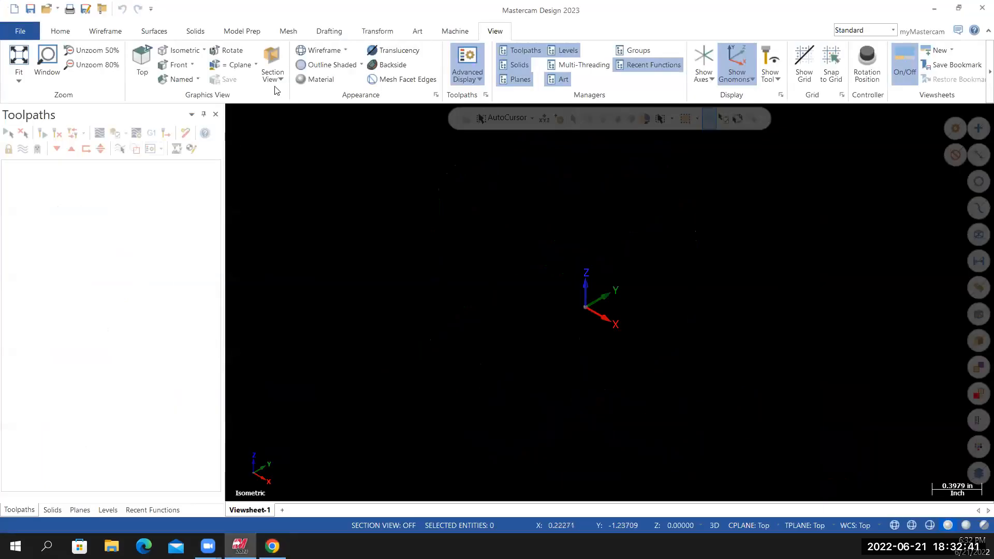
Check the part drawing in Chrome, return to Mastercam and set the default wireframe color to bright green
left_click(60, 32)
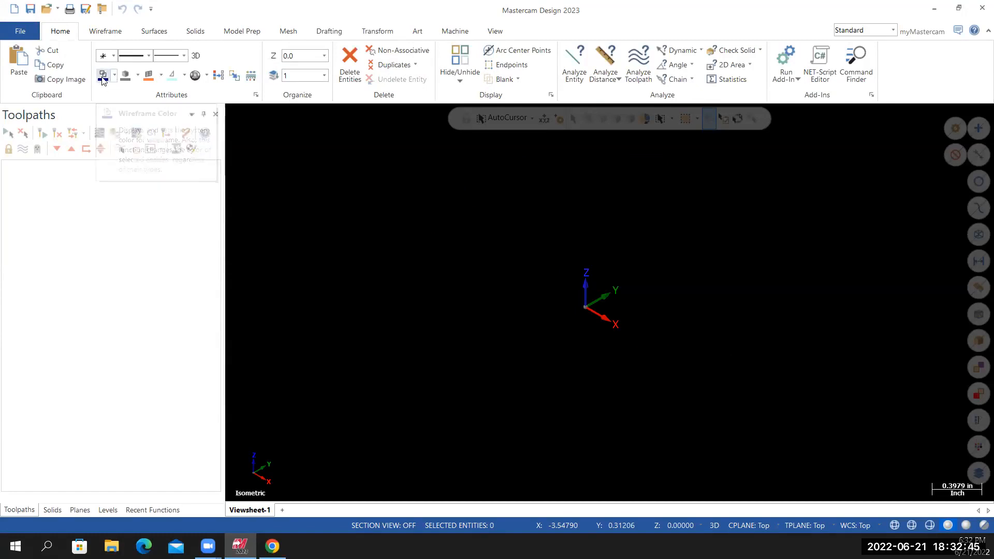
left_click(273, 547)
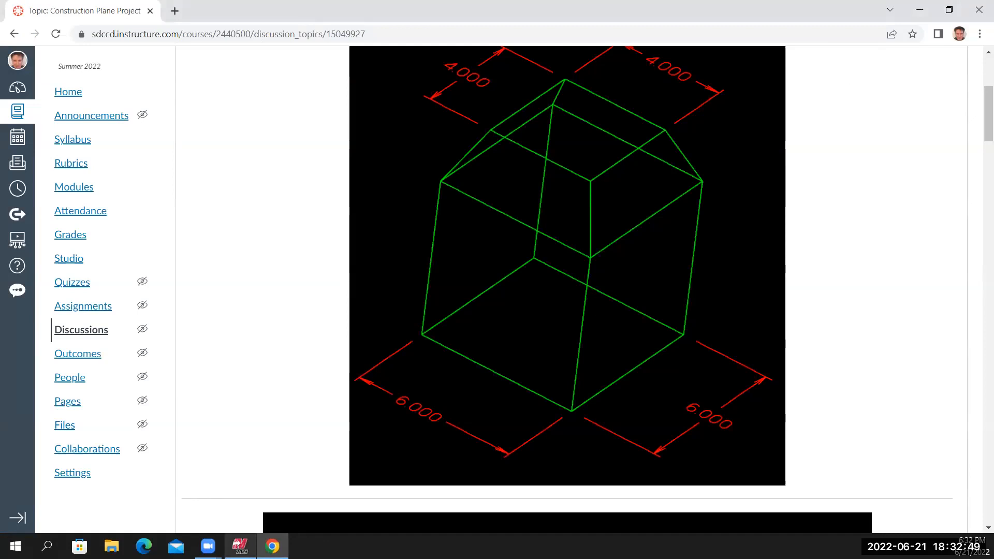
left_click(240, 546)
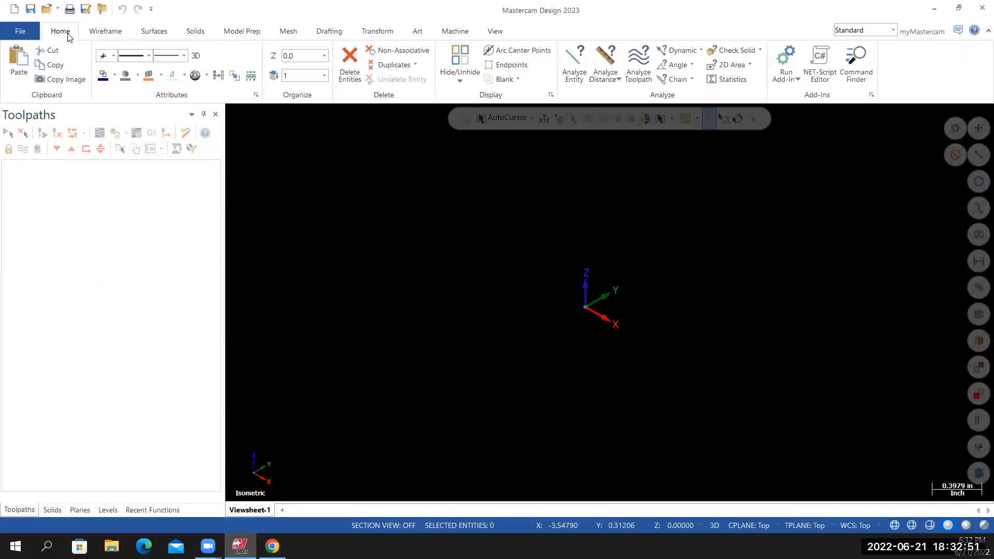
left_click(115, 74)
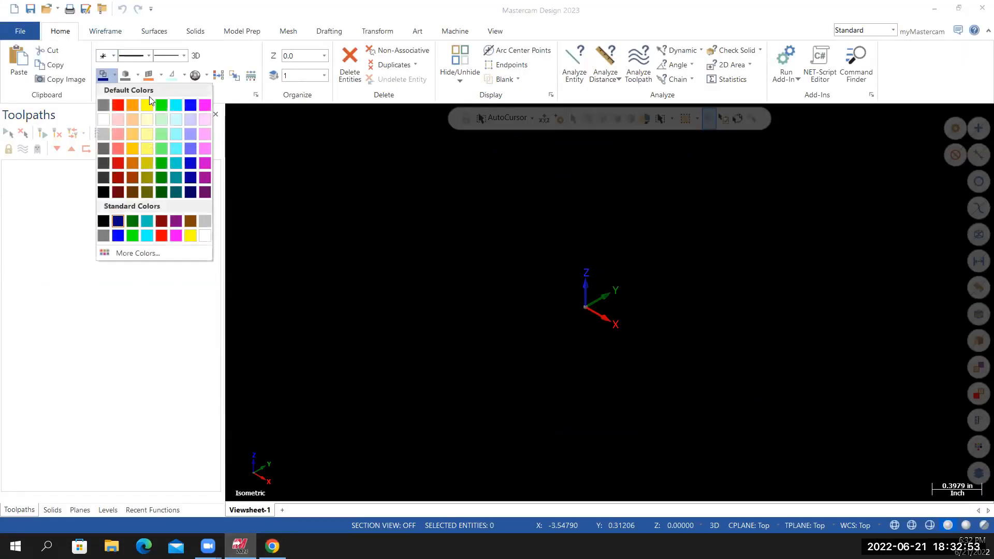
left_click(162, 105)
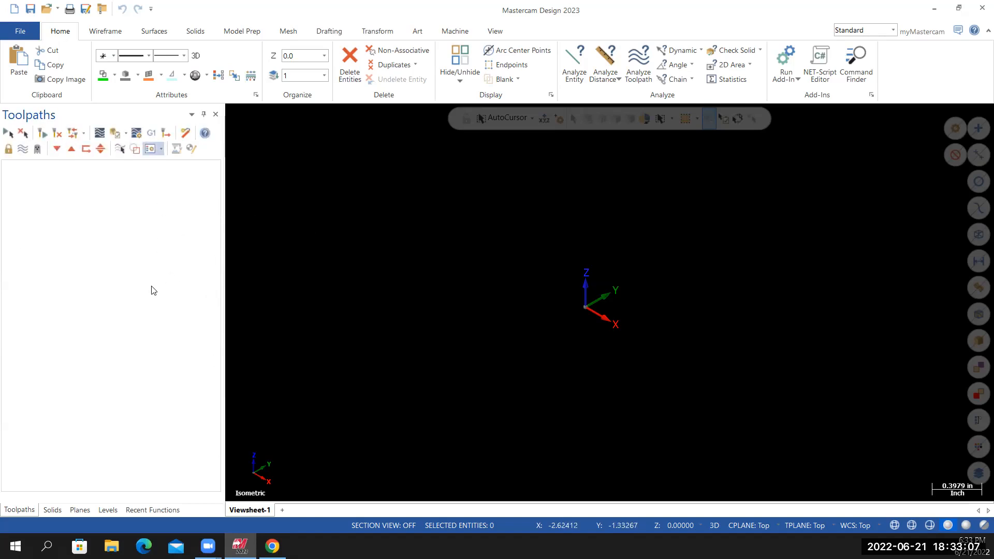
Hide the Planes, Solids, Toolpaths, Levels, Art and Recent Functions managers
left_click(496, 33)
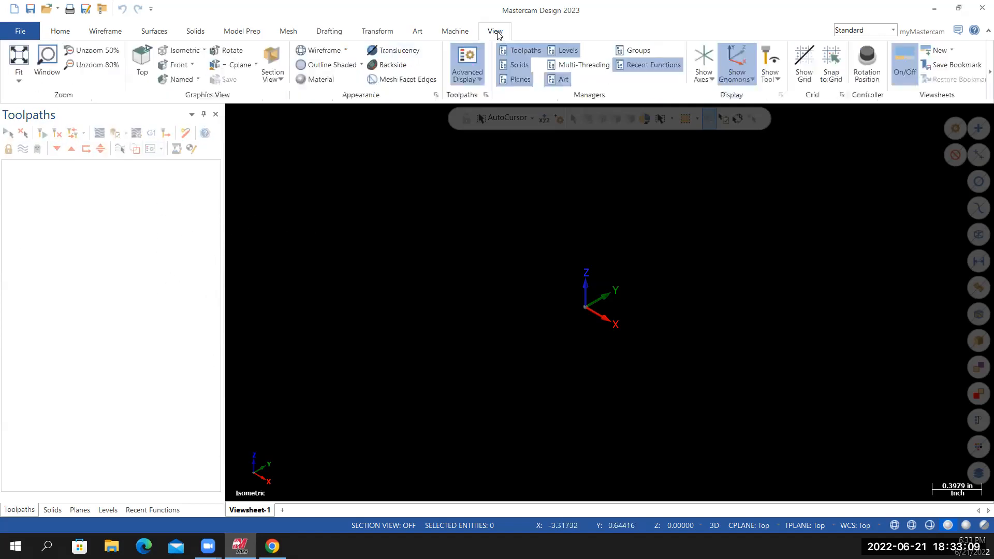
left_click(518, 80)
left_click(520, 67)
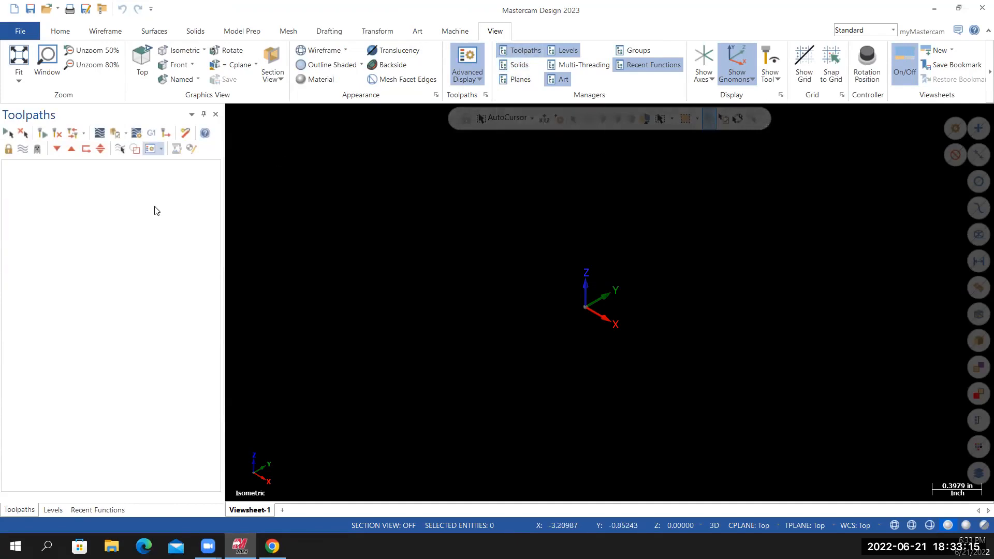
left_click(527, 50)
left_click(566, 50)
left_click(563, 79)
left_click(627, 65)
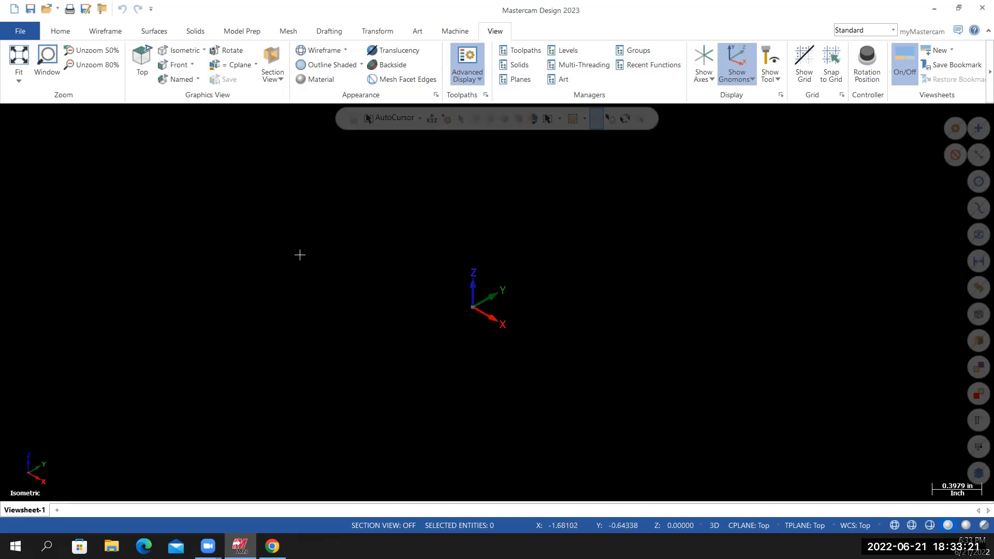
Display the Toolpaths and Levels managers and hide both again
left_click(455, 31)
left_click(495, 31)
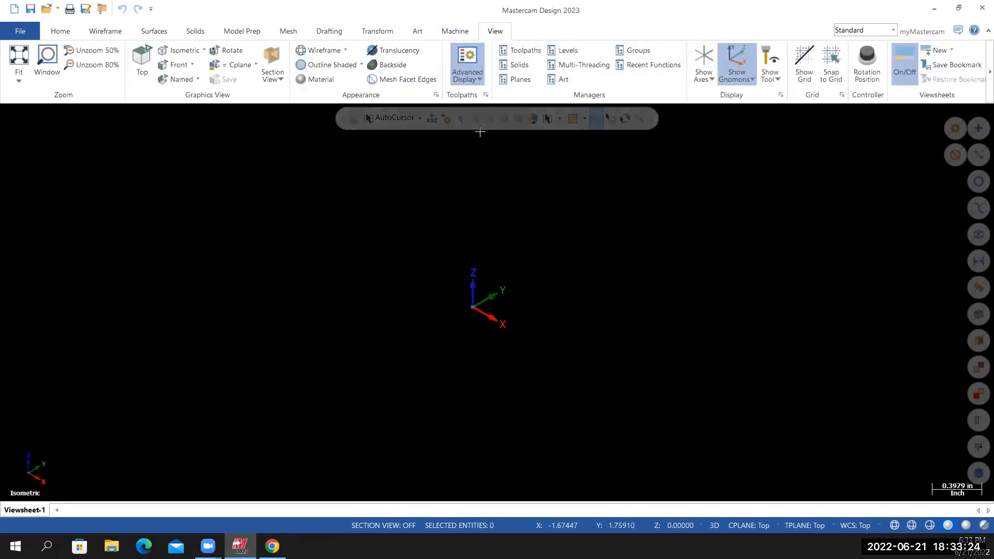
left_click(523, 50)
left_click(568, 50)
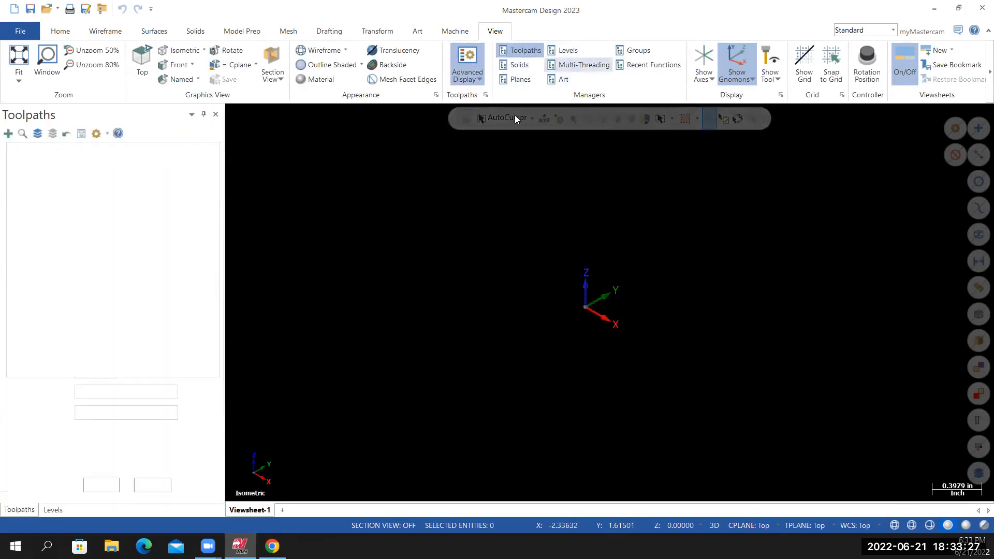
left_click(533, 50)
left_click(565, 50)
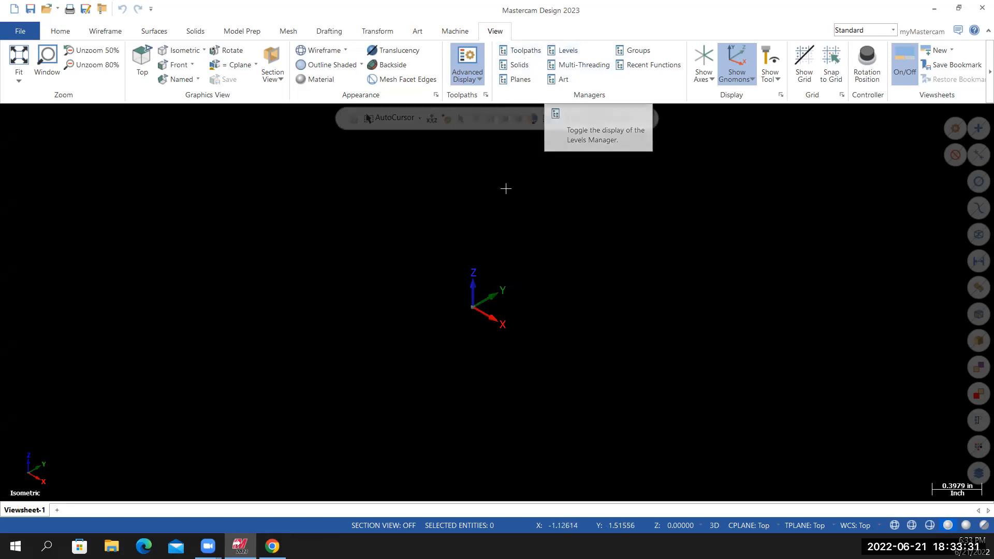
Switch to Chrome to review the base dimensions in the isometric drawing, and return to Mastercam
left_click(273, 547)
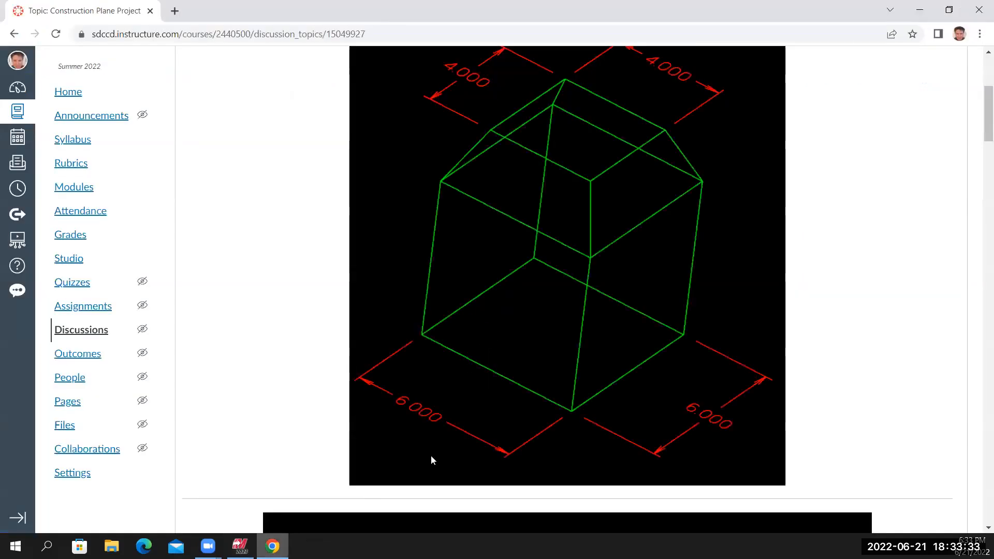
scroll(522, 404, "up", 3)
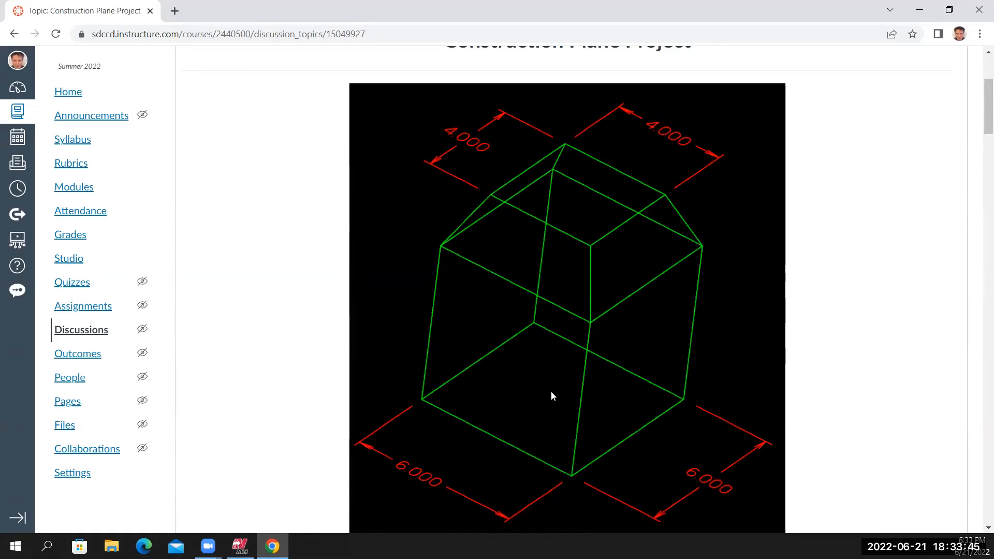
left_click(240, 547)
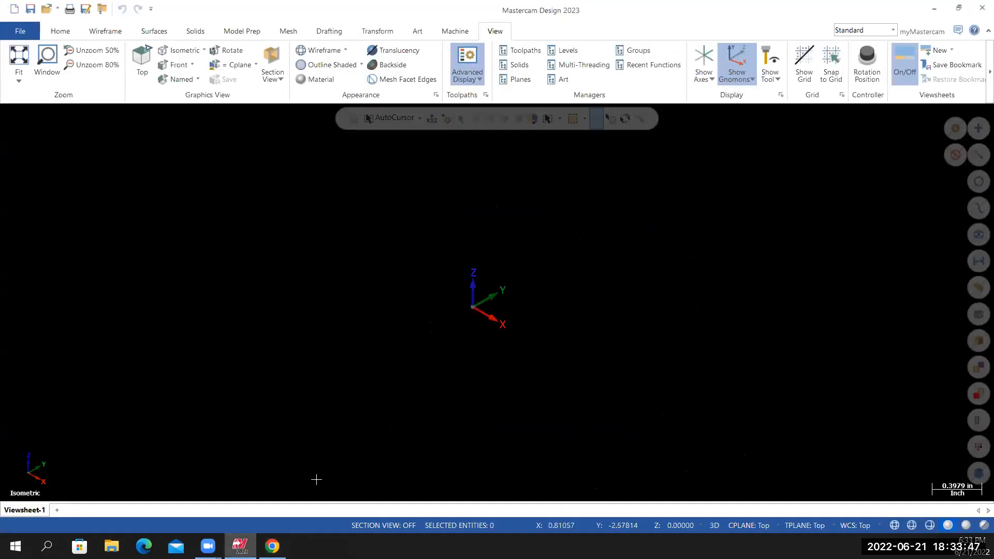
Create a rectangular shape 6.0 wide and 6.0 high, anchored at its center on the origin in the Top plane
left_click(105, 31)
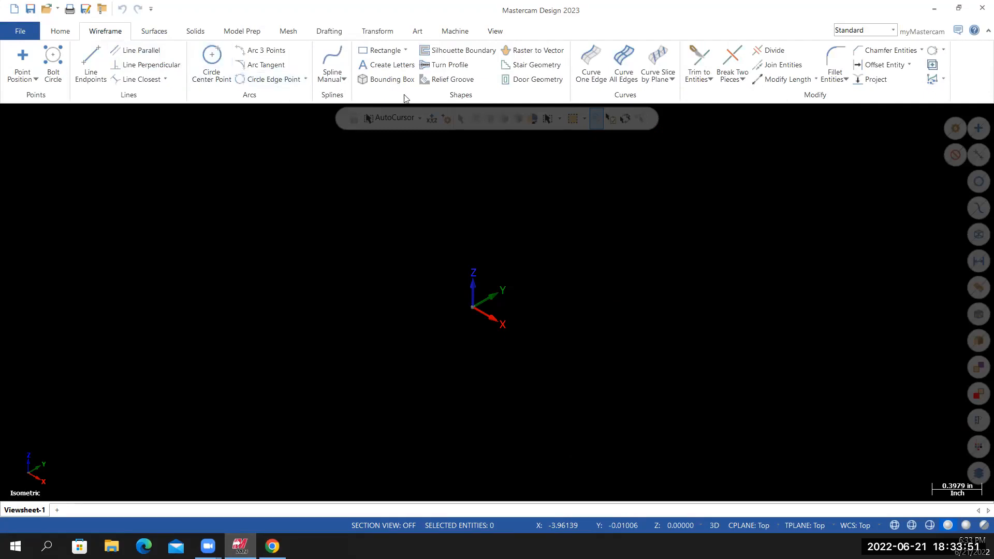
left_click(406, 51)
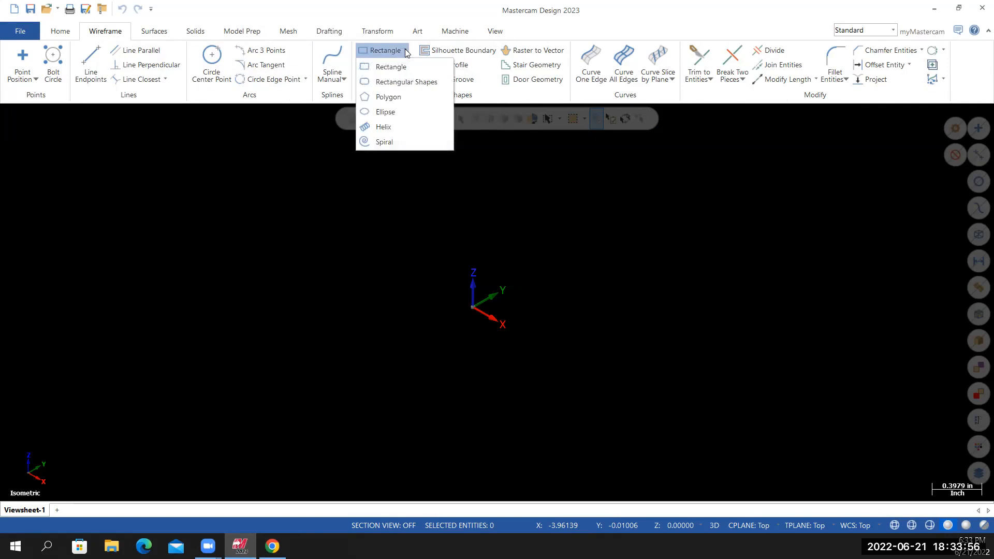
left_click(392, 84)
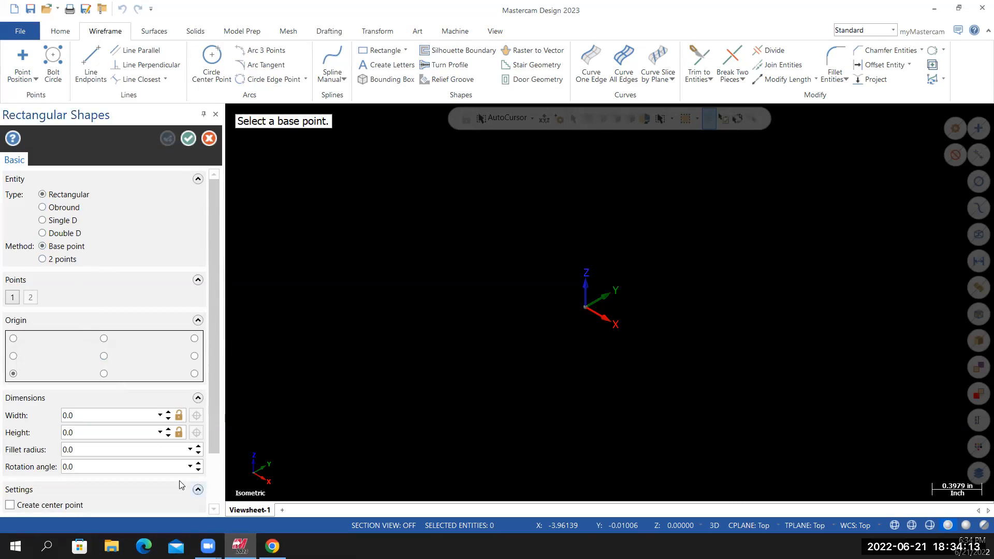
left_click(104, 357)
left_click(82, 416)
left_click_drag(79, 418, 59, 414)
type("6")
key("Tab")
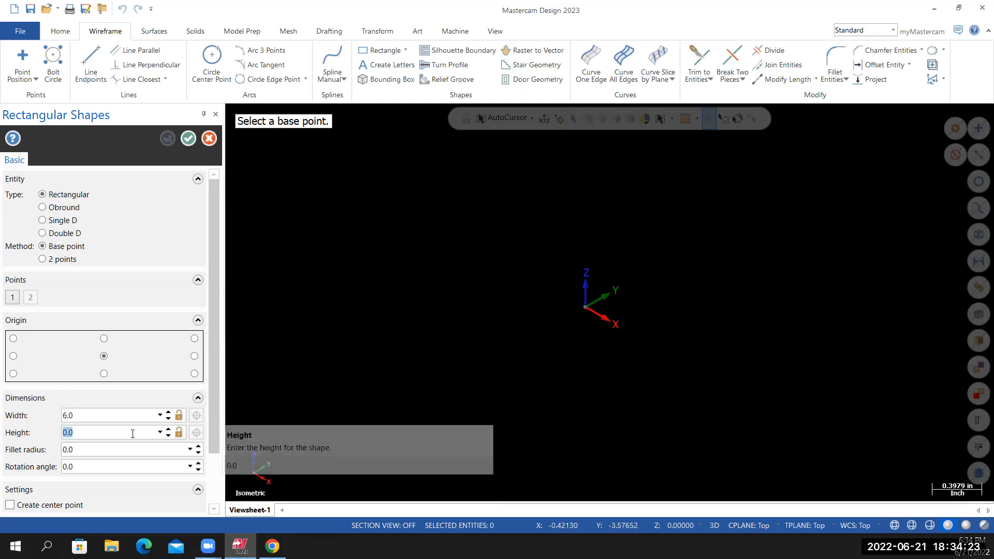
type("6")
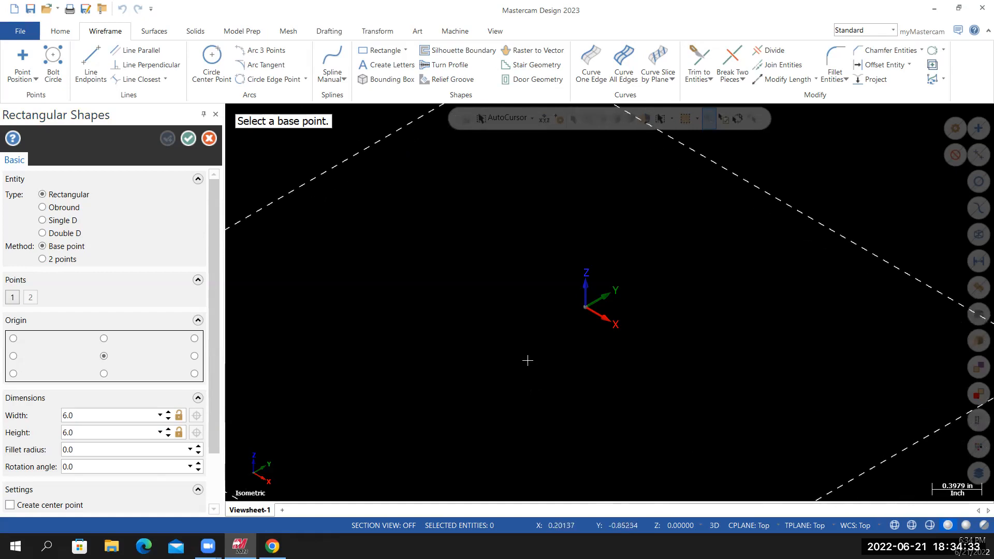
scroll(531, 357, "down", 6)
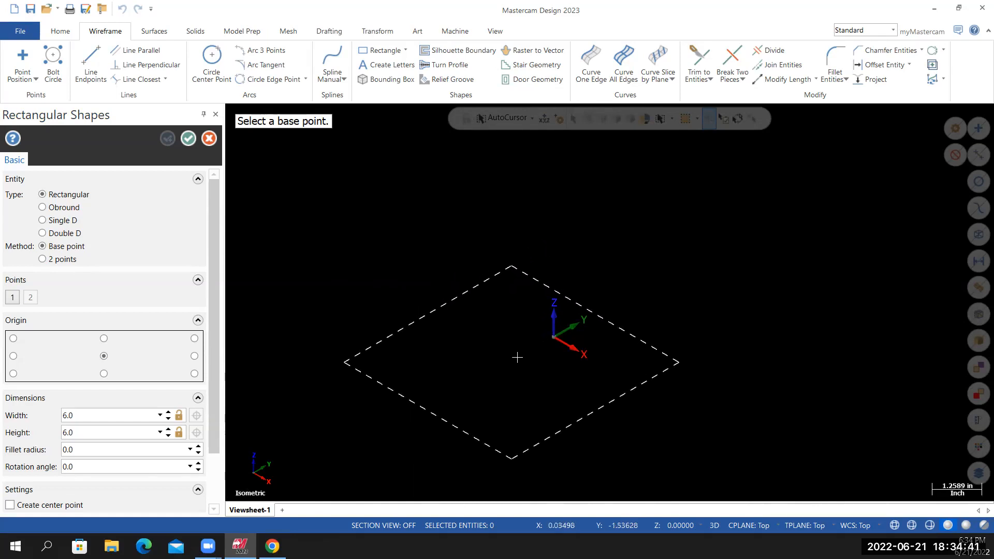
left_click(553, 340)
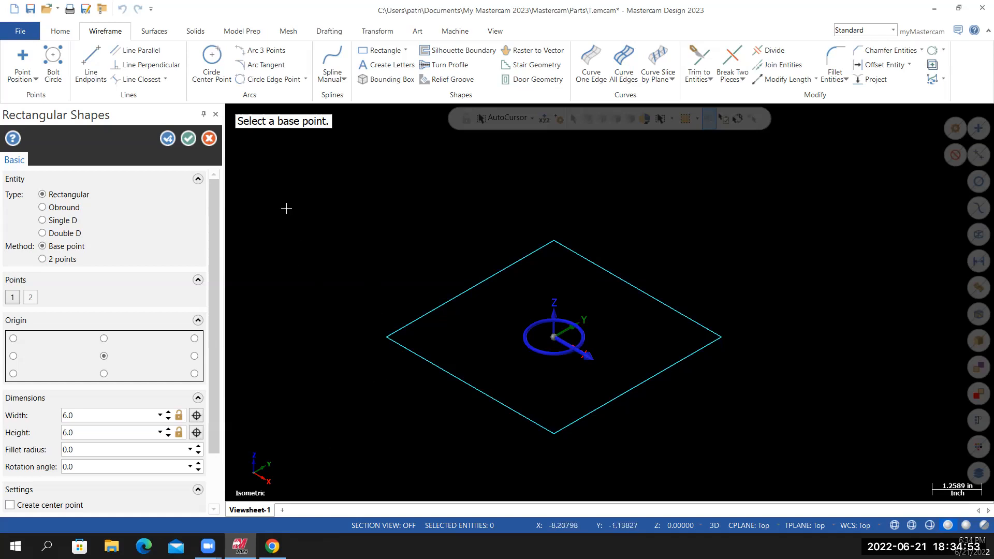
left_click(188, 139)
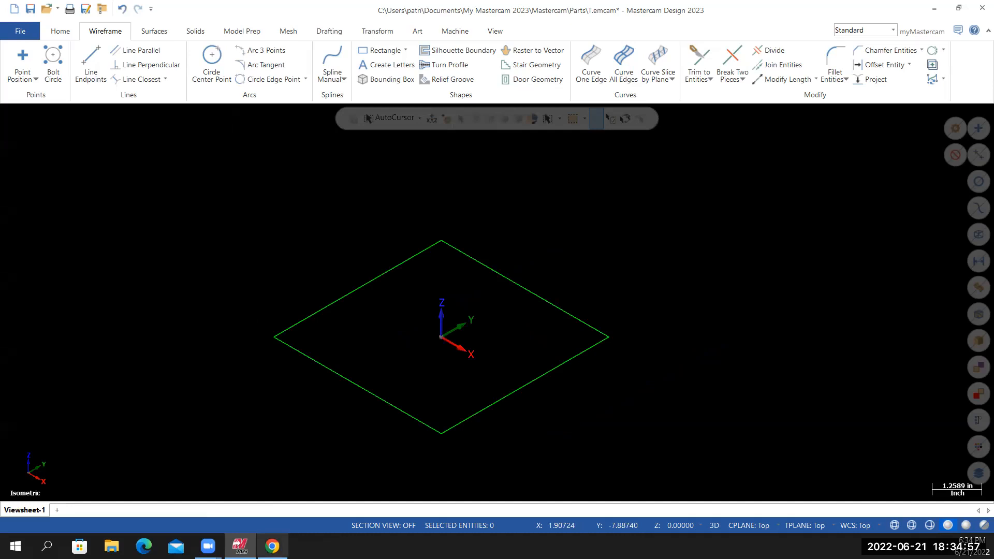
Switch to Chrome to check the height dimensions in the front view drawing, and return to Mastercam
left_click(273, 546)
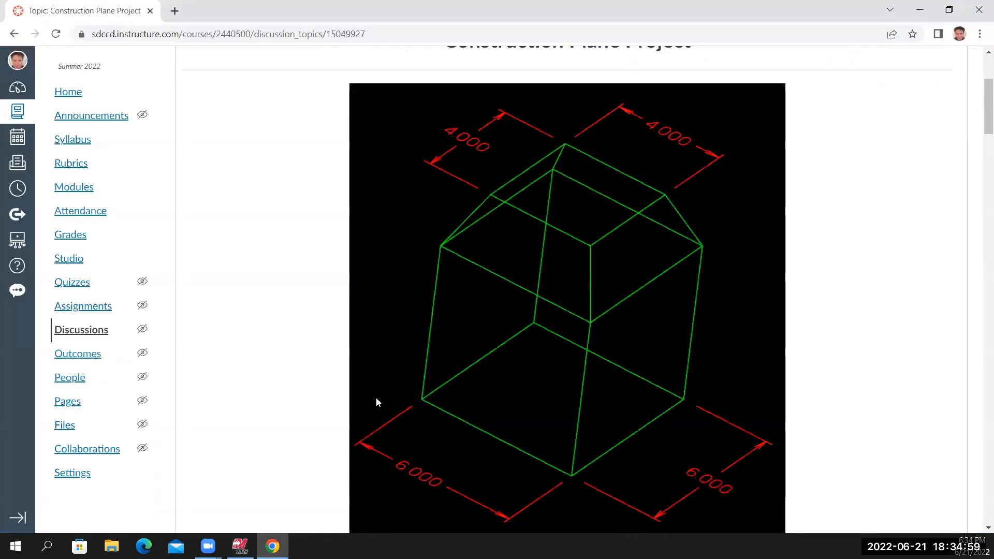
scroll(524, 409, "down", 10)
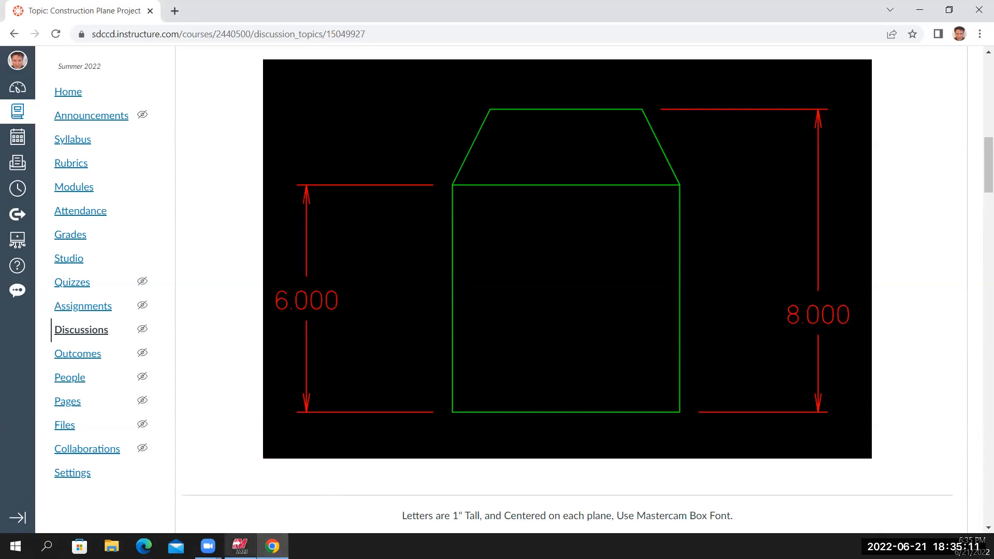
left_click(239, 546)
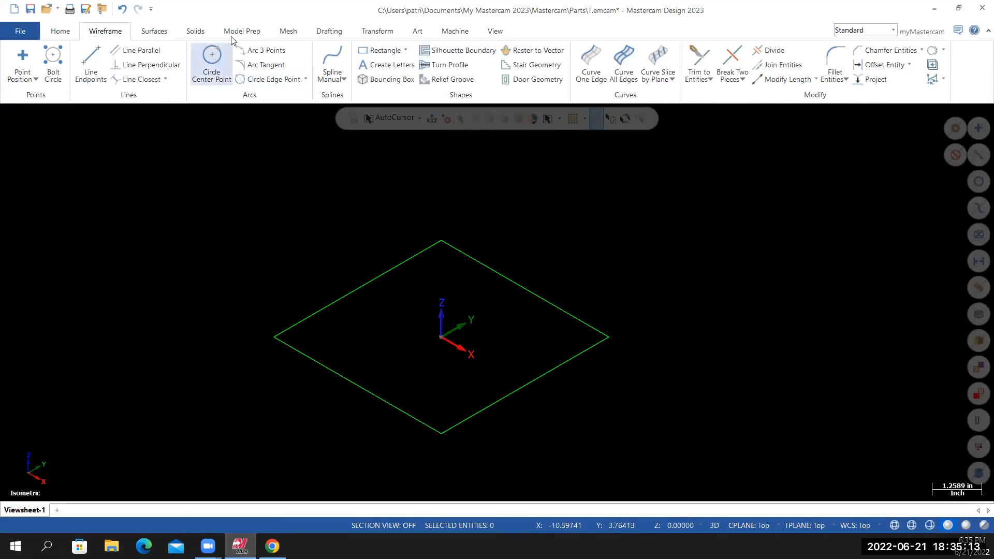
Start the Translate command and set the background color of its on-screen prompt to red, color 12
left_click(378, 34)
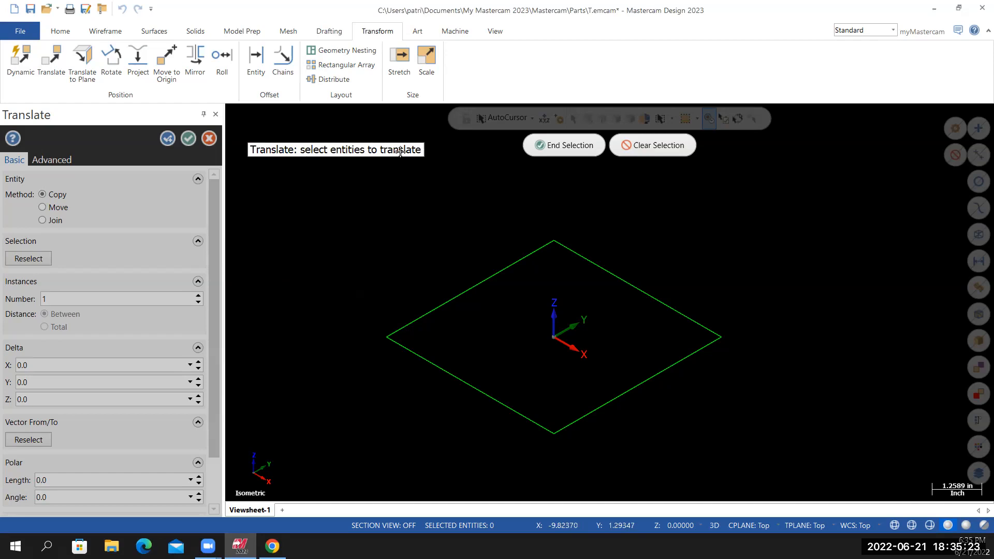
right_click(318, 150)
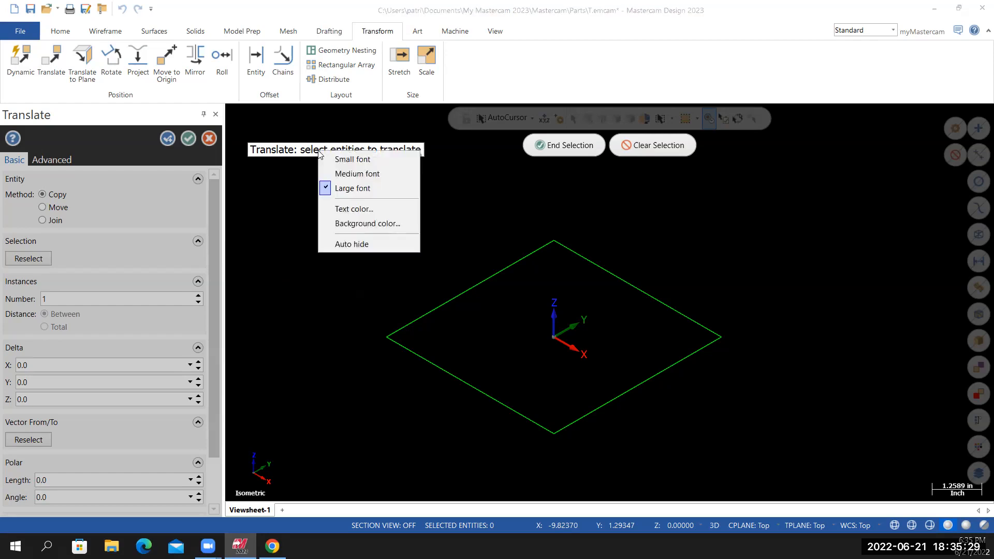
left_click(354, 225)
left_click(199, 203)
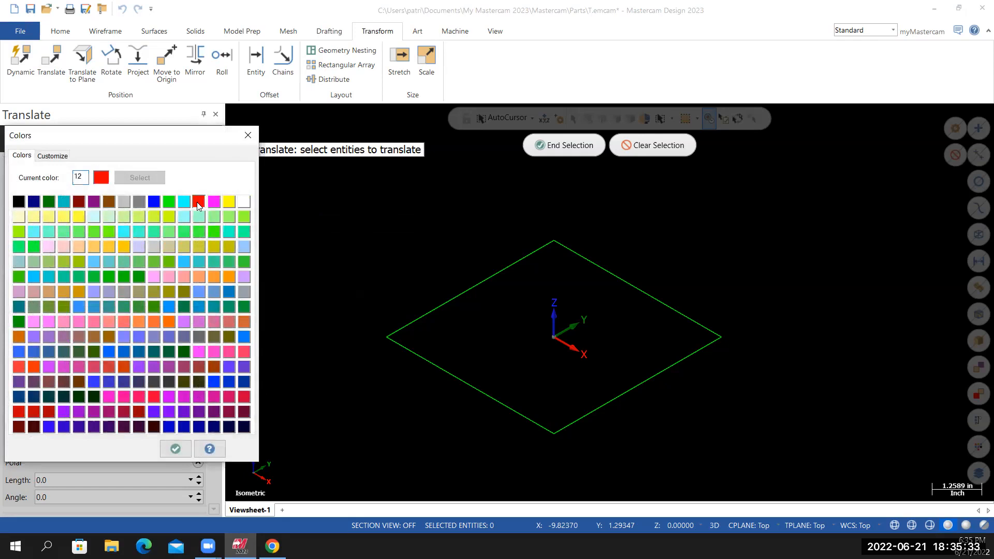
left_click(175, 448)
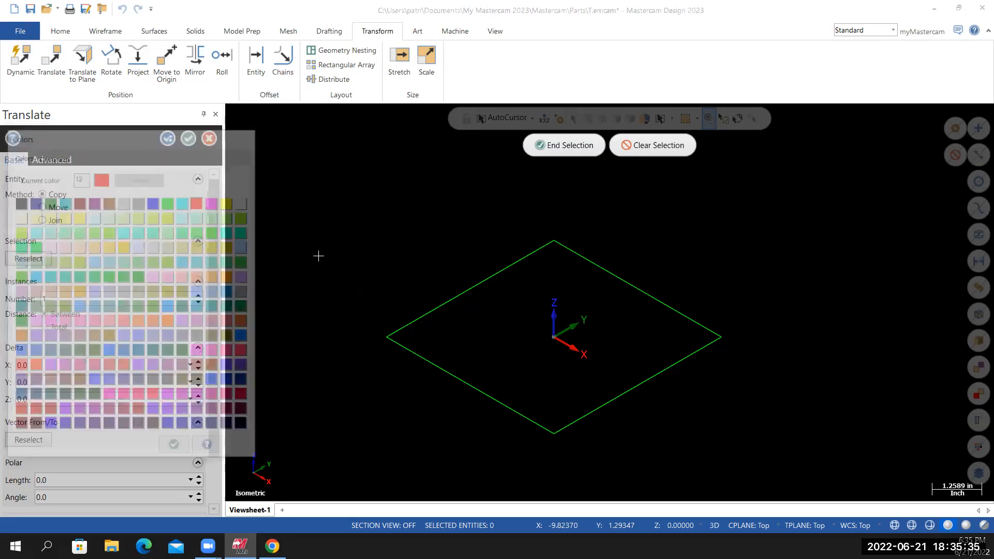
right_click(351, 149)
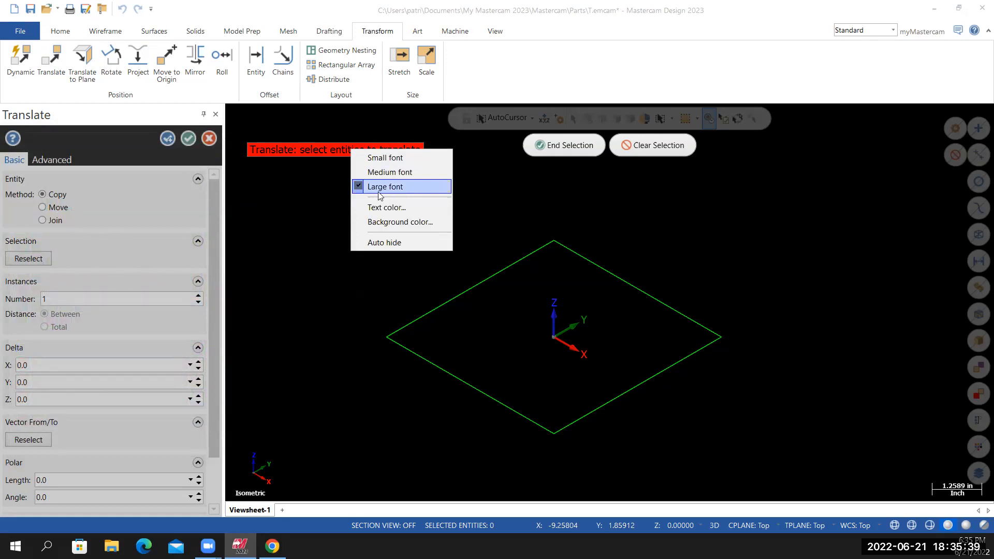
left_click(343, 149)
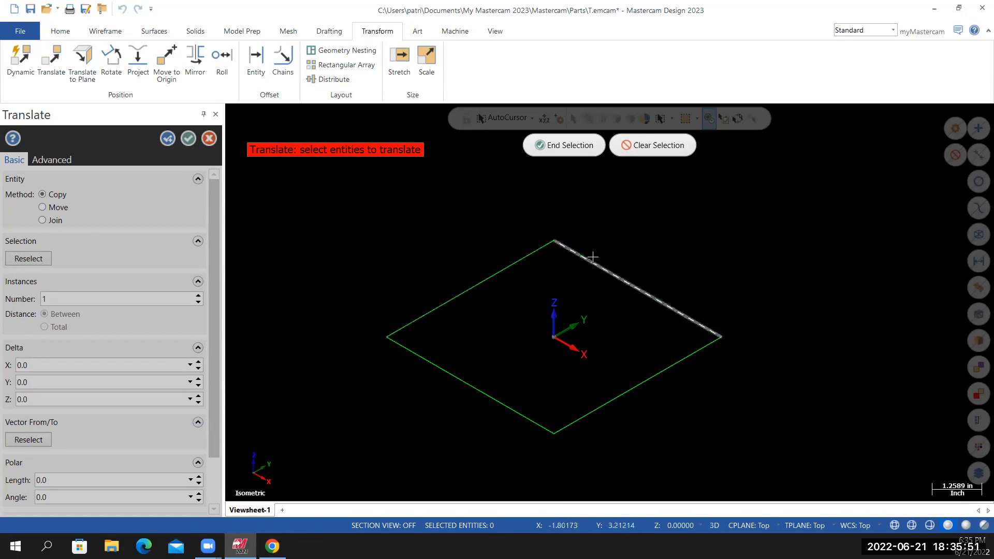
Choose all four sides of the base rectangle for the translation and set the Z delta to 6.0
left_click(692, 363)
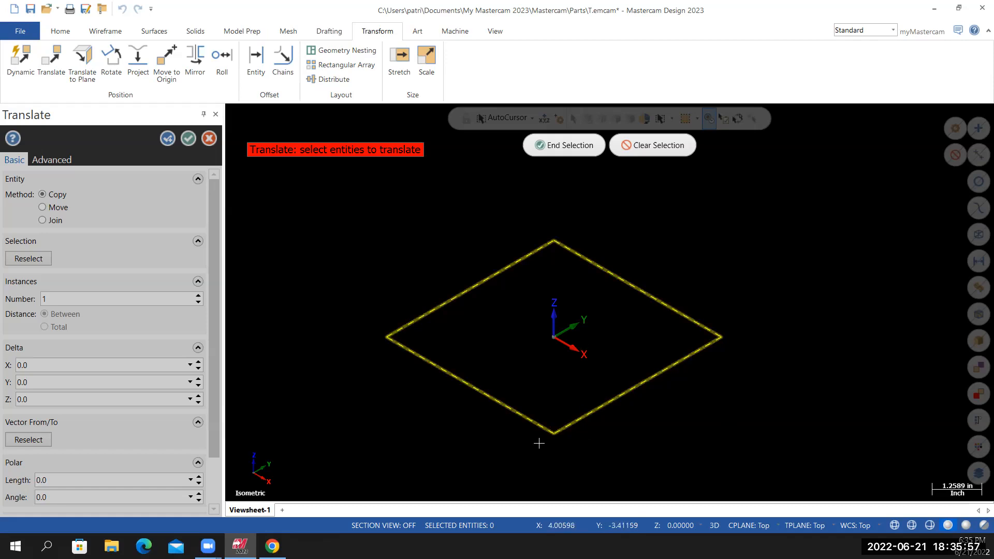
left_click(564, 146)
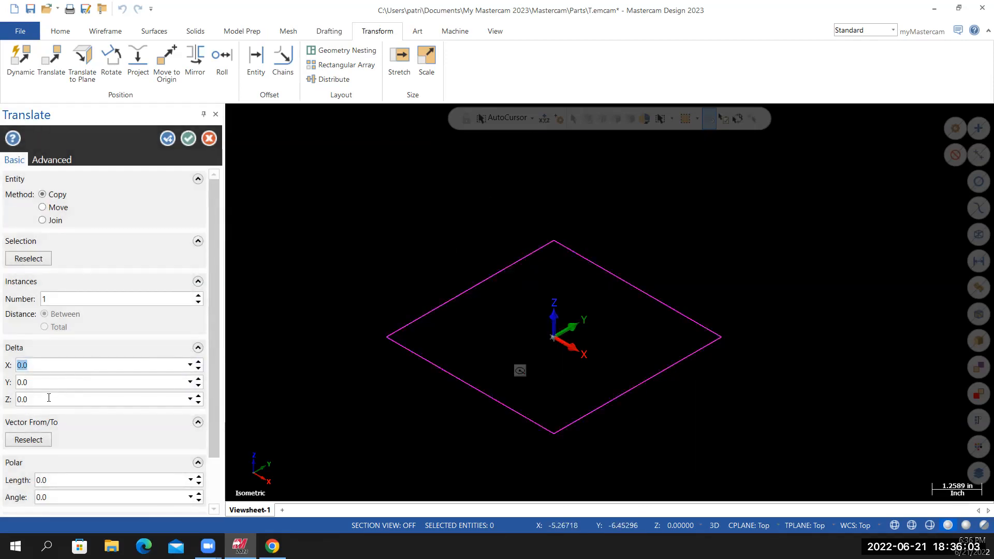
left_click(33, 401)
type("6")
key("Return")
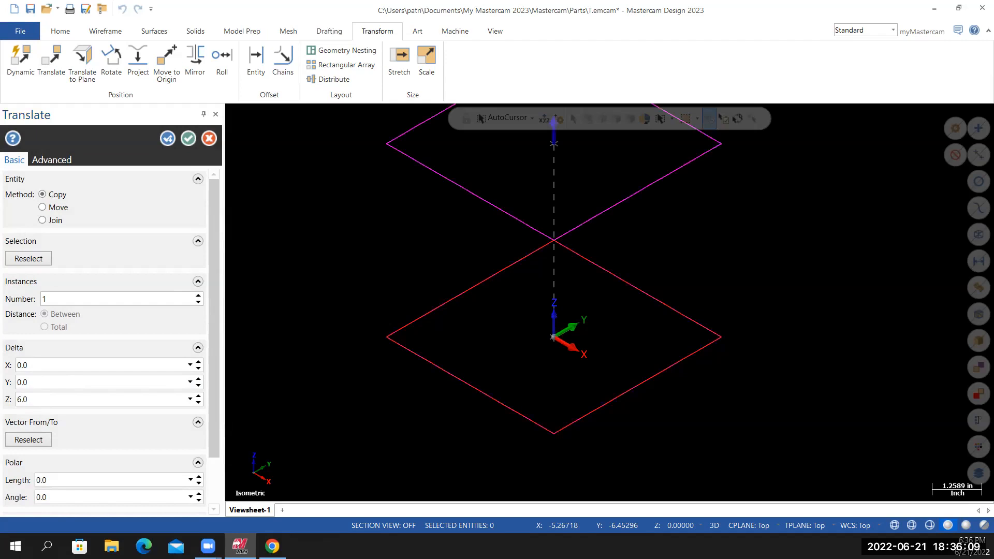
middle_click_drag(367, 424, 372, 414)
scroll(371, 414, "down", 3)
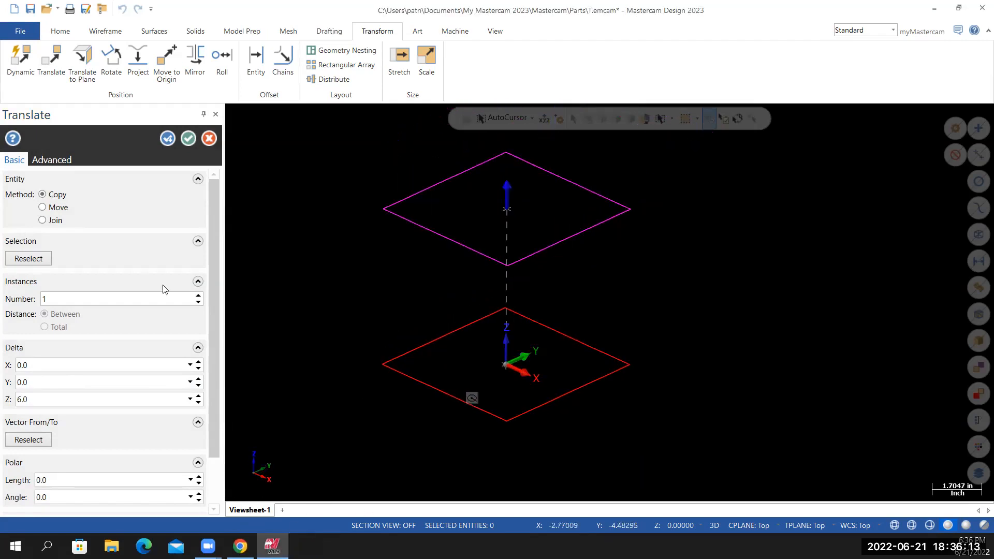
Set the translation method to Join so vertical lines connect both rectangles, and accept the Translate operation
left_click(42, 221)
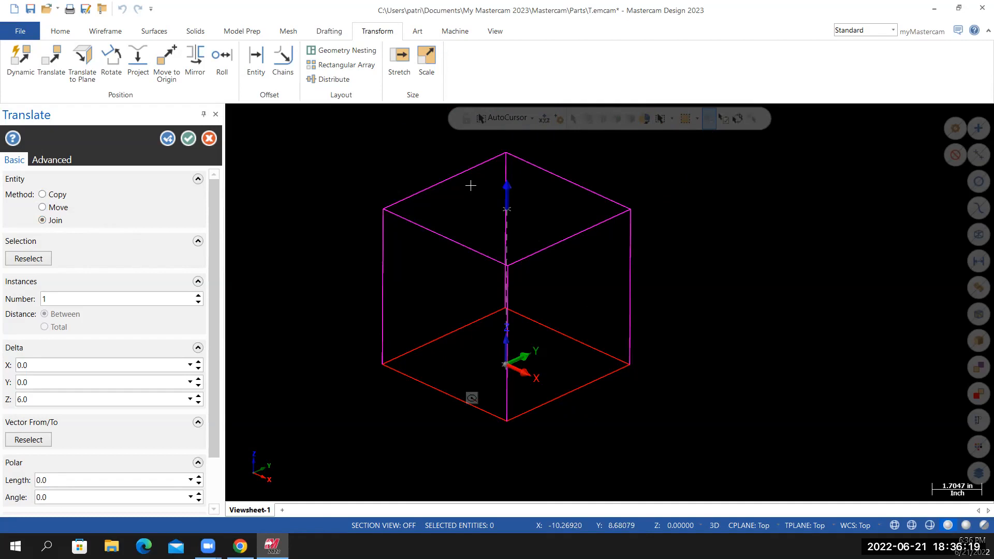
middle_click_drag(477, 295, 513, 254)
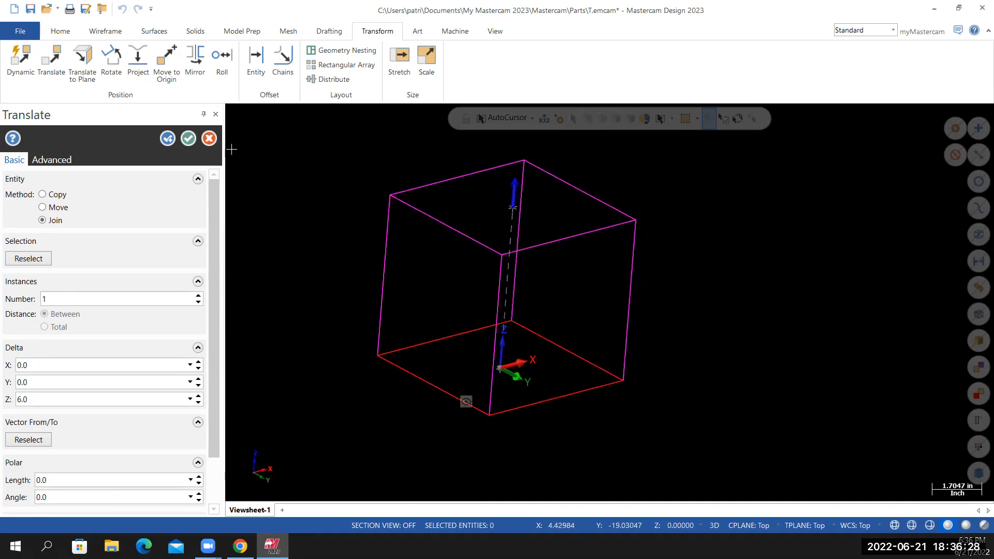
left_click(189, 141)
mouse_move(657, 335)
middle_mouse_down()
mouse_move(668, 321)
mouse_move(661, 348)
middle_mouse_up()
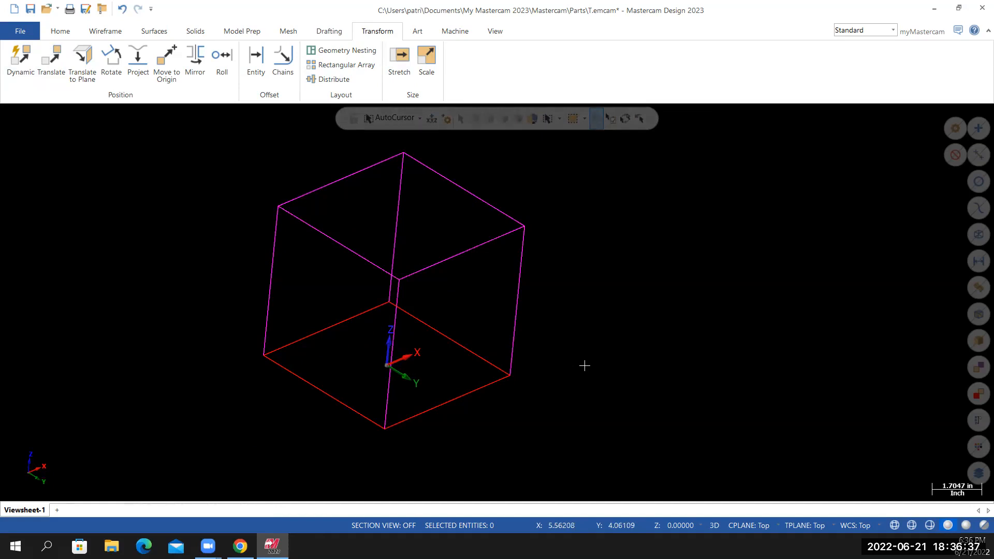
Clear the transform result colors from the cube and set the graphics view to Isometric
middle_click_drag(581, 335, 516, 312)
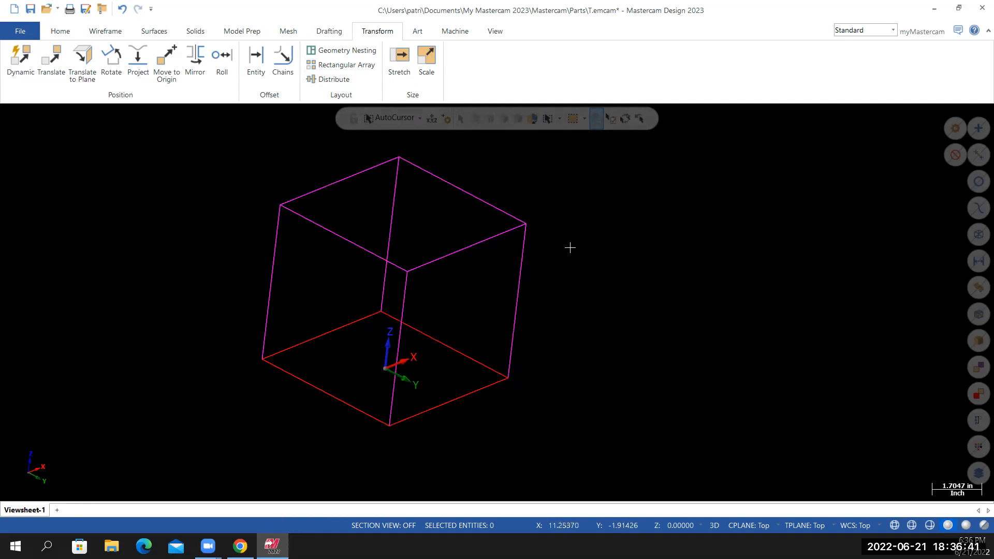
right_click(585, 186)
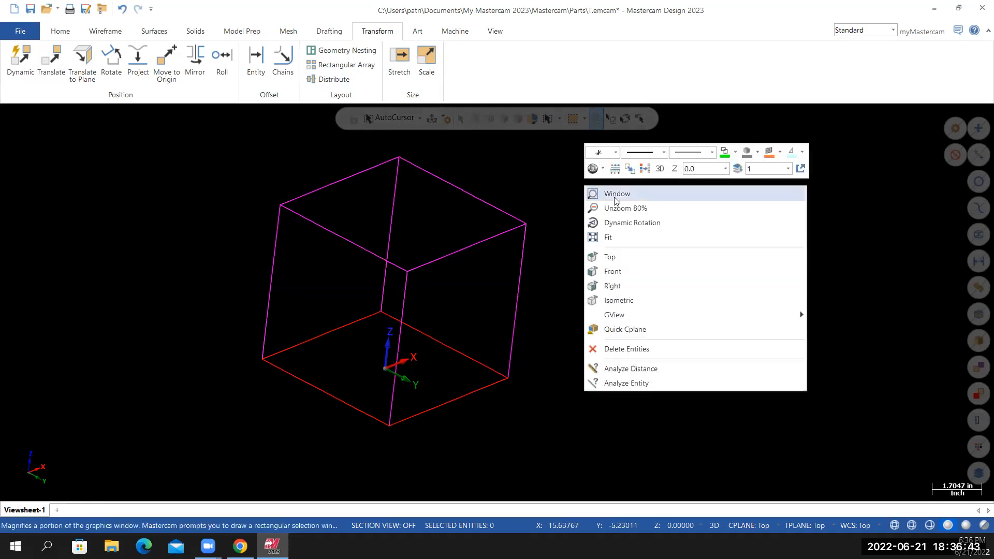
left_click(647, 171)
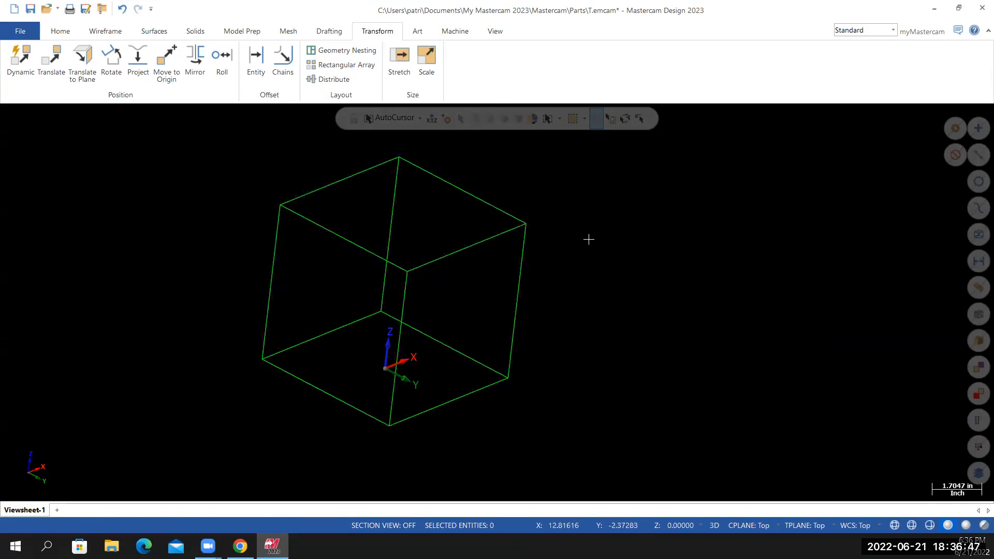
right_click(589, 240)
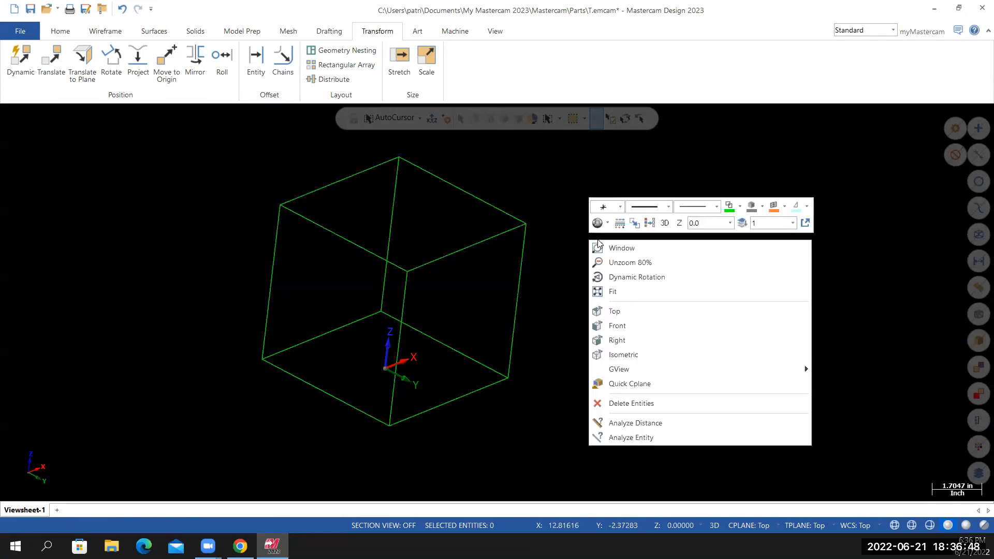
left_click(620, 357)
scroll(638, 352, "down", 3)
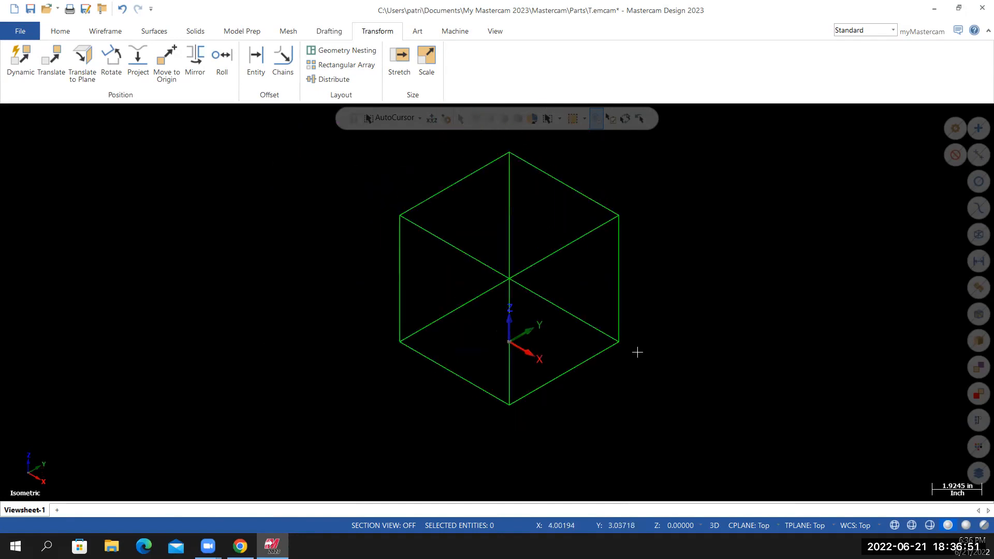
mouse_move(370, 316)
middle_mouse_down()
mouse_move(402, 331)
mouse_move(286, 315)
mouse_move(326, 220)
middle_mouse_up()
right_click(330, 222)
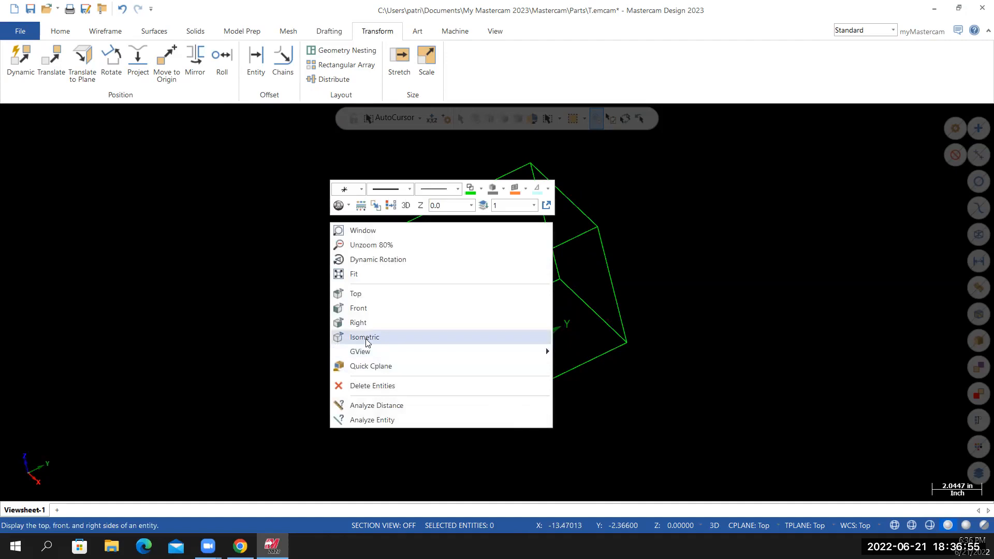
left_click(365, 337)
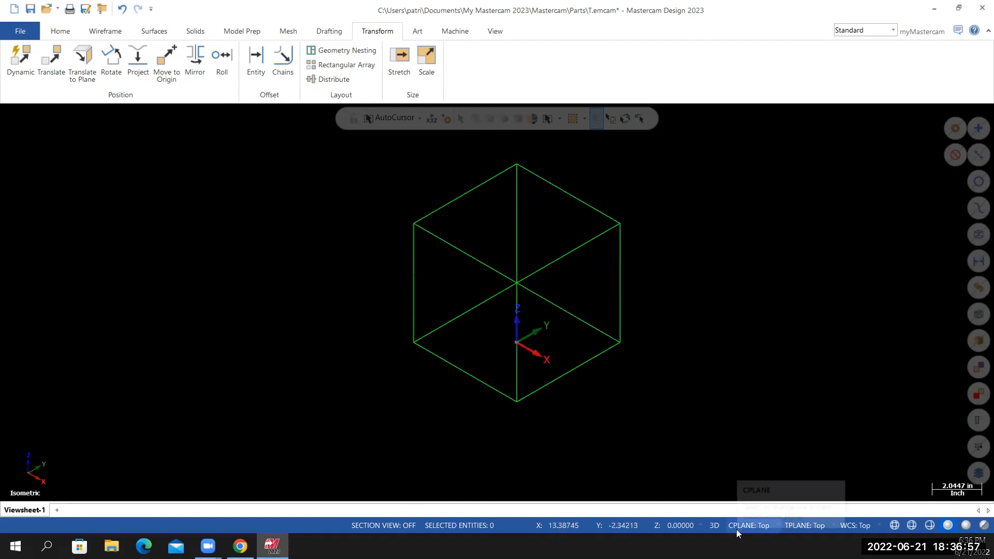
Switch to Chrome to review the top dimensions in the isometric drawing and the heights in the front view, and return to Mastercam
mouse_move(627, 364)
middle_mouse_down()
mouse_move(659, 357)
mouse_move(627, 361)
mouse_move(639, 351)
mouse_move(654, 350)
mouse_move(620, 367)
middle_mouse_up()
mouse_move(498, 359)
middle_mouse_down()
mouse_move(509, 366)
mouse_move(510, 356)
middle_mouse_up()
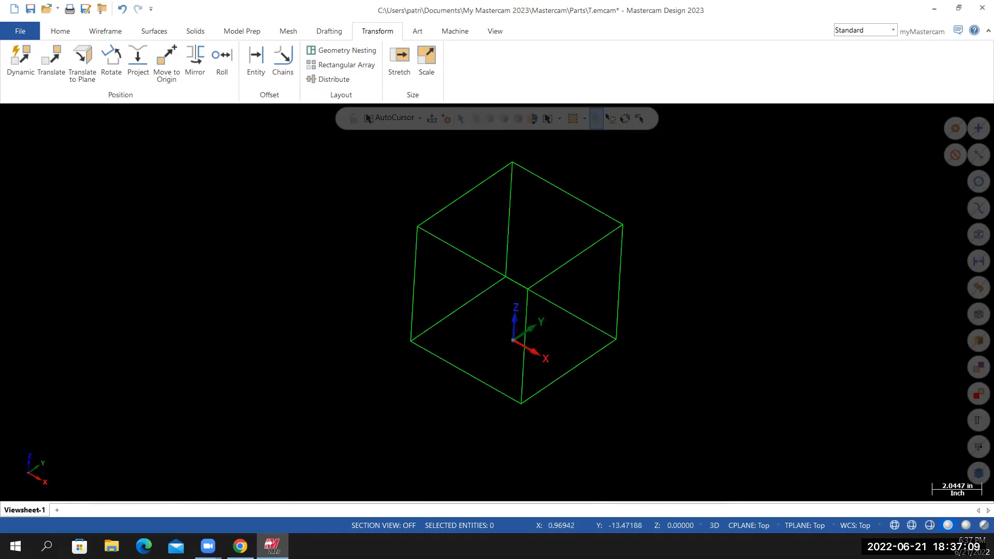
left_click(240, 547)
middle_click(563, 250)
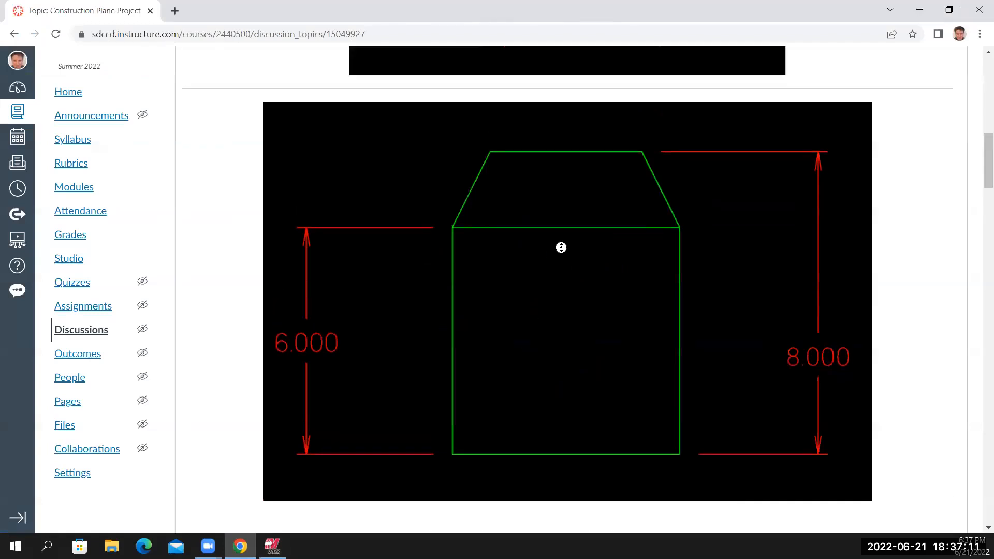
left_click_drag(987, 188, 981, 125)
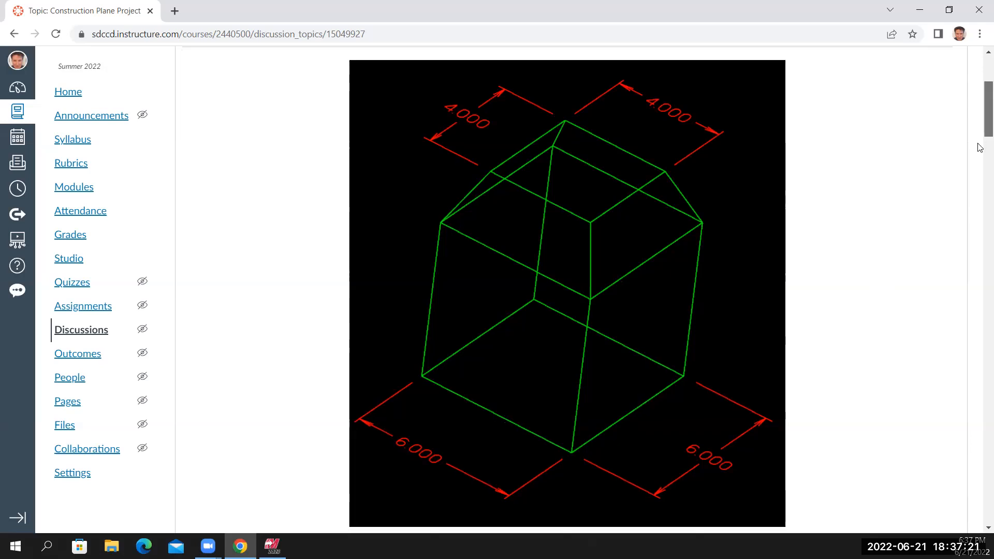
left_click(979, 173)
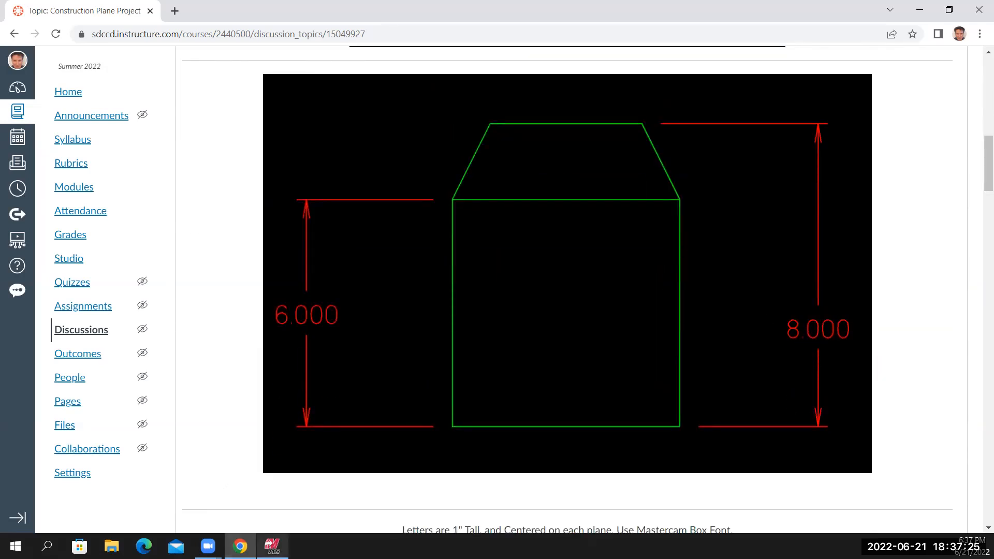
left_click(272, 546)
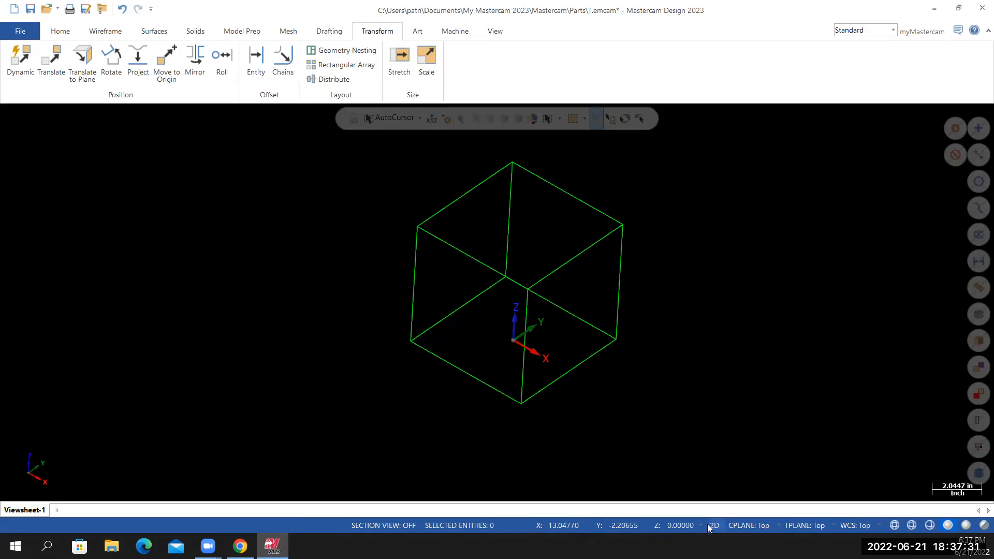
Switch the construction mode to 2D and set the Z depth to 8
left_click(680, 524)
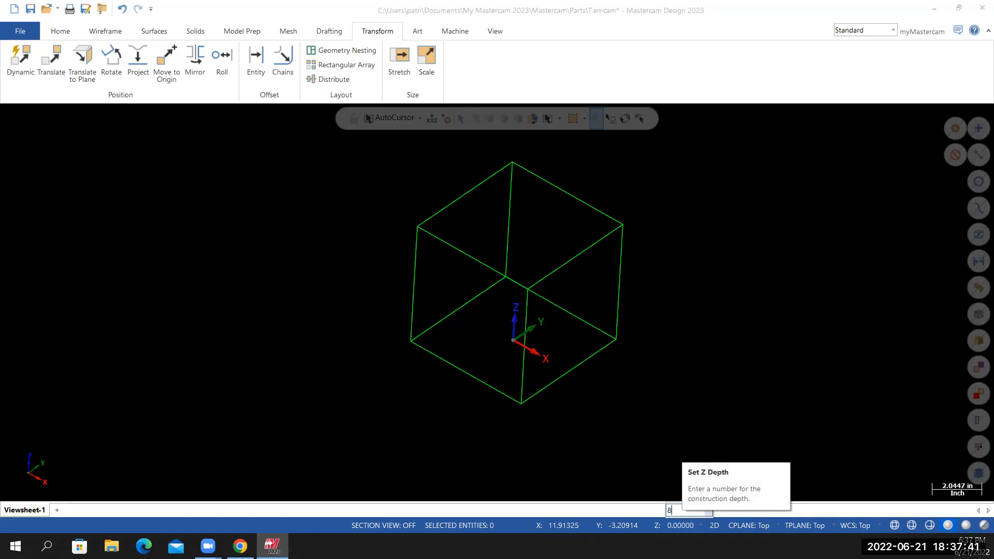
key("Return")
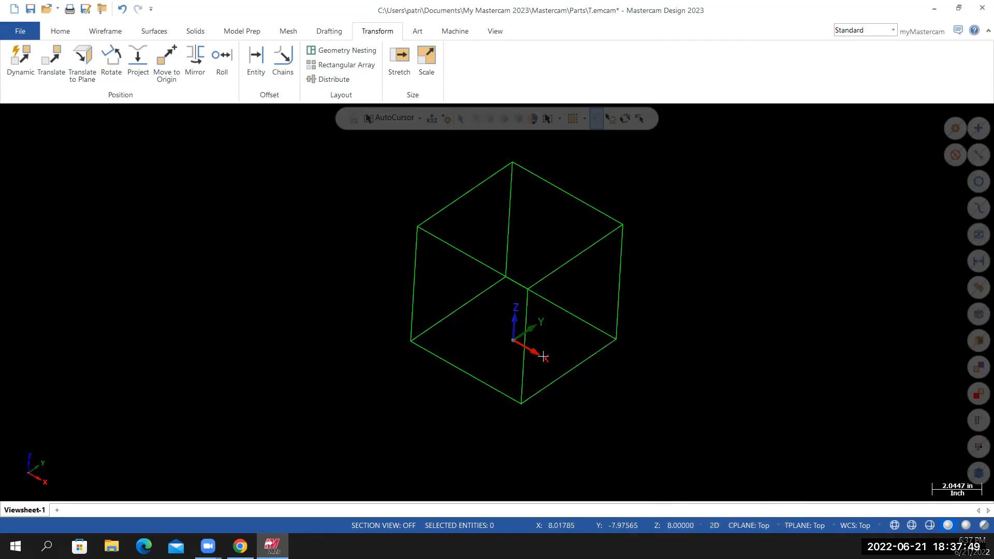
Create a rectangular shape 4.0 wide and 4.0 high, anchored at its center on the origin at the current Z depth
left_click(104, 35)
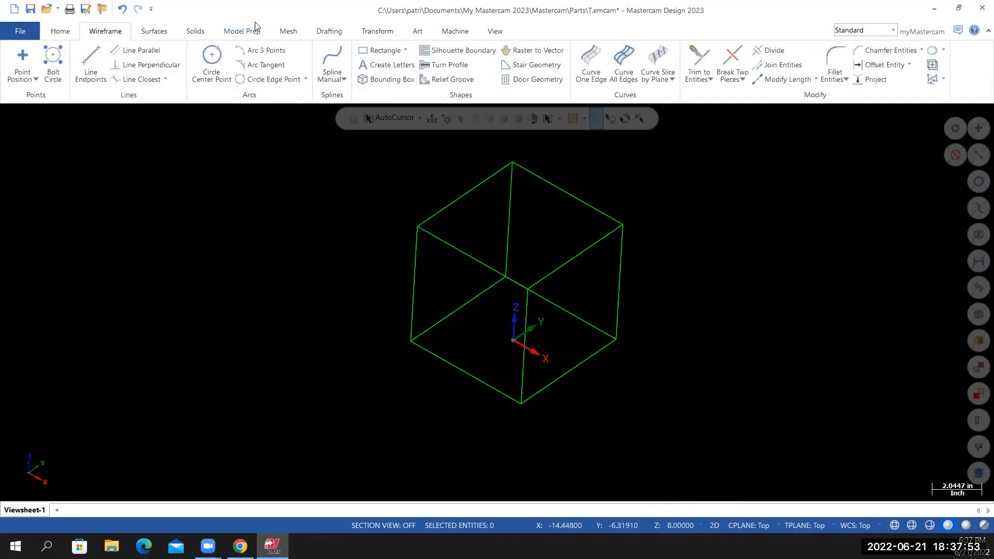
left_click(406, 51)
left_click(391, 86)
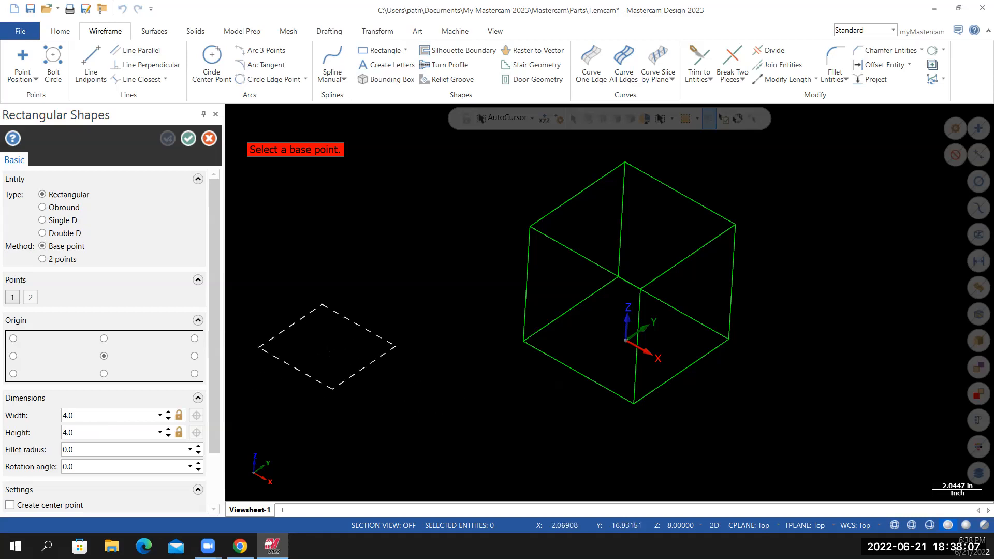
mouse_move(386, 395)
middle_mouse_down()
mouse_move(378, 366)
mouse_move(397, 385)
middle_mouse_up()
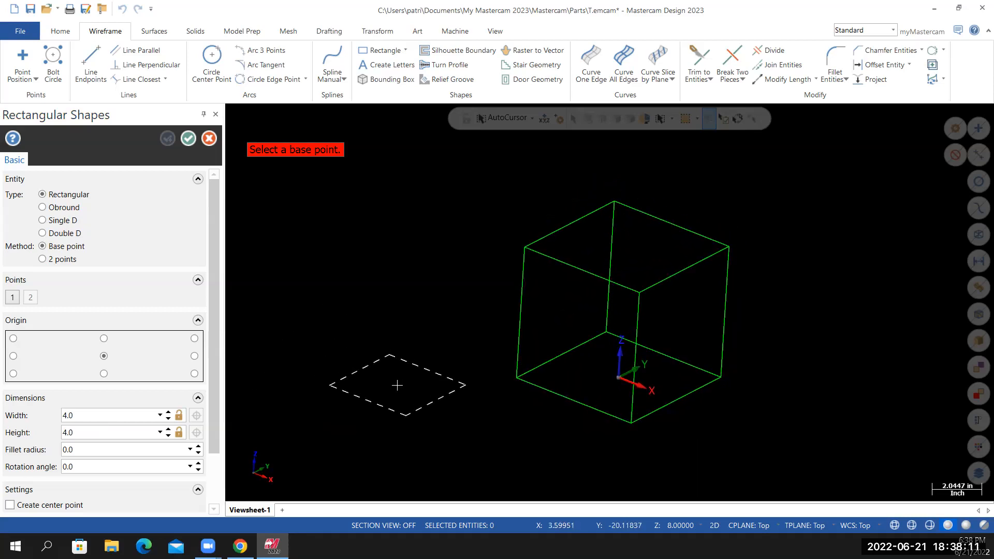
middle_click_drag(399, 393, 413, 389)
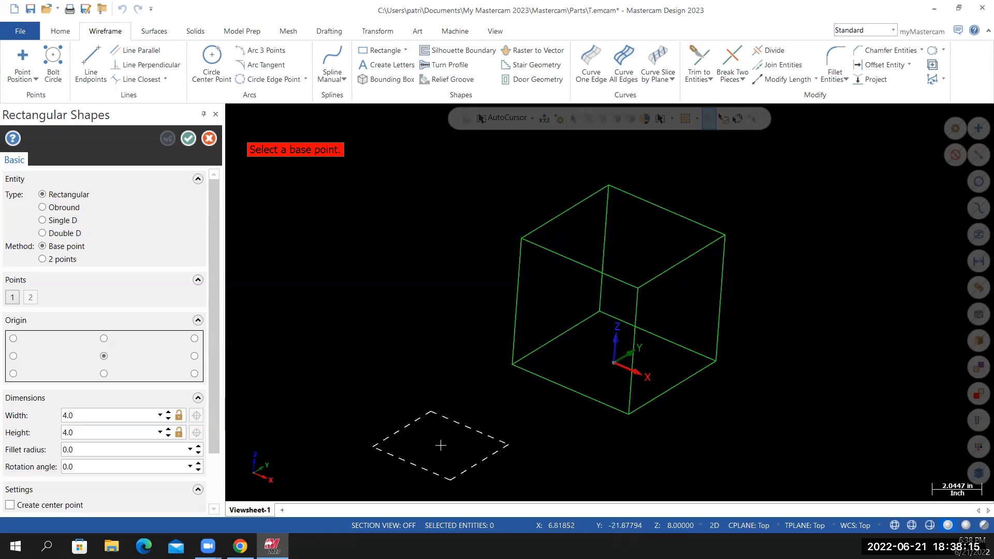
left_click(615, 366)
mouse_move(477, 429)
middle_mouse_down()
mouse_move(506, 402)
mouse_move(477, 442)
mouse_move(496, 435)
middle_mouse_up()
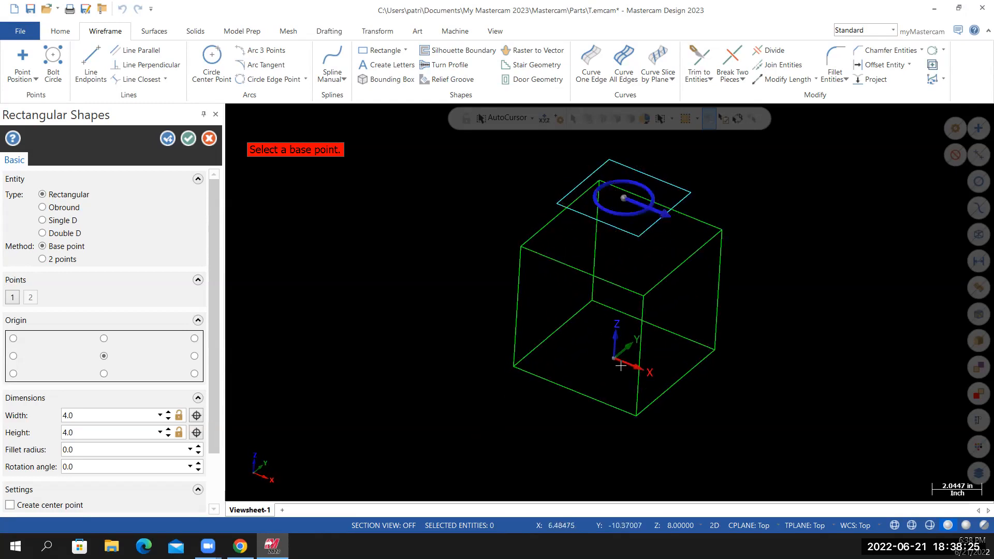
middle_click_drag(478, 427, 478, 429)
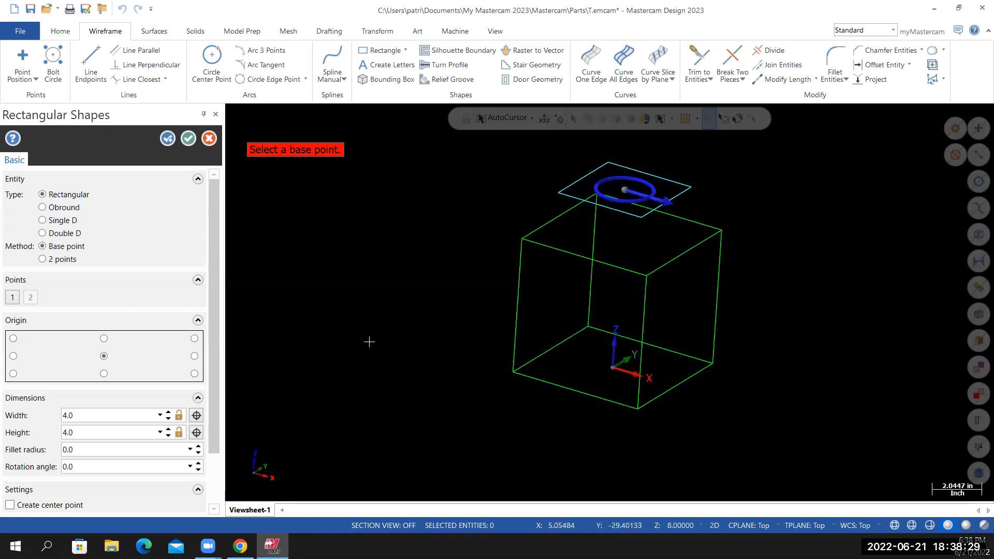
left_click(188, 139)
mouse_move(373, 388)
middle_mouse_down()
mouse_move(309, 400)
mouse_move(340, 377)
middle_mouse_up()
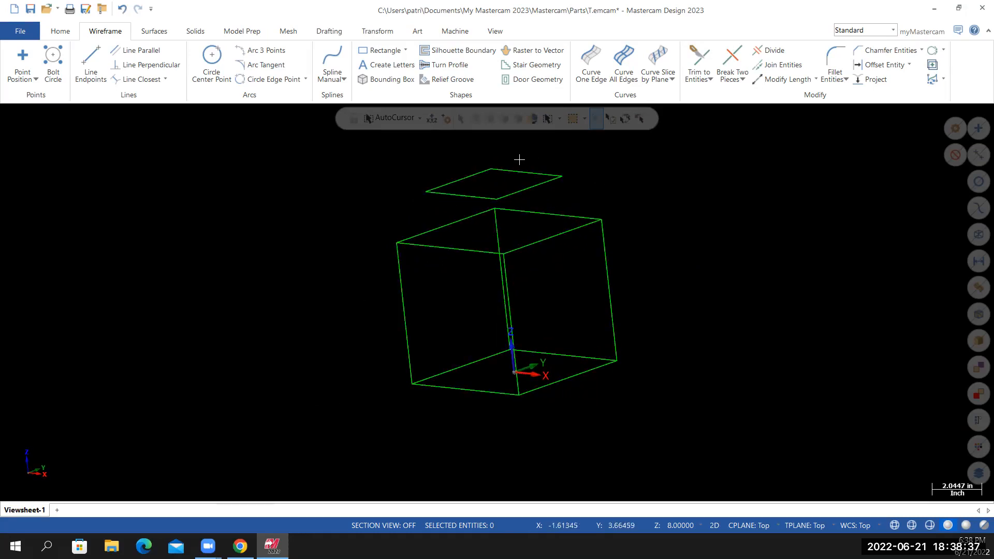
Start the Line Endpoints command, switch the construction mode to 3D, set the Z depth to 0, and discard the misplaced first endpoint
middle_click_drag(696, 318, 695, 350)
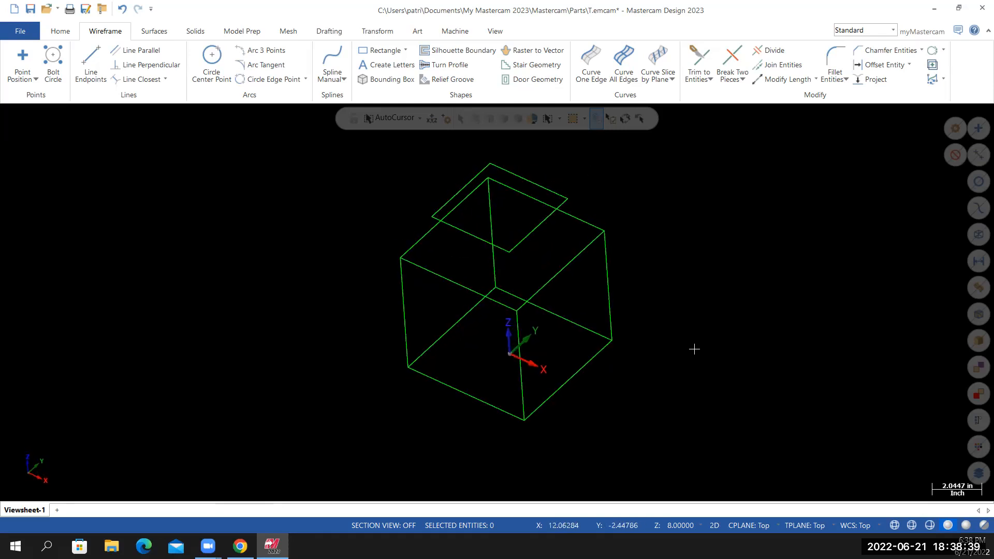
middle_click_drag(277, 373, 242, 312)
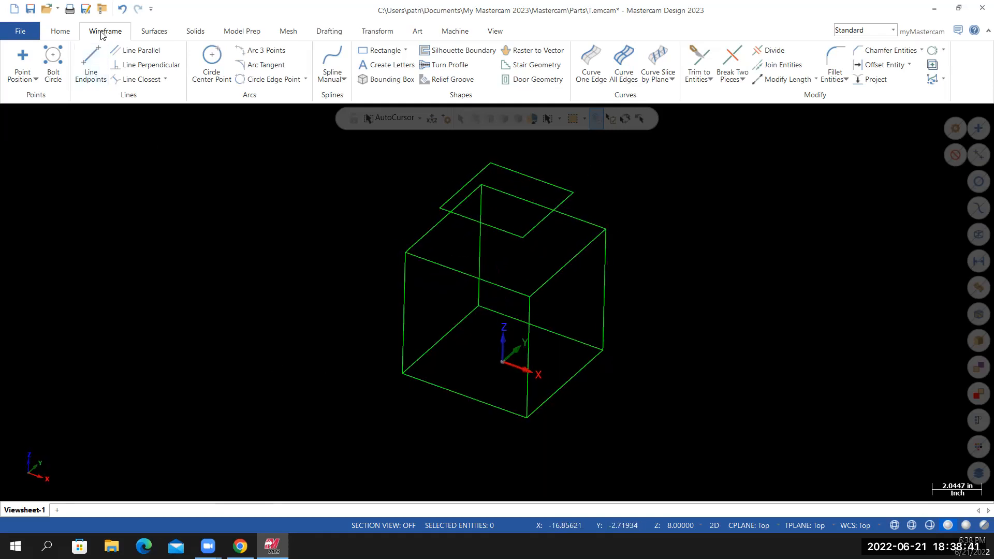
left_click(91, 65)
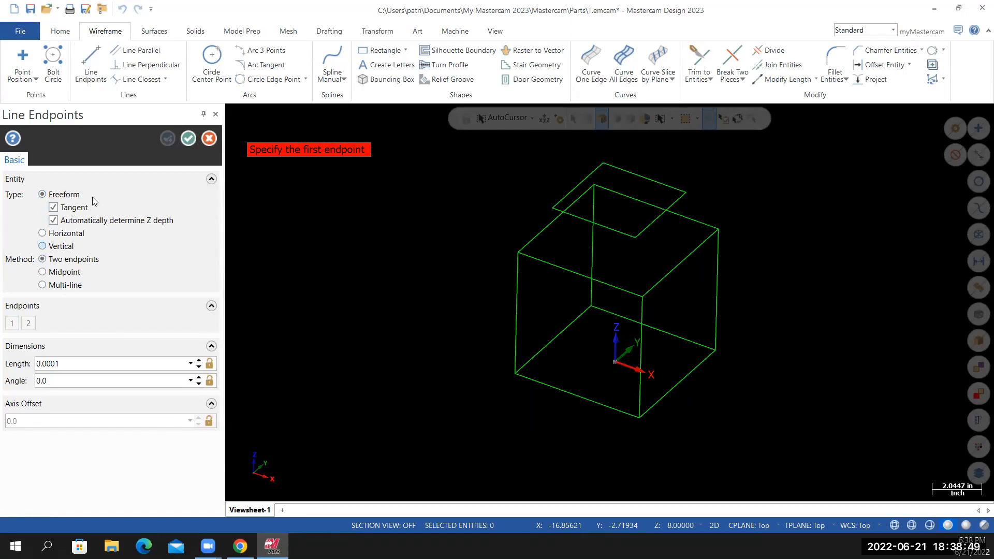
scroll(536, 212, "up", 3)
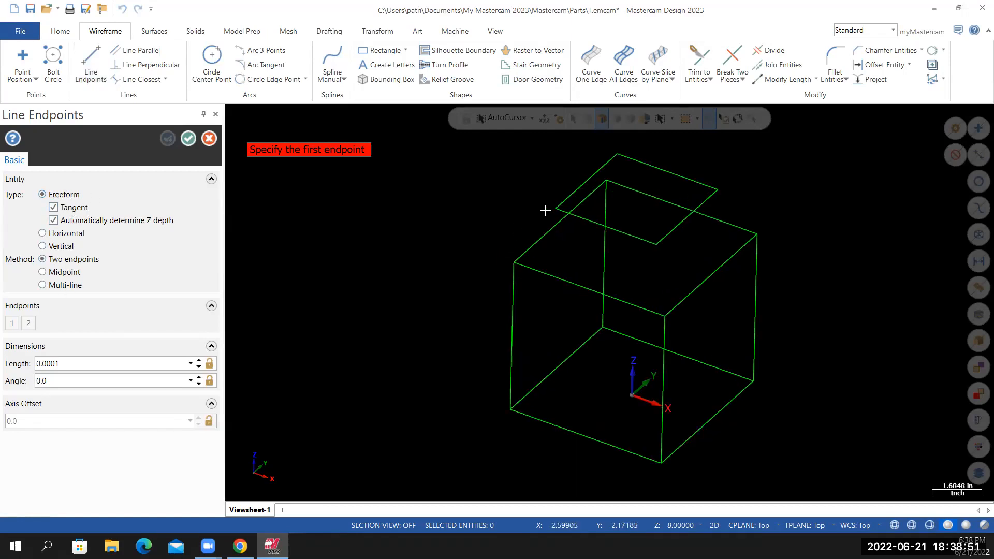
scroll(512, 222, "up", 1)
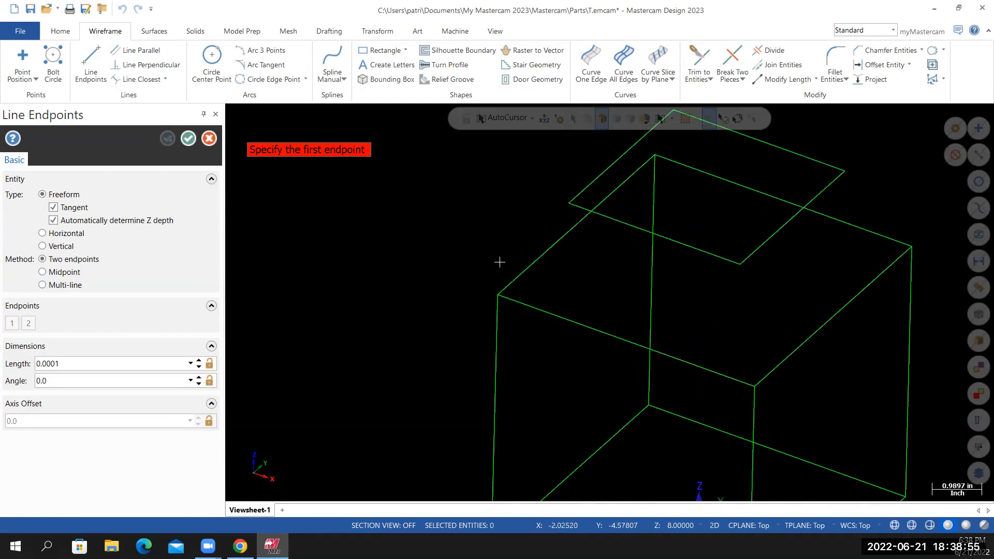
left_click(497, 293)
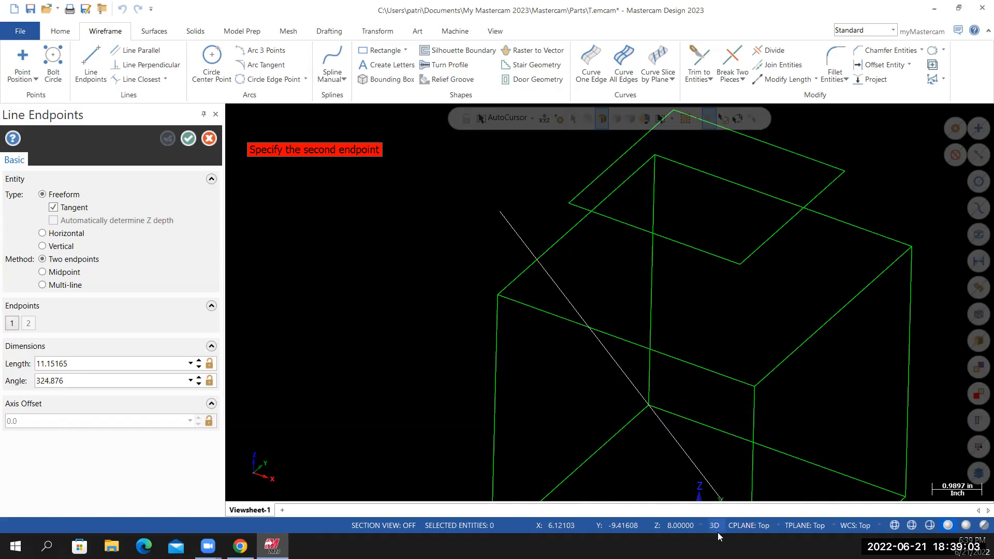
left_click(680, 526)
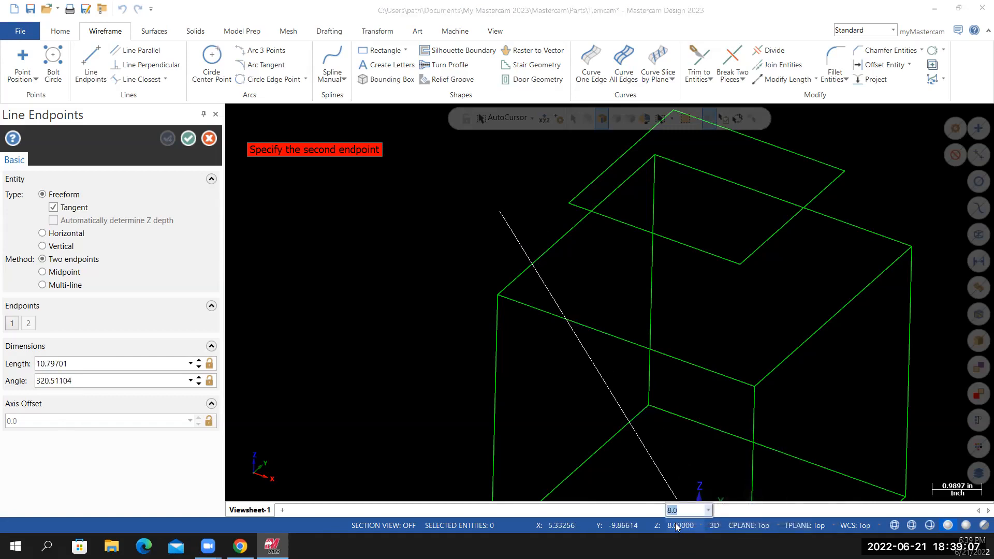
key("Return")
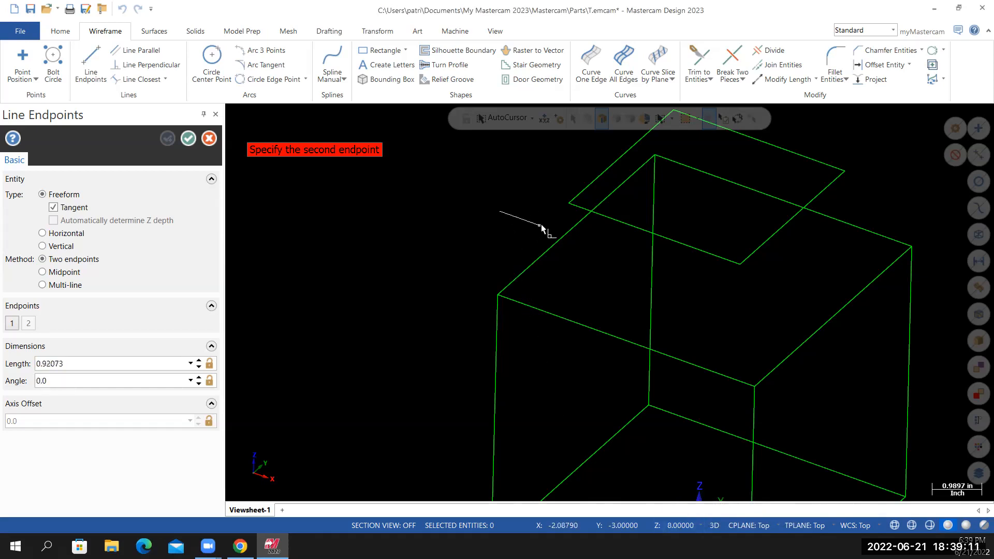
key("Escape")
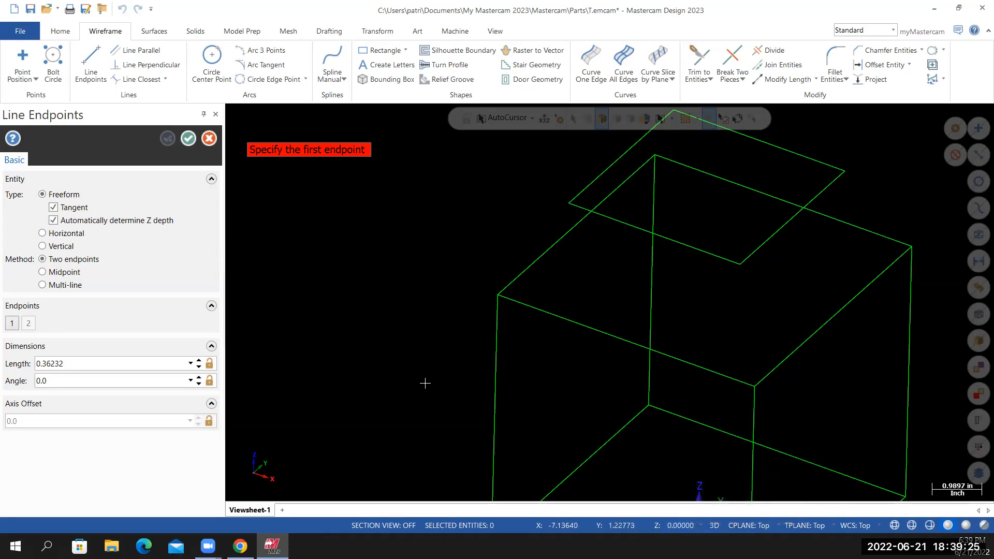
Draw lines connecting the two negative-Y corners of the cube's top face to the matching corners of the raised rectangle
left_click(498, 294)
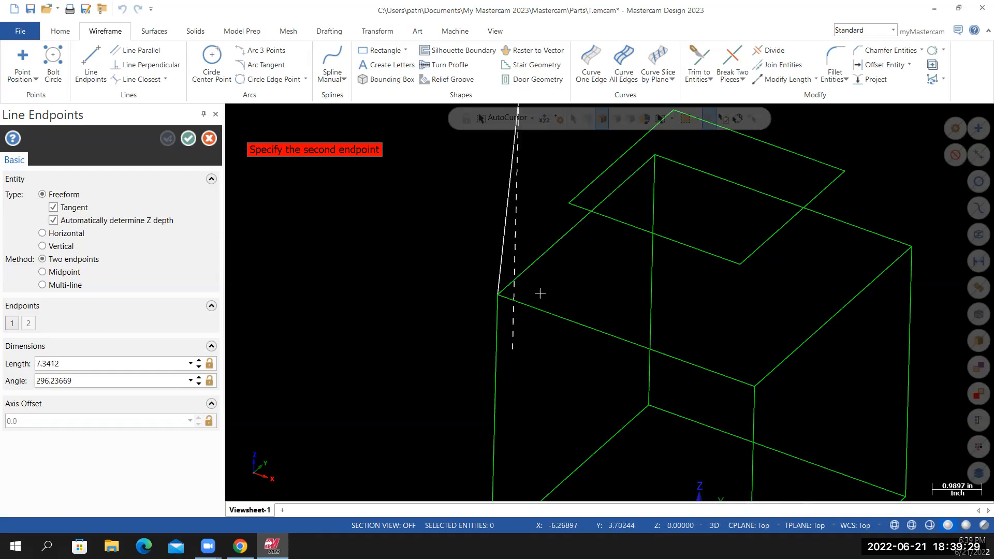
left_click(568, 205)
mouse_move(453, 364)
middle_mouse_down()
mouse_move(488, 399)
mouse_move(457, 350)
mouse_move(423, 357)
mouse_move(508, 343)
mouse_move(524, 351)
middle_mouse_up()
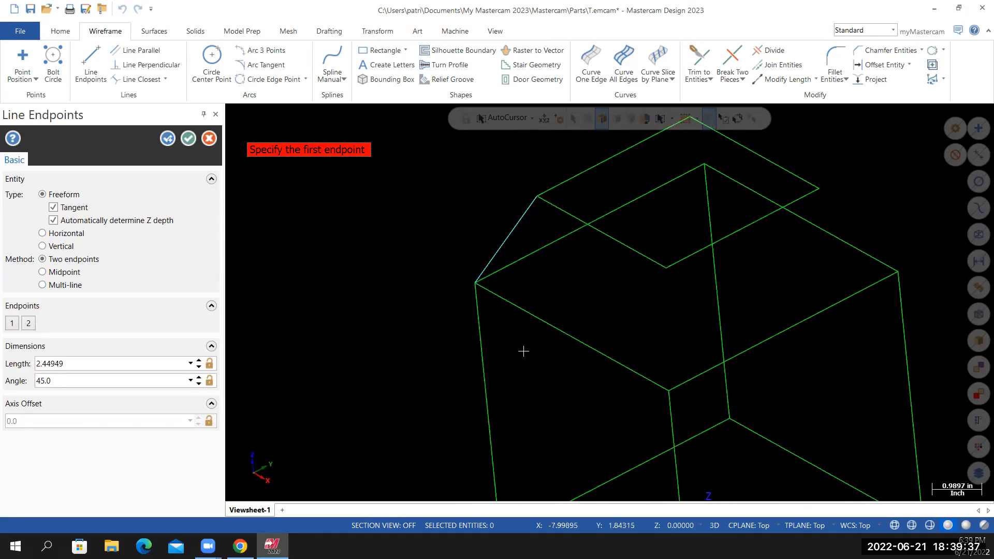
left_click(667, 268)
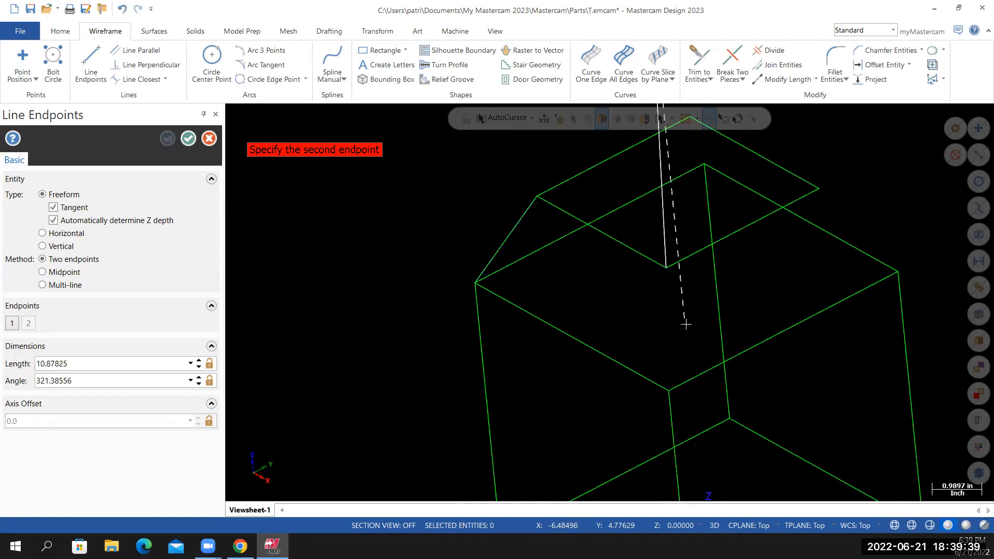
left_click(669, 390)
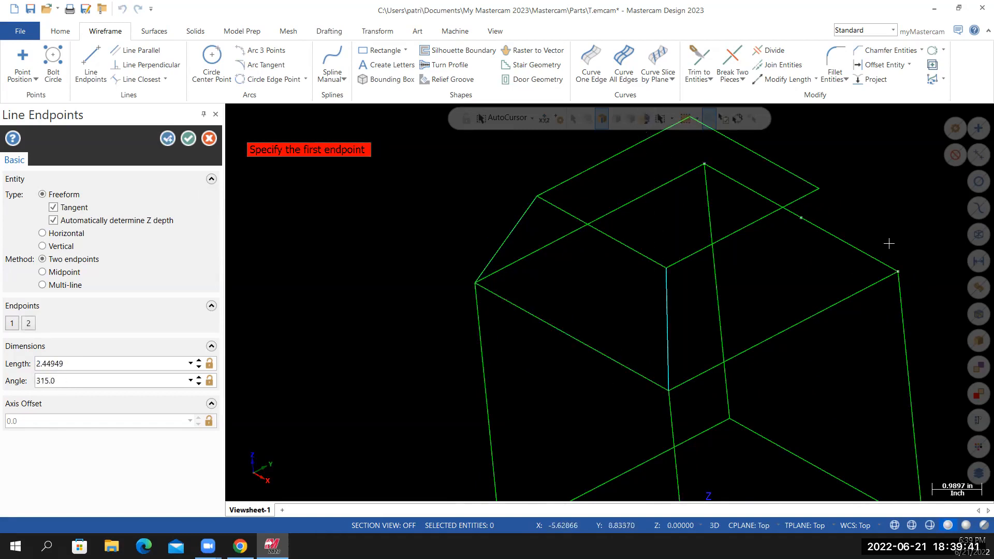
Connect the two positive-Y corners of the cube's top face to the matching rectangle corners with lines, and finish the line command
middle_click_drag(883, 247, 859, 300)
left_click(853, 325)
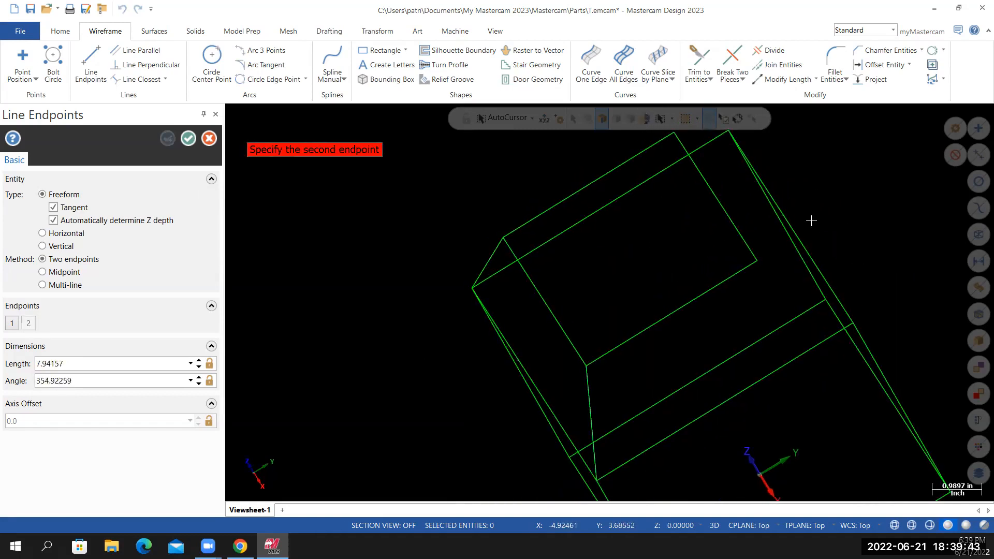
left_click(757, 262)
middle_click_drag(810, 228, 723, 162)
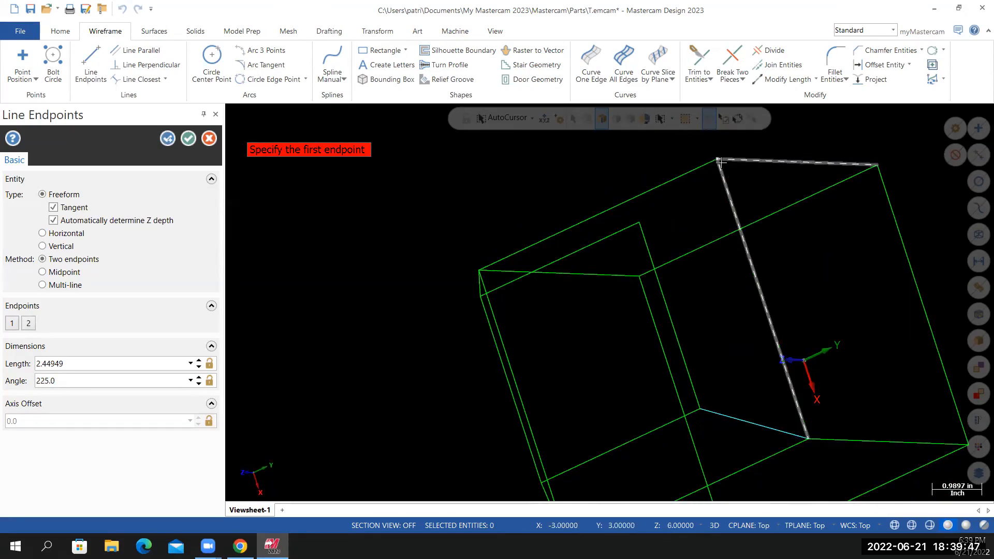
left_click(720, 161)
left_click(640, 223)
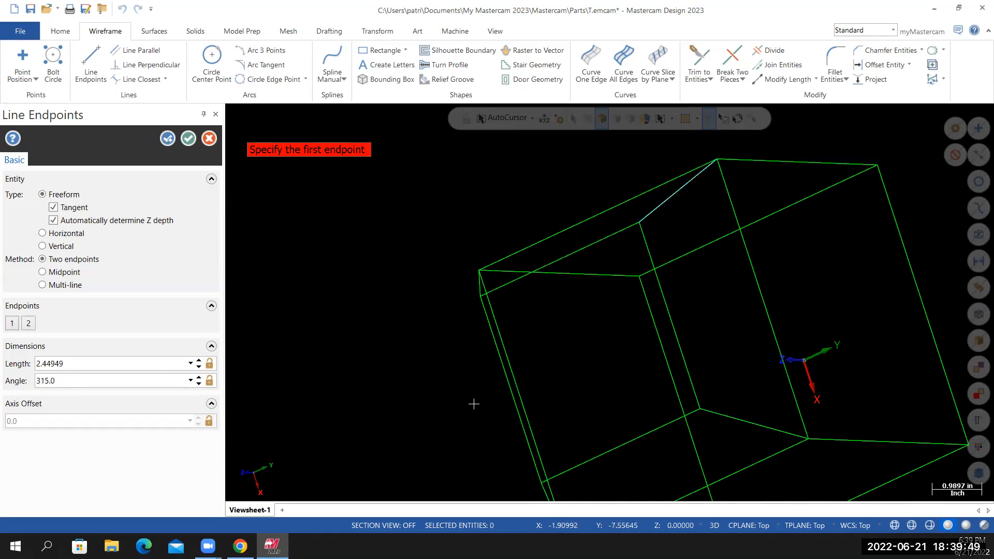
middle_click_drag(407, 387, 217, 176)
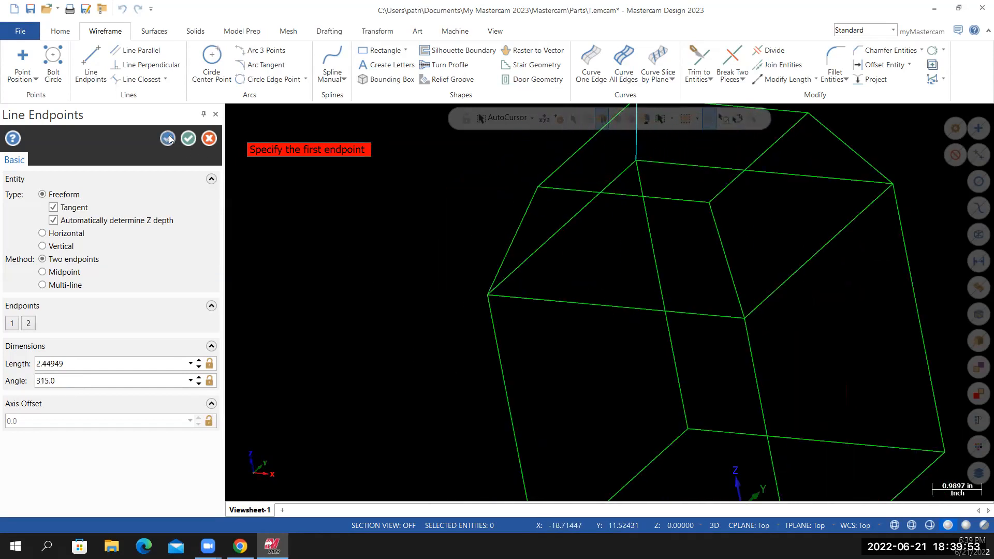
left_click(188, 139)
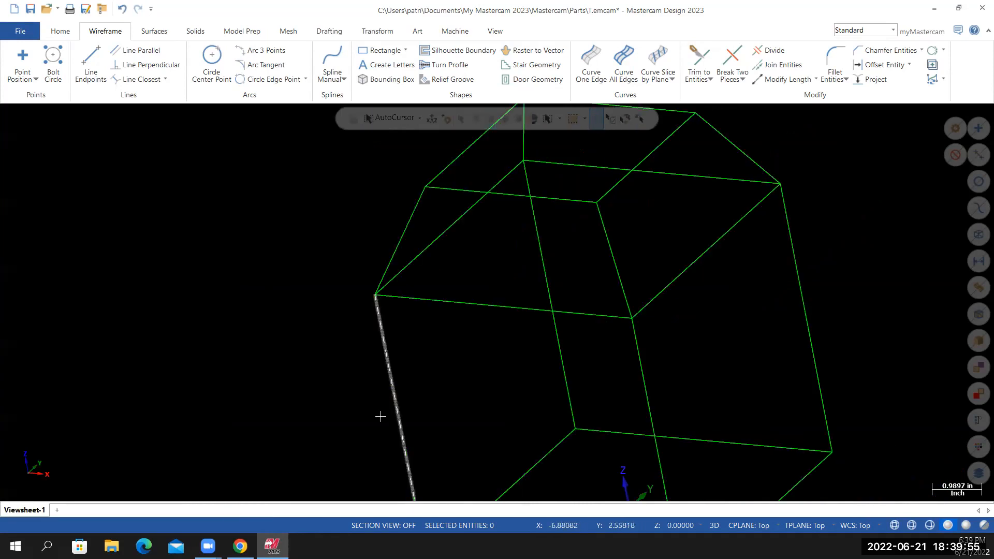
Set the graphics view to Isometric and fit the whole wireframe in the view
right_click(306, 198)
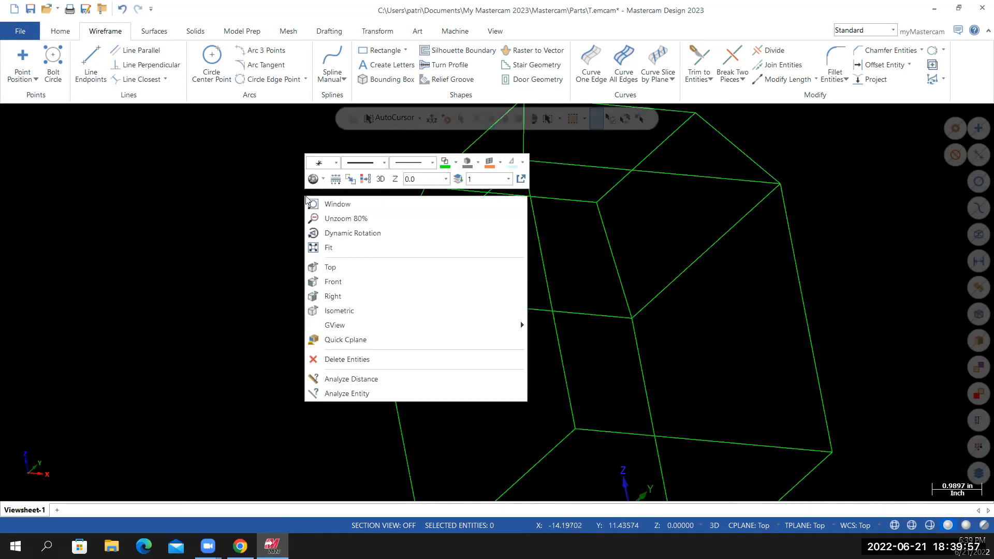
left_click(352, 311)
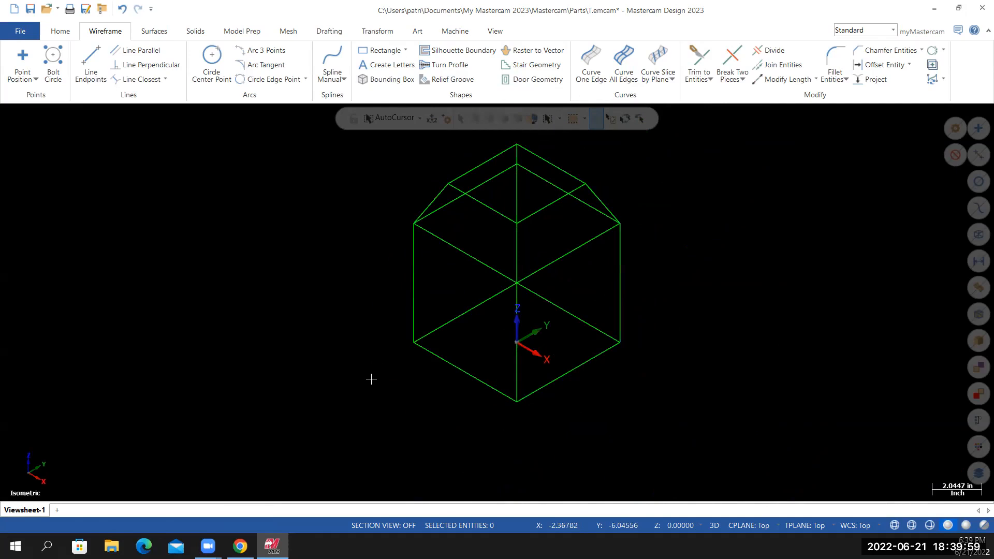
right_click(295, 174)
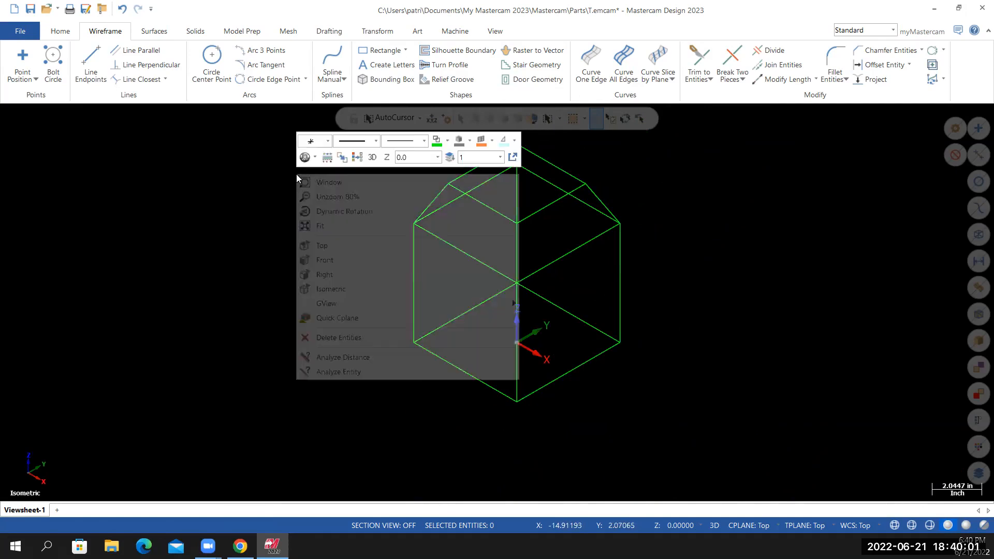
left_click(323, 226)
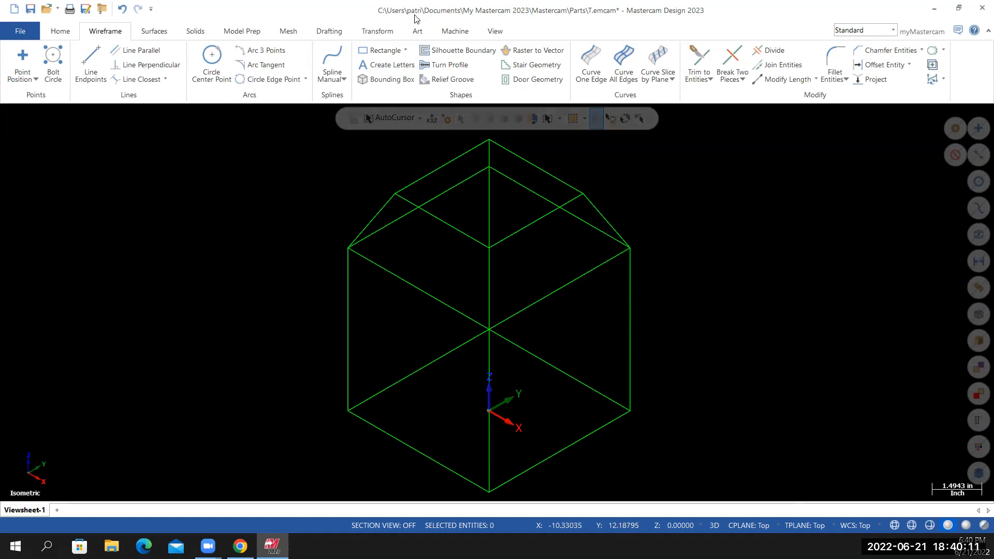
Start saving the part and browse to the 2022 folder on Local Disk (C:)
left_click(21, 33)
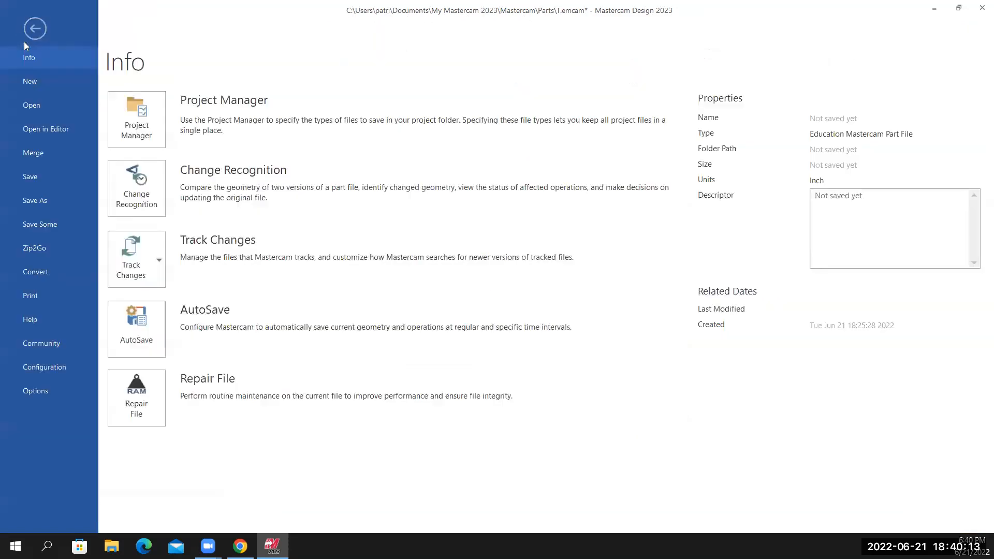
left_click(34, 175)
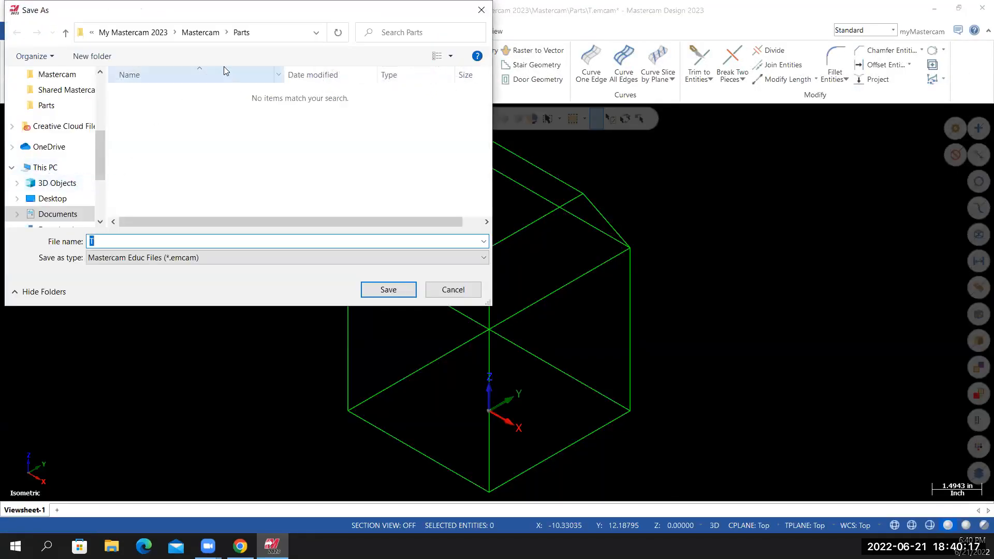
left_click_drag(102, 169, 102, 192)
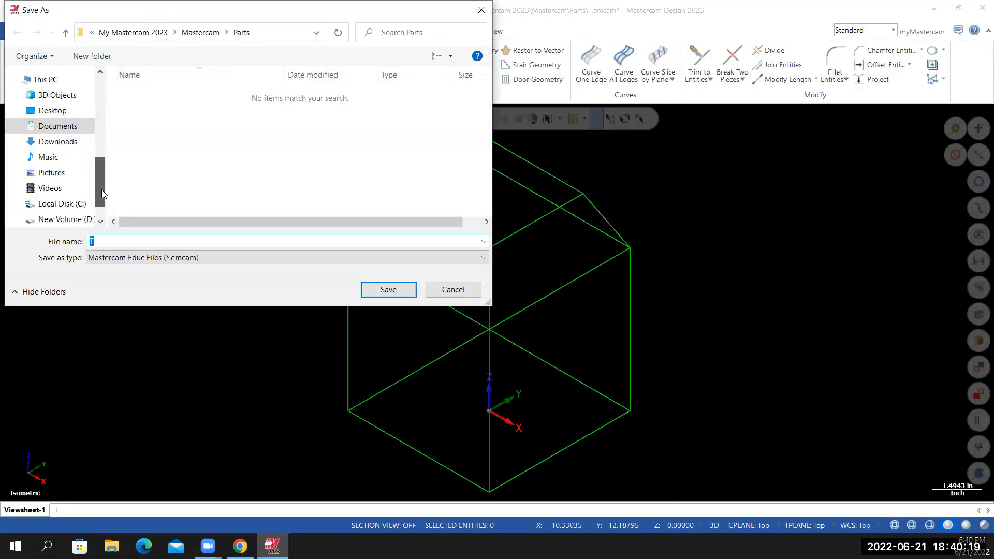
left_click(66, 207)
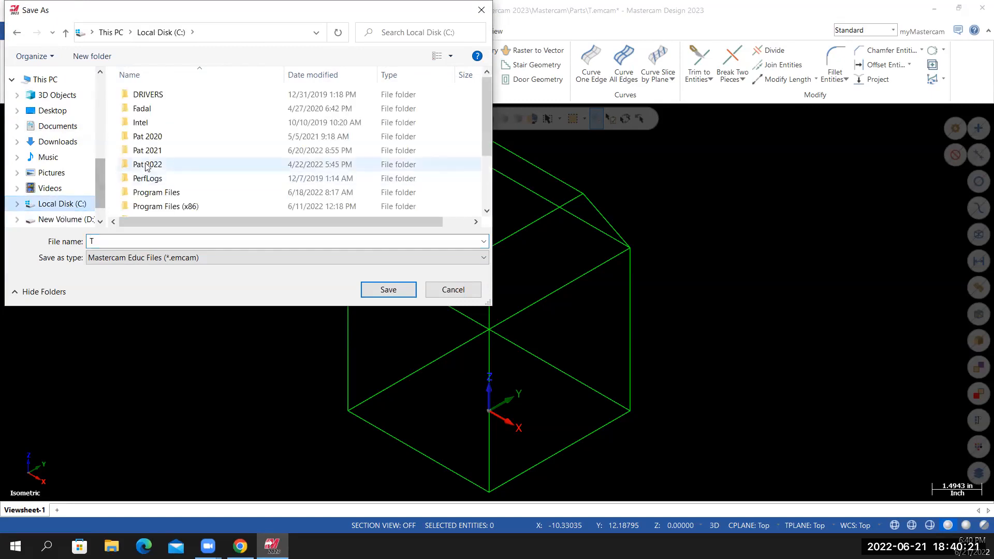
double_click(155, 165)
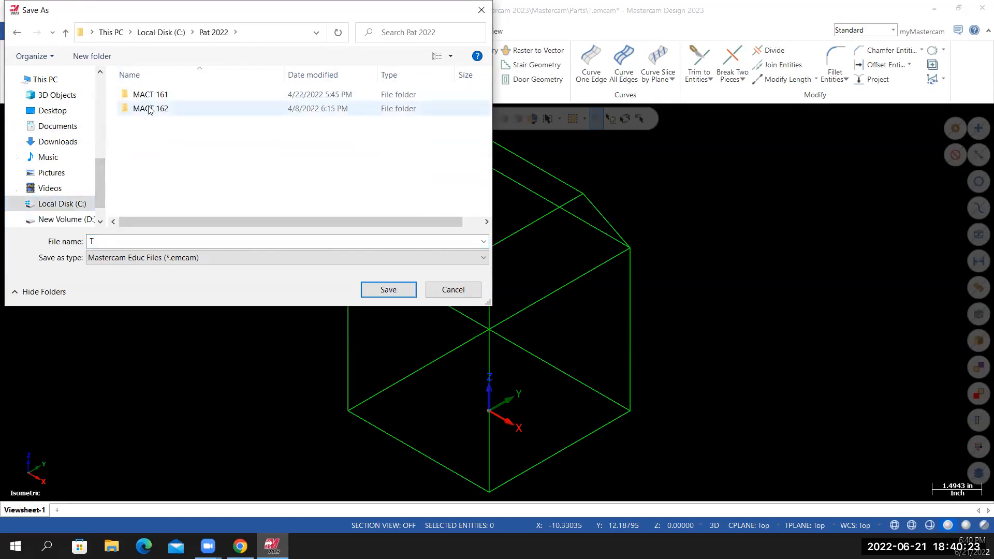
Create a new folder named MACT 180 beside the MACT 162 folder and open it as the save location
right_click(151, 137)
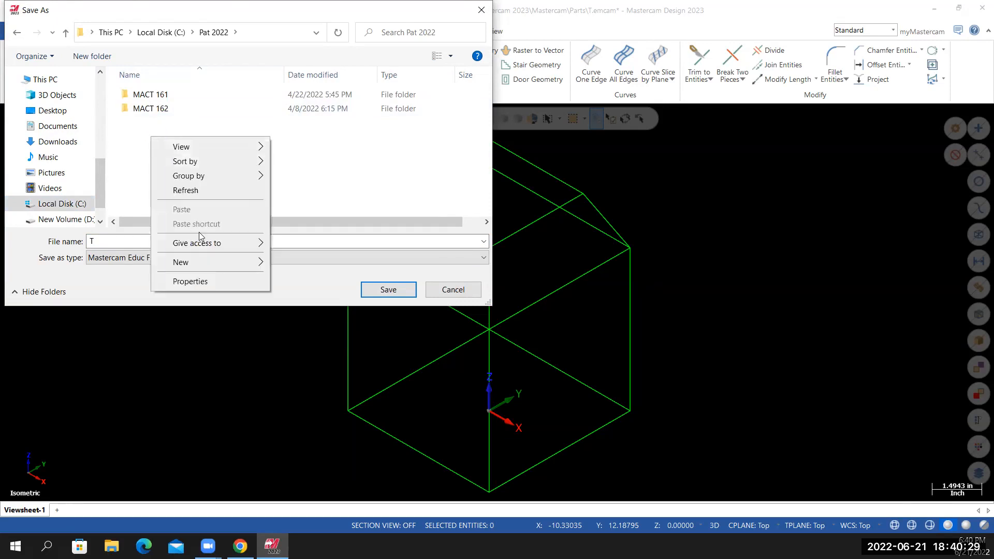
left_click(289, 262)
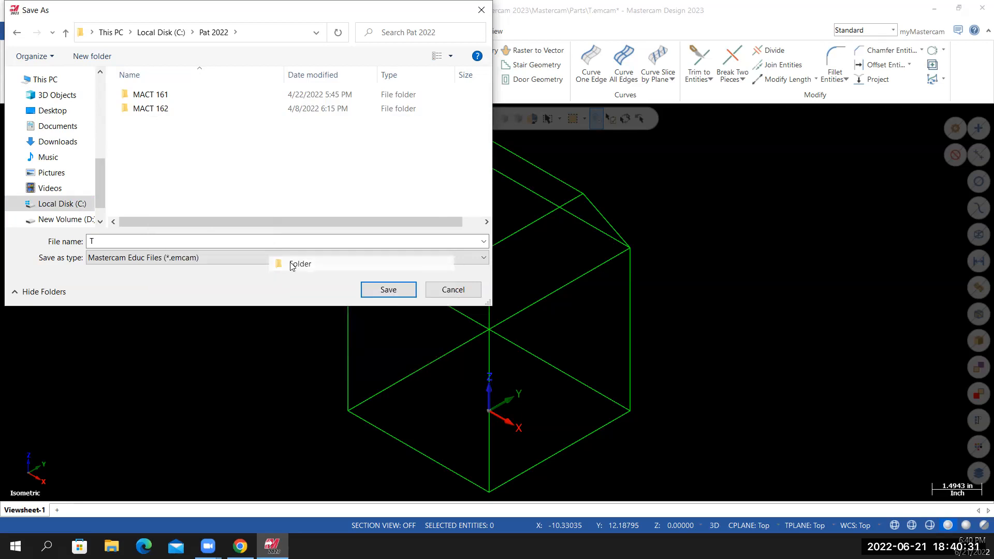
type("M")
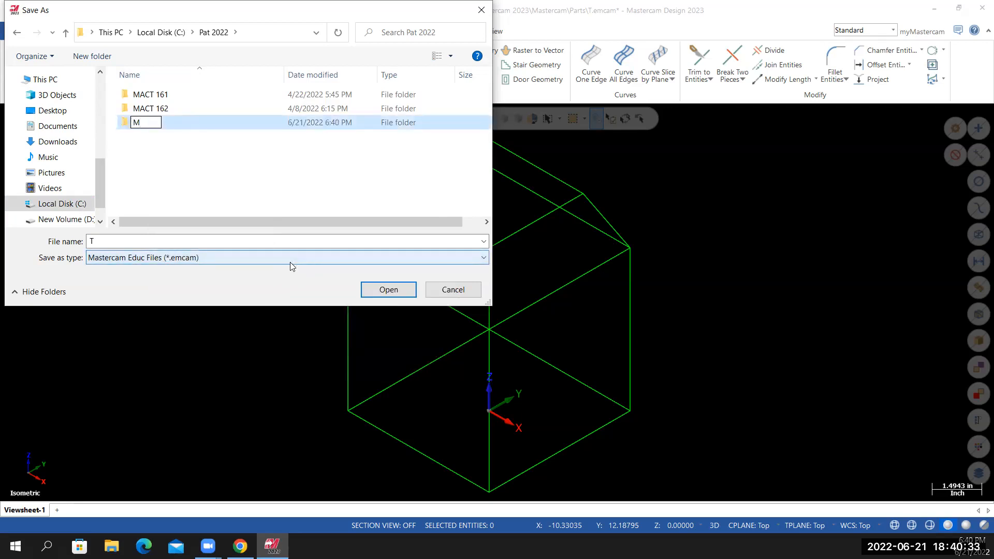
type("ACYT")
key("BackSpace")
key("BackSpace")
key("BackSpace")
type("T 180")
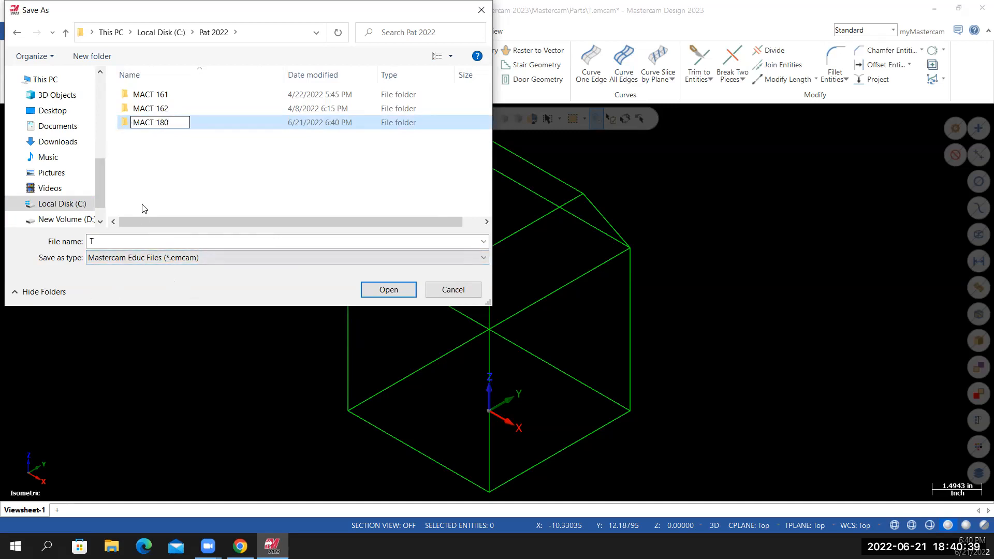
left_click(167, 124)
double_click(150, 123)
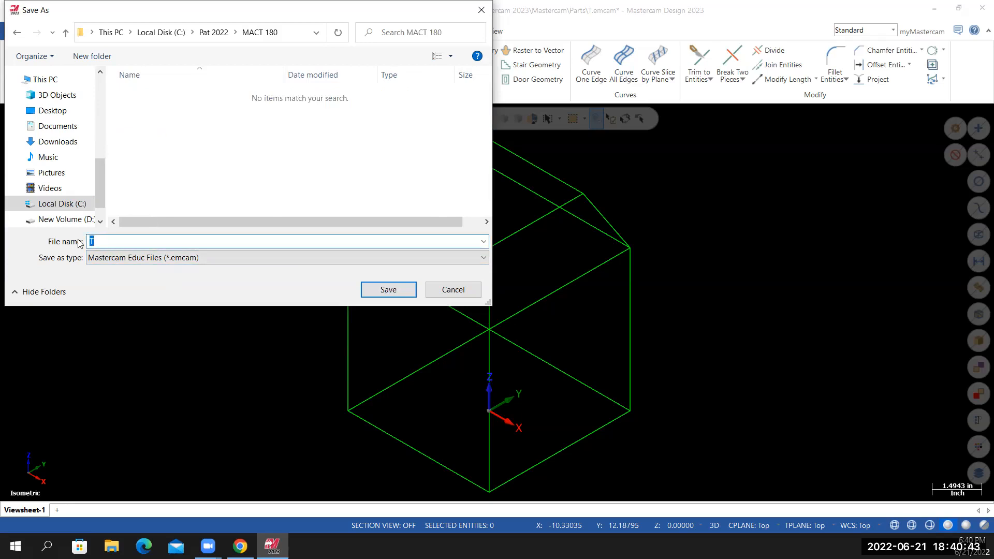
Name the file Construction Plane Project and save it as a Mastercam Educ file in the MACT 180 folder
type("Construction Plane Porje")
key("BackSpace")
type("roje")
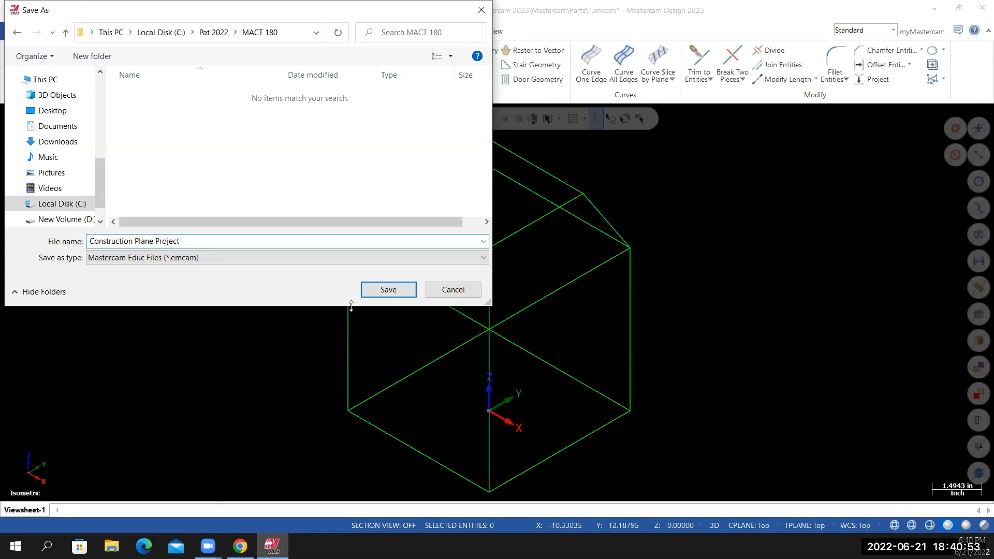
left_click(387, 289)
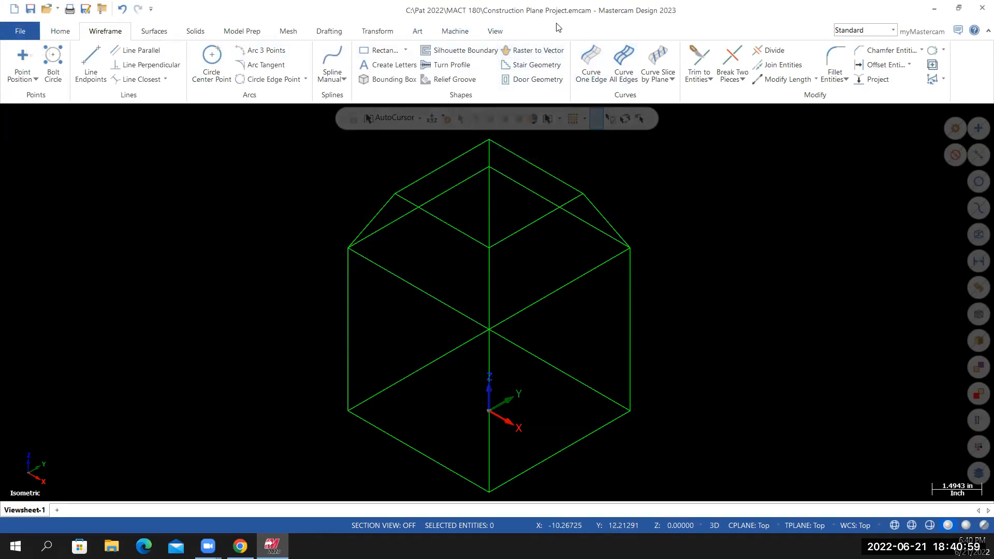
Start saving the part under a new location and browse to the MACT 180 folder
left_click(20, 31)
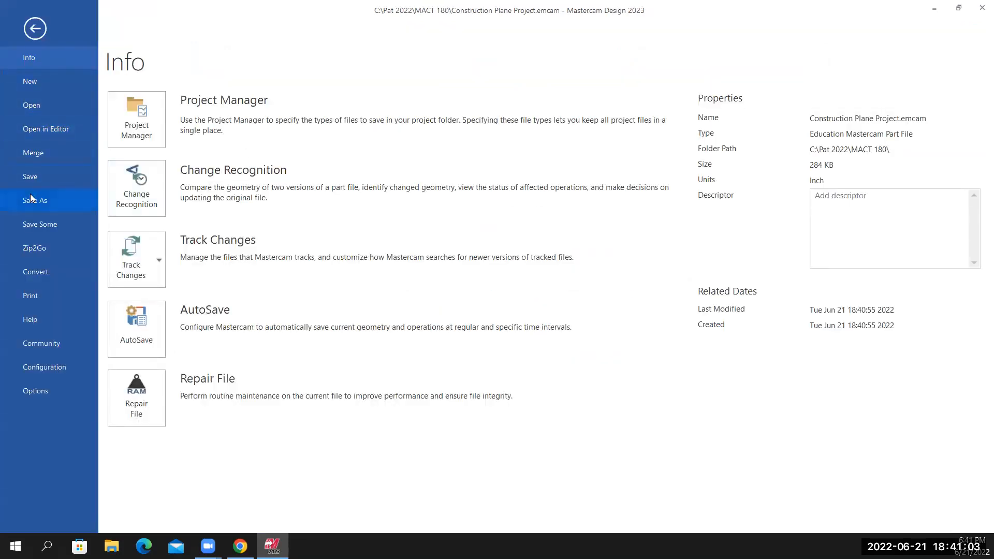
left_click(31, 199)
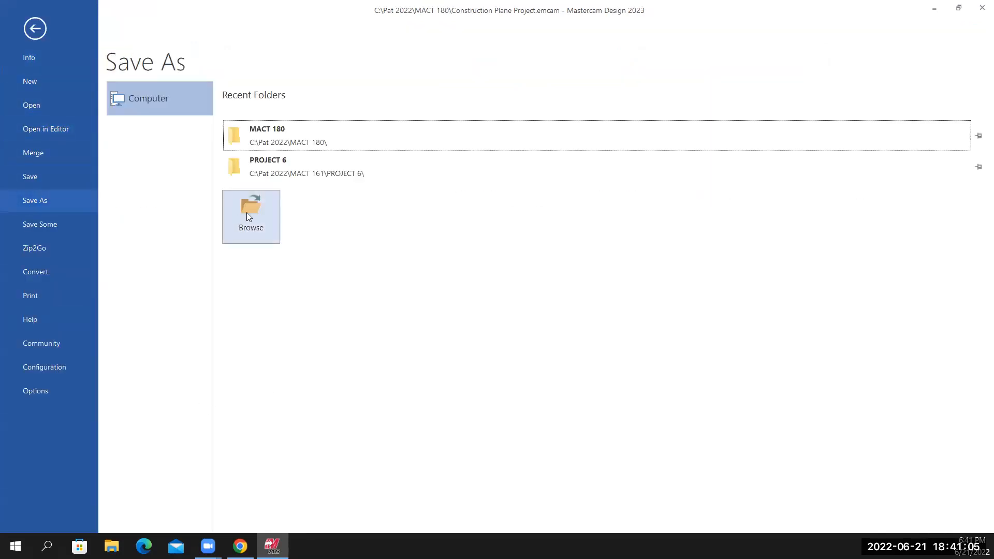
left_click(279, 145)
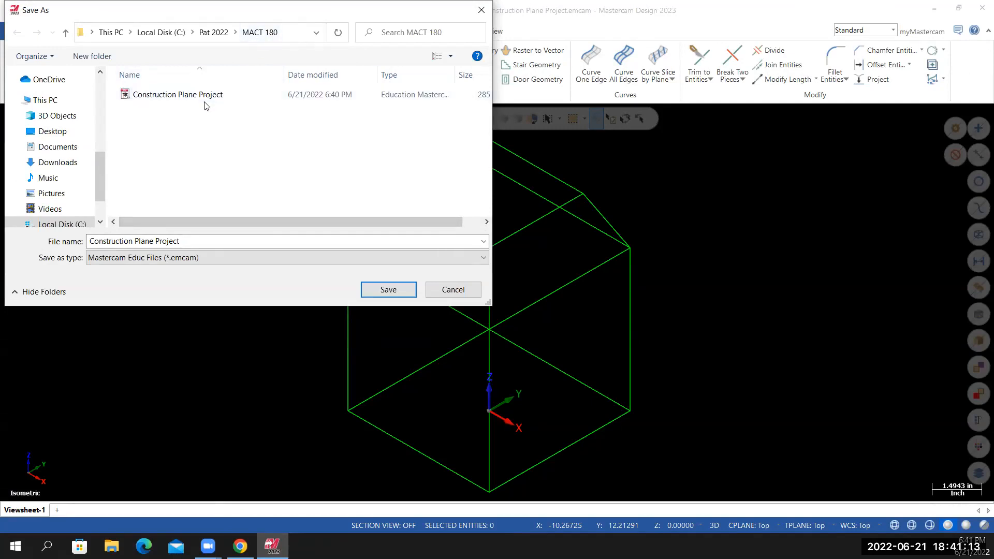
Create a folder named Construction Plane Project inside MACT 180 and save the part into it as Construction Plane Project
right_click(153, 150)
mouse_move(184, 288)
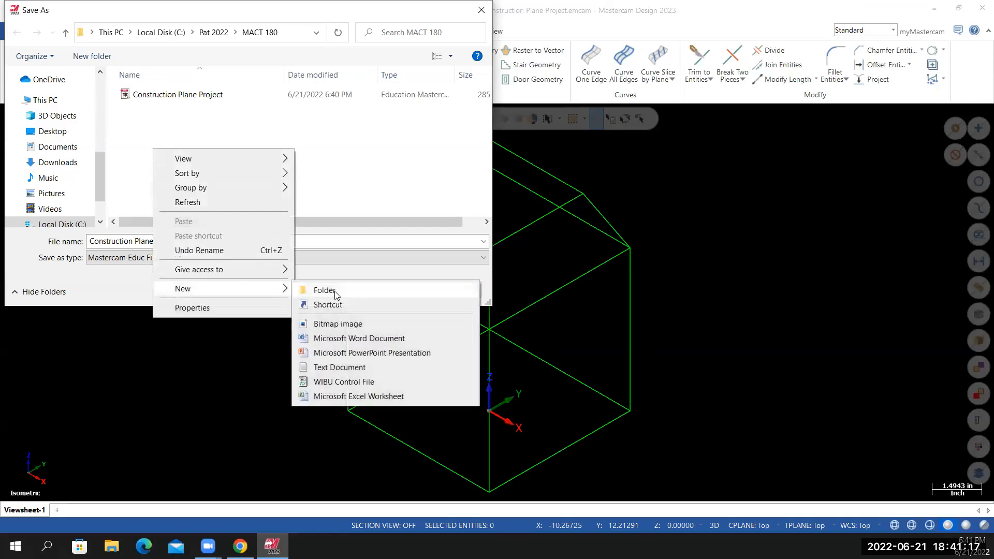
left_click(335, 291)
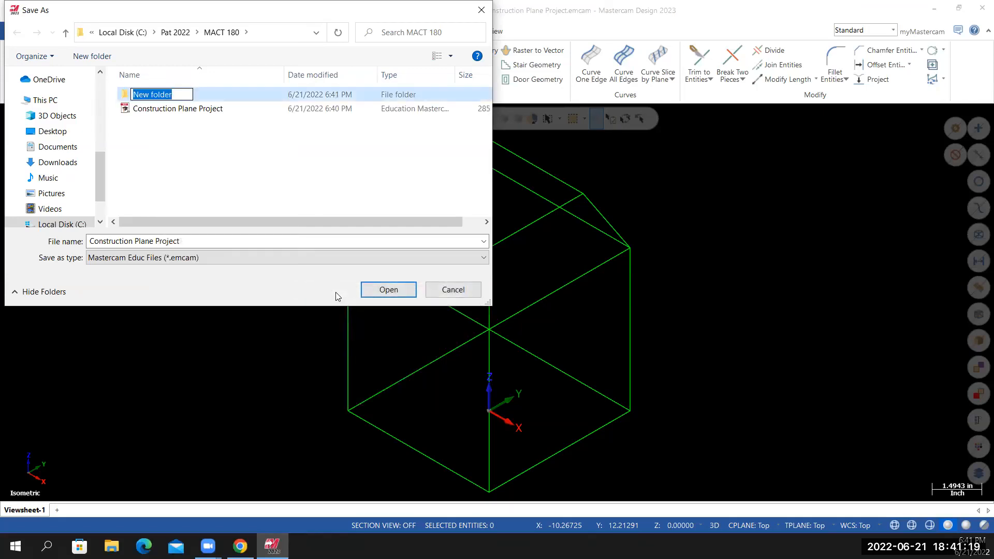
type("Construction Plane Project")
key("Return")
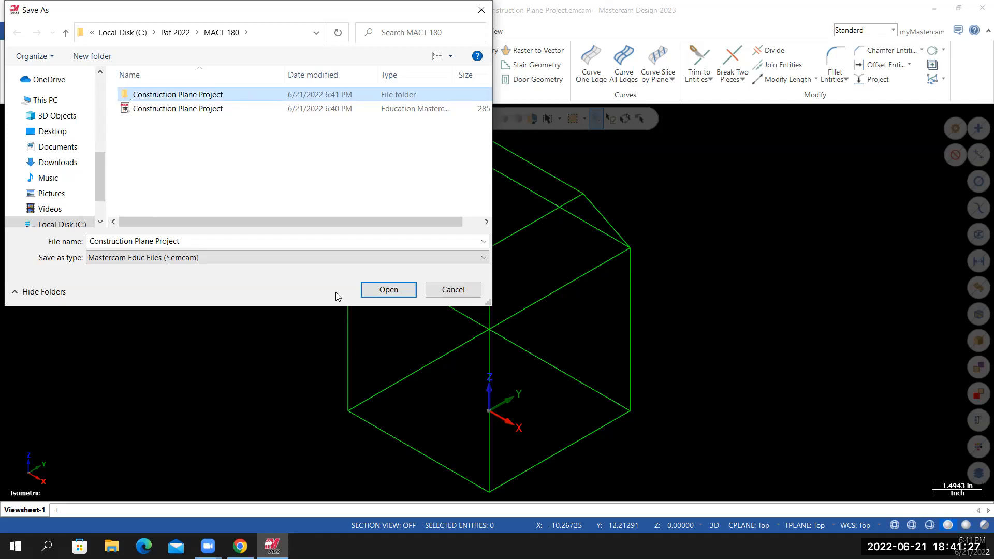
double_click(153, 95)
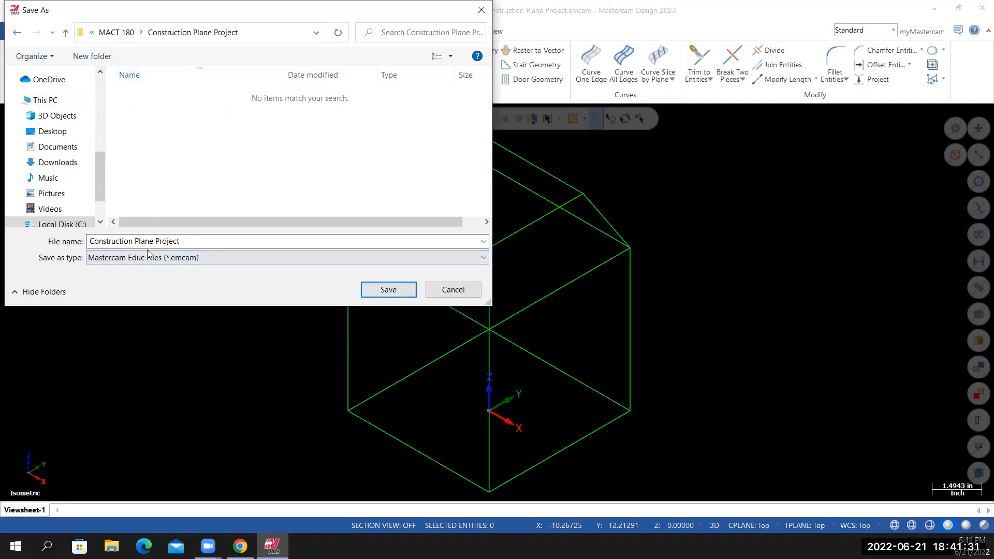
left_click(388, 290)
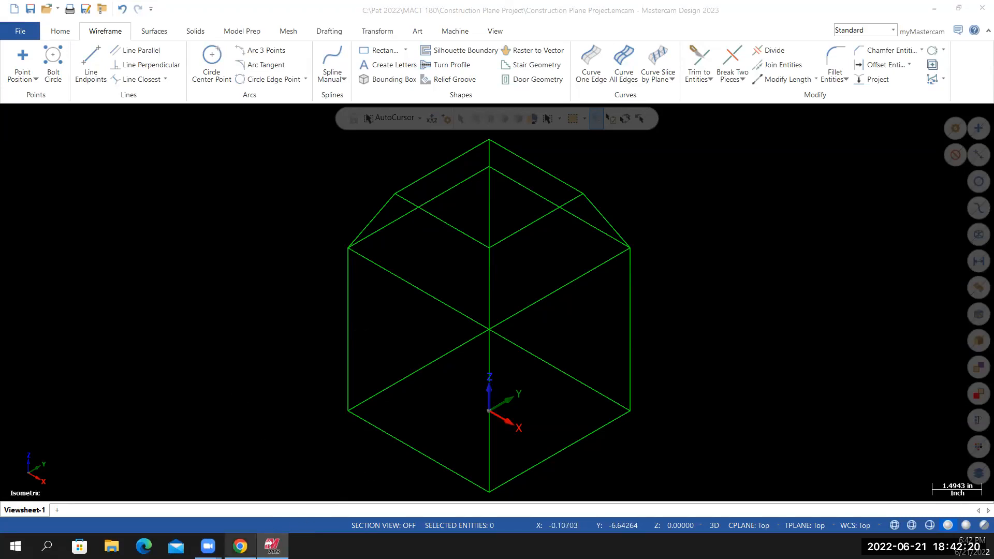
Switch to the Construction Plane Project page in Chrome and read the modeling steps and the required levels
left_click(240, 546)
scroll(415, 393, "down", 10)
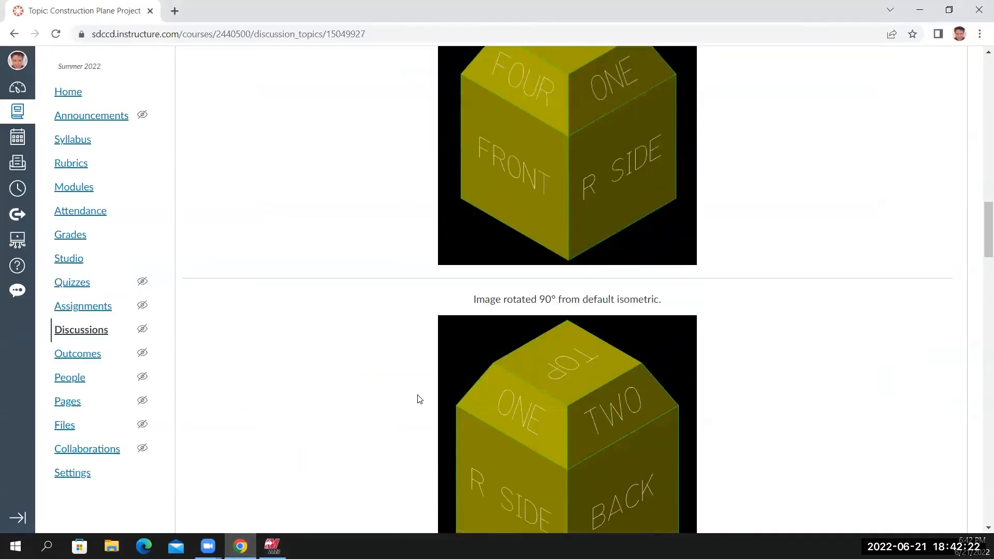
scroll(419, 398, "down", 20)
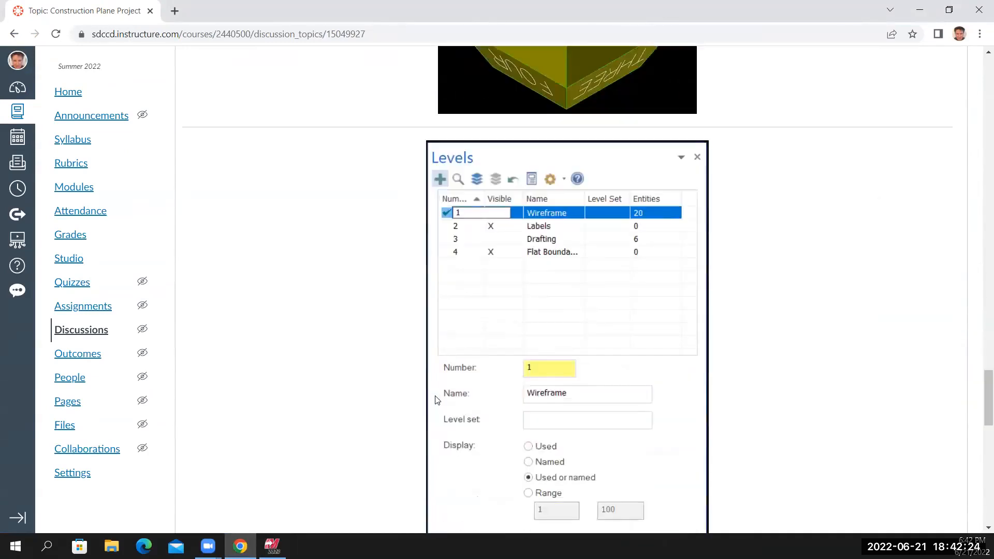
scroll(436, 400, "down", 9)
scroll(259, 348, "up", 2)
scroll(237, 311, "down", 1)
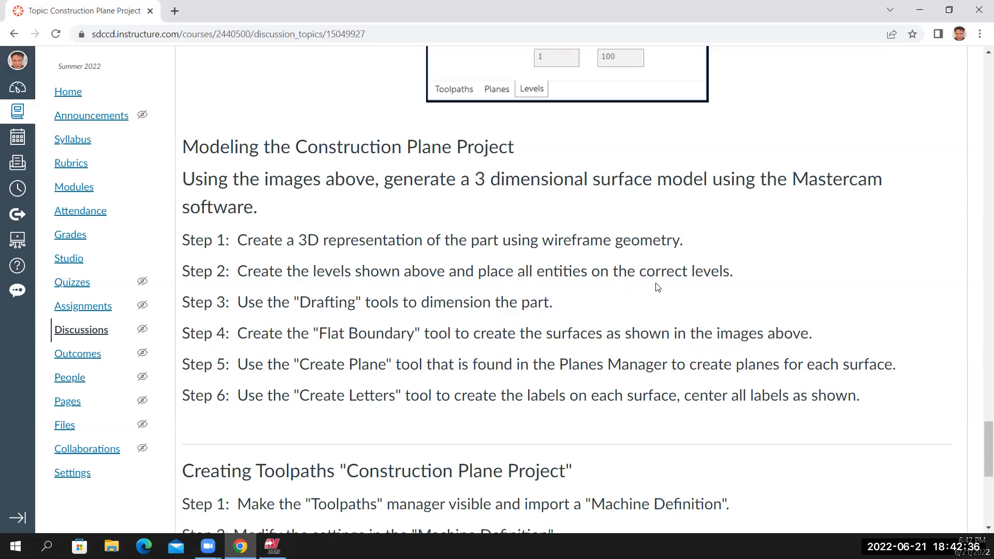
scroll(671, 295, "up", 8)
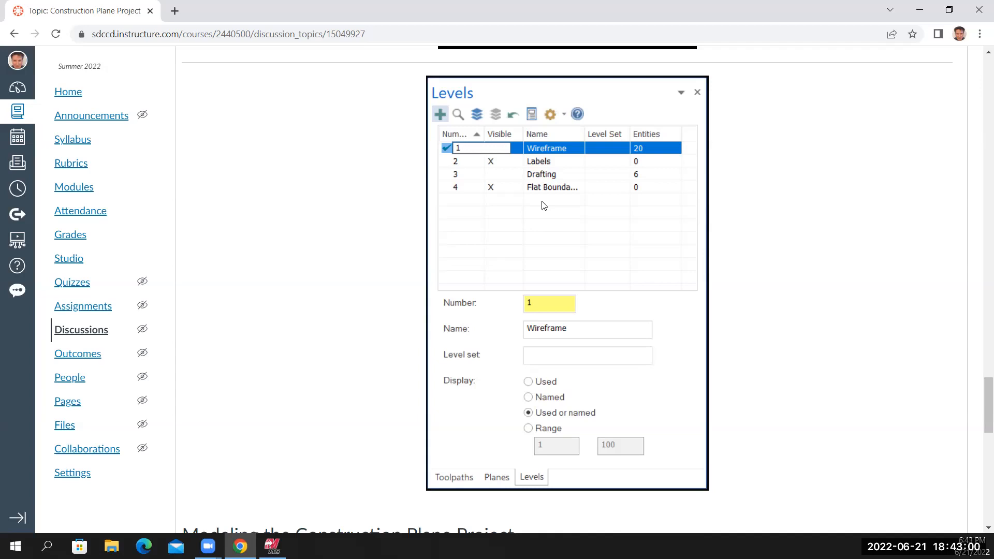
Examine the rotated isometric images of the labelled part and the Levels list on the project page
left_click(272, 546)
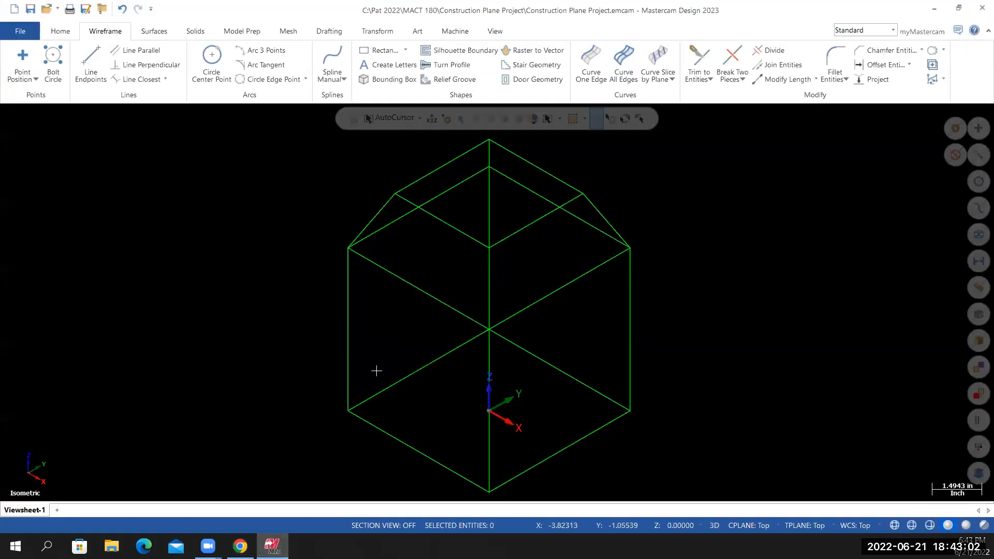
left_click(240, 547)
scroll(484, 397, "up", 16)
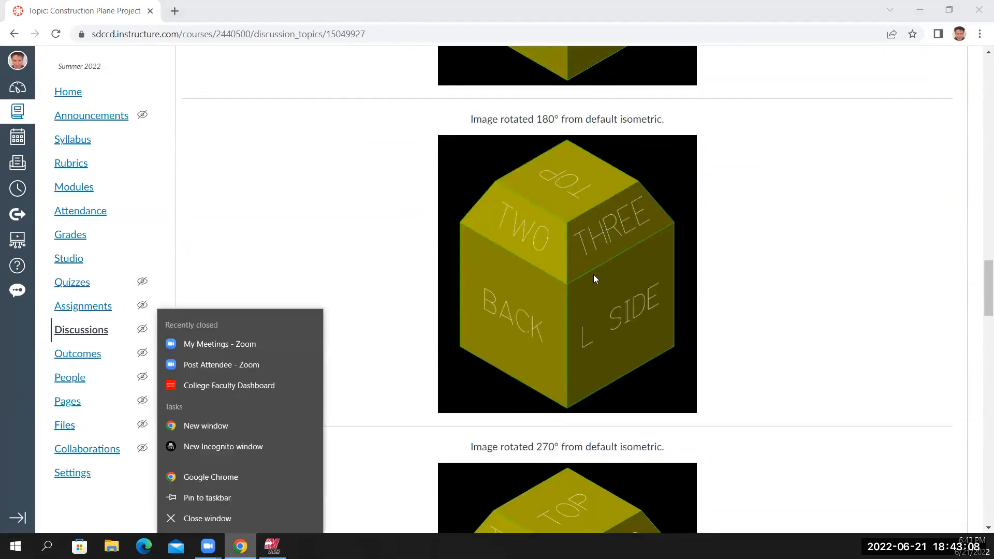
left_click(363, 155)
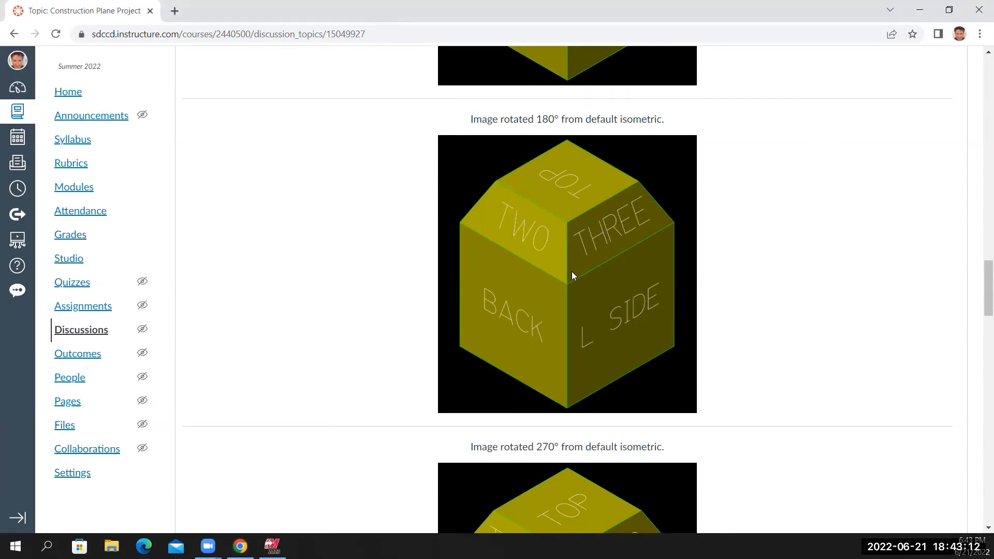
scroll(582, 282, "up", 10)
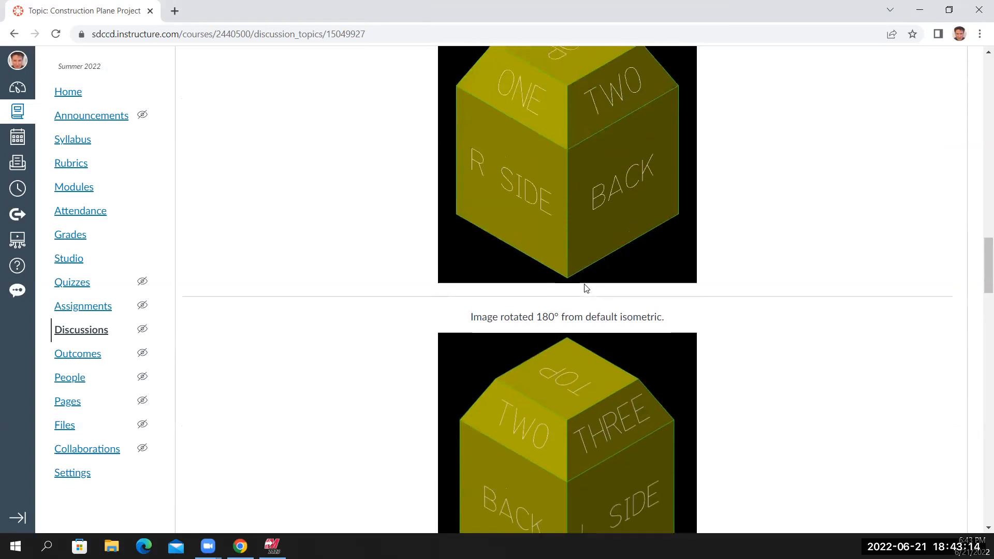
scroll(587, 292, "down", 10)
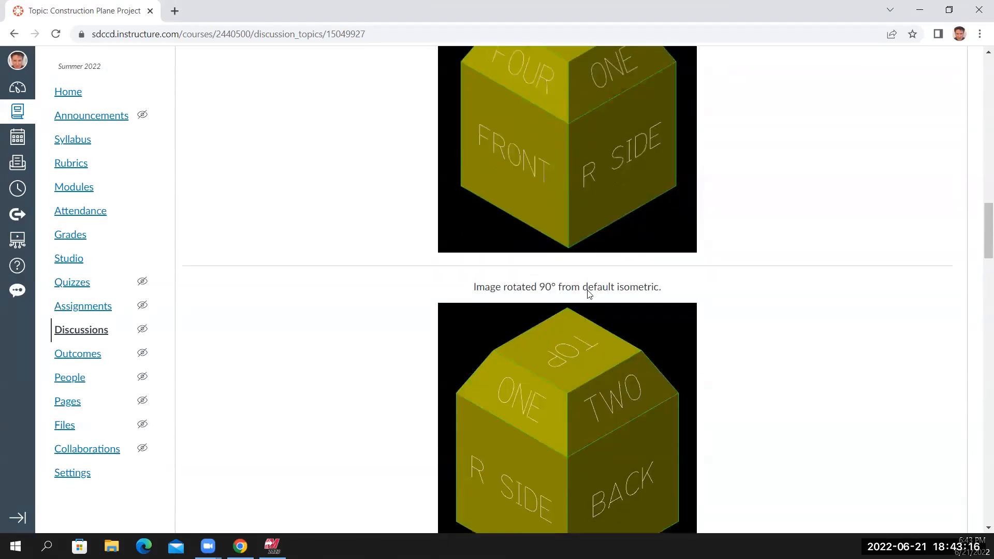
scroll(573, 306, "down", 20)
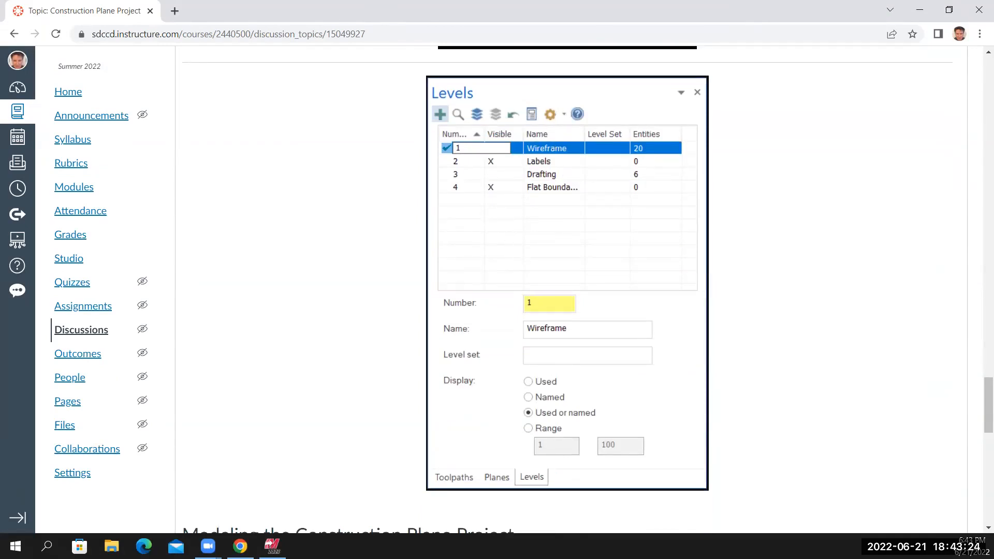
Switch to Mastercam, show the Levels manager and name level 1 Wireframe
left_click(273, 546)
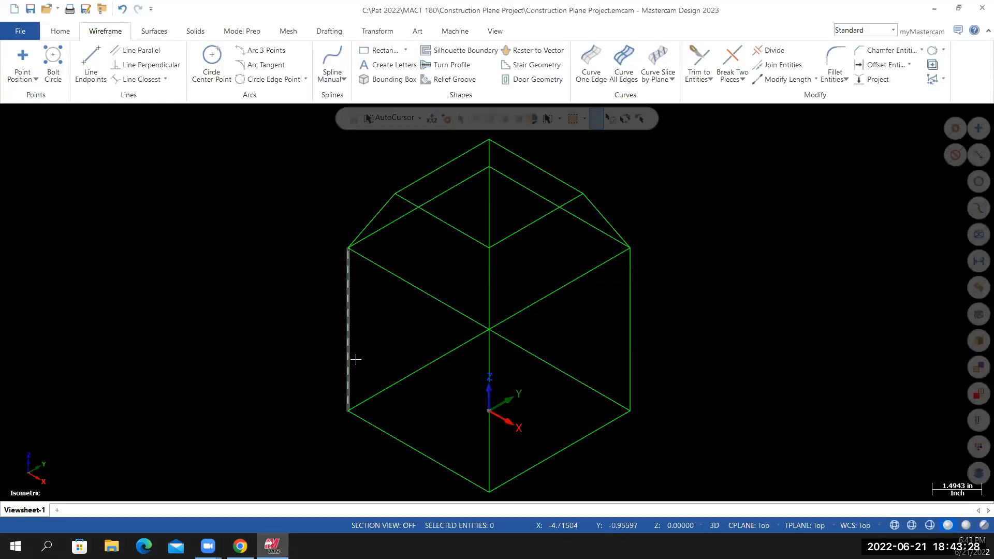
left_click(498, 35)
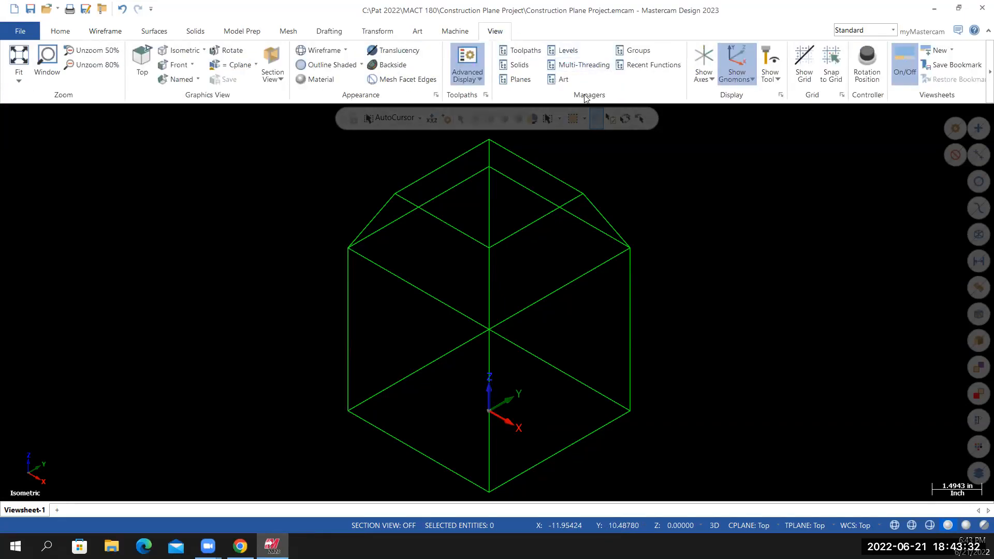
left_click(565, 50)
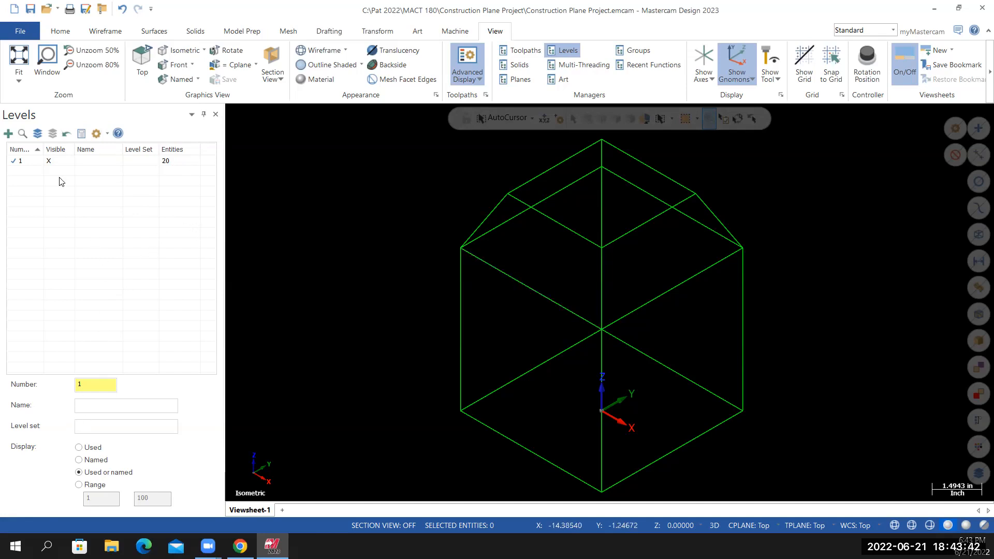
double_click(94, 161)
type("Wireframe")
key("Return")
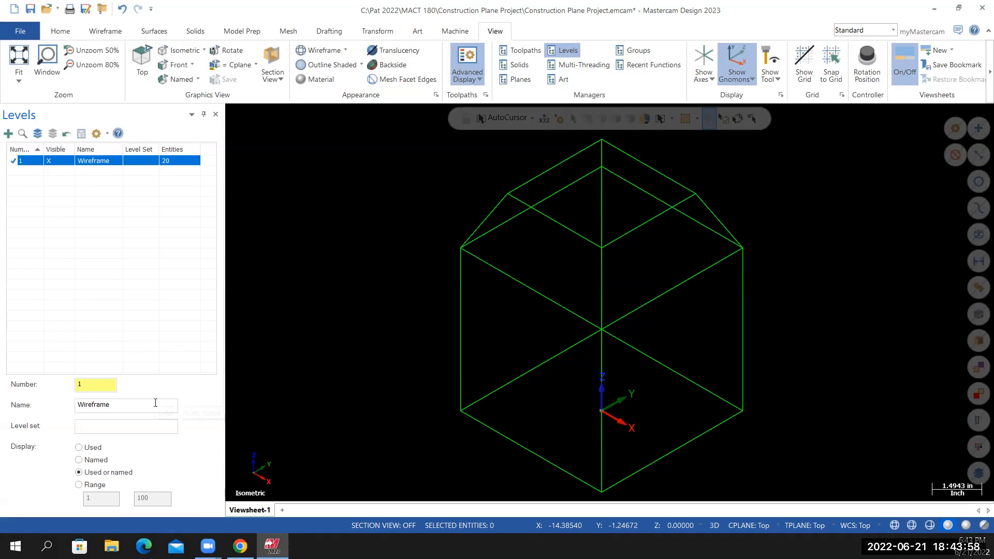
Add level 2 and name it Dimensions
left_click(8, 134)
double_click(99, 172)
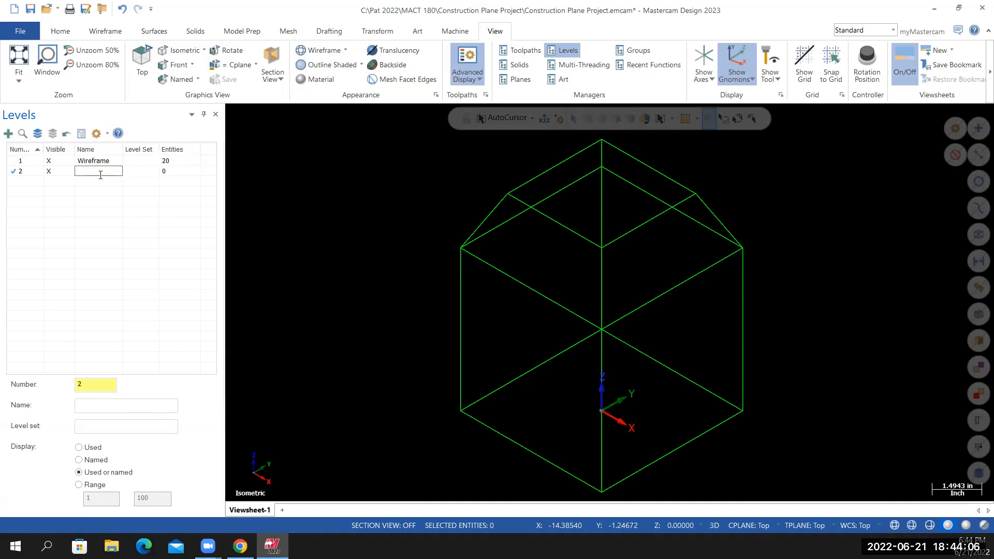
type("Dimensions")
key("Return")
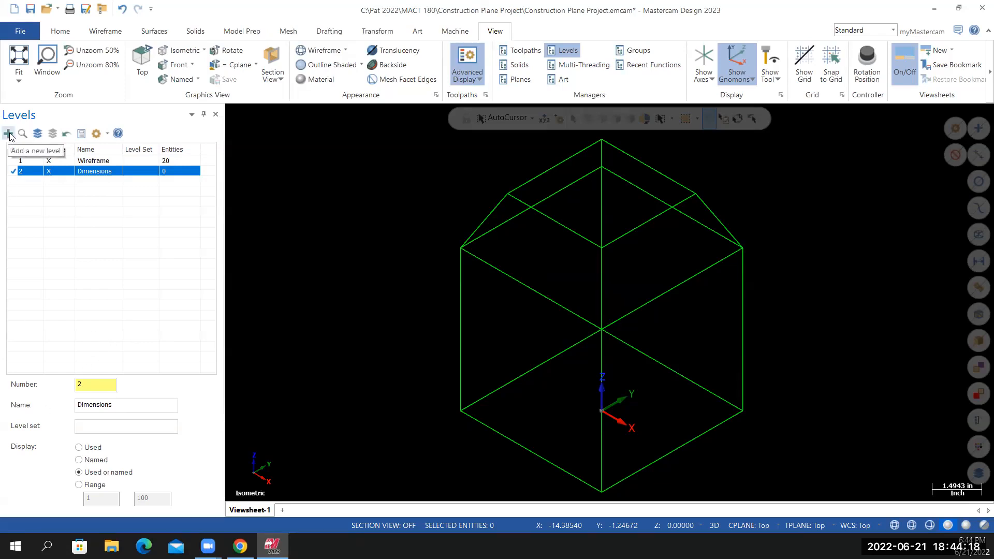
Create level 3 by entering its number and name it Flat Boundary Surfaces
left_click_drag(91, 386, 73, 390)
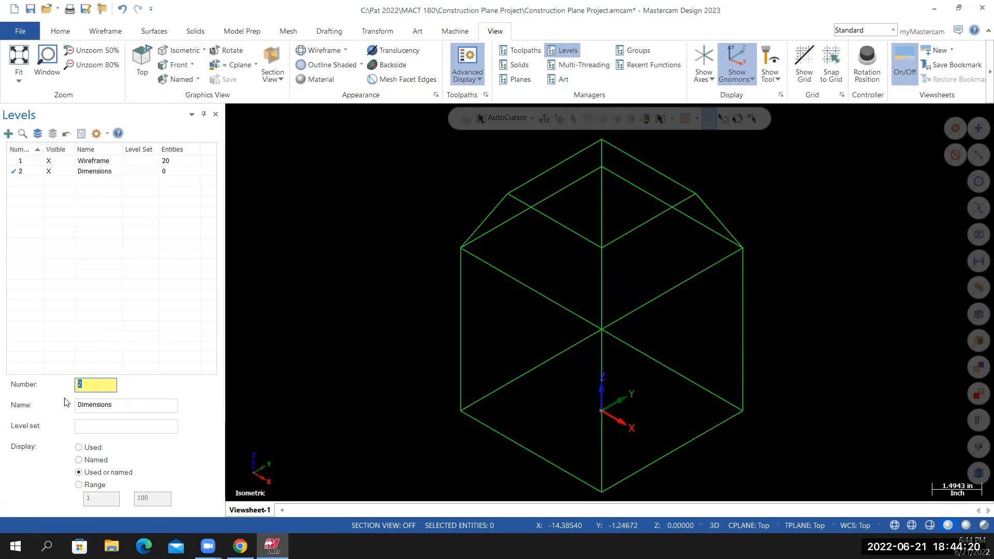
type("3")
key("Return")
left_click(93, 407)
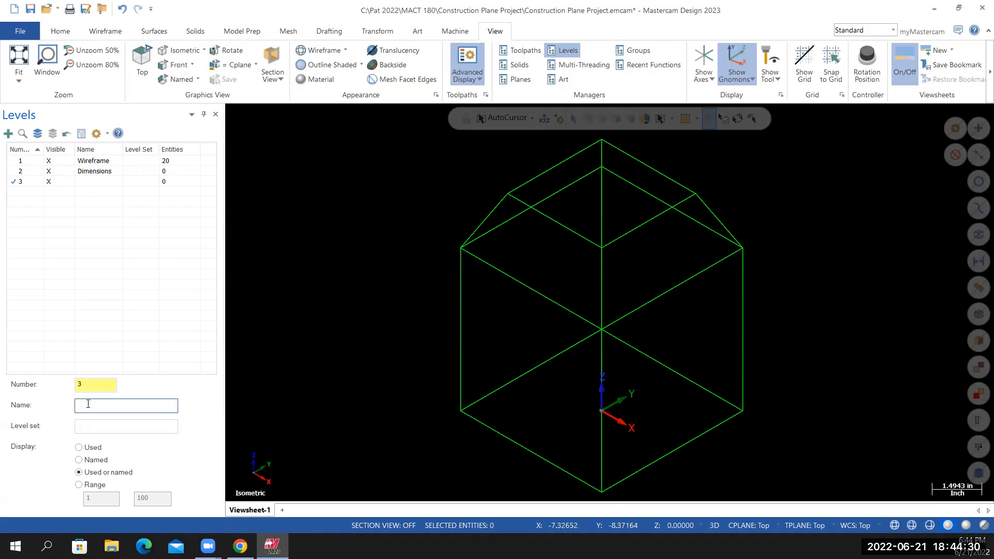
type("Flat Boundary Surfaces")
key("Return")
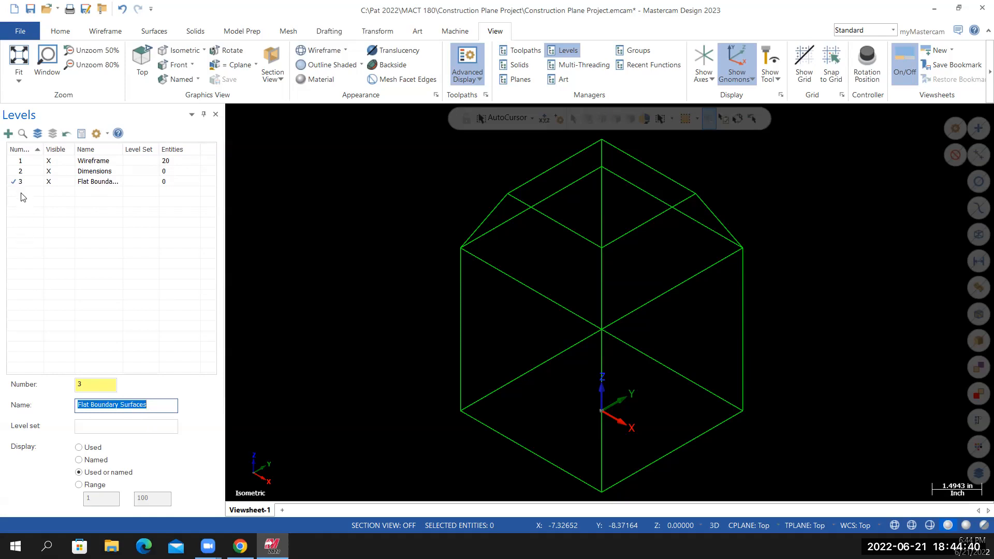
Switch to the project page in Chrome and examine the surface labels in the default, 90° and 180° isometric images
left_click(239, 546)
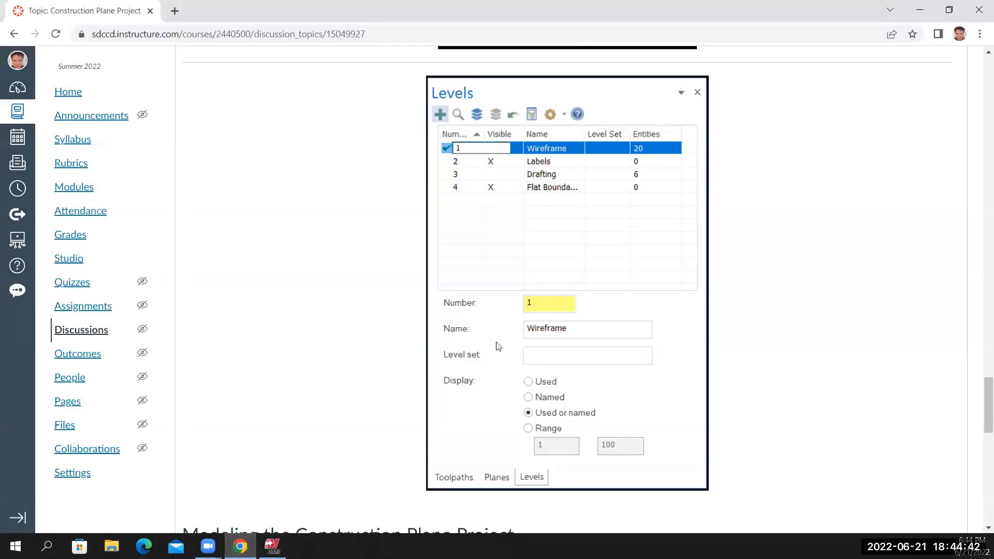
scroll(513, 363, "up", 10)
scroll(514, 365, "up", 12)
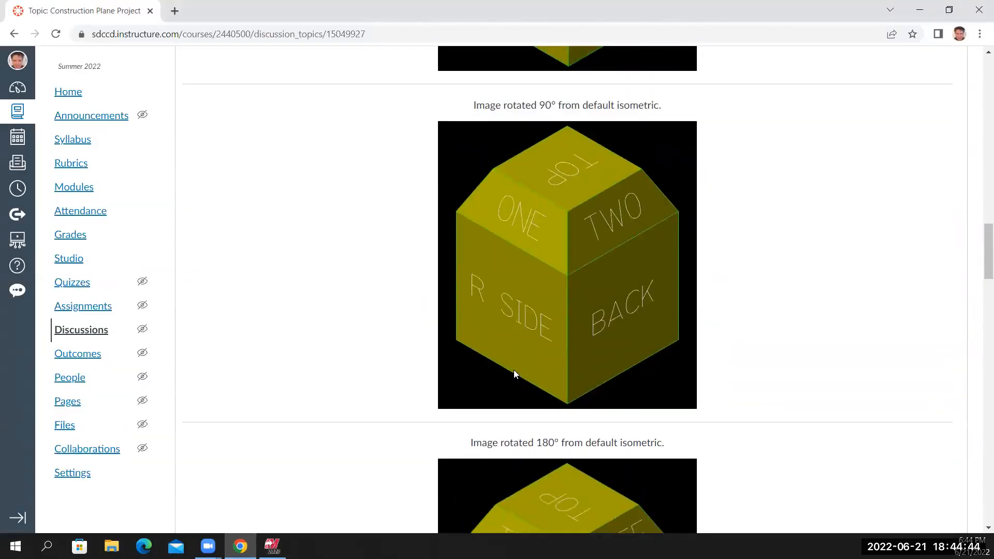
scroll(507, 430, "up", 8)
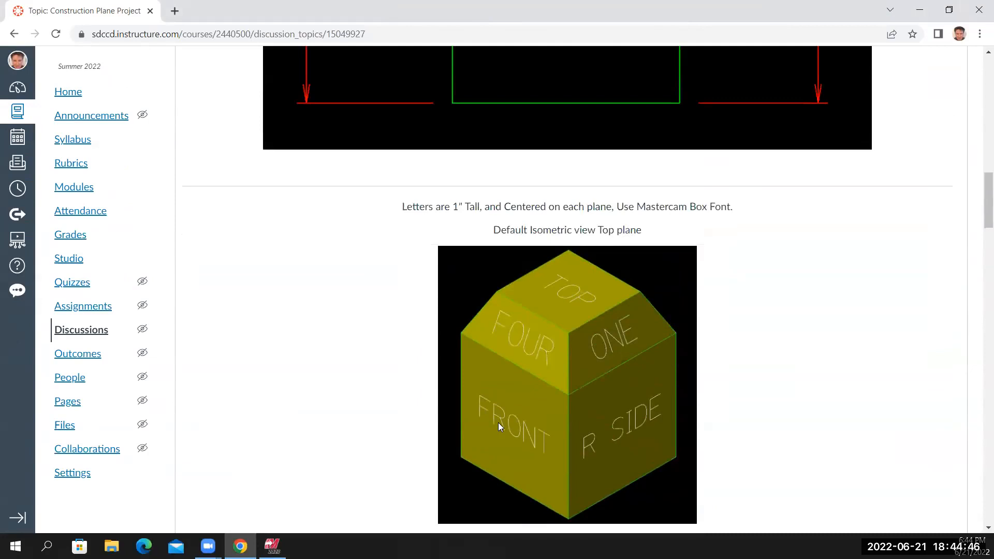
scroll(498, 422, "down", 4)
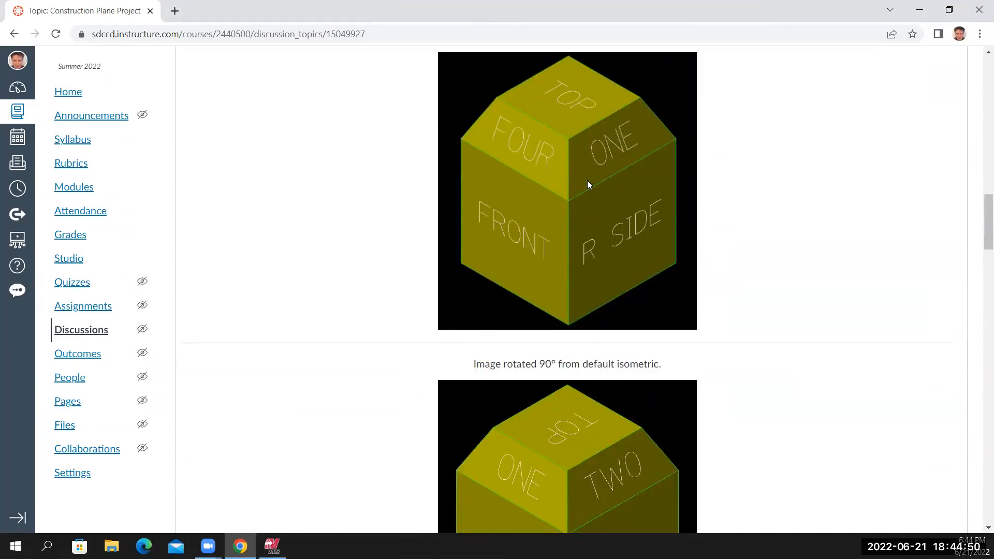
scroll(536, 445, "down", 11)
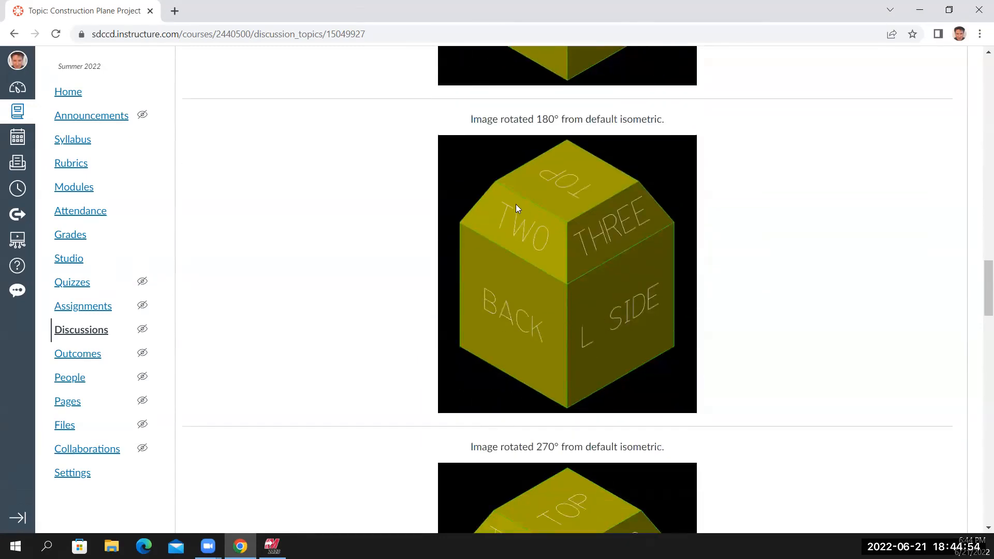
scroll(539, 248, "up", 6)
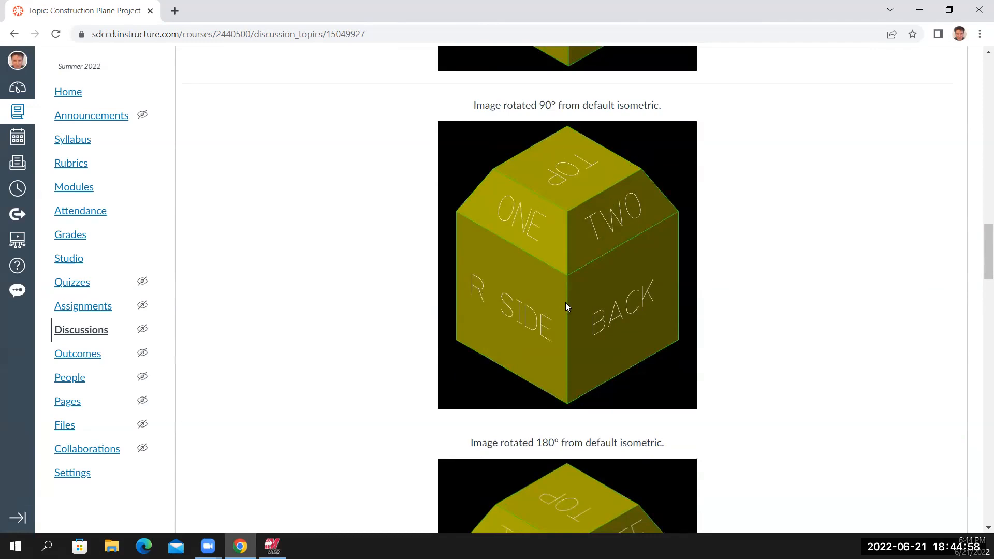
scroll(573, 96, "down", 1)
scroll(614, 187, "down", 2)
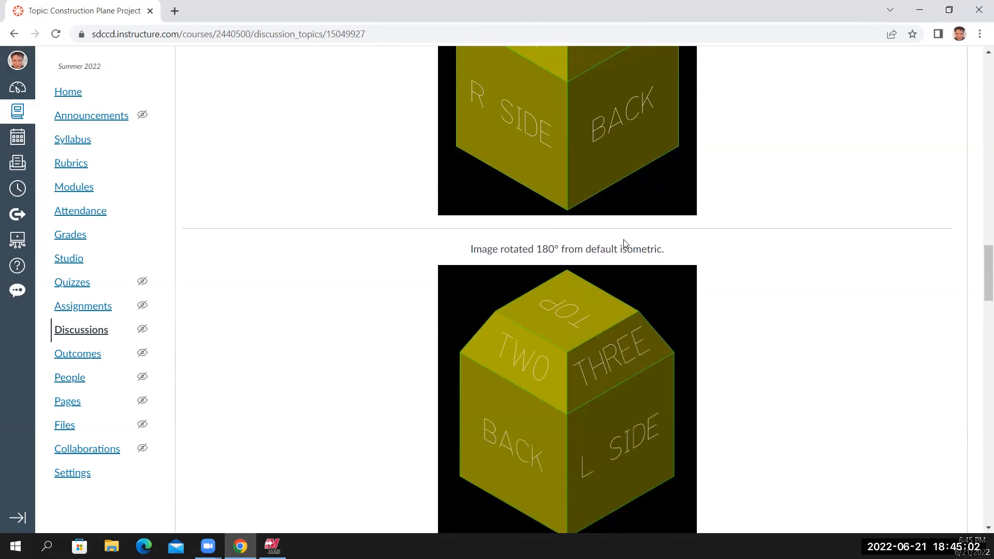
scroll(622, 263, "up", 8)
scroll(622, 263, "up", 1)
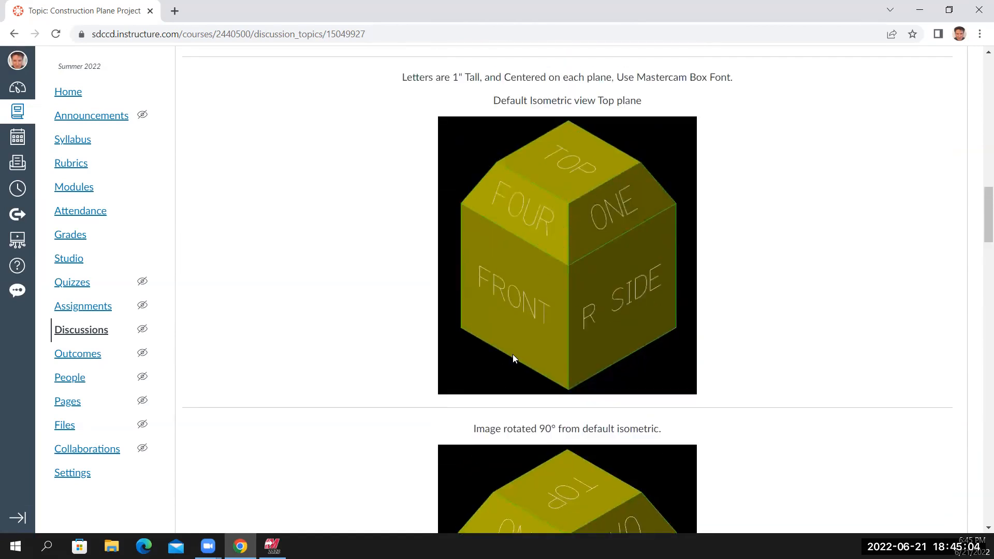
Switch to Mastercam, create level 10 and name it Front Plane
mouse_move(208, 547)
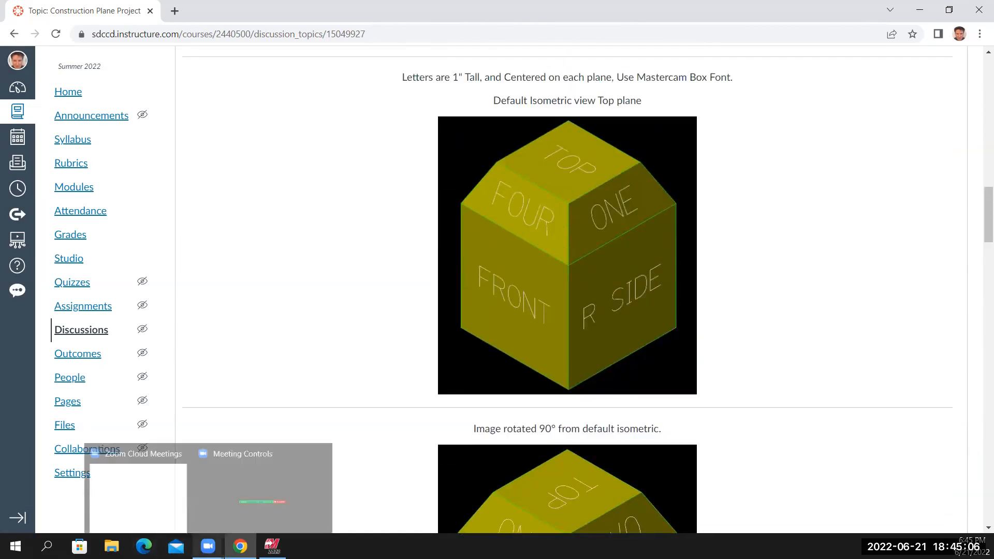
mouse_move(271, 547)
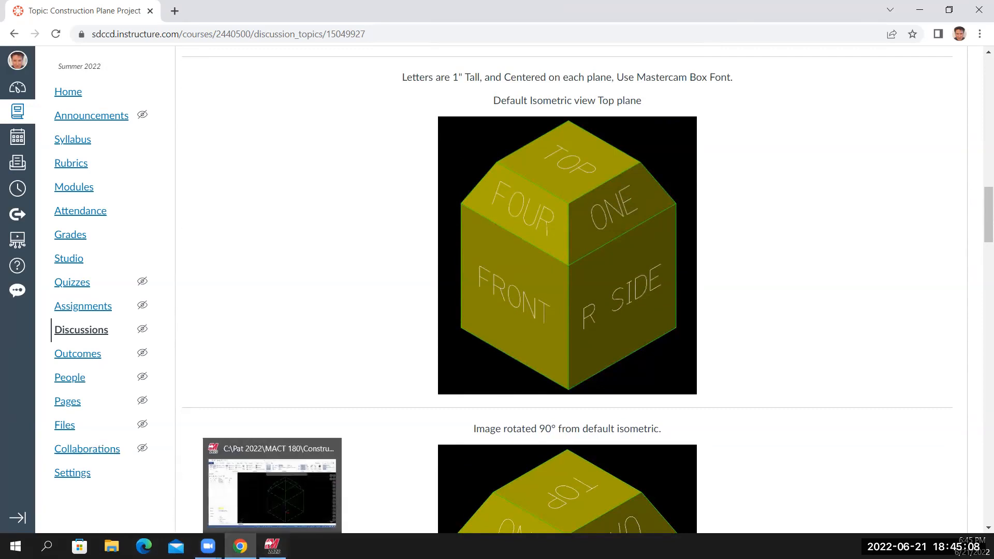
left_click(272, 547)
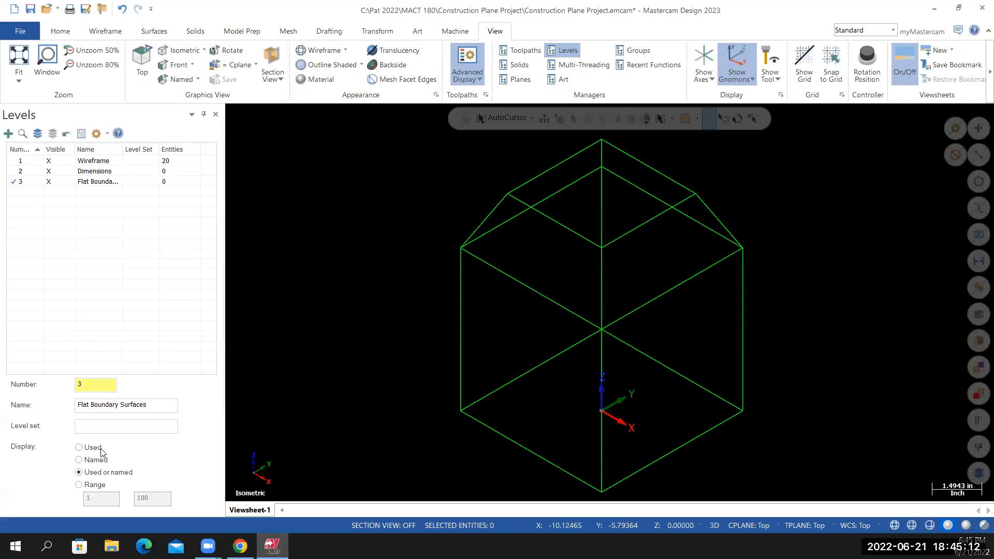
double_click(85, 385)
type("10")
key("Return")
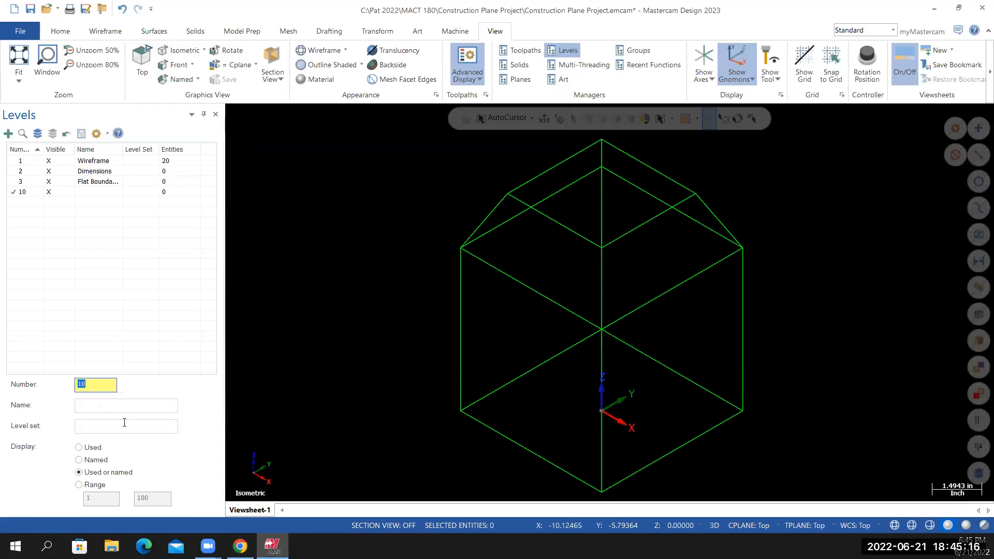
left_click(103, 408)
type("Front Plane")
key("Return")
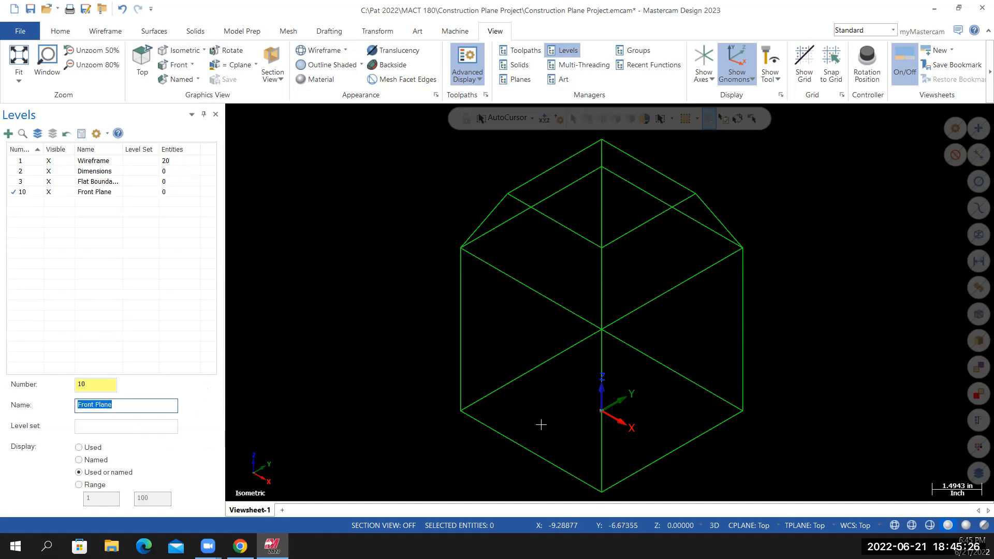
Create level 11 and name it R Side
double_click(82, 384)
type("11")
key("Return")
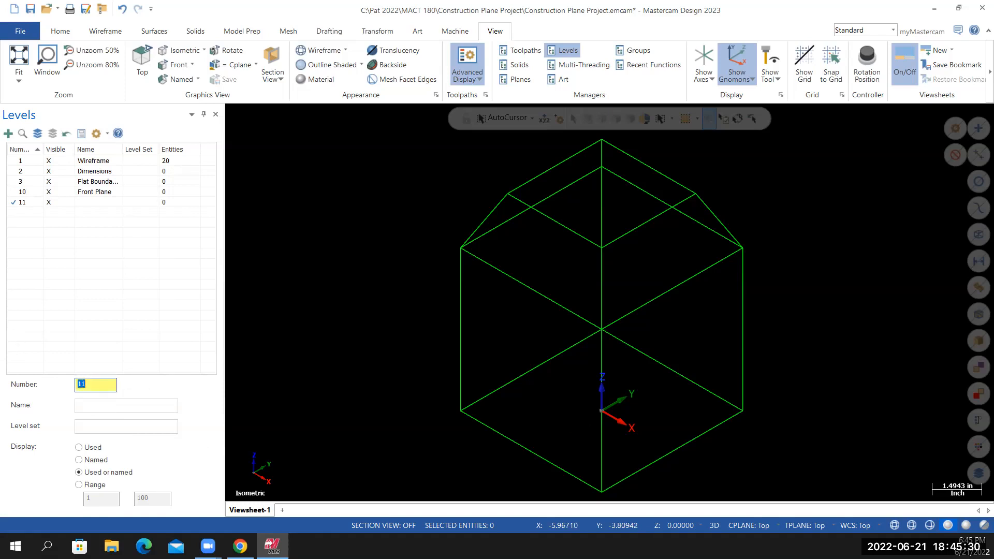
left_click(124, 407)
type("R Side")
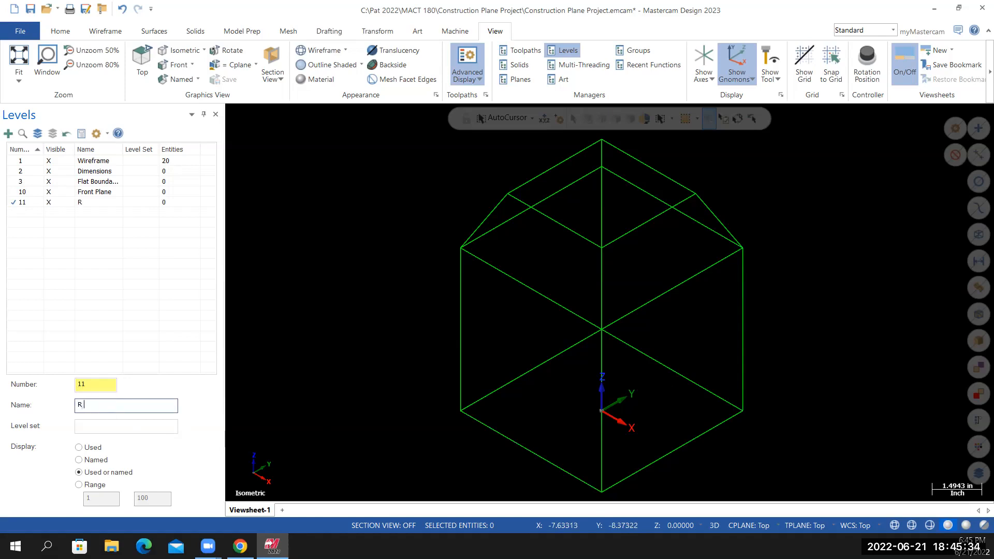
key("Return")
Create level 12 and name it Back Plane
left_click(81, 383)
type("12")
key("Return")
left_click(105, 404)
type("Back Plane")
key("Return")
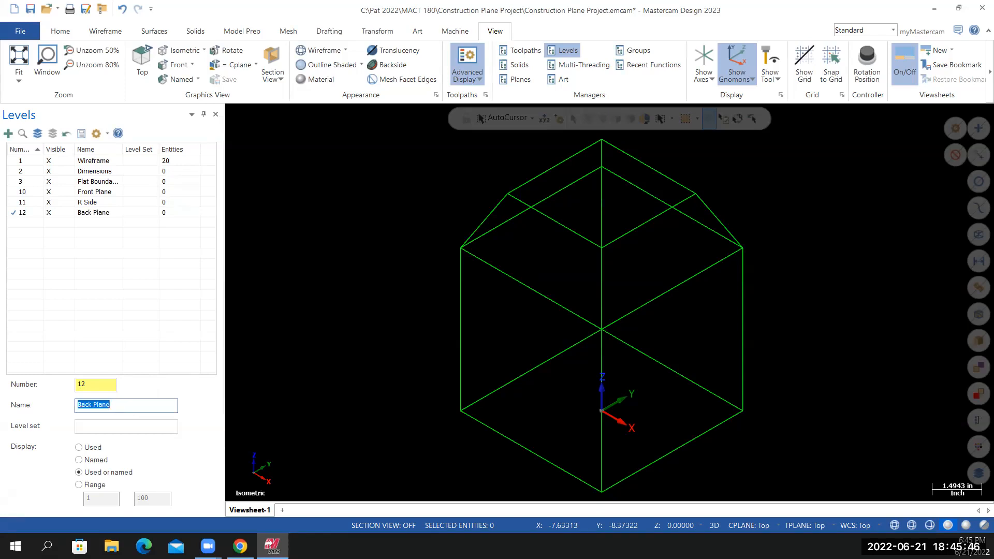
Create level 13 and name it L Side
left_click(91, 388)
type("13")
key("Return")
left_click(107, 403)
type("L Side")
key("Return")
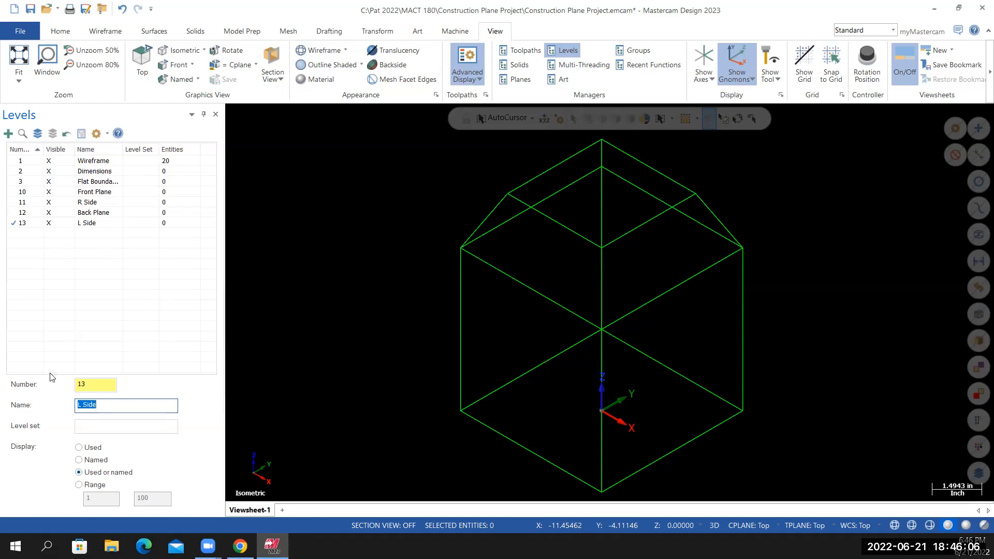
Create level 14 and name it One
double_click(78, 387)
type("14")
left_click(104, 409)
type("ONe")
key("BackSpace")
key("BackSpace")
type("ne")
key("Return")
Create level 15 and name it Two
double_click(79, 386)
type("15")
left_click(111, 405)
type("TW")
key("BackSpace")
type("wo")
key("Return")
Create level 16 by entering its number
left_click(96, 383)
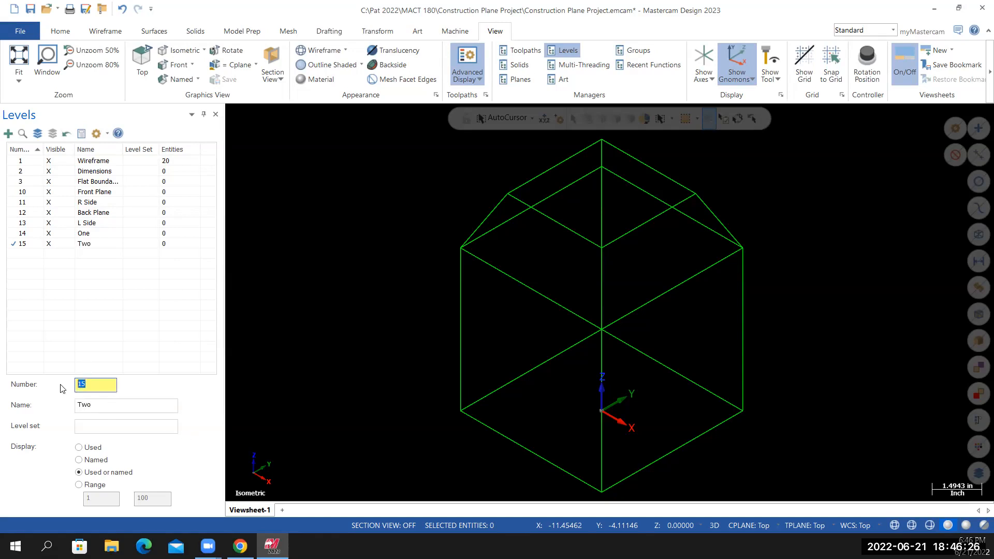
type("16")
key("Return")
type("Three")
key("Return")
type("Three")
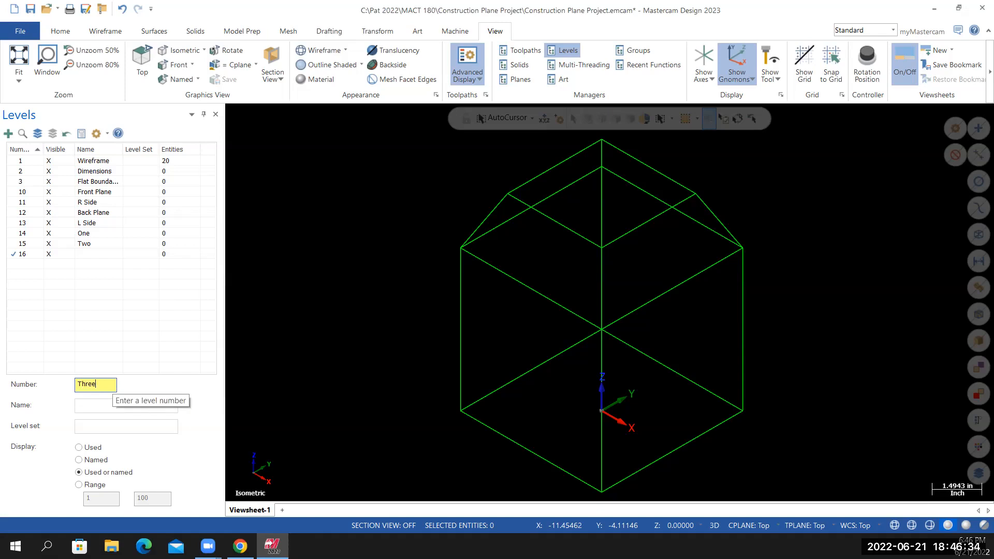
key("Return")
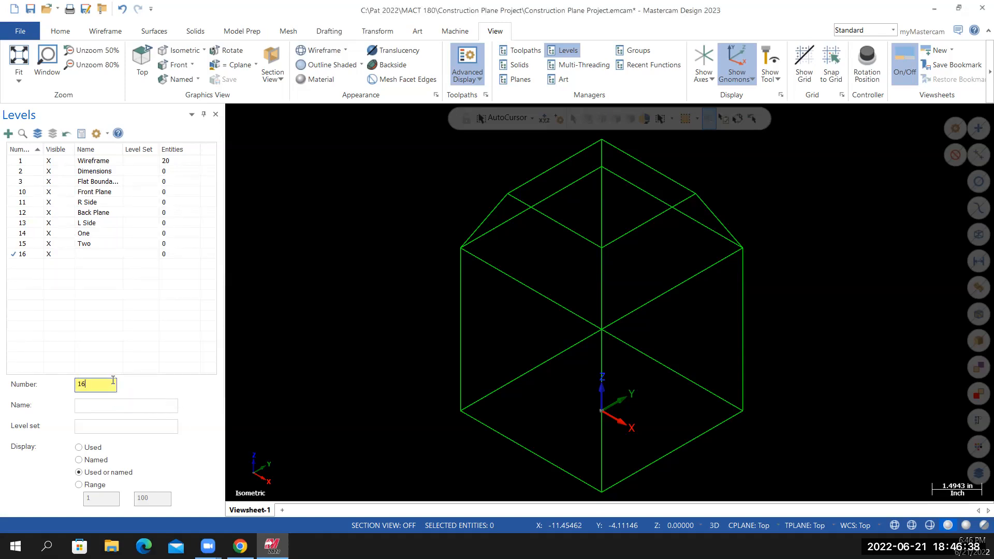
key("BackSpace")
key("BackSpace")
type("Three")
key("Return")
type("16")
Name level 16 Three, with a capital T
left_click(105, 404)
type("three")
key("Return")
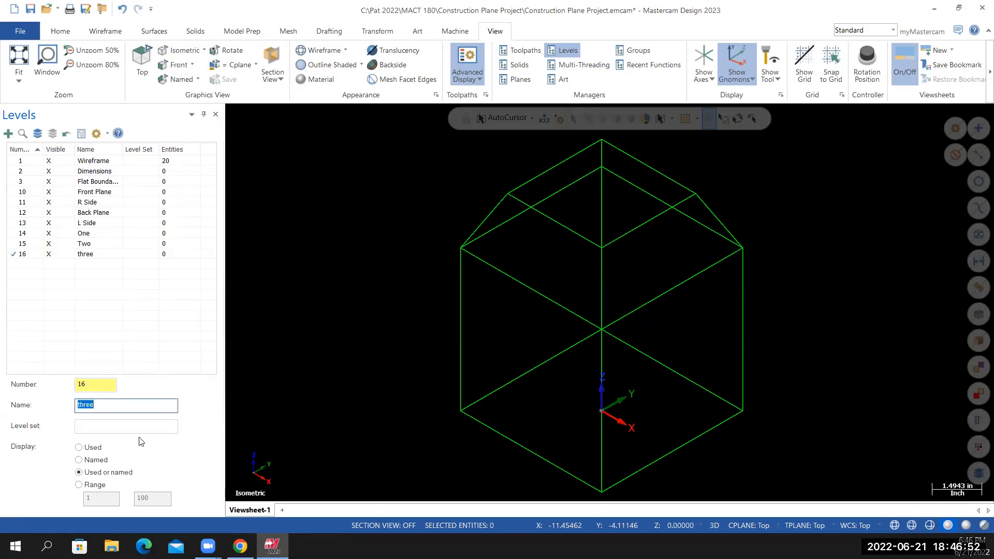
left_click(78, 404)
key("Delete")
type("T")
Create level 17 and name it Four
key("shift+Tab")
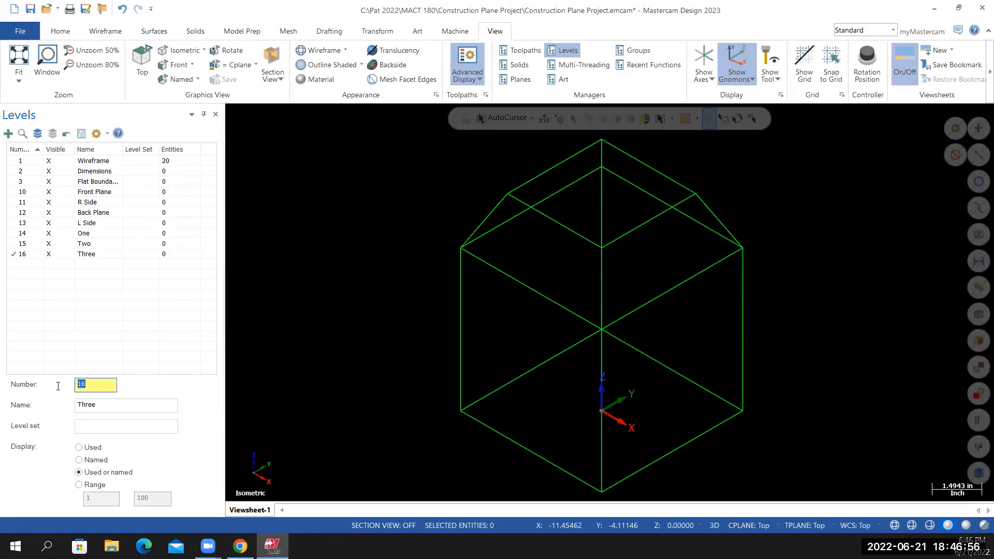
type("17")
key("Return")
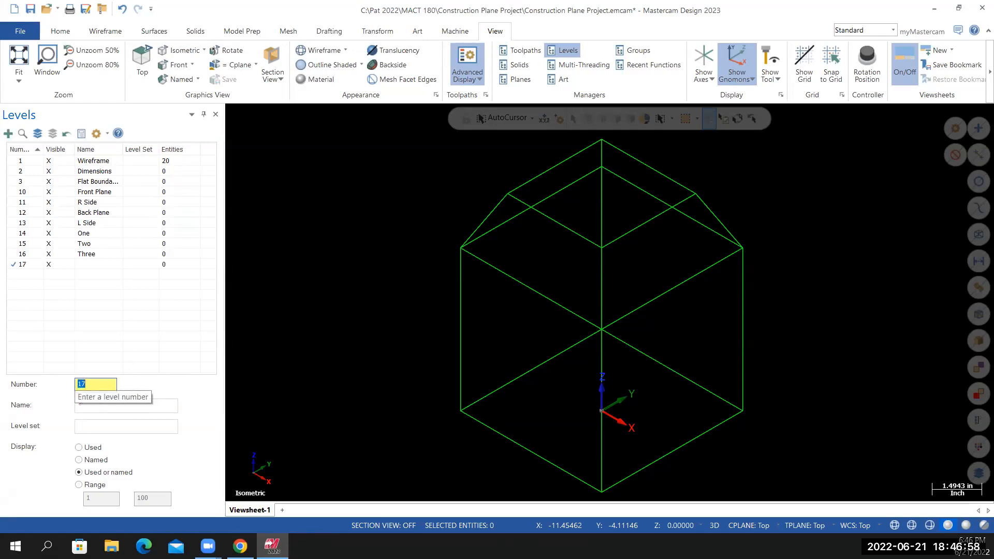
left_click(110, 408)
type("four")
key("BackSpace")
key("BackSpace")
key("BackSpace")
key("BackSpace")
type("Fo")
key("Return")
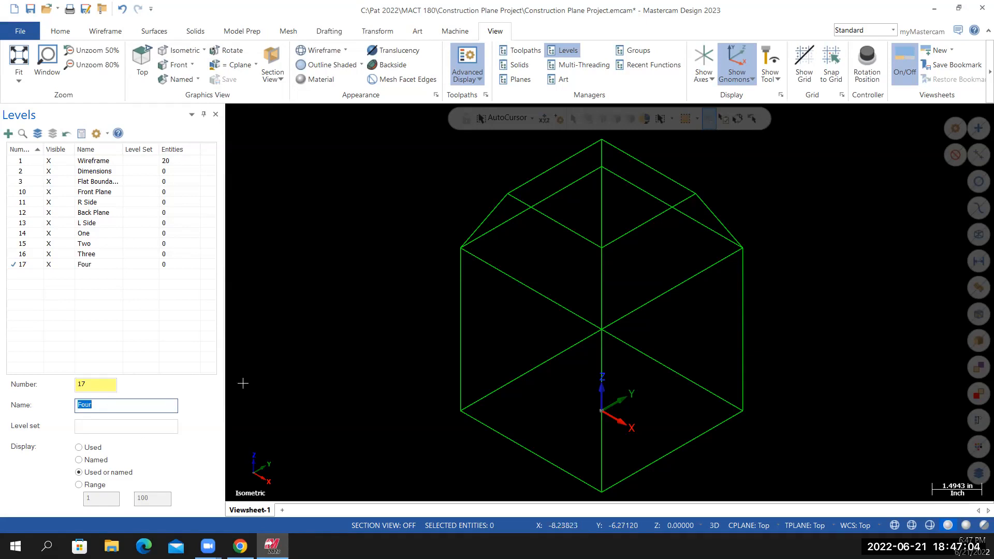
Create level 18 and name it Top
left_click(83, 385)
left_click_drag(83, 384, 78, 385)
type("18")
left_click(107, 404)
type("Top")
Create level 19 and name it Bottom, with a capital B
left_click_drag(93, 386, 66, 393)
type("19")
key("Return")
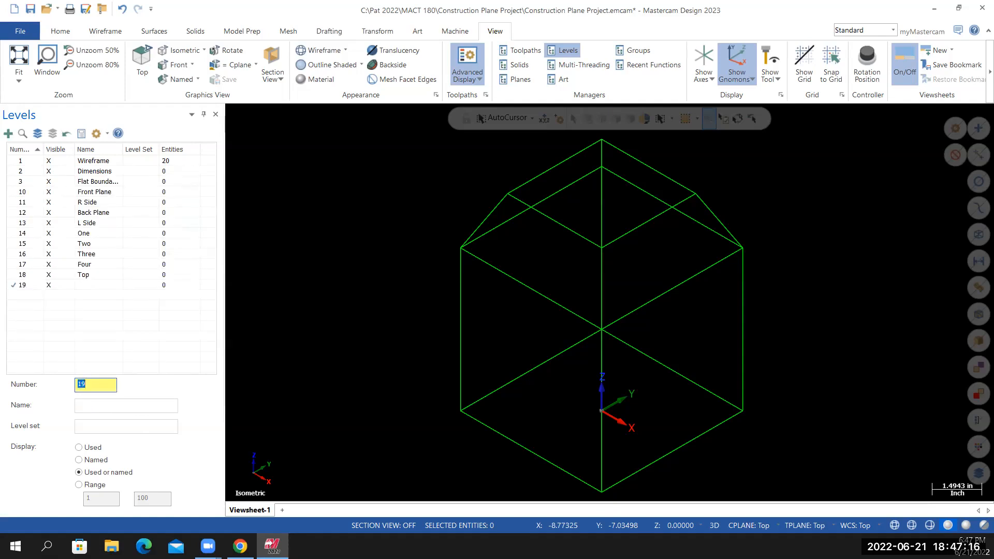
left_click(120, 405)
type("bottom")
key("Return")
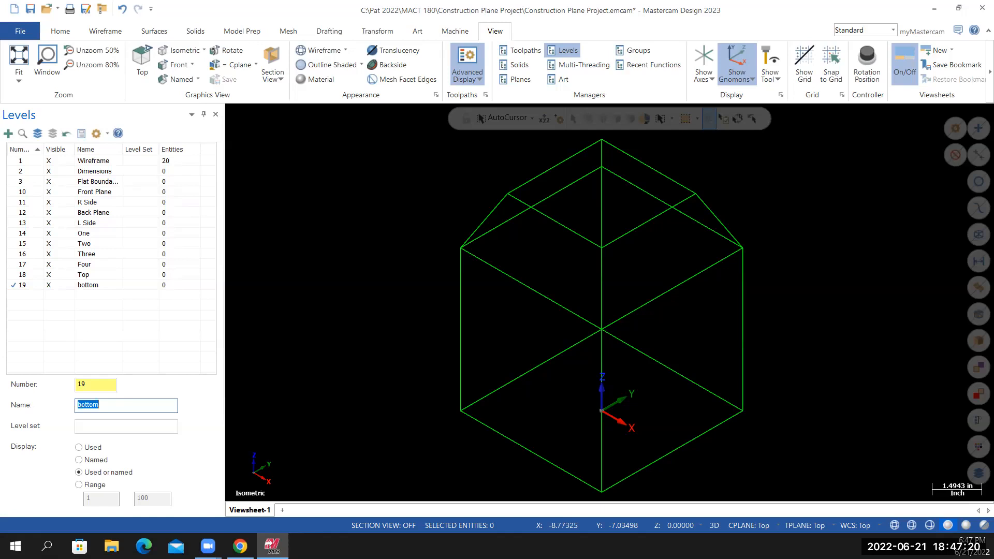
key("BackSpace")
key("Return")
Switch to the project page in Chrome and review the modeling steps and the dimensioned wireframe drawings
left_click(241, 547)
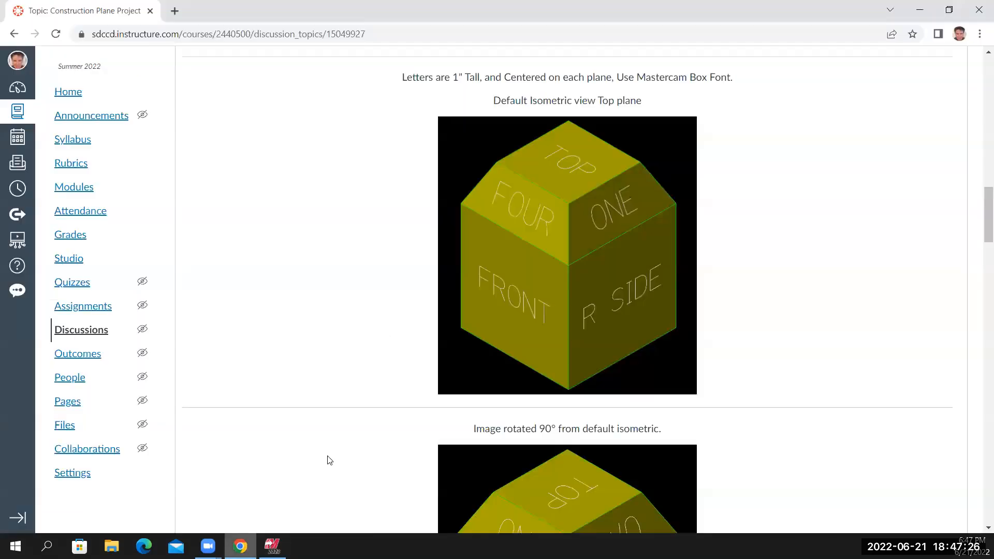
scroll(557, 395, "up", 2)
scroll(552, 389, "down", 10)
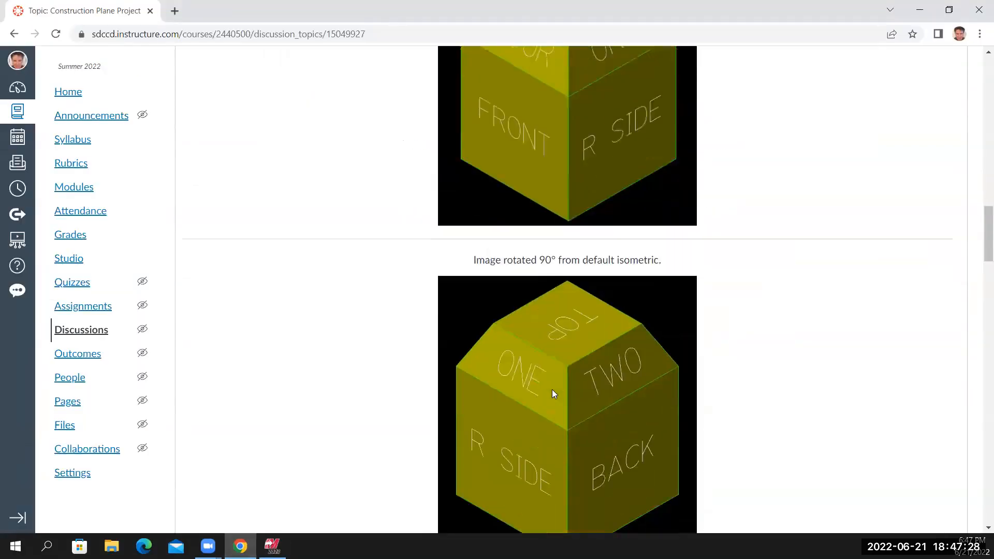
scroll(550, 390, "down", 20)
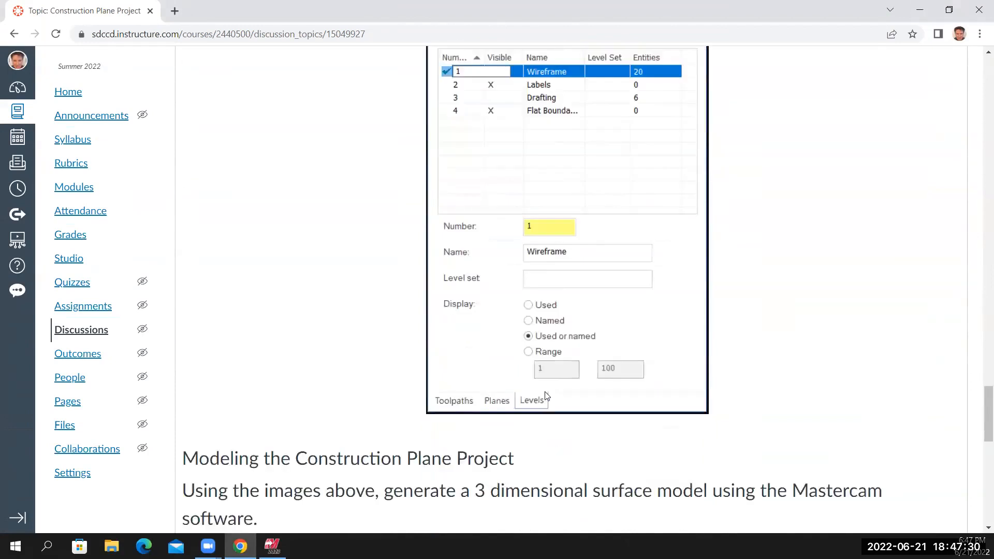
scroll(545, 396, "down", 3)
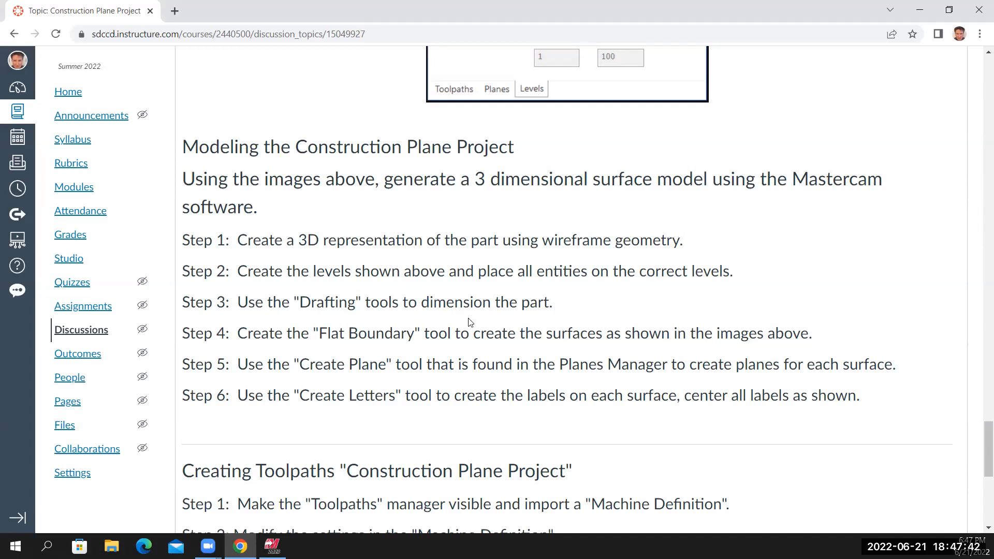
scroll(501, 336, "up", 20)
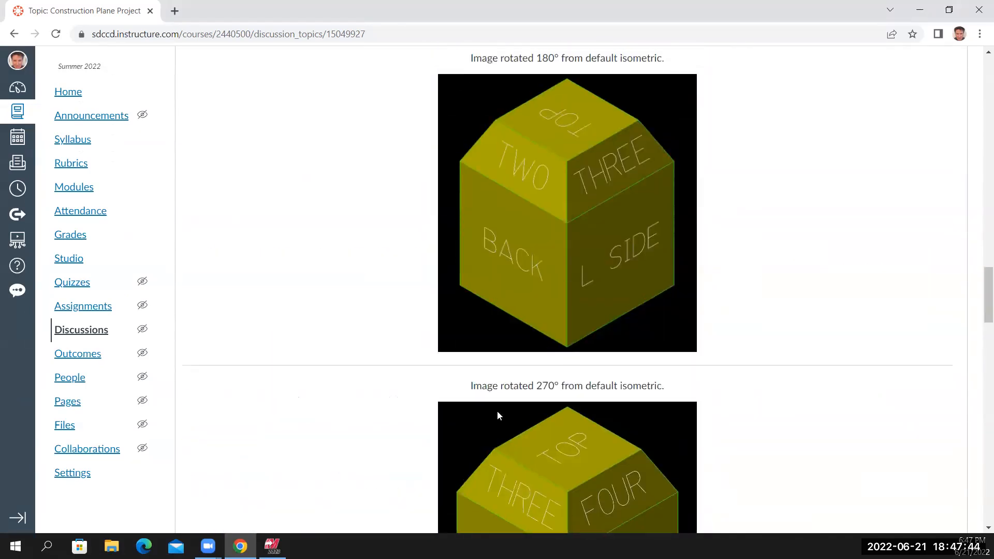
scroll(497, 412, "up", 15)
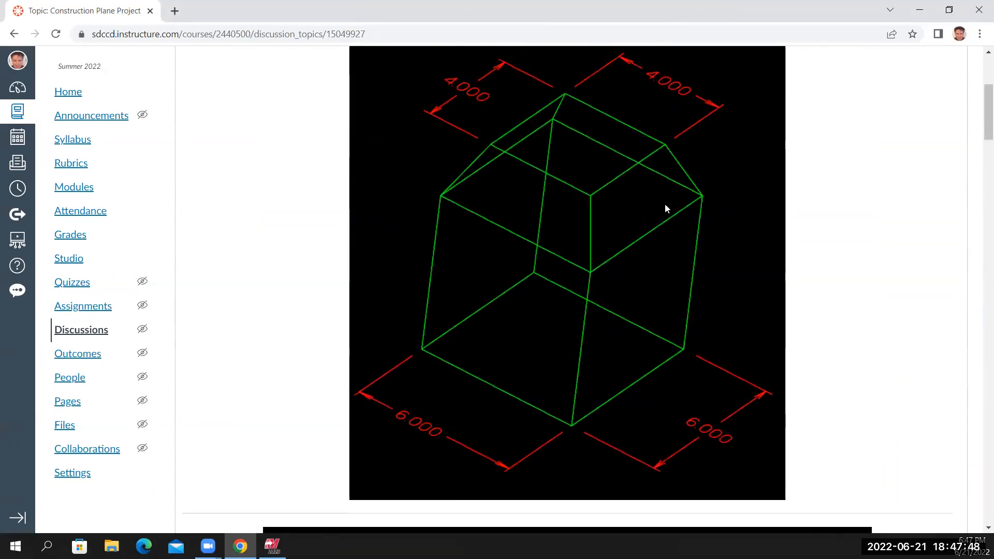
scroll(562, 375, "down", 9)
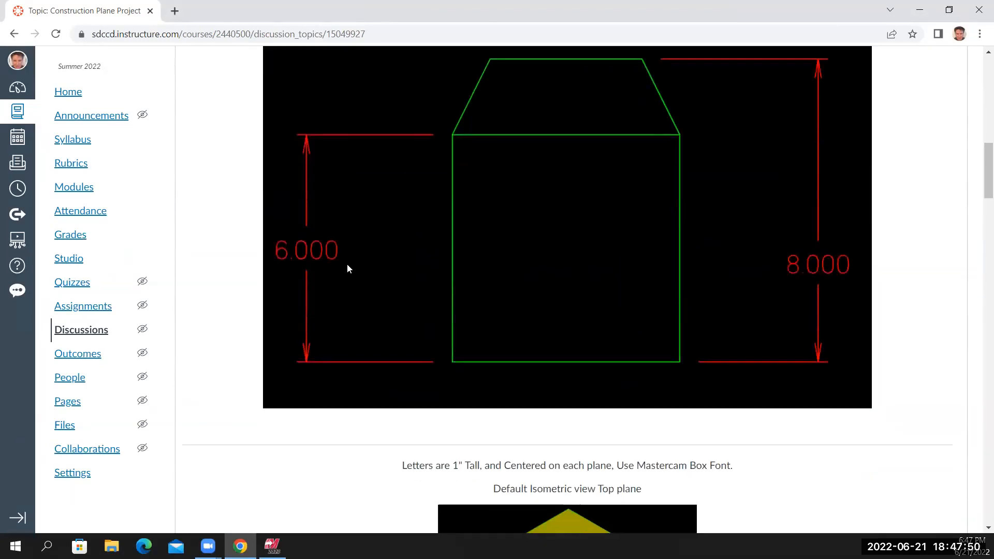
scroll(735, 305, "up", 9)
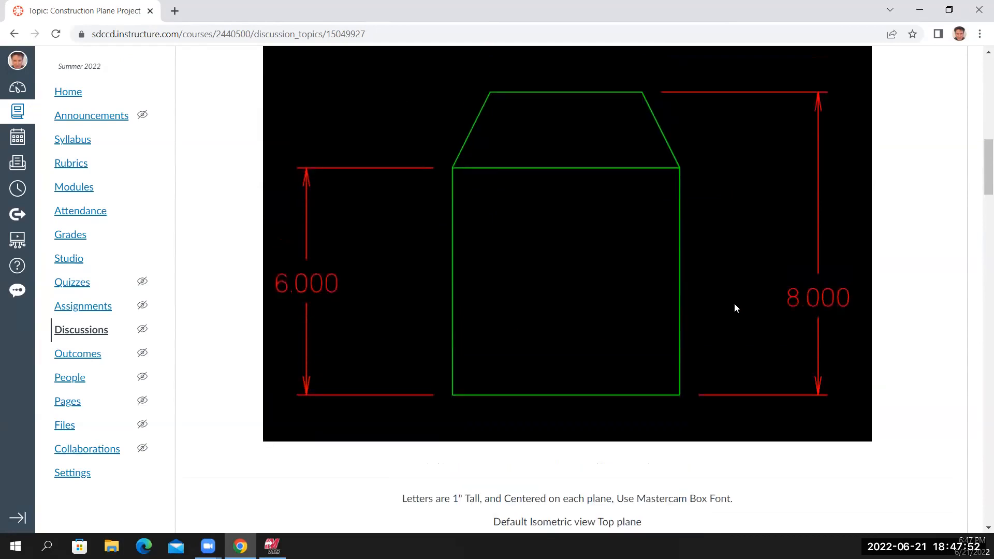
scroll(734, 309, "up", 2)
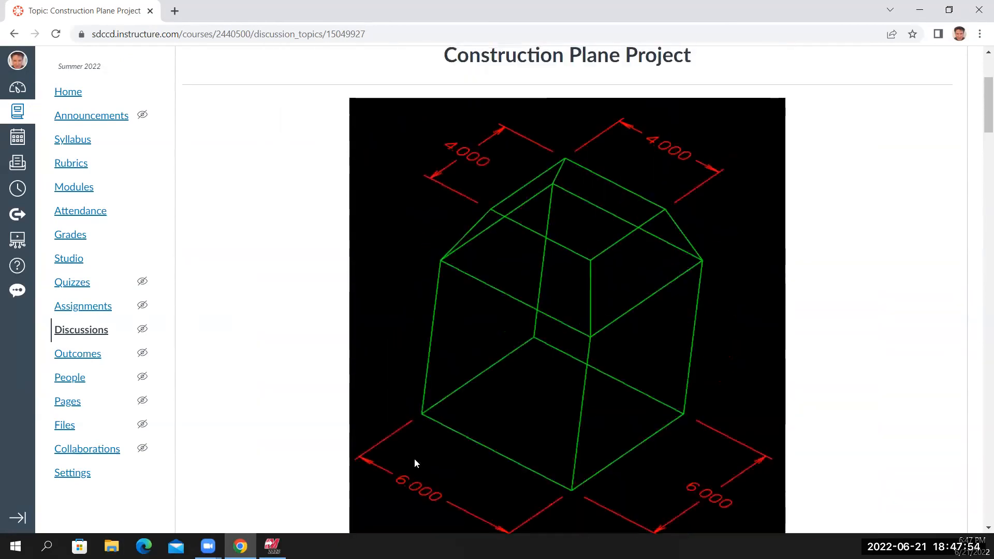
Switch to Mastercam, make level 2 Dimensions the active level and set the wireframe color to red
left_click(272, 546)
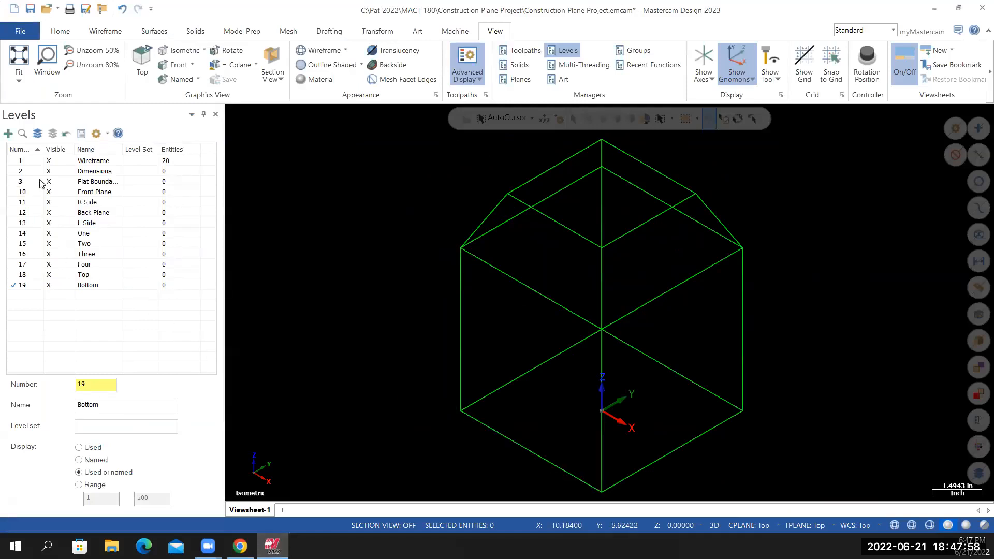
left_click(25, 172)
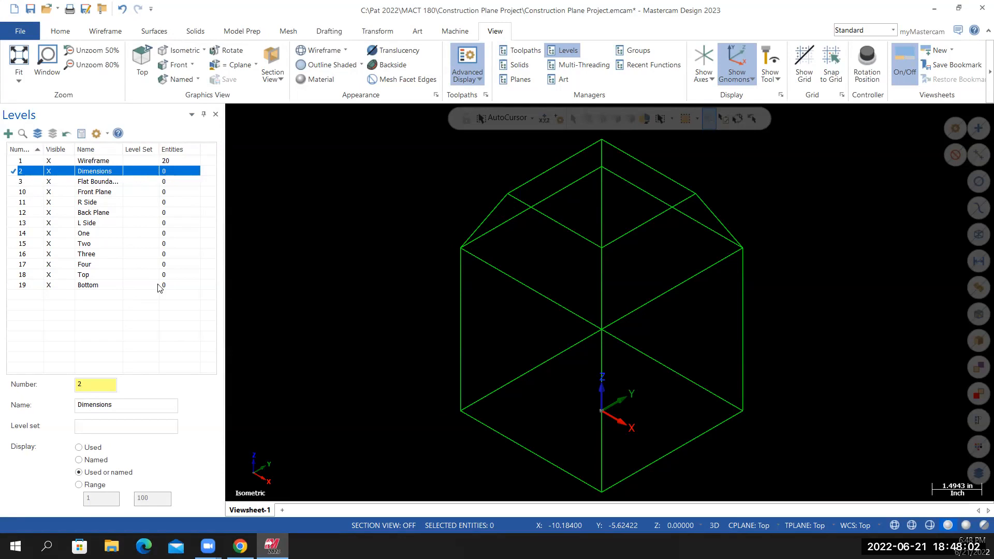
left_click(61, 34)
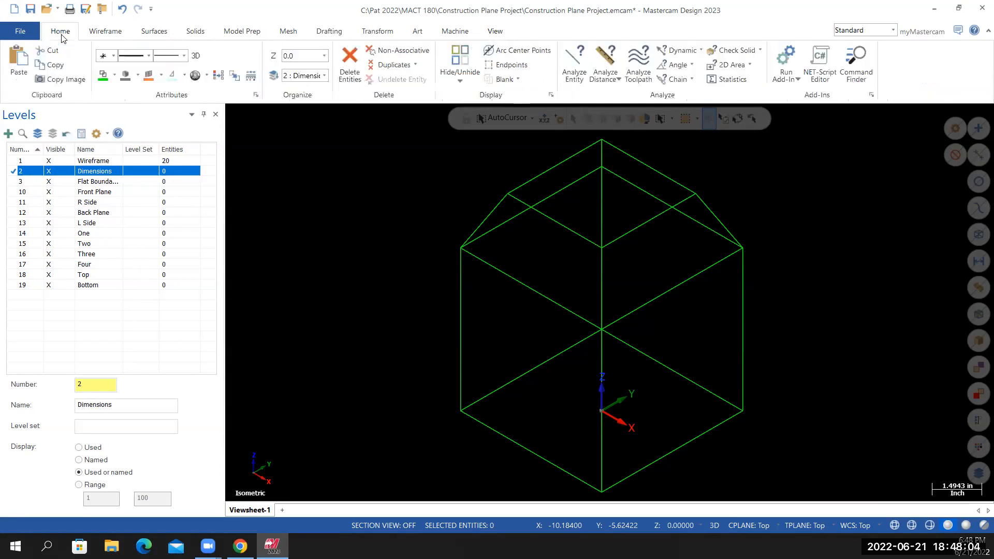
left_click(113, 75)
left_click(118, 105)
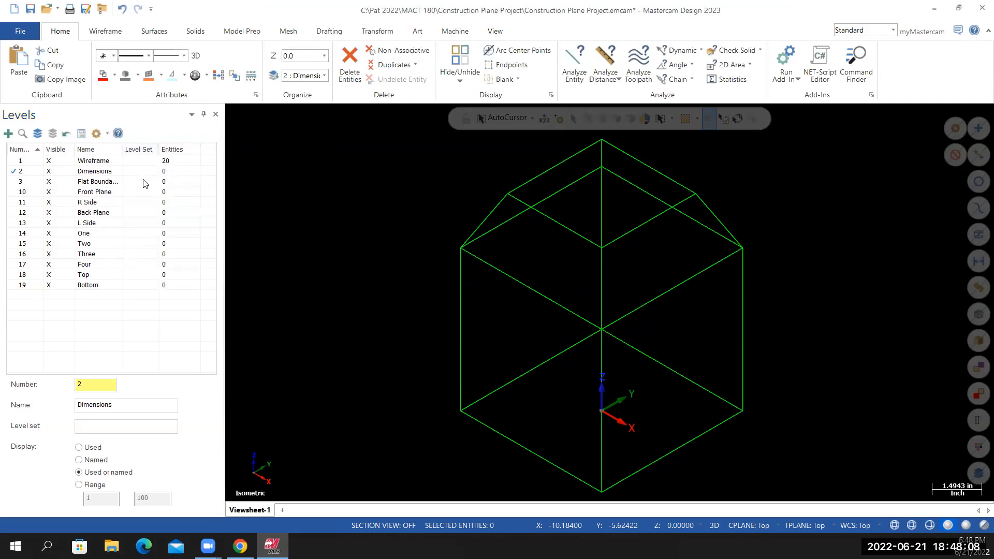
Switch to the project page in Chrome and examine which dimensions the isometric and side drawings require
scroll(432, 302, "down", 1)
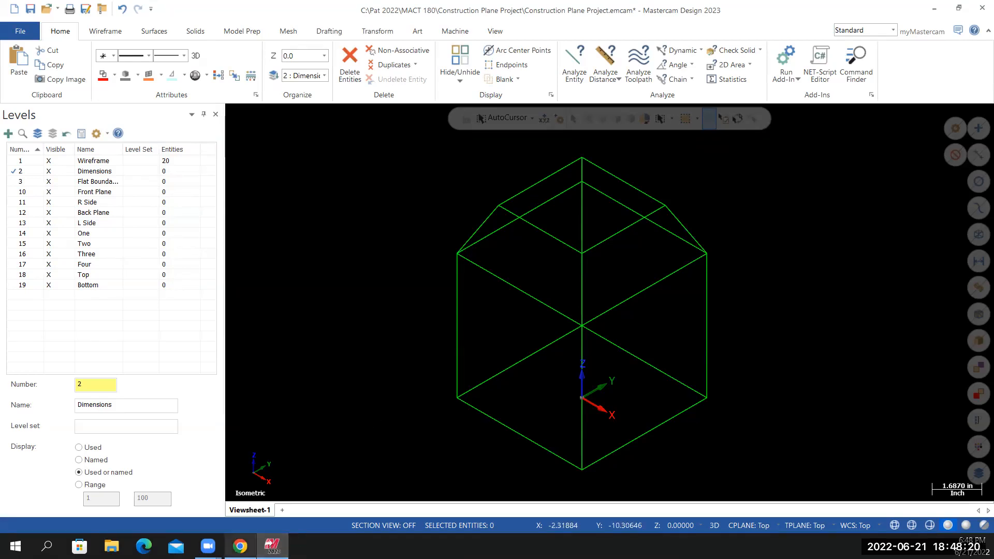
left_click(241, 546)
scroll(424, 440, "down", 2)
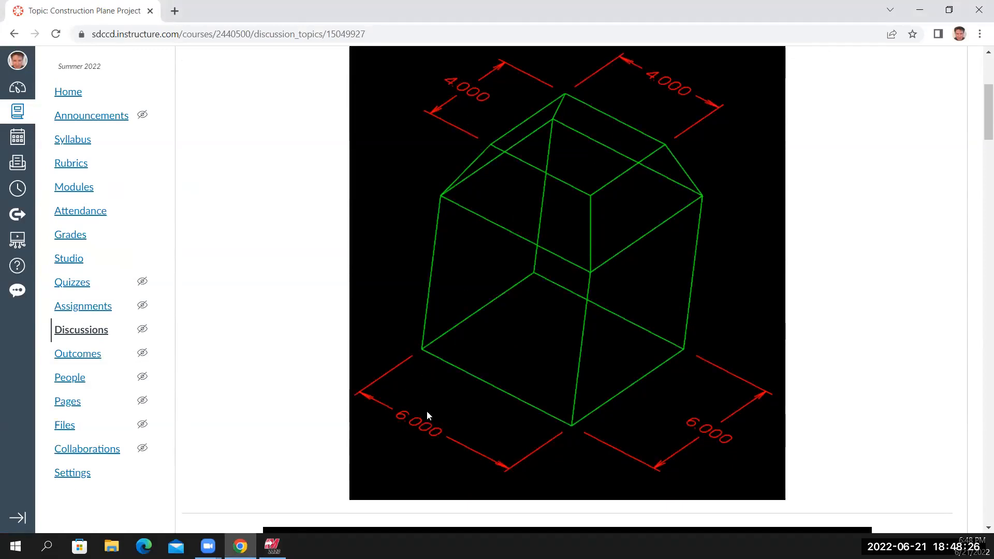
scroll(584, 272, "down", 10)
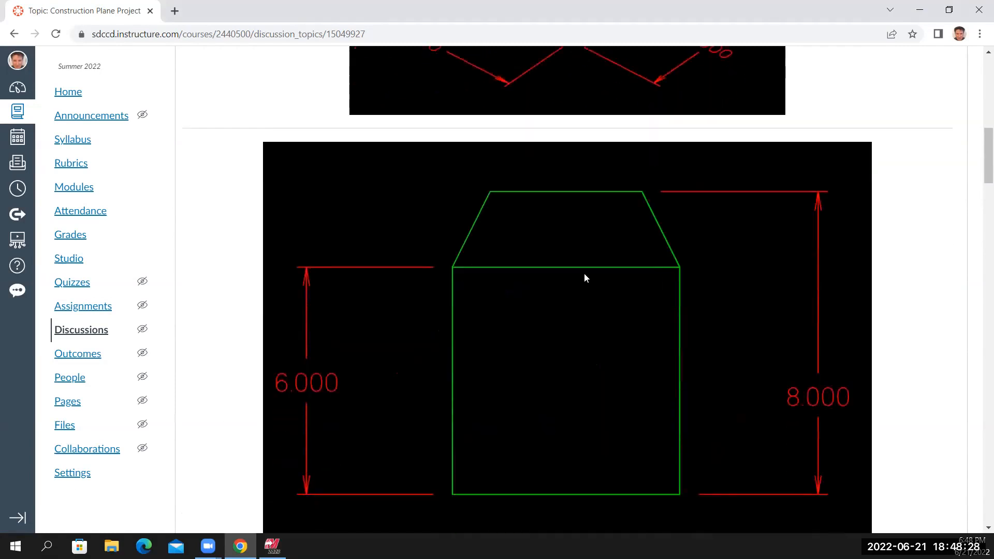
scroll(584, 274, "up", 9)
scroll(584, 278, "up", 3)
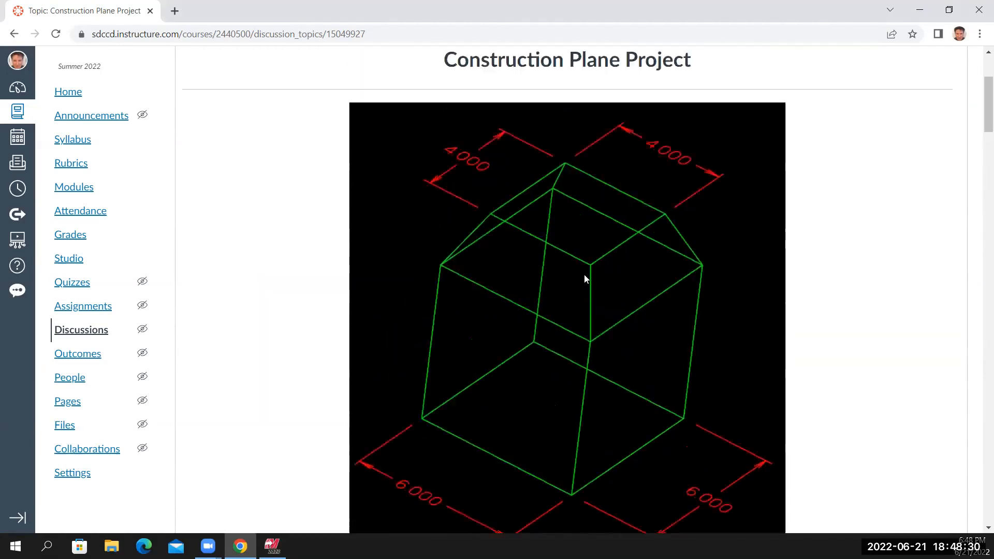
Switch to Mastercam and start a Smart Dimension on the right-hand base edge of the wireframe
scroll(558, 425, "down", 2)
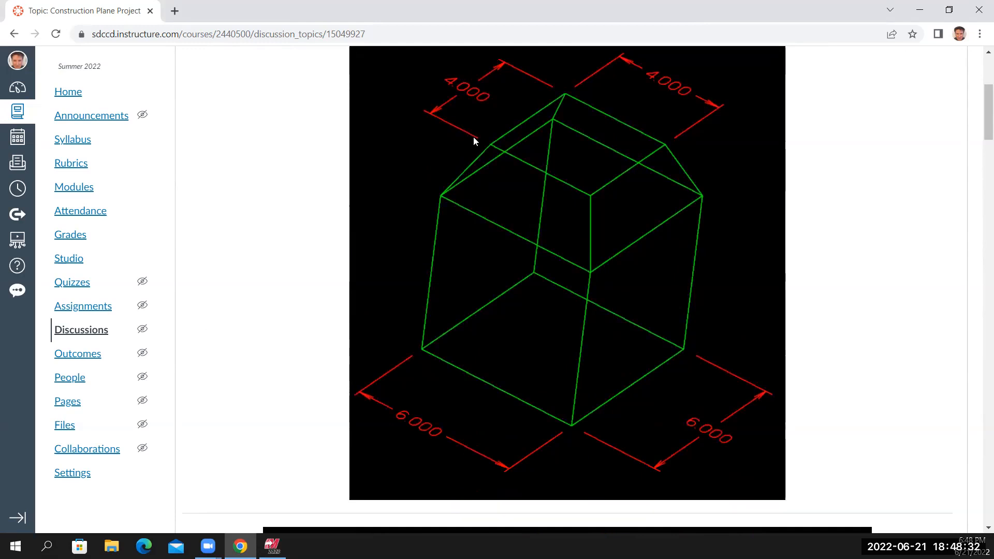
left_click(272, 547)
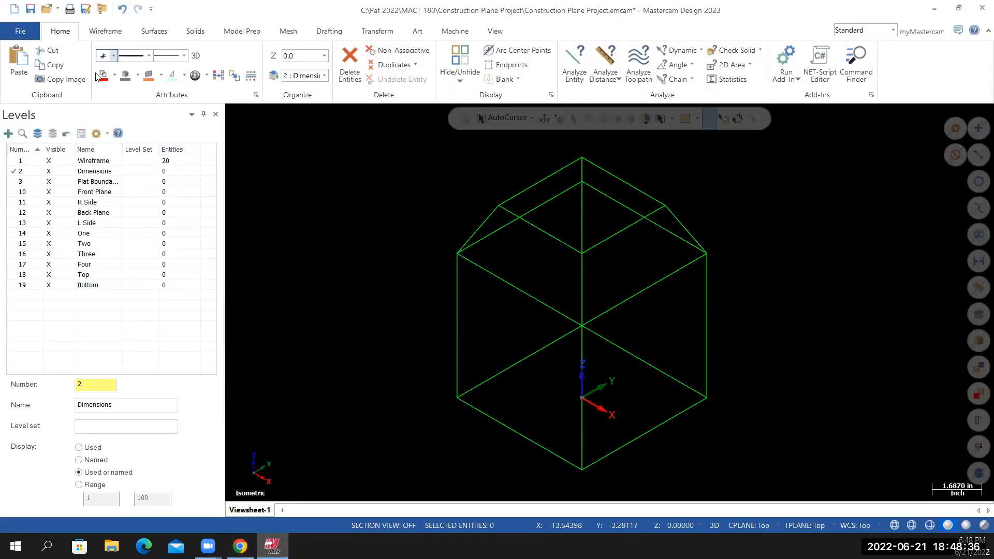
left_click(106, 34)
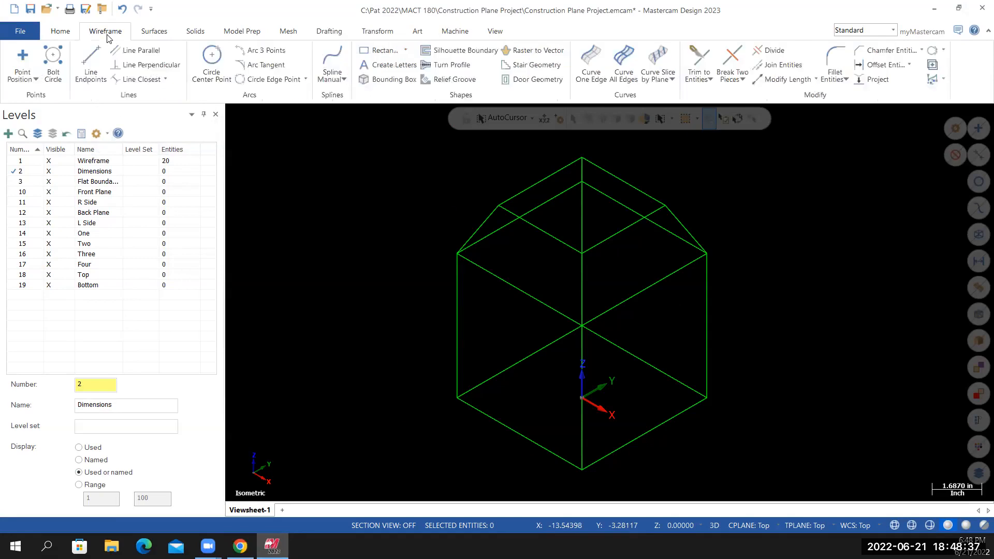
left_click(65, 35)
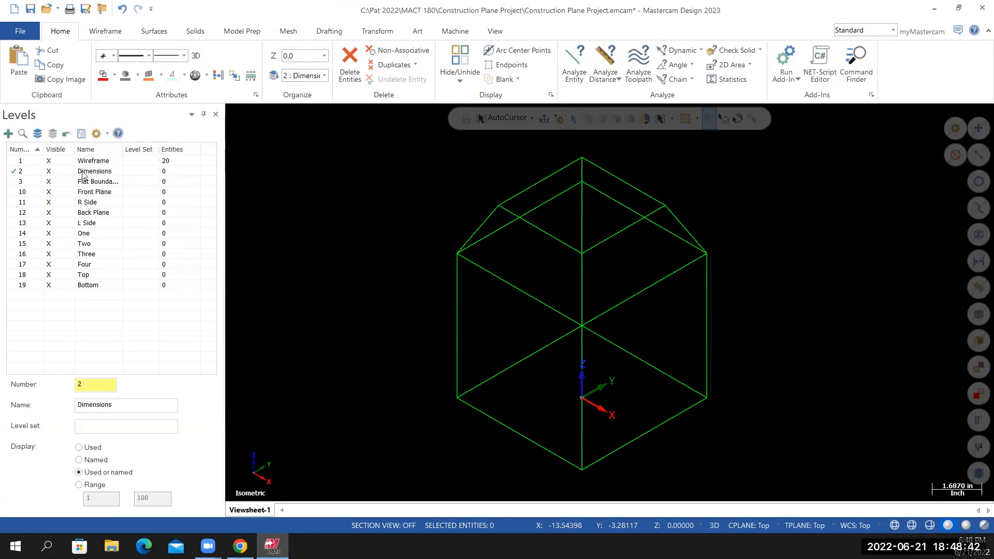
left_click(324, 33)
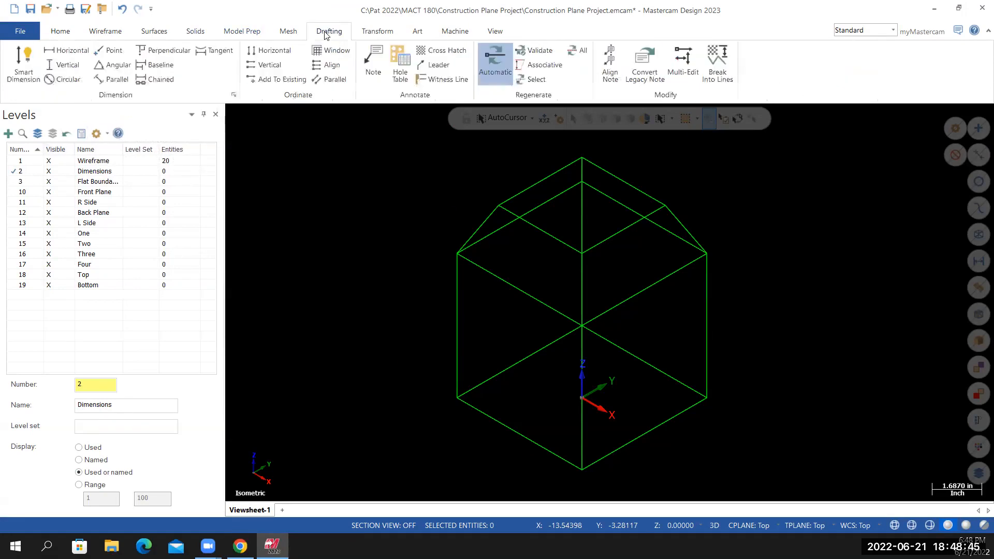
left_click(29, 66)
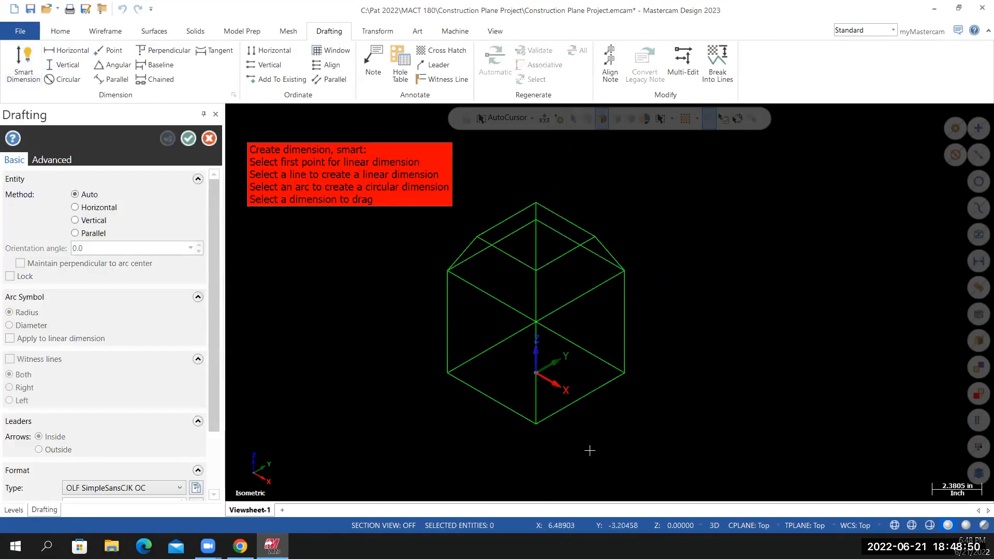
scroll(588, 450, "up", 2)
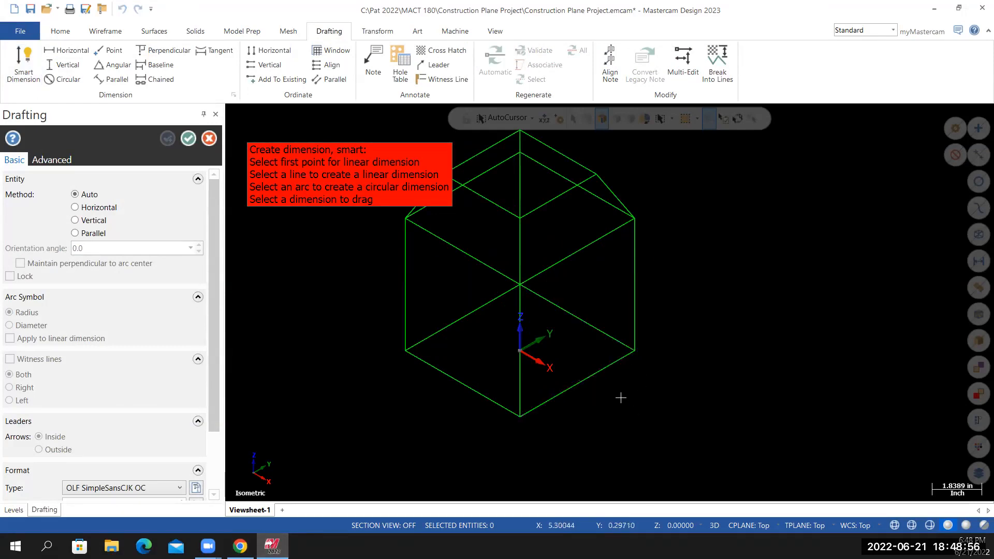
left_click(616, 369)
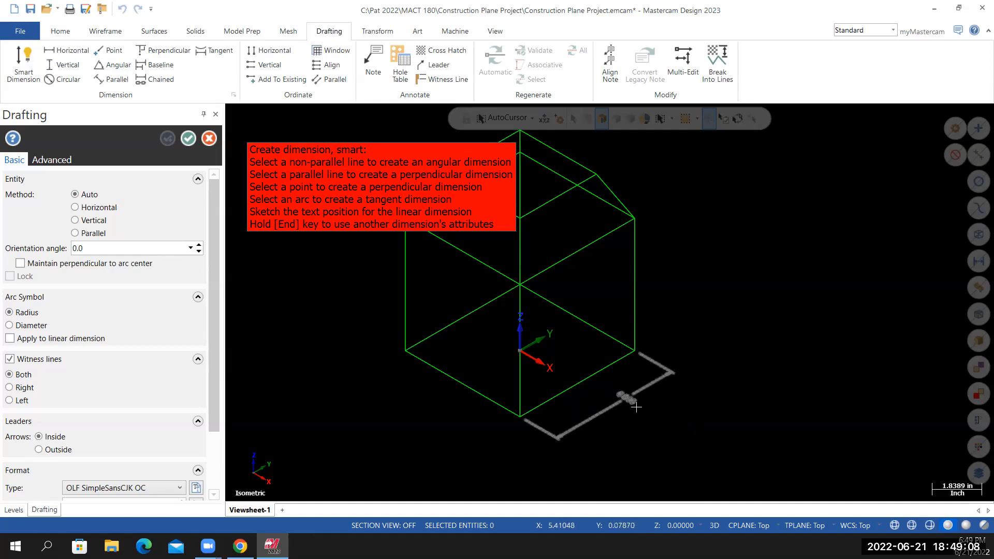
Set the dimension text height to 0.5 and place the dimension outside the right-hand base edge
left_click_drag(213, 321, 214, 379)
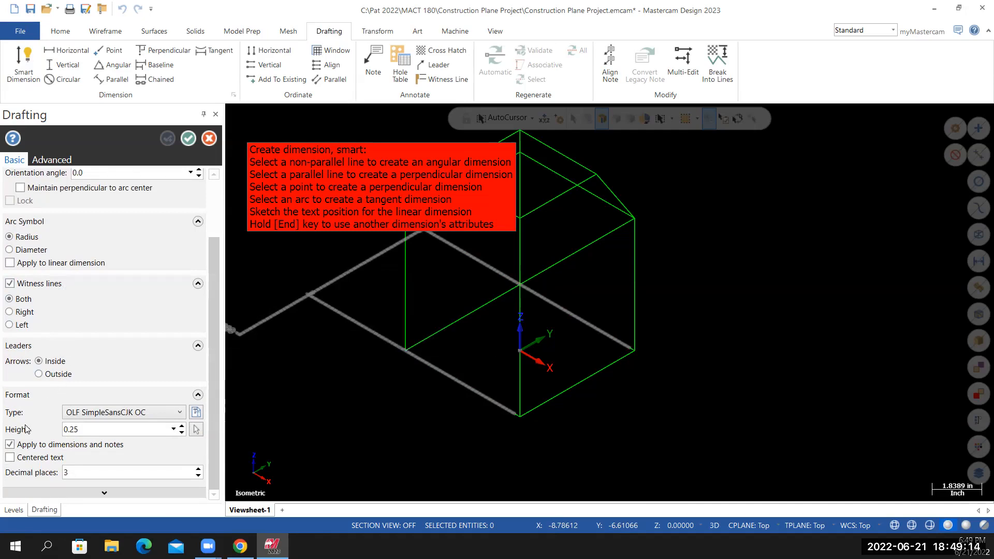
left_click(182, 426)
left_click(181, 427)
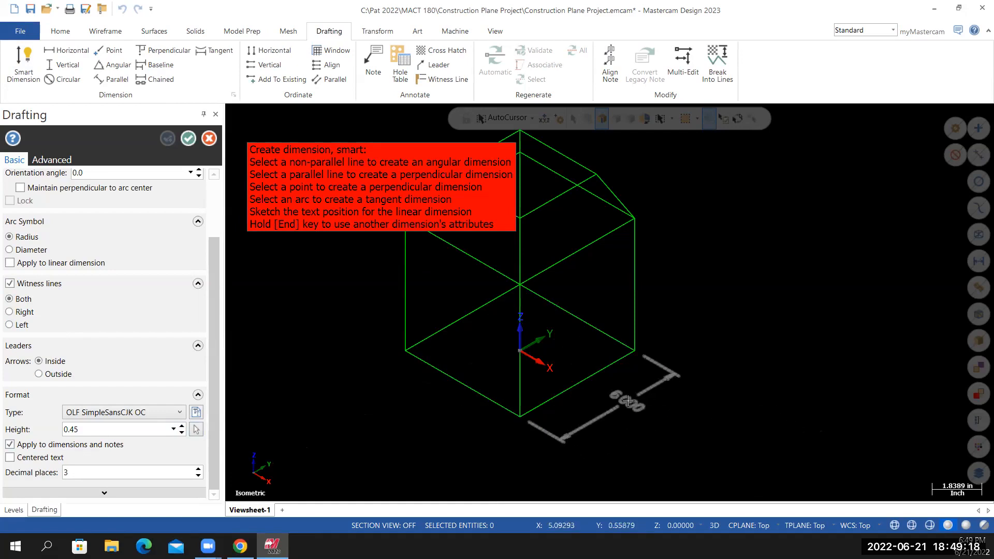
left_click(96, 429)
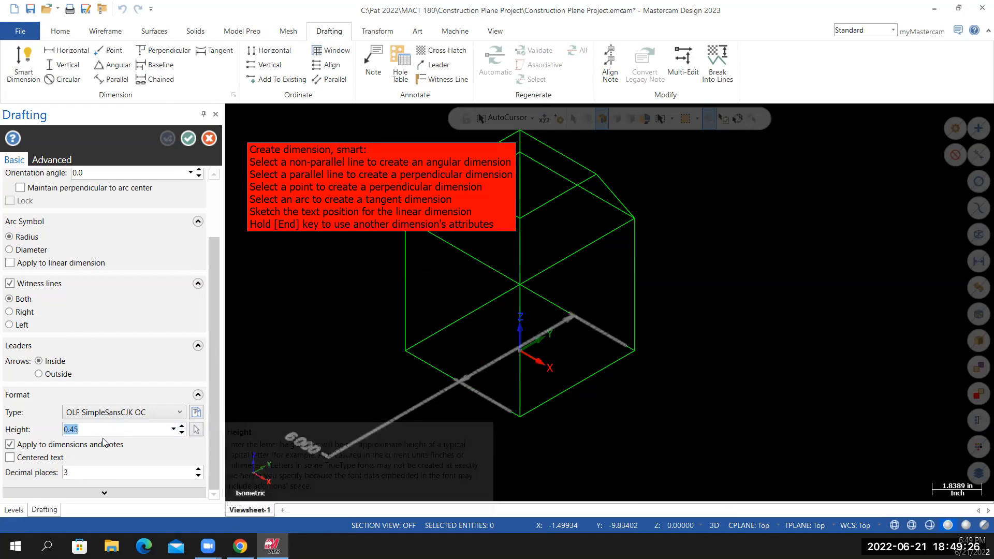
type("0.5")
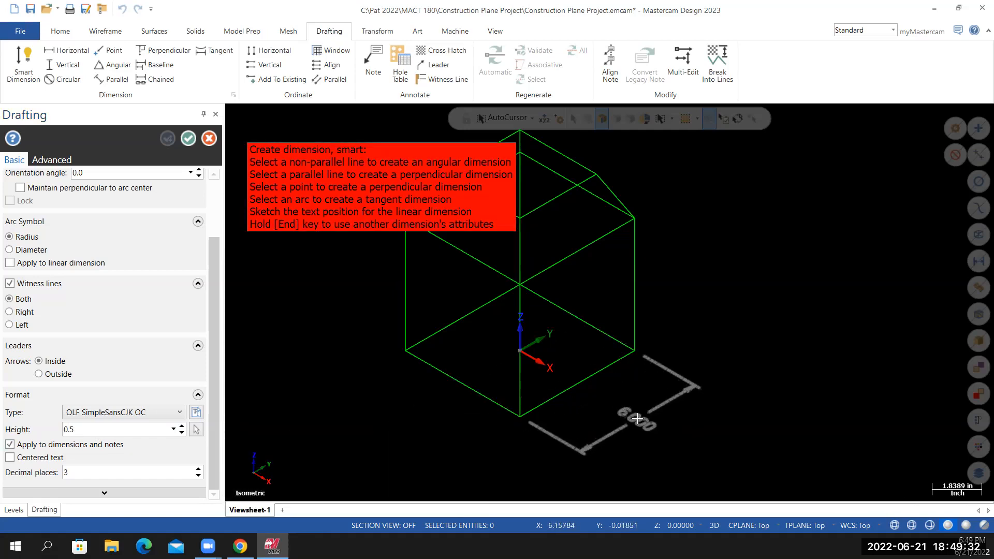
left_click(637, 419)
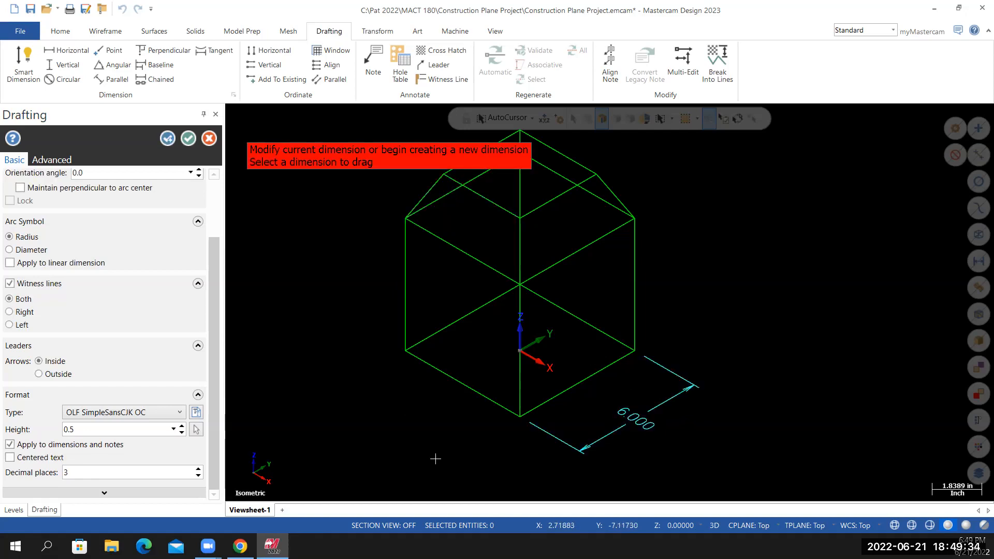
Check the isometric drawing in Chrome, return to Mastercam and dimension the left-hand base edge, placing the text outside the part
left_click(240, 547)
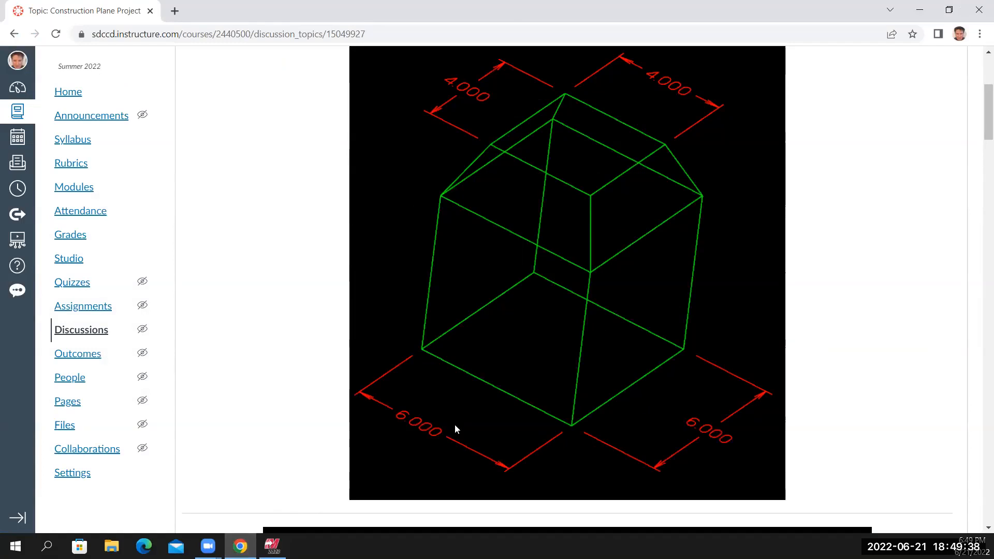
left_click(273, 546)
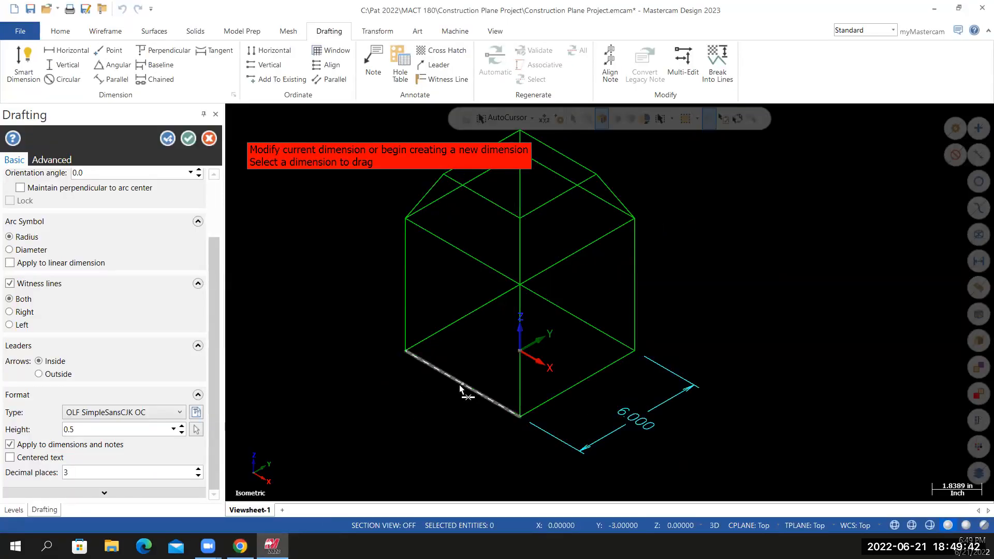
left_click(422, 365)
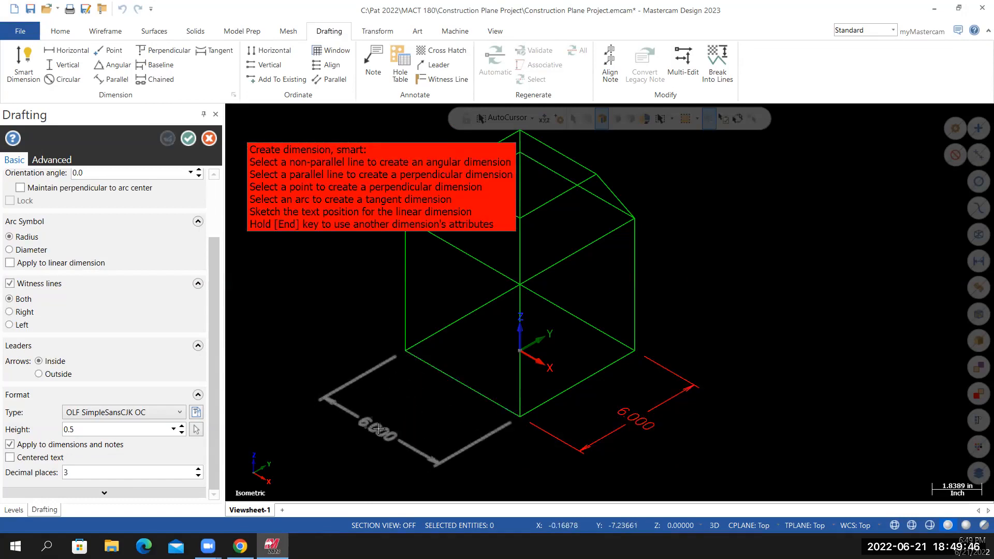
left_click(331, 439)
left_click(364, 414)
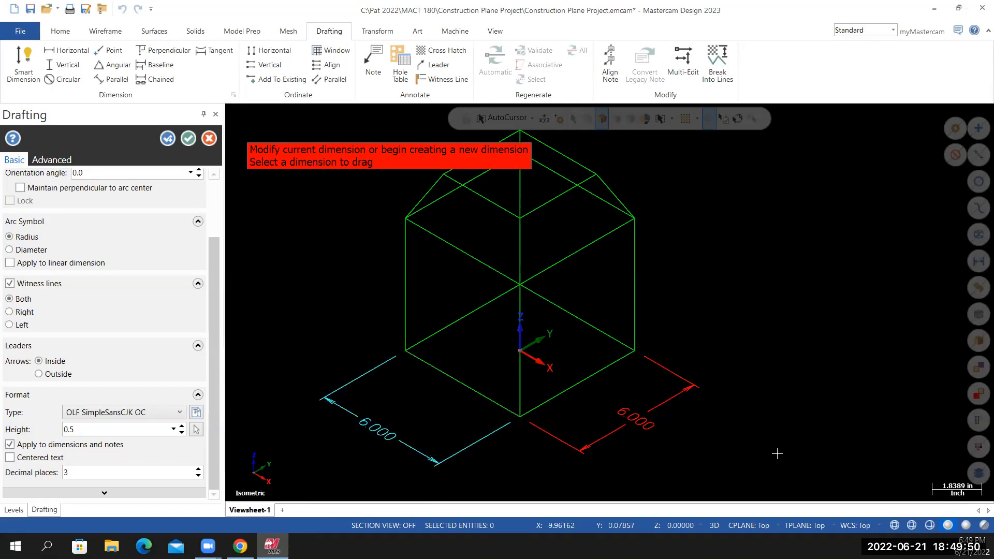
Check the isometric drawing in Chrome, return to Mastercam and dimension the two rear edges of the top square, placing both outside the part
left_click(239, 546)
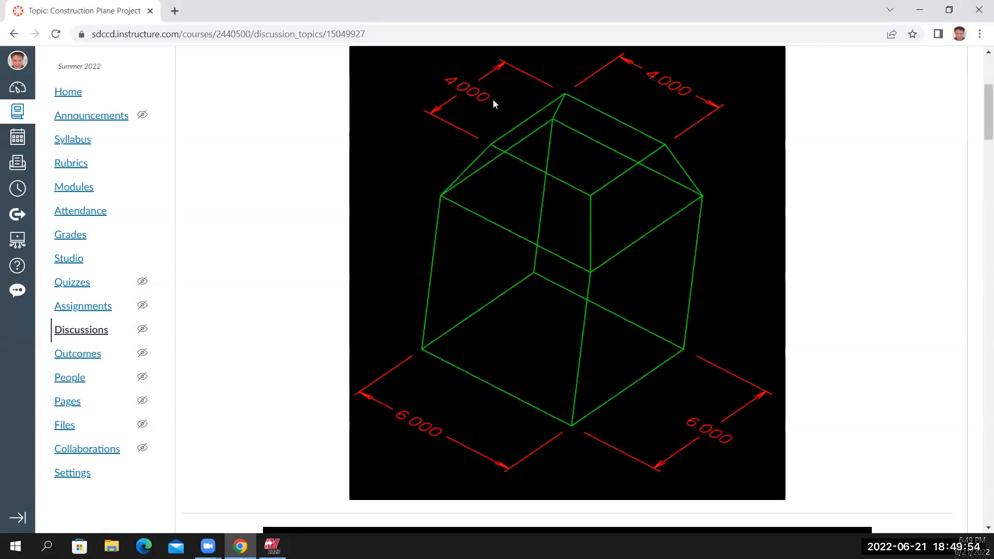
left_click(272, 546)
scroll(458, 276, "down", 2)
scroll(475, 183, "down", 2)
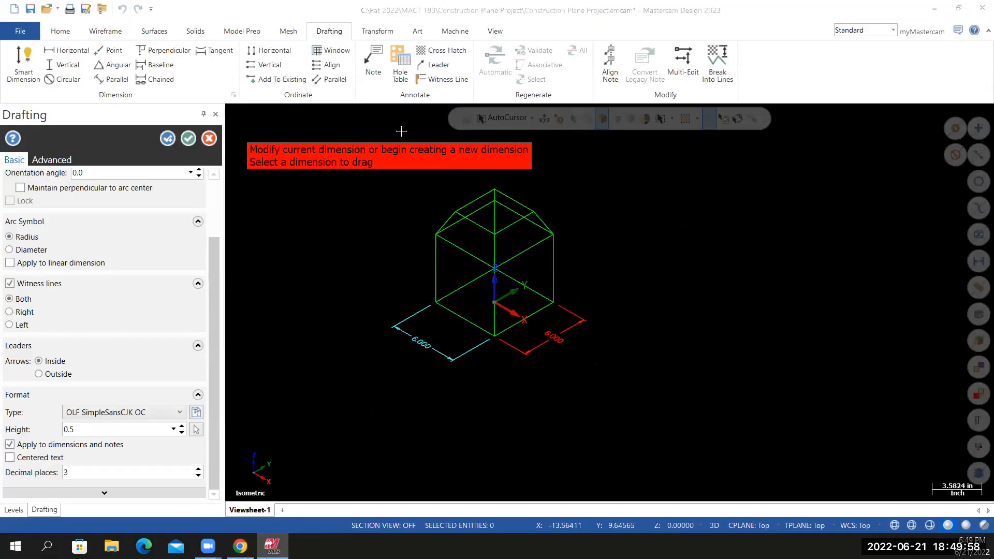
scroll(472, 165, "up", 3)
left_click(439, 240)
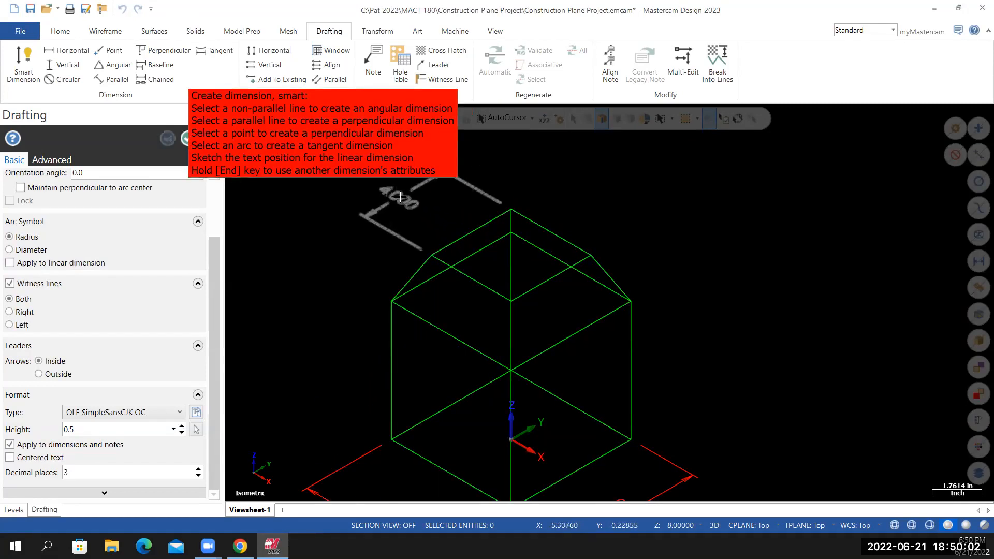
left_click(402, 197)
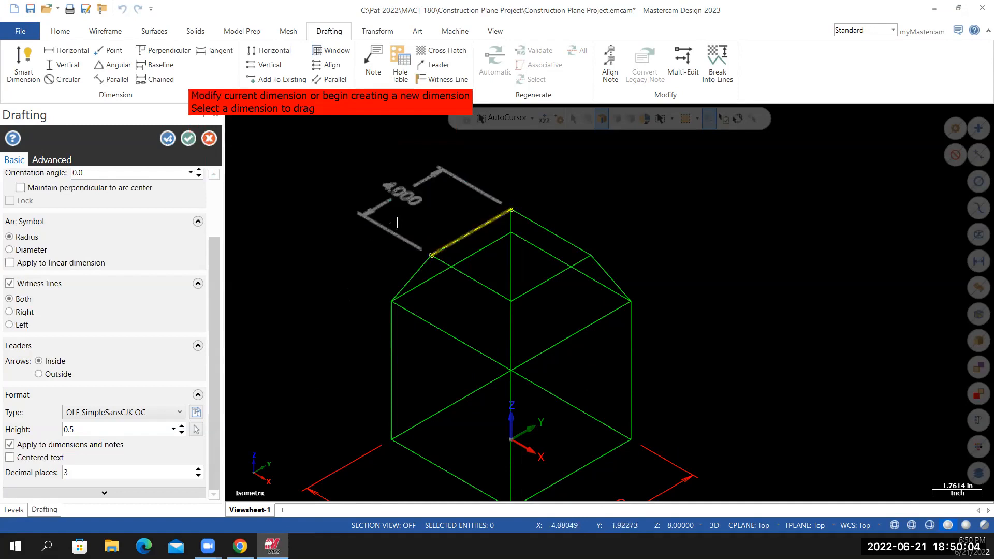
left_click(544, 227)
left_click(630, 188)
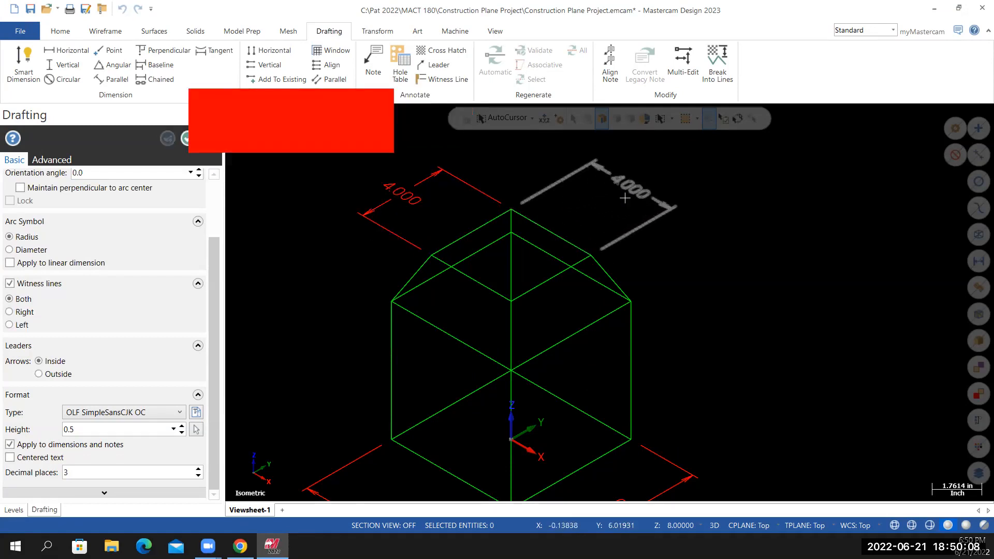
Switch to the project page in Chrome and examine the height dimensions required in the side-view drawing
scroll(687, 298, "down", 1)
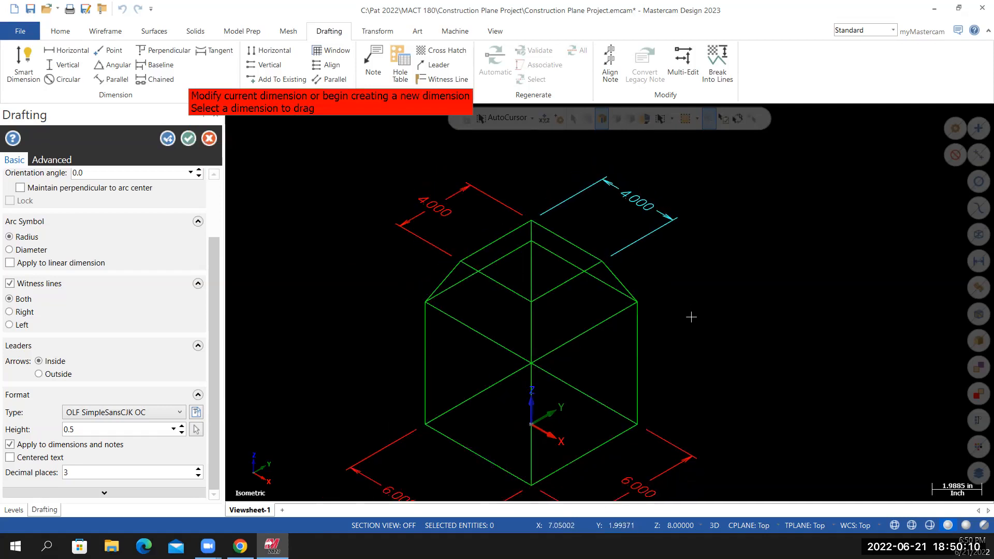
scroll(692, 317, "down", 1)
middle_click_drag(692, 353, 611, 303)
middle_click_drag(650, 360, 660, 414)
left_click(240, 547)
scroll(394, 409, "up", 4)
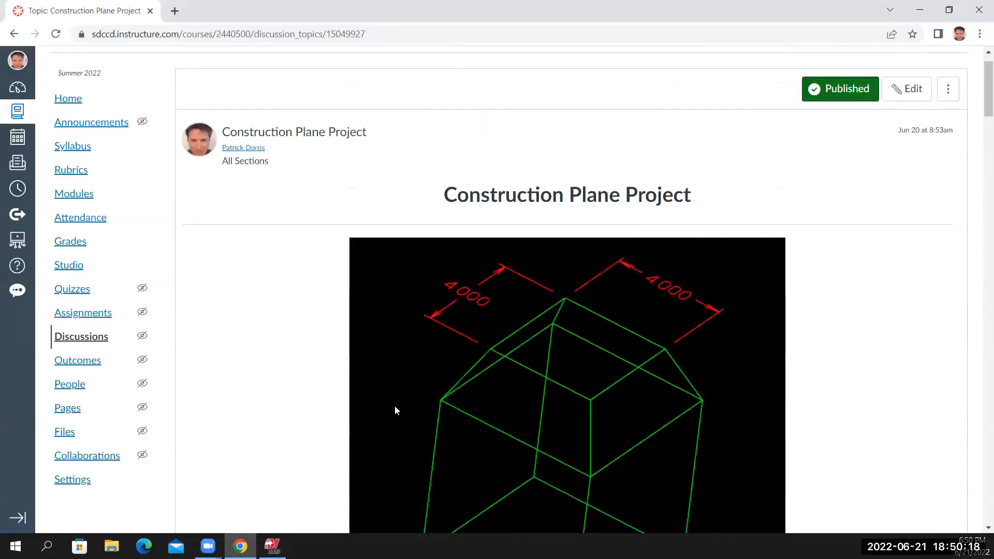
scroll(400, 402, "down", 10)
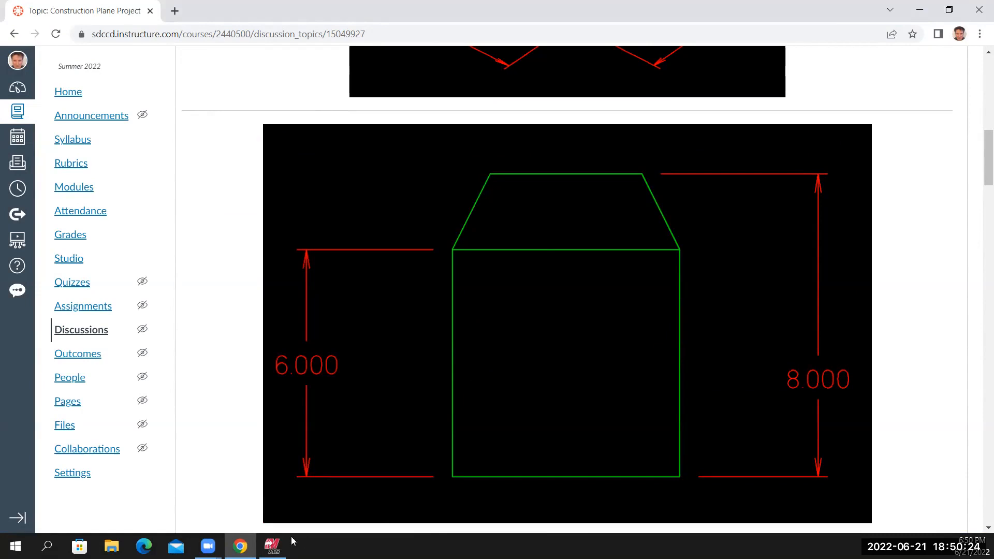
Switch to Mastercam and set the construction plane to Front
key("alt+Tab")
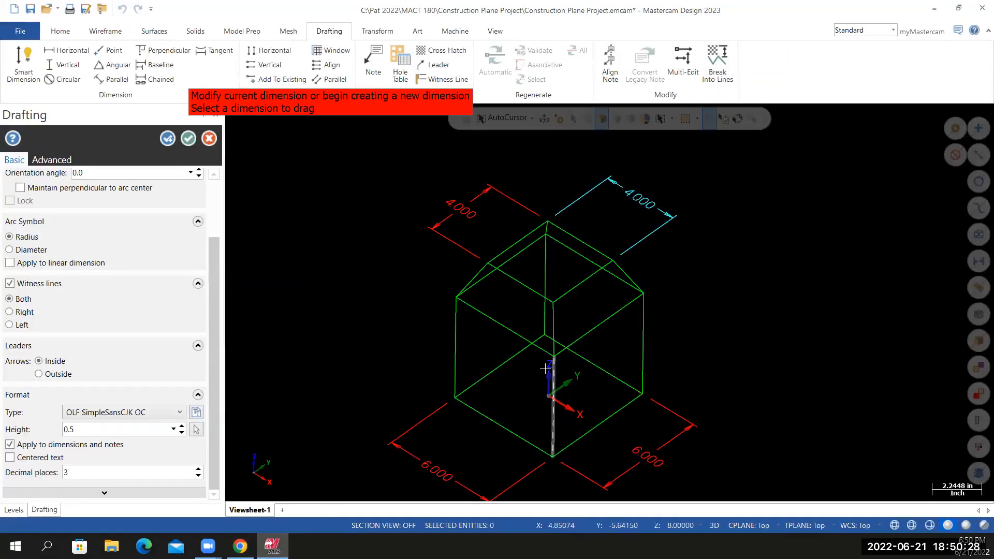
left_click(741, 526)
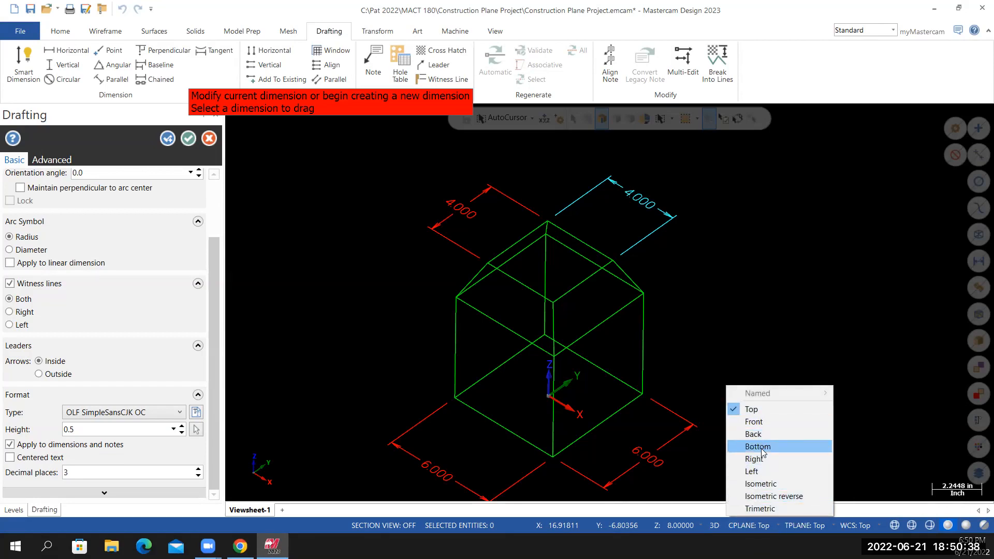
left_click(755, 422)
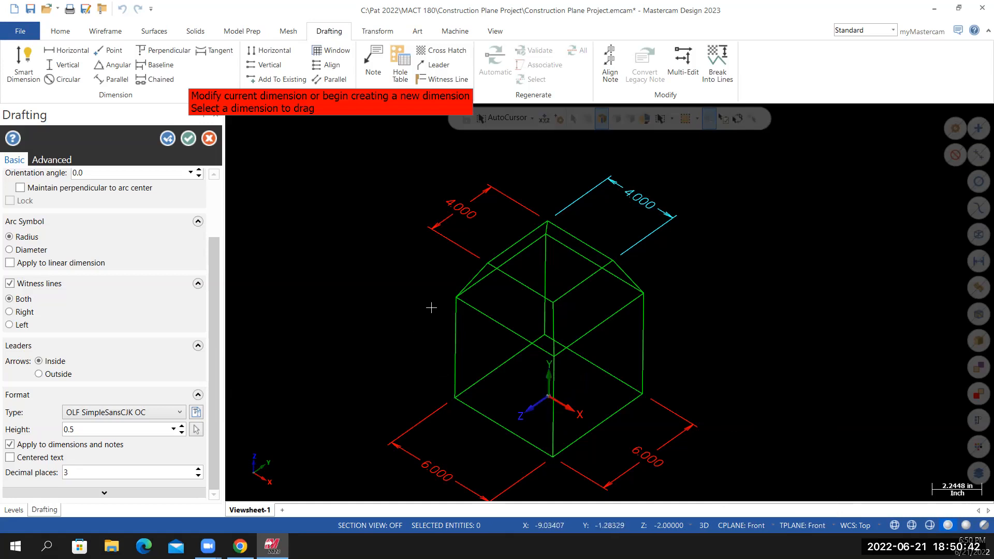
Try to dimension the left vertical edge of the box in the Front construction plane
left_click(451, 324)
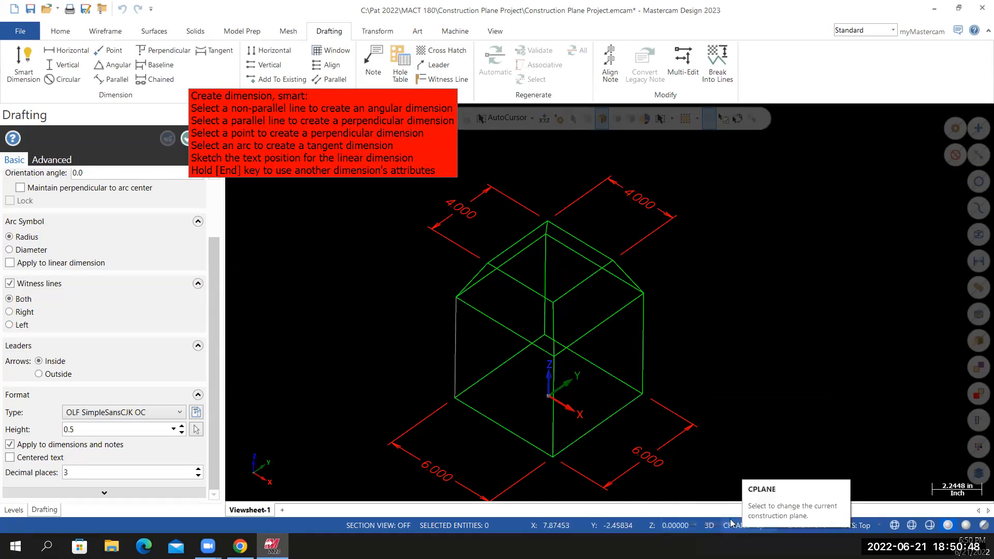
left_click(751, 526)
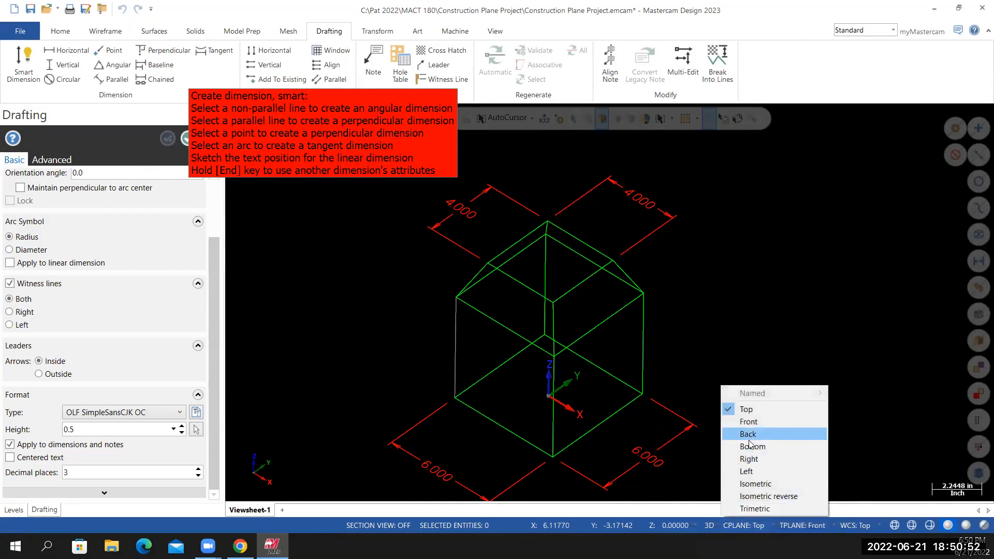
left_click(751, 422)
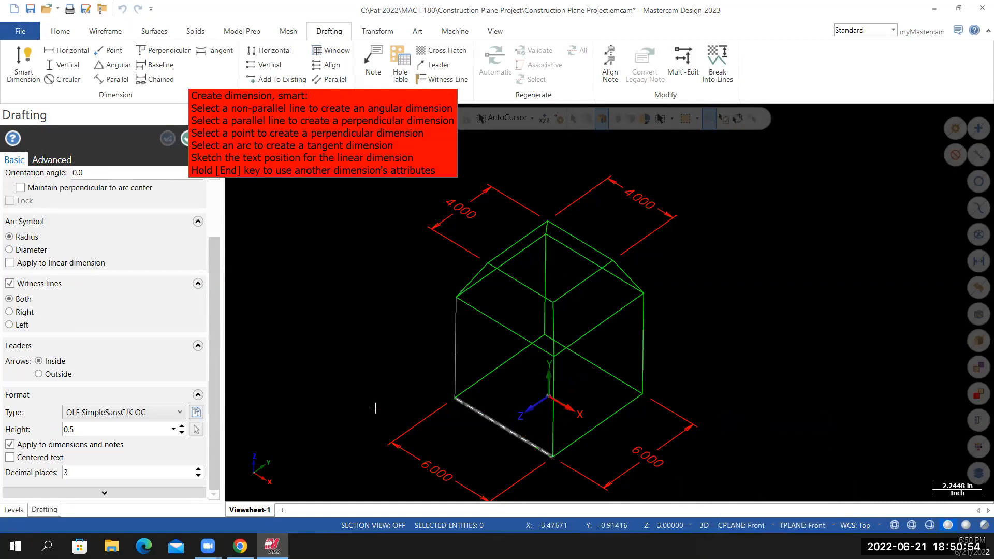
left_click(454, 313)
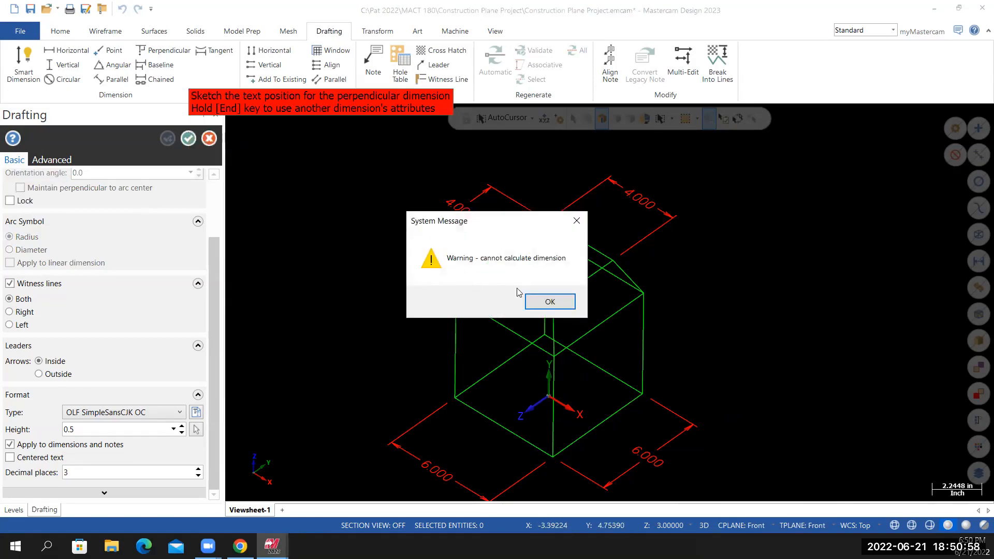
left_click(550, 301)
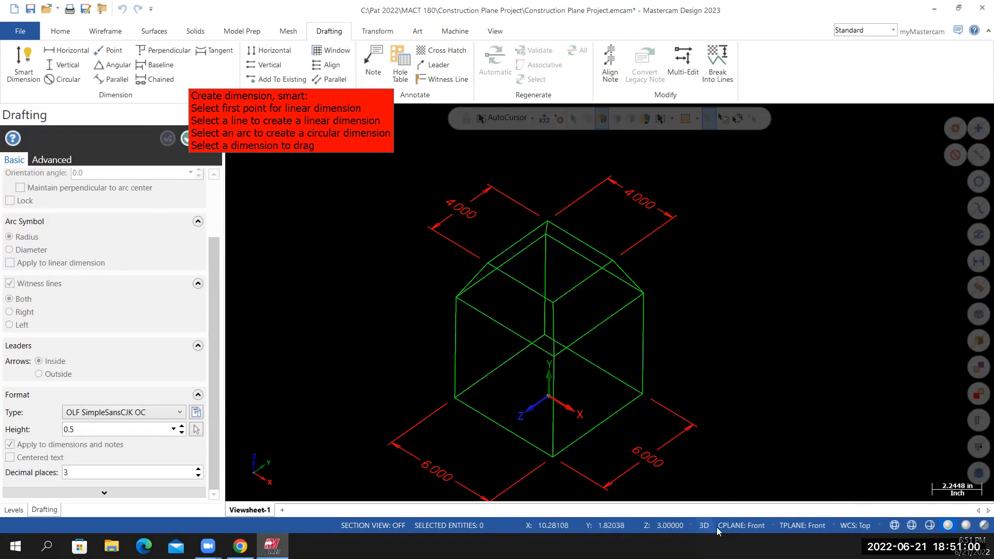
Move the on-screen dimension prompt clear of the drafting settings
left_click(748, 525)
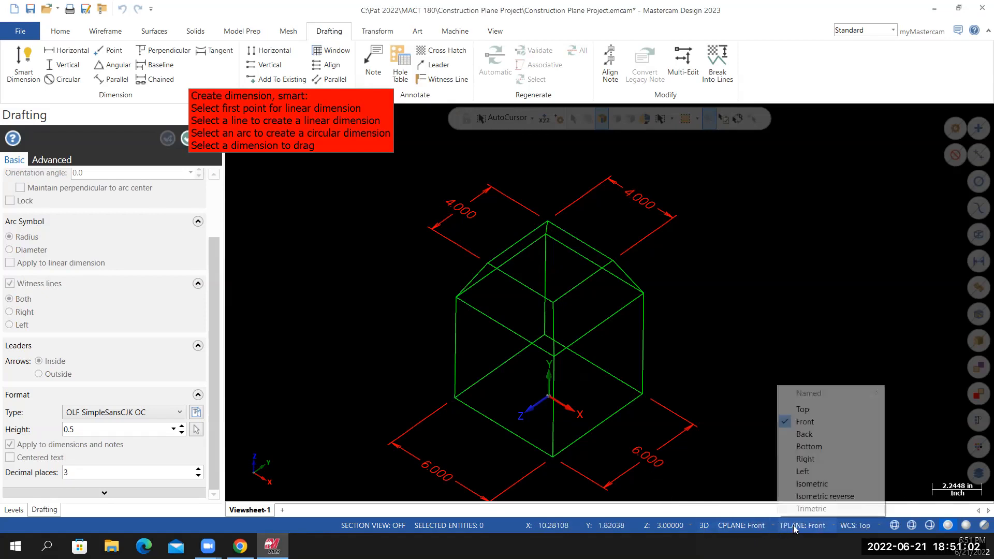
left_click_drag(252, 125, 346, 132)
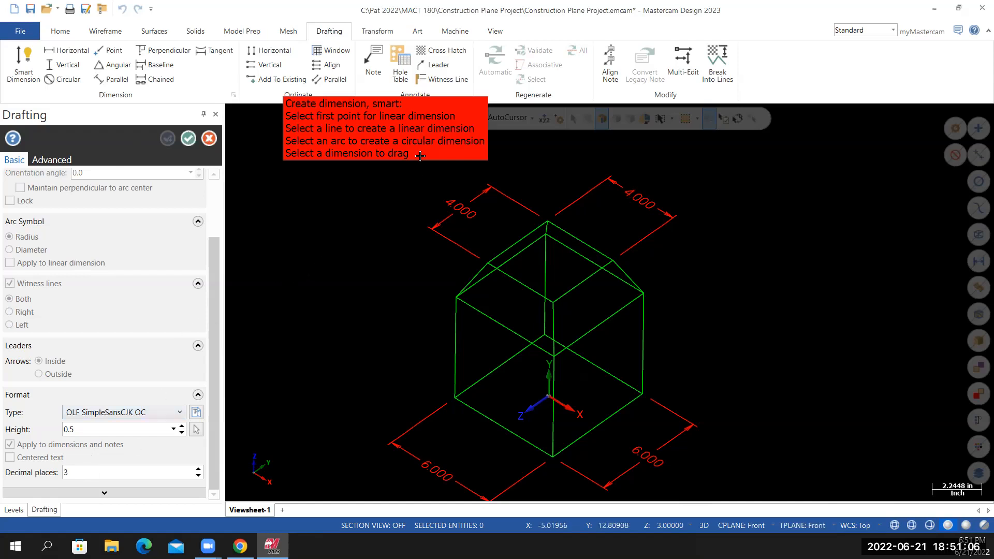
Examine the plane follow rules in the Planes manager, including Tplane follows Cplane, and return to the Levels manager
left_click(495, 32)
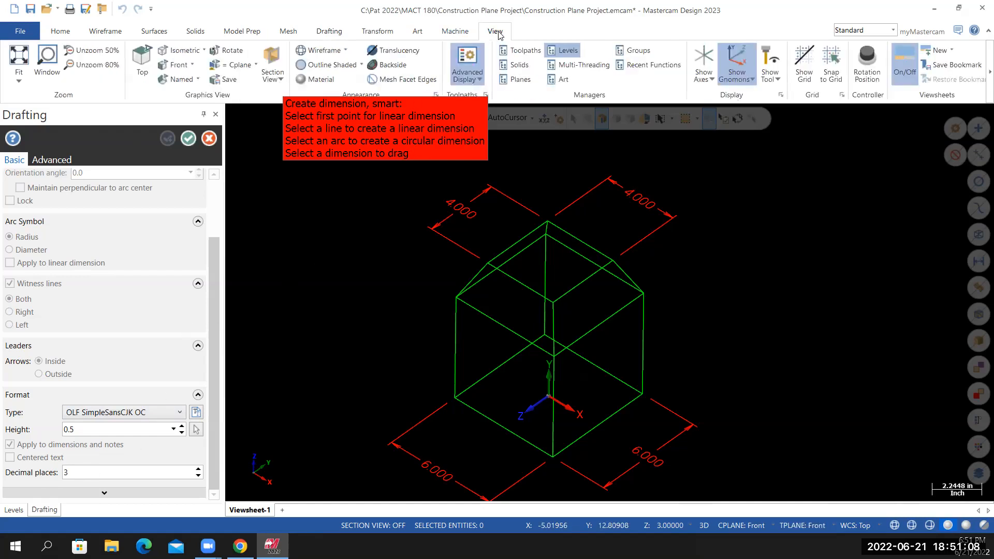
left_click(519, 81)
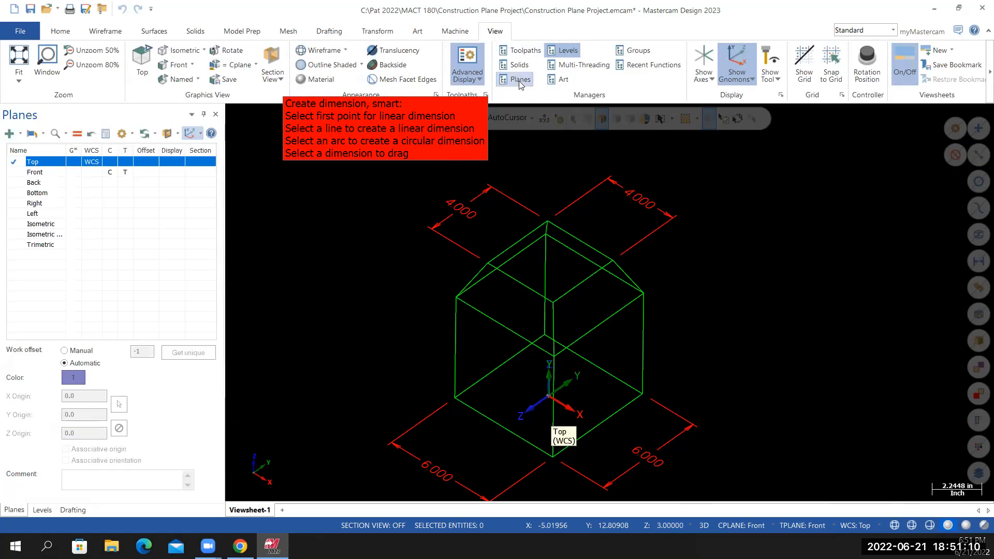
left_click(155, 133)
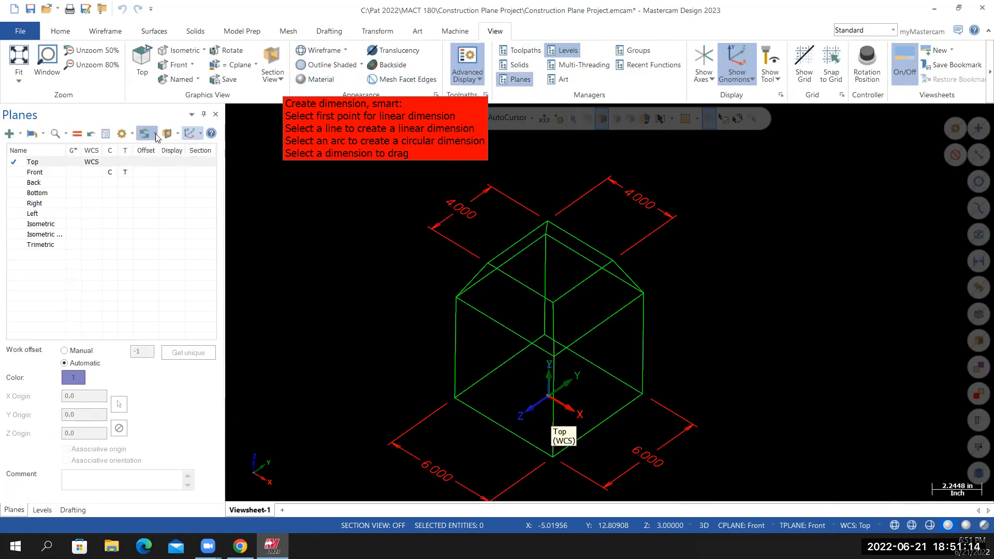
left_click(171, 197)
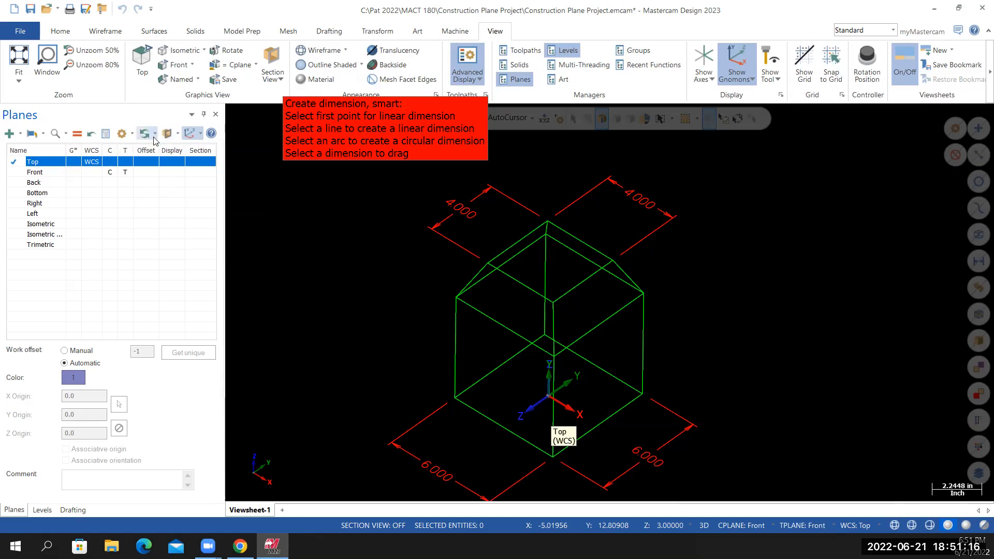
left_click(155, 134)
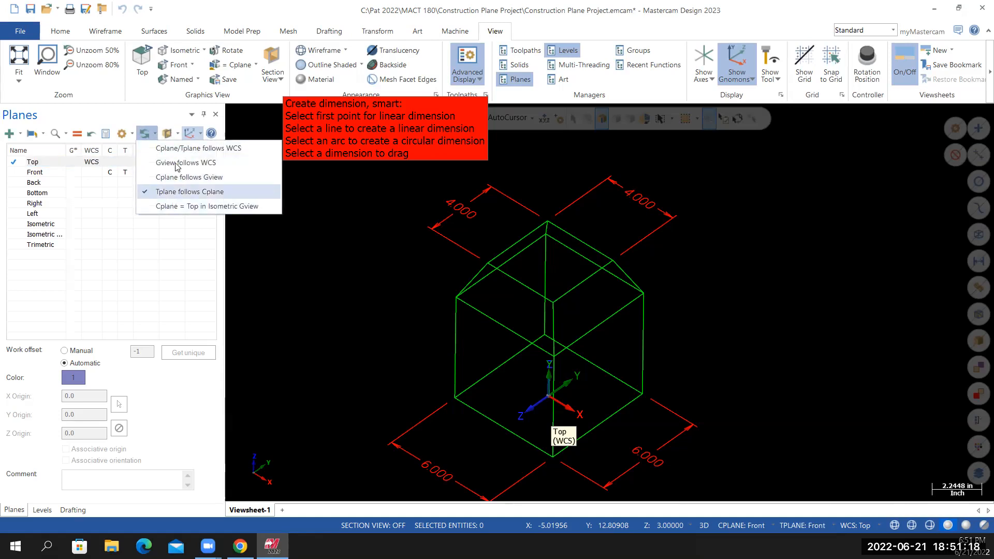
left_click(171, 193)
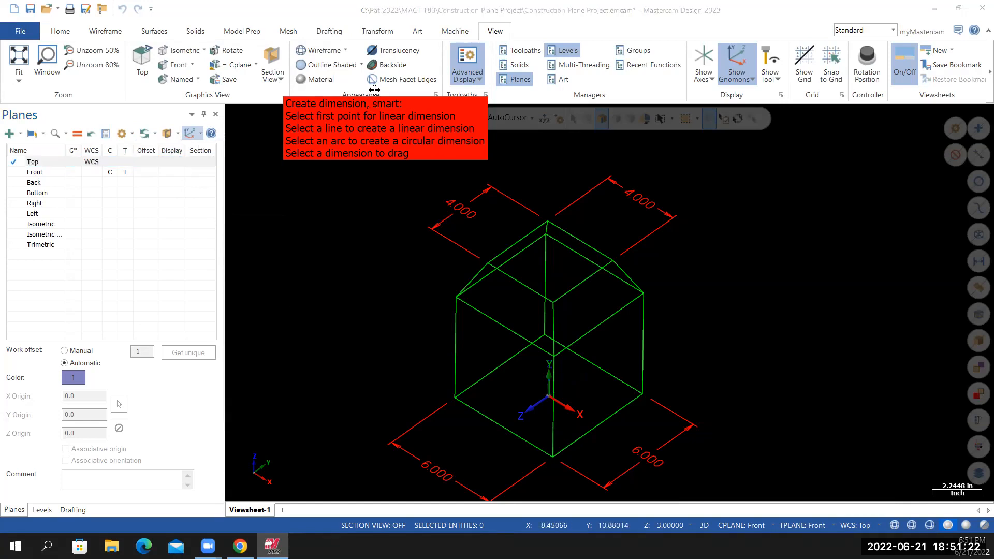
left_click(42, 511)
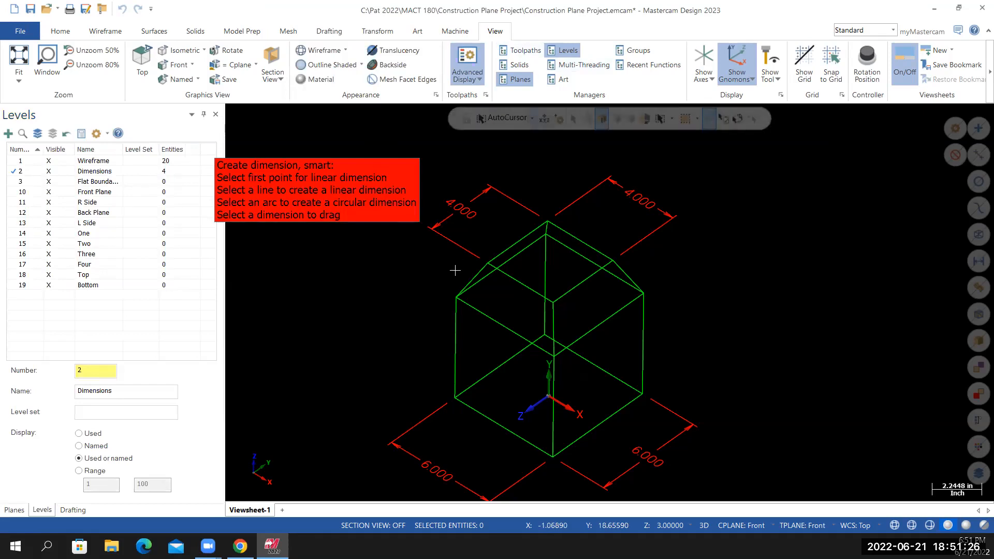
Dimension the height of the box's left vertical edge, placing the dimension outside the part in the Front construction plane
left_click(332, 32)
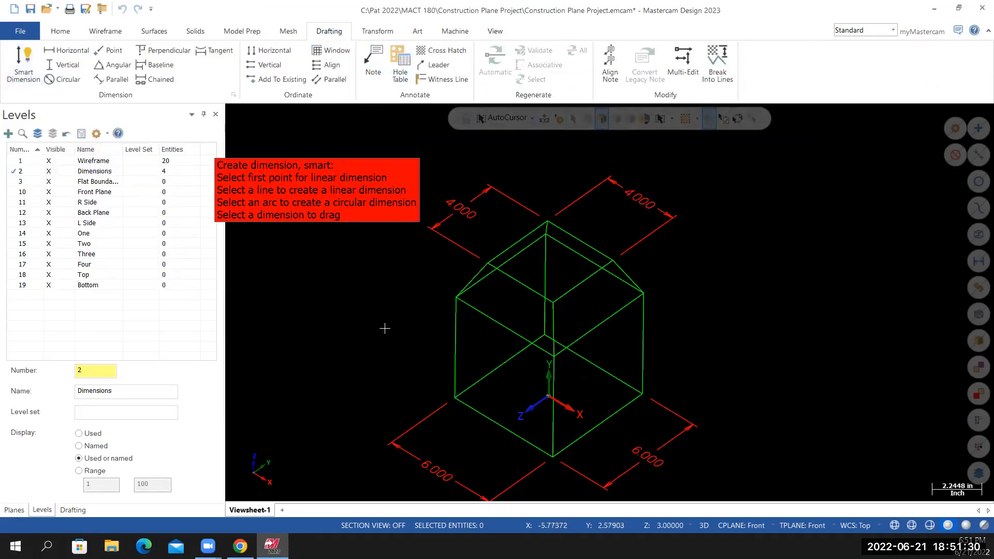
left_click(449, 318)
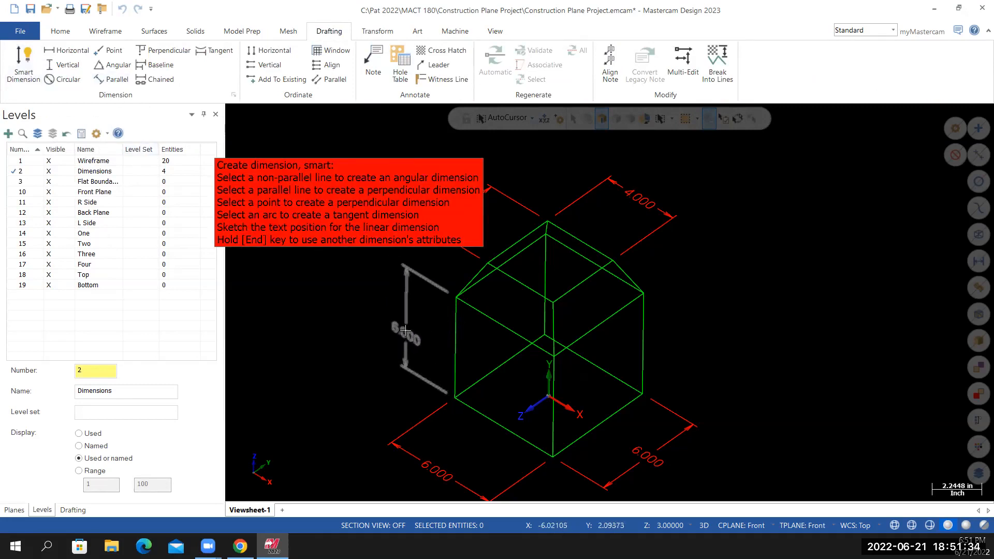
left_click(387, 314)
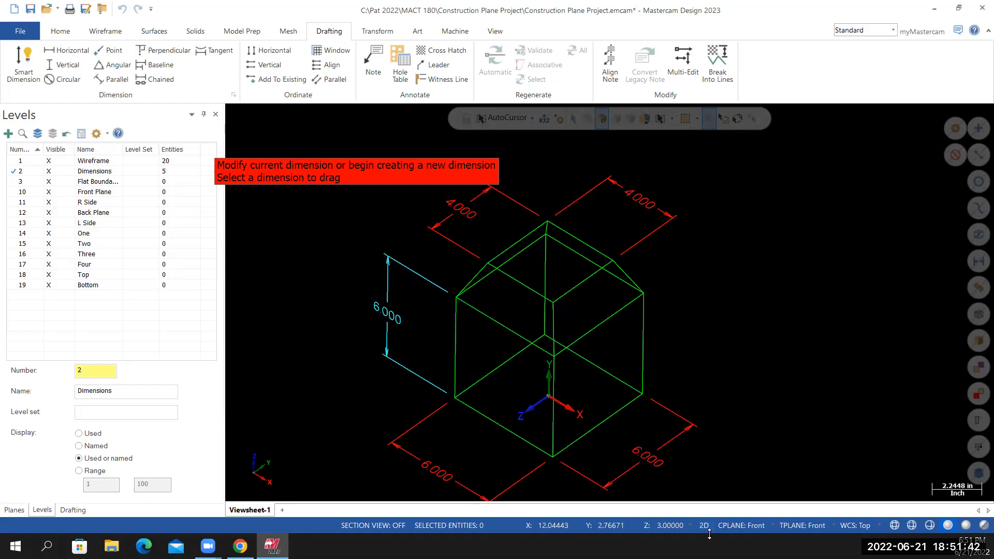
Set the Z depth to 0 and dimension the overall height from the front bottom edge to the midpoint of the right top edge
left_click(533, 448)
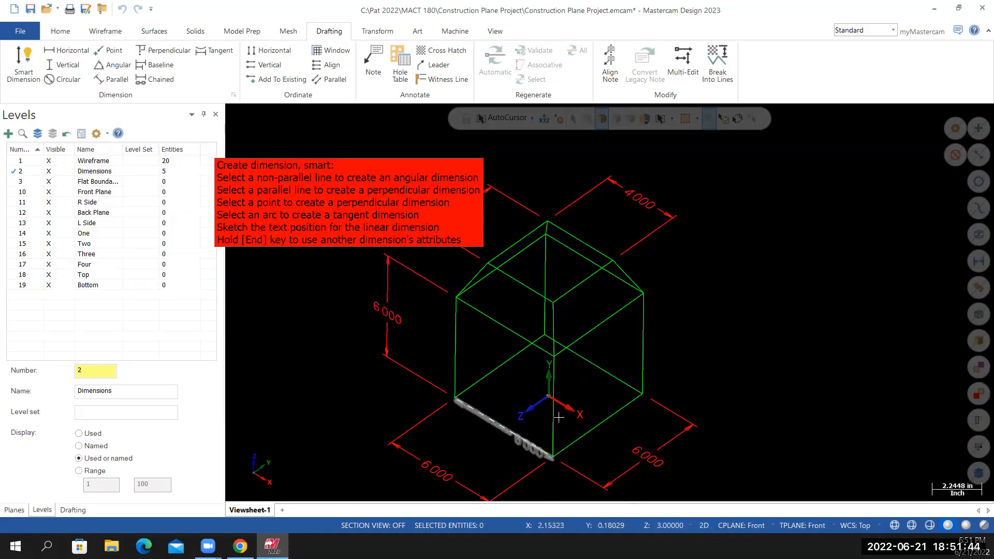
left_click(586, 280)
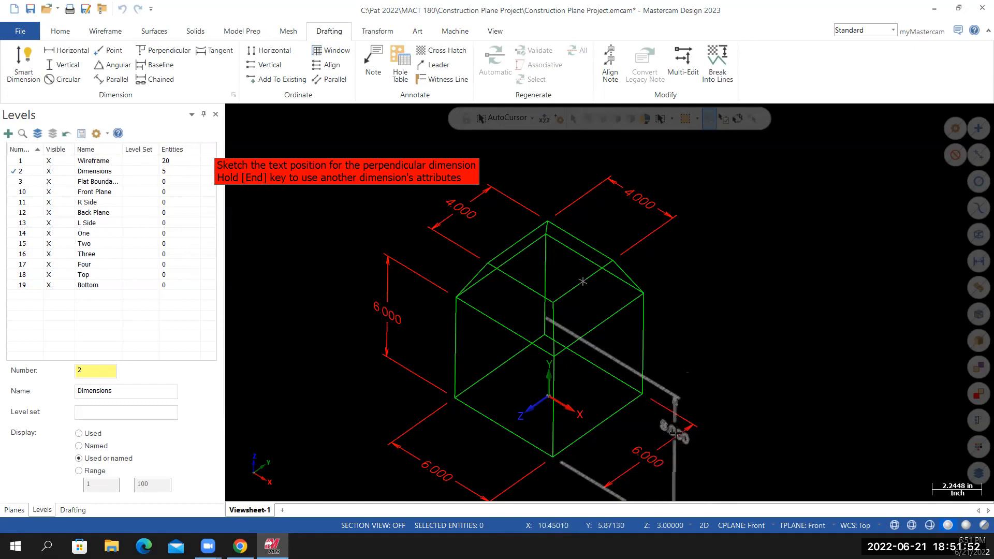
left_click(669, 525)
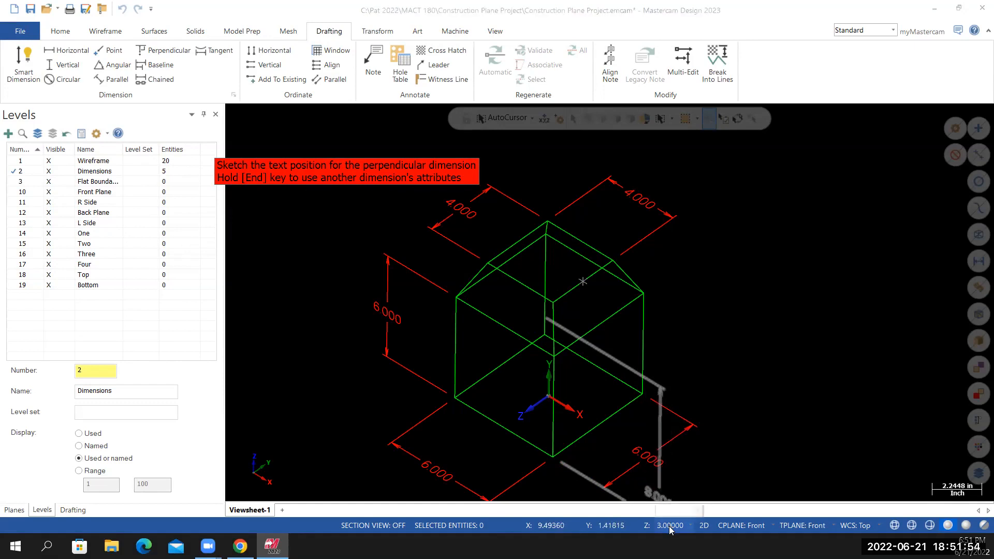
type("0")
key("Return")
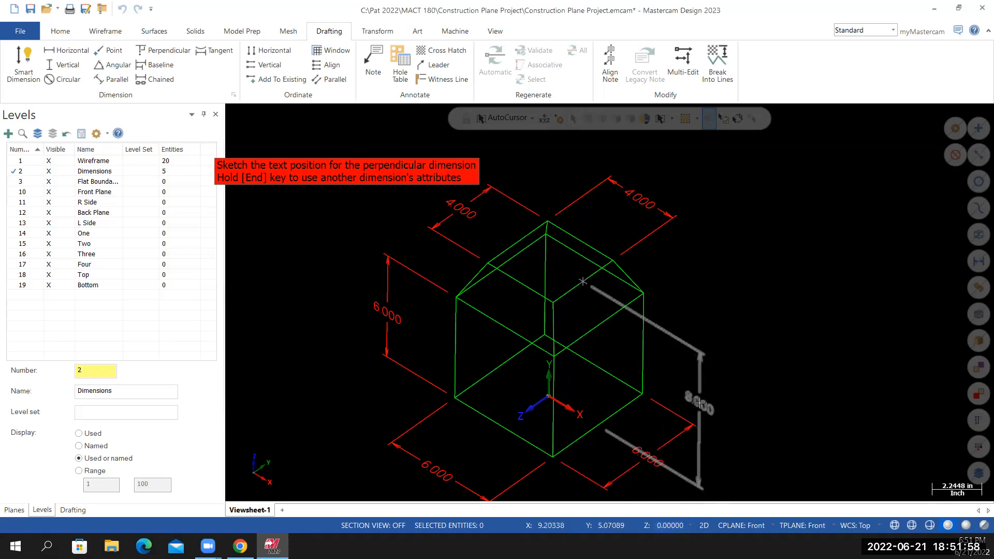
left_click(702, 408)
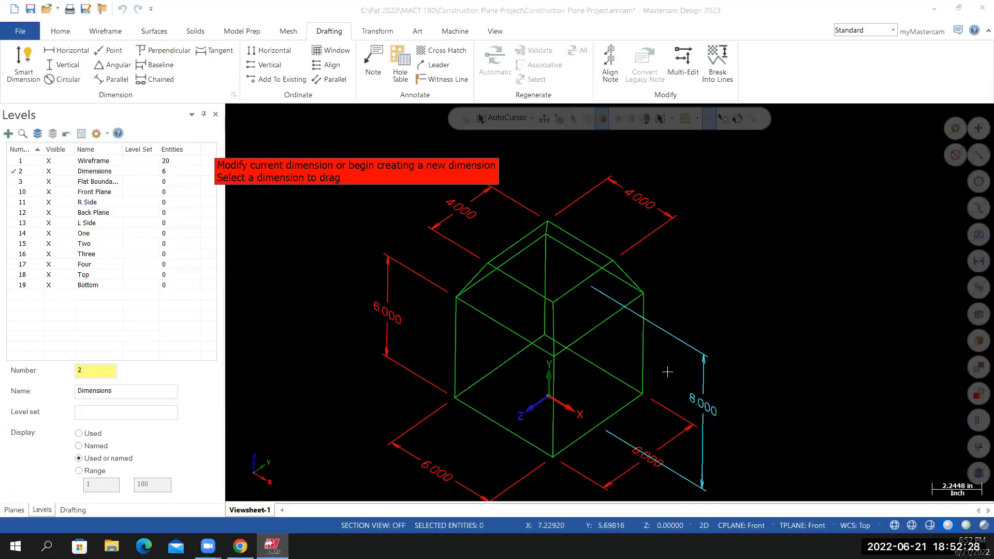
mouse_move(642, 387)
middle_mouse_down()
mouse_move(659, 368)
mouse_move(648, 365)
mouse_move(654, 387)
mouse_move(643, 386)
middle_mouse_up()
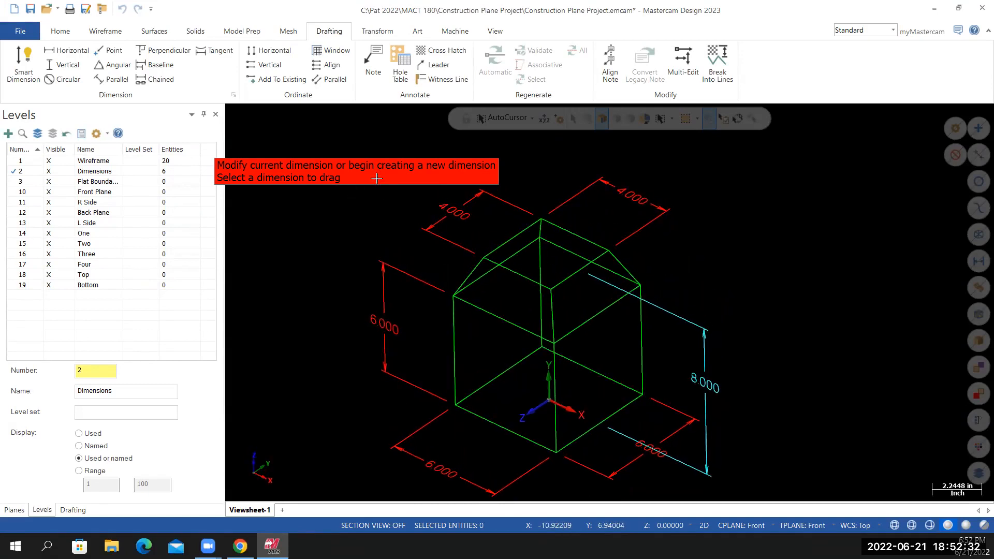
left_click(297, 258)
key("Escape")
mouse_move(394, 341)
middle_mouse_down()
mouse_move(417, 346)
mouse_move(402, 359)
mouse_move(435, 320)
mouse_move(569, 303)
mouse_move(565, 316)
middle_mouse_up()
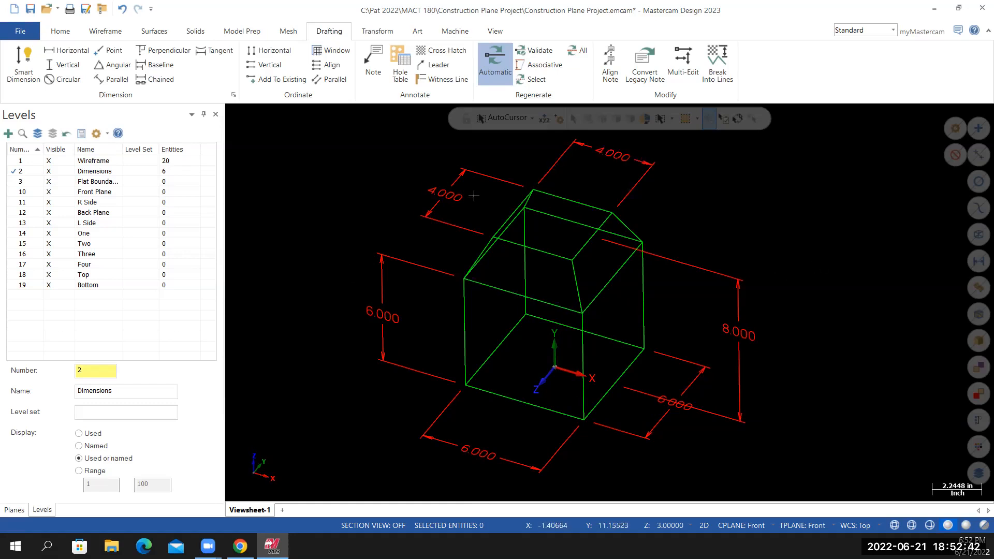
Switch to the project page in Chrome and compare the dimensions required in the isometric and side-view drawings
left_click(240, 547)
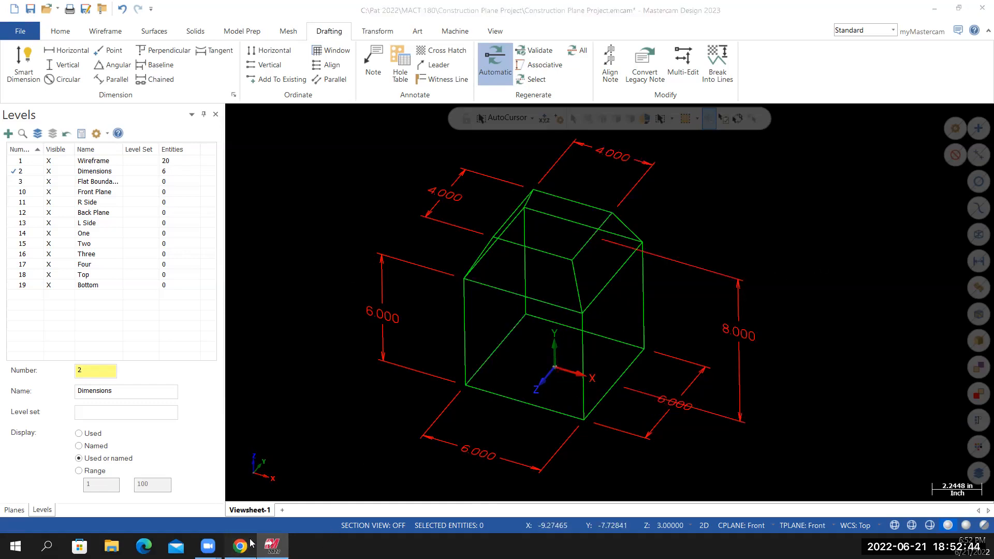
scroll(512, 396, "up", 5)
scroll(512, 396, "up", 4)
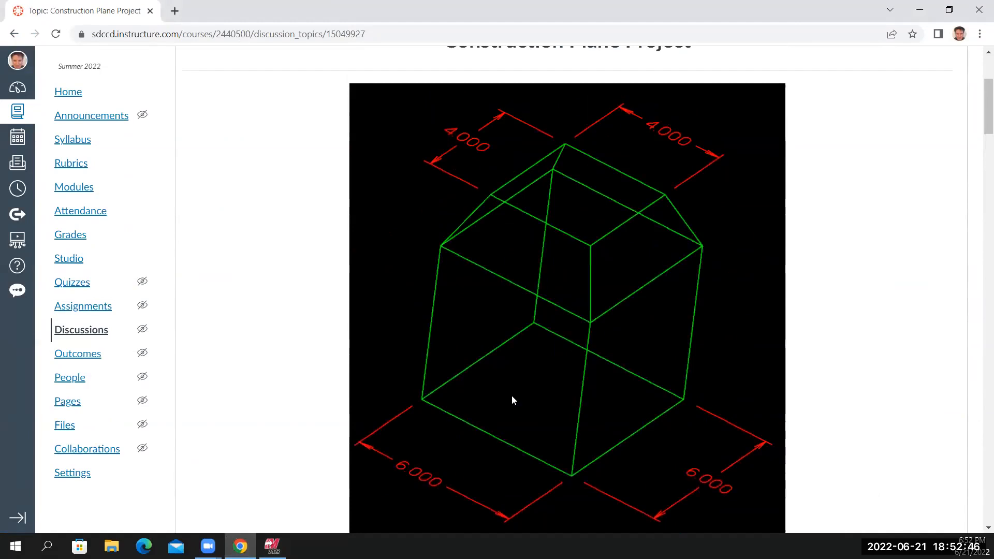
scroll(511, 396, "down", 4)
scroll(514, 397, "down", 5)
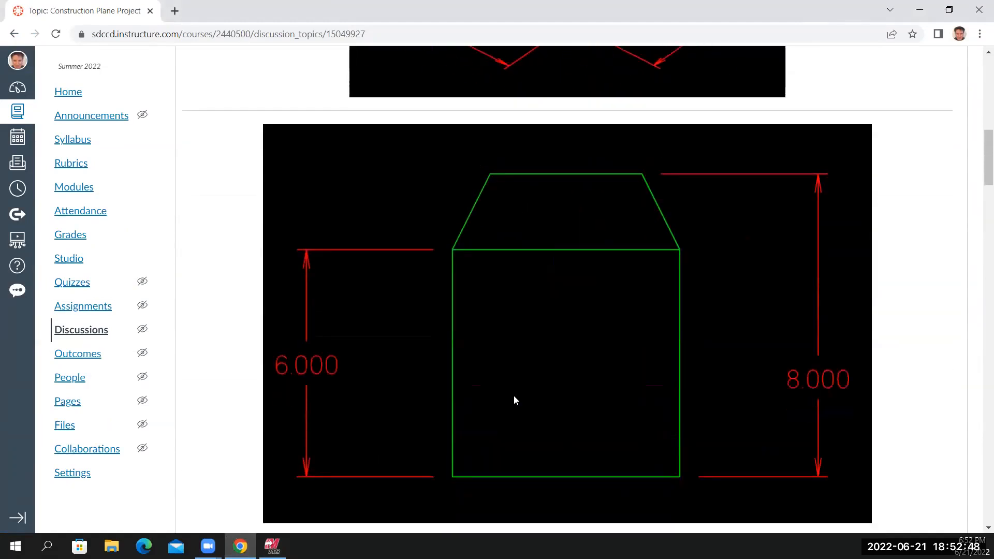
scroll(513, 396, "down", 3)
scroll(511, 409, "up", 4)
scroll(511, 408, "up", 3)
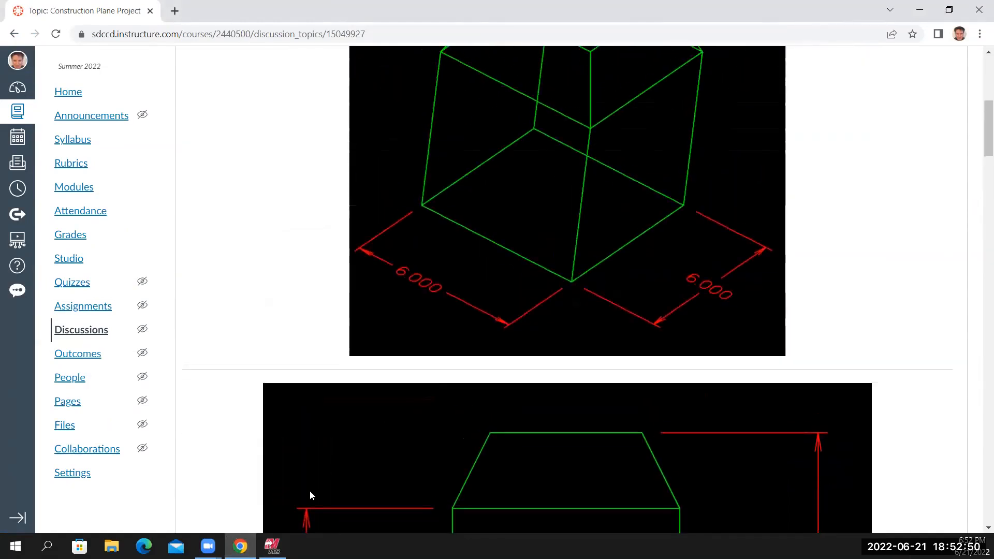
Switch to Mastercam, make level 3 Flat Boundary Surfaces the active level and hide the Dimensions level
left_click(272, 546)
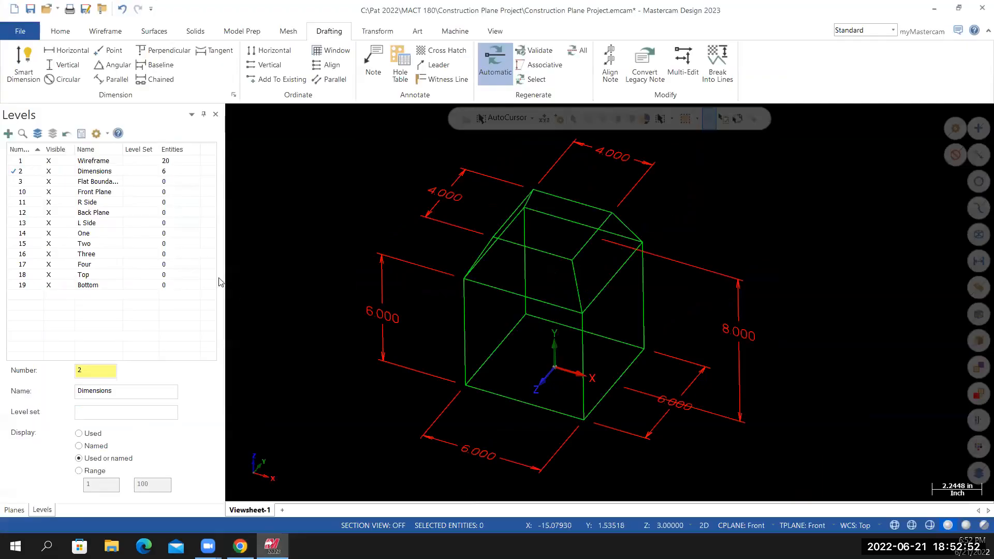
left_click(16, 183)
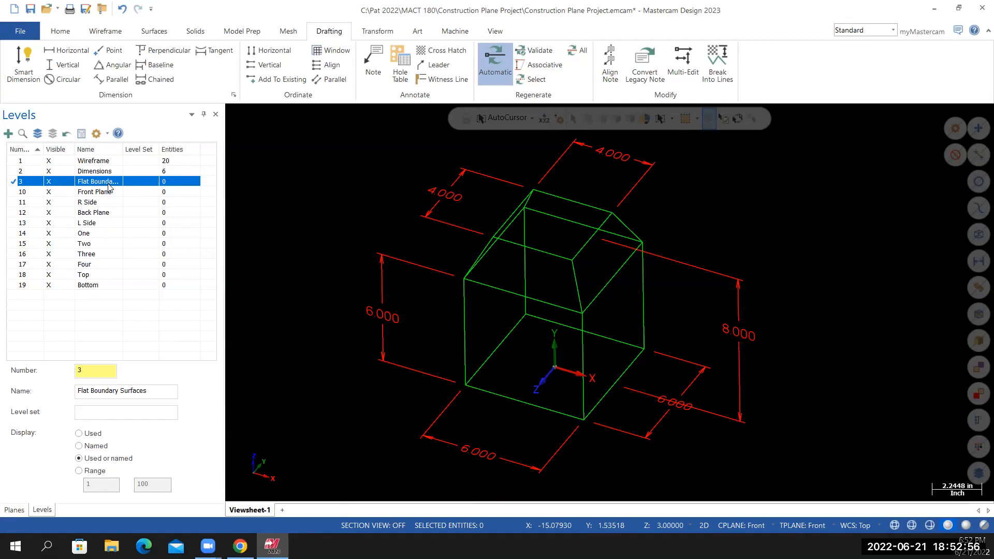
left_click(49, 171)
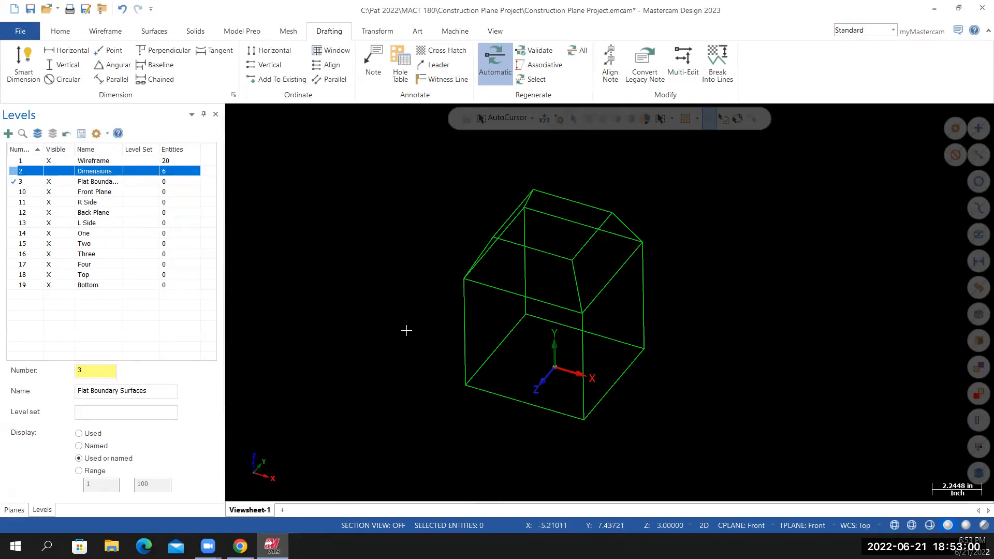
Show the whole wireframe in the Isometric view and save the part file under its existing name
right_click(368, 233)
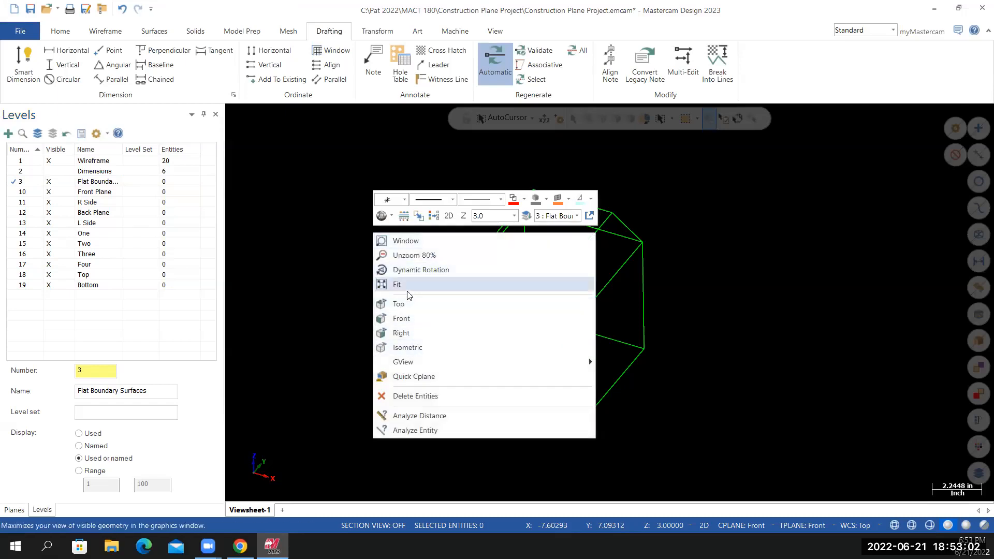
left_click(409, 348)
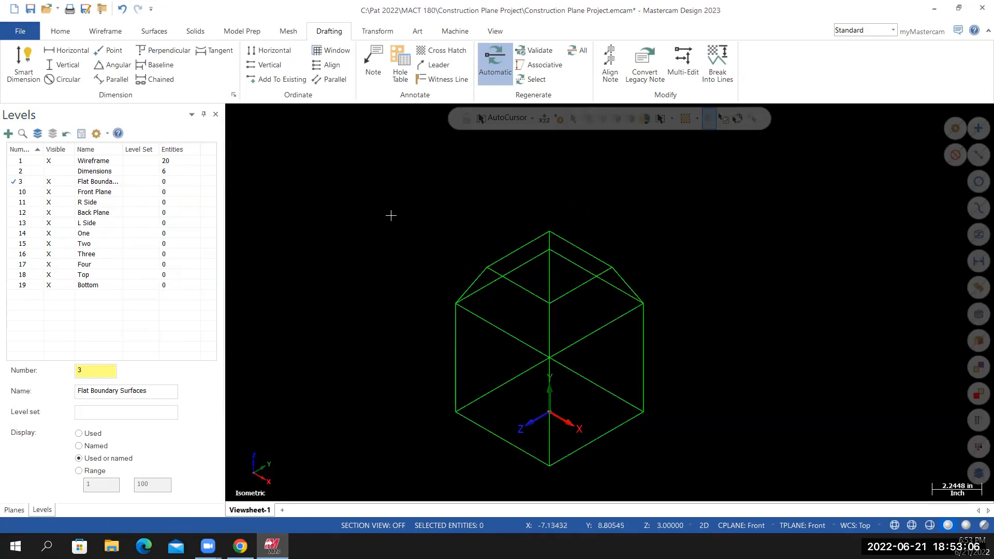
right_click(391, 215)
left_click(409, 265)
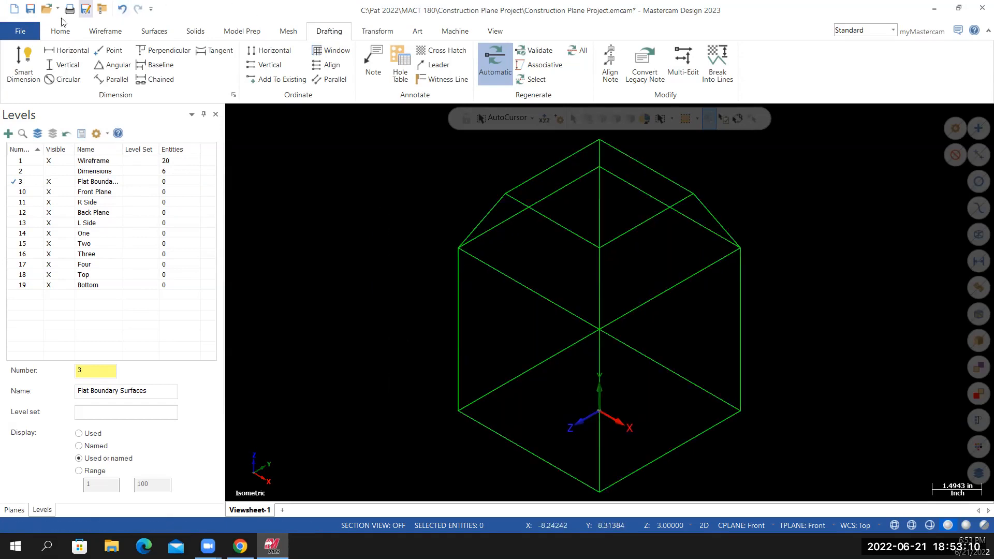
left_click(19, 32)
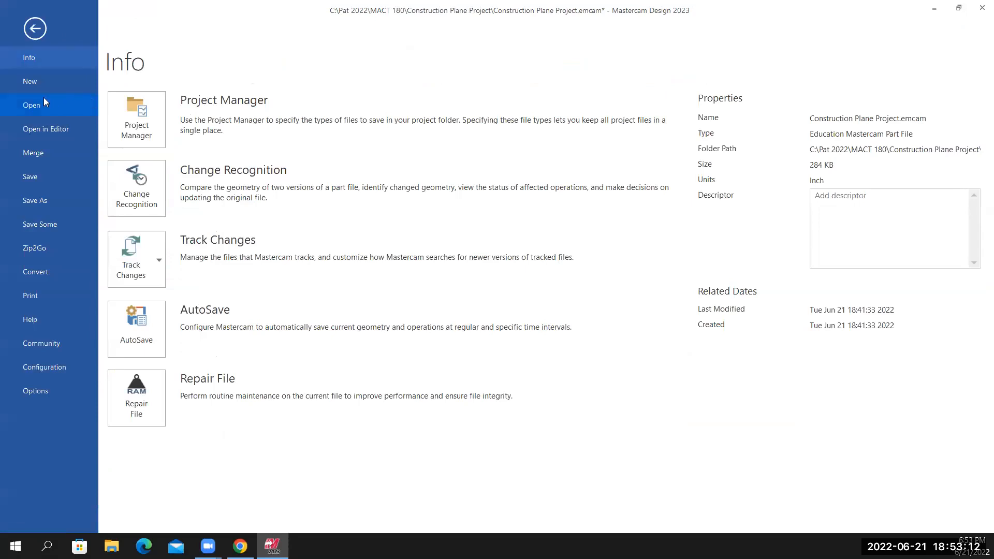
left_click(23, 179)
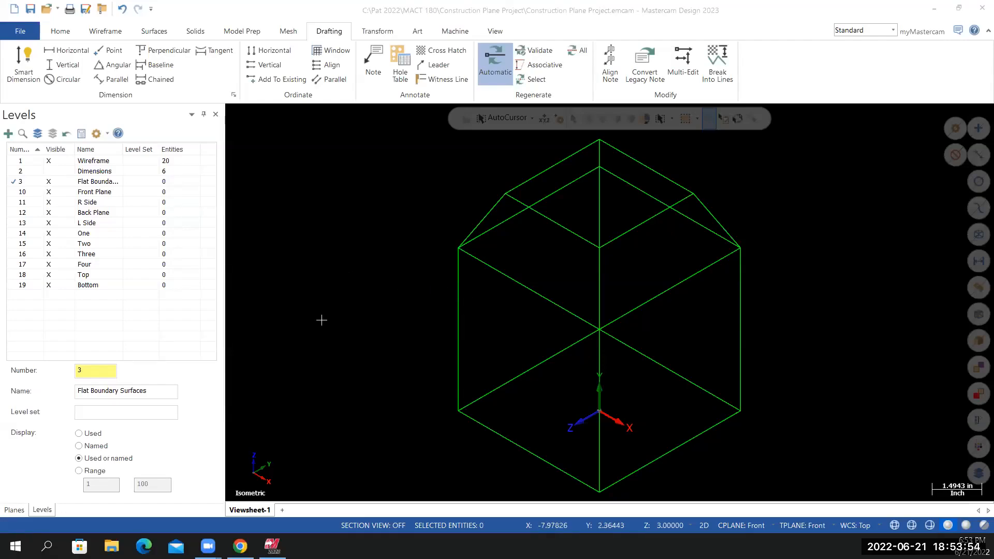
Switch to the project page in Chrome and read the modeling steps for the Construction Plane Project
left_click(240, 546)
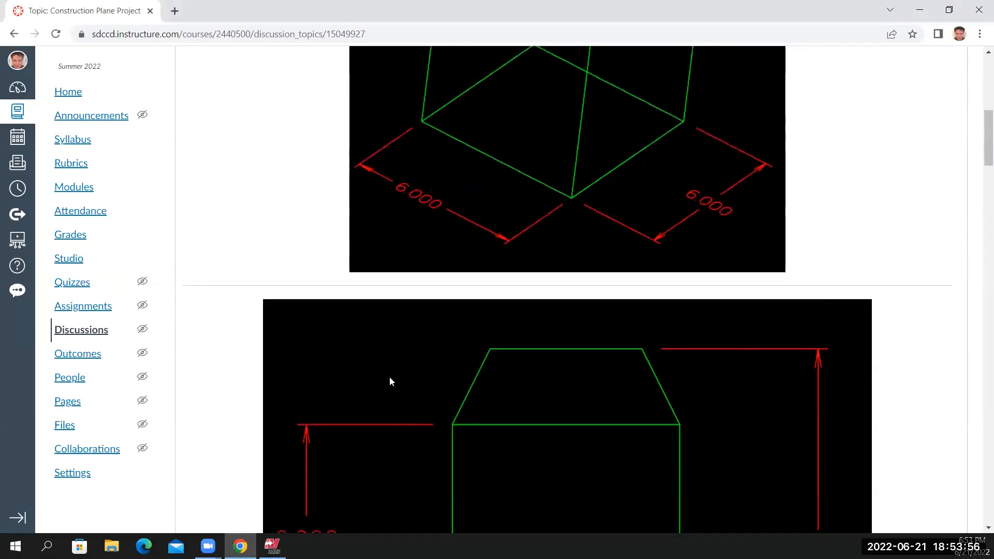
scroll(391, 382, "down", 15)
scroll(390, 383, "down", 20)
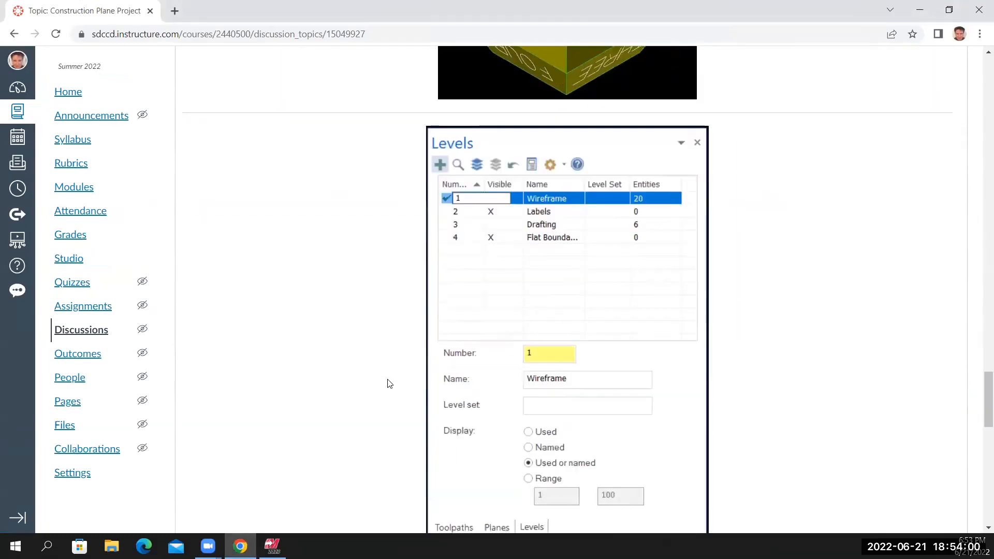
scroll(390, 384, "down", 10)
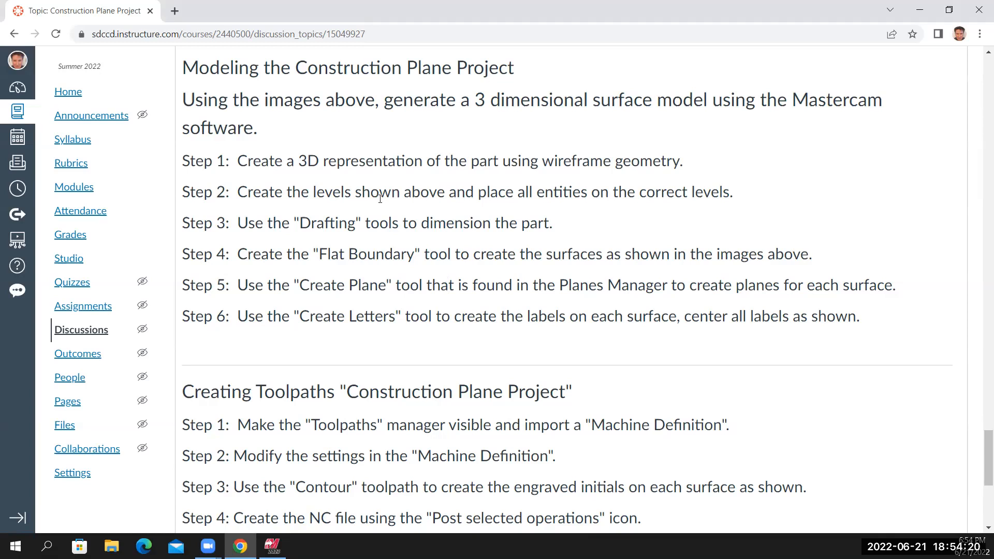
scroll(384, 280, "up", 3)
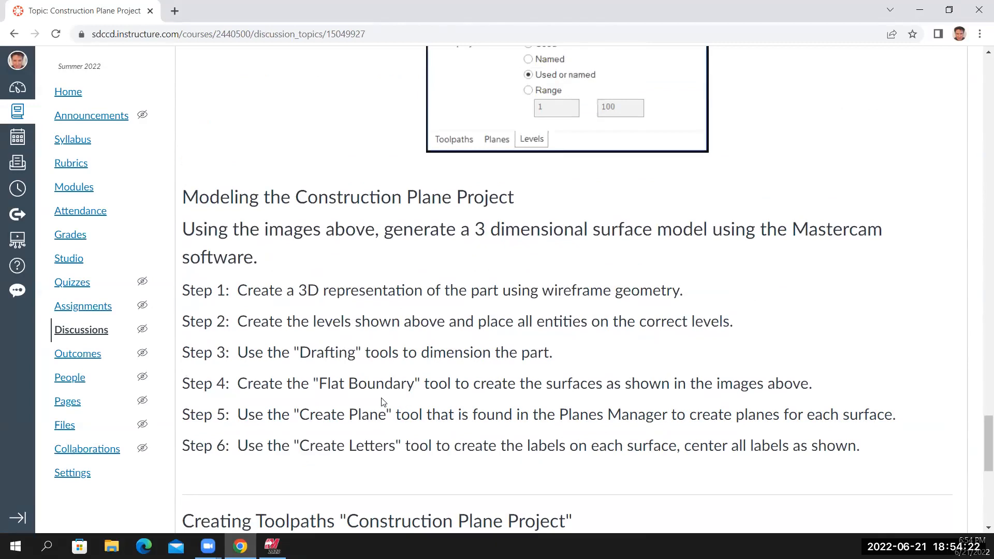
Switch to Mastercam and create a Flat Boundary surface on the front face from the chain of its four lower-body wireframe edges
left_click(272, 546)
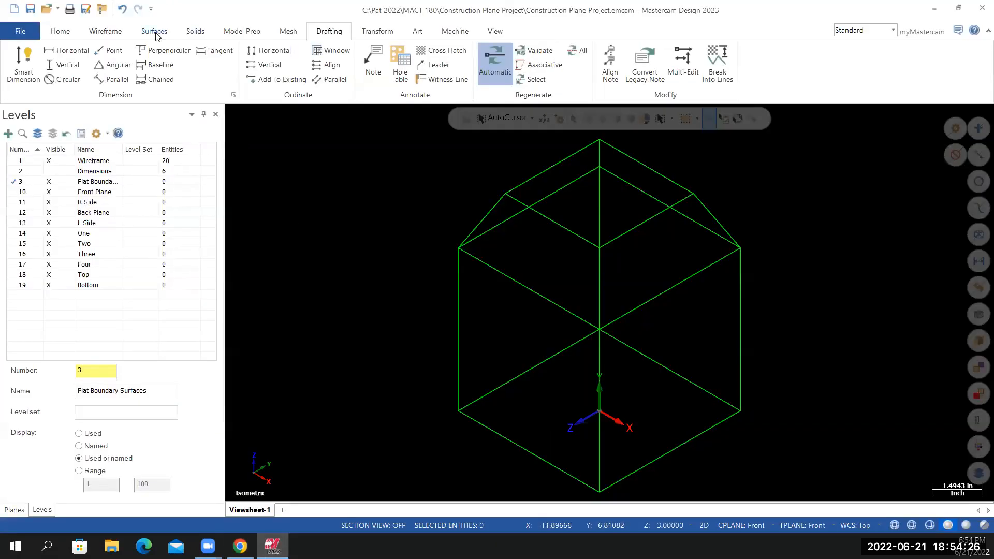
left_click(155, 32)
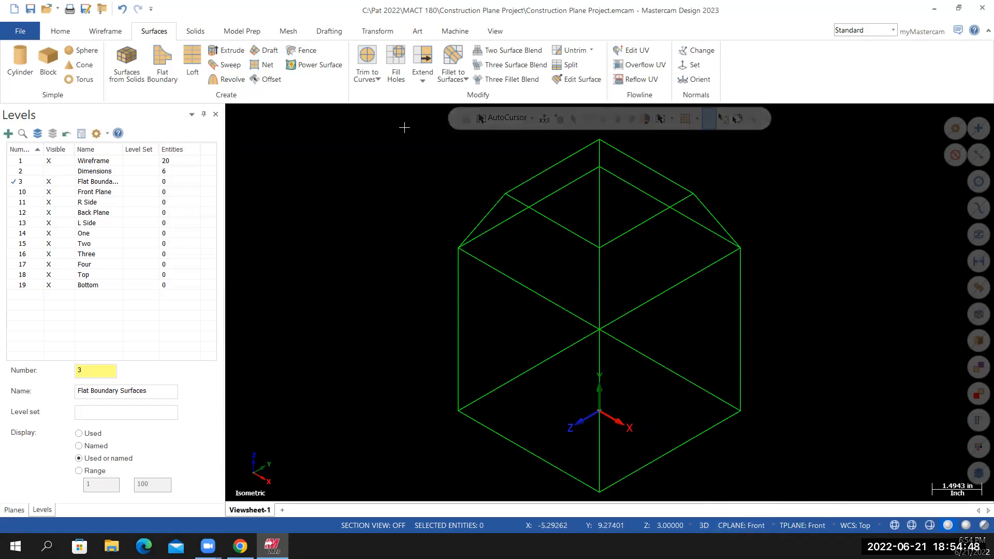
left_click(162, 62)
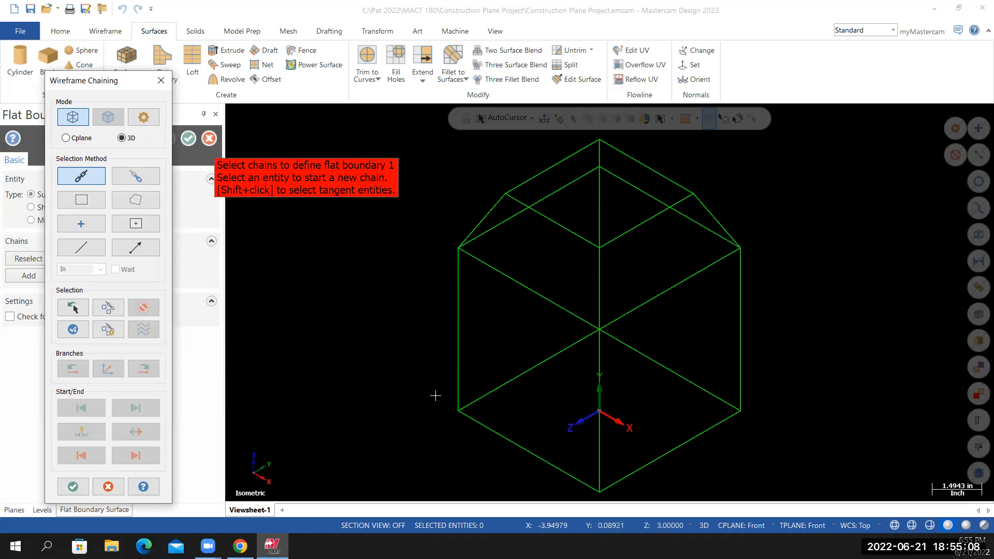
left_click(450, 384)
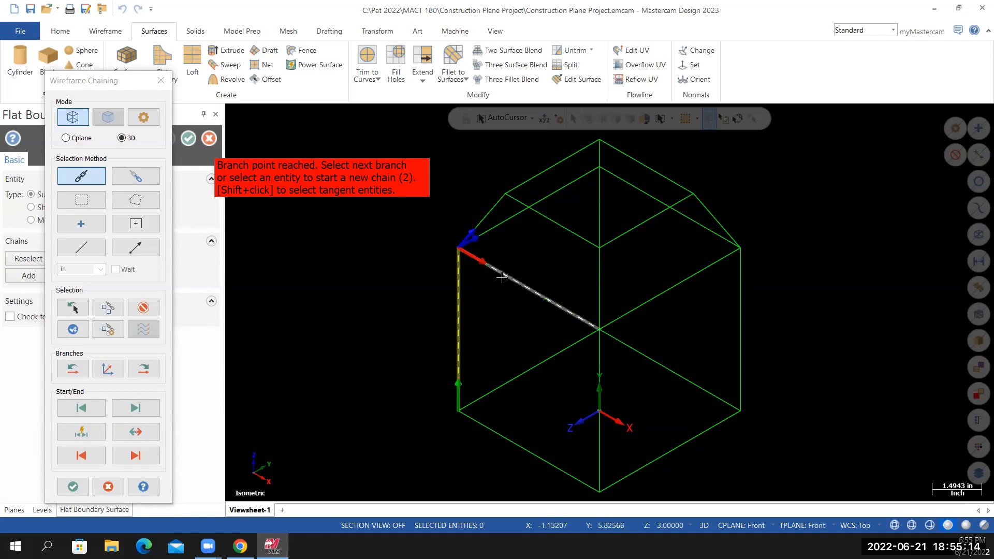
left_click(472, 256)
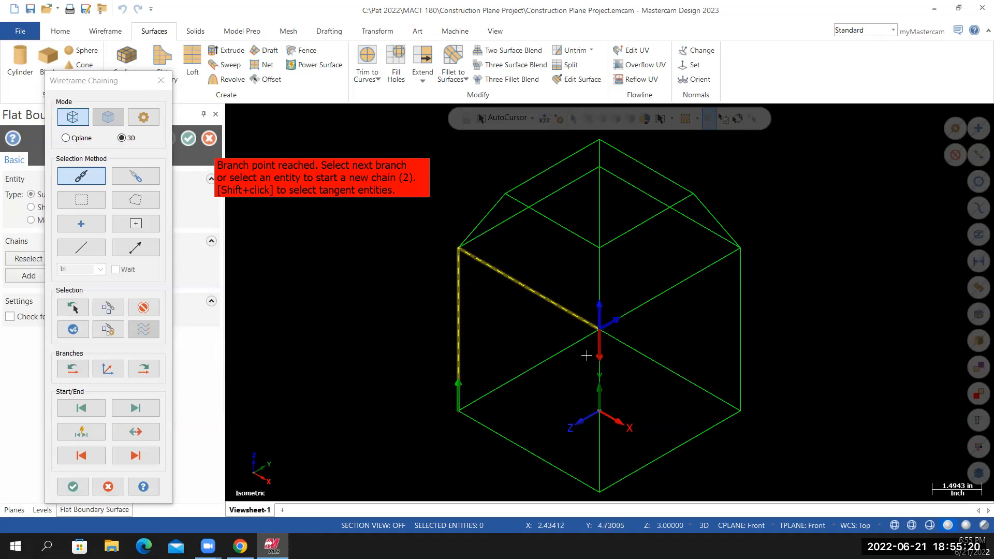
middle_click_drag(585, 369, 614, 324)
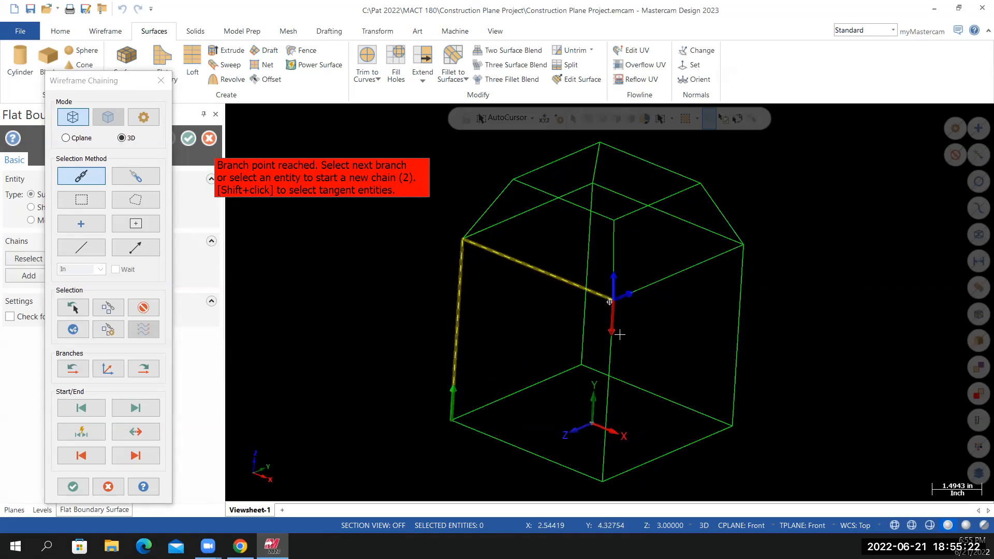
left_click(614, 317)
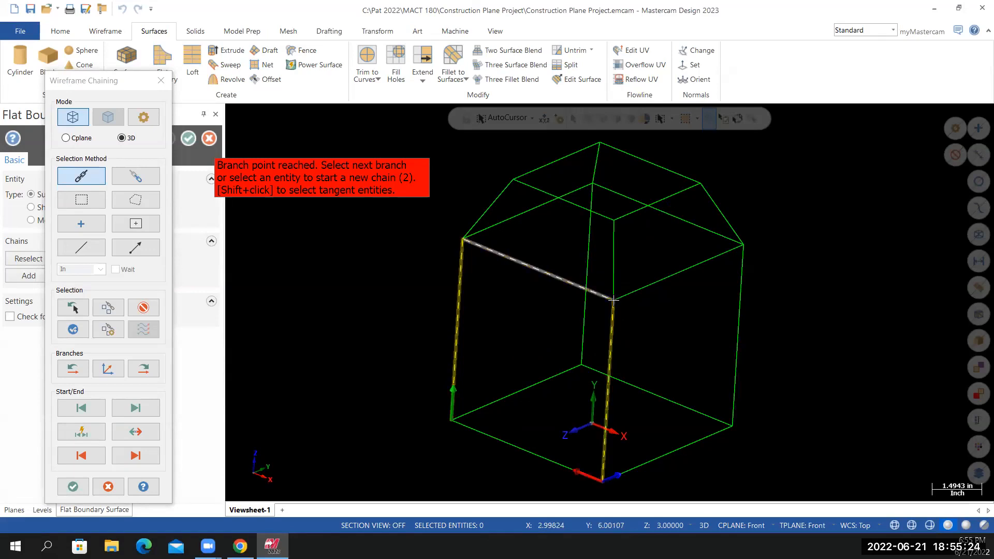
left_click(582, 473)
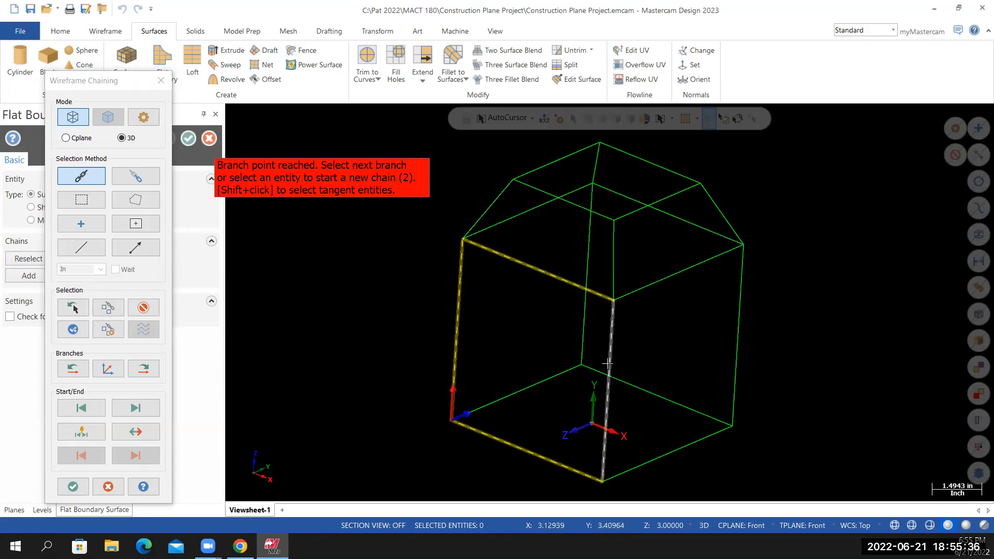
left_click(451, 377)
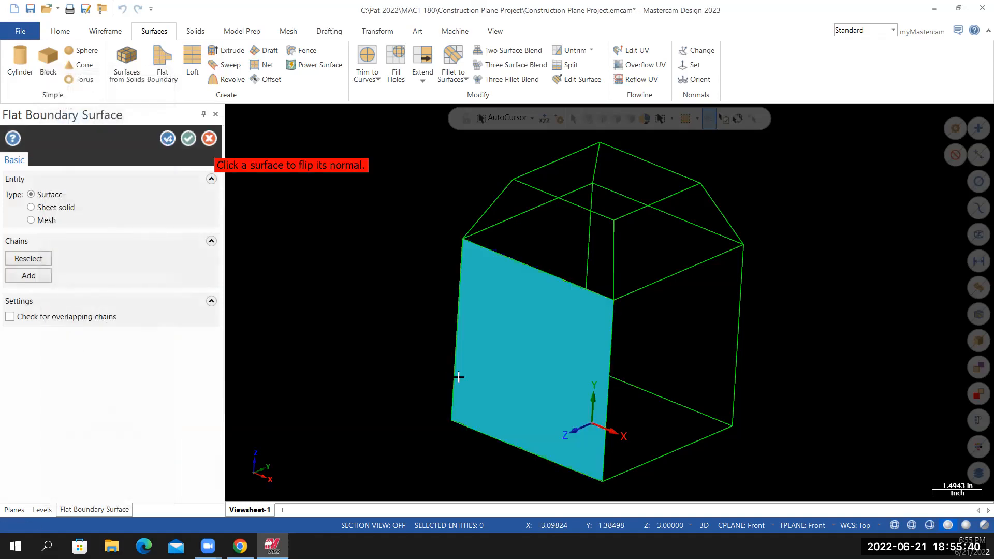
mouse_move(535, 361)
middle_mouse_down()
mouse_move(410, 390)
mouse_move(453, 370)
mouse_move(535, 359)
mouse_move(683, 408)
mouse_move(596, 386)
mouse_move(475, 390)
mouse_move(528, 367)
mouse_move(510, 404)
mouse_move(533, 389)
mouse_move(588, 382)
middle_mouse_up()
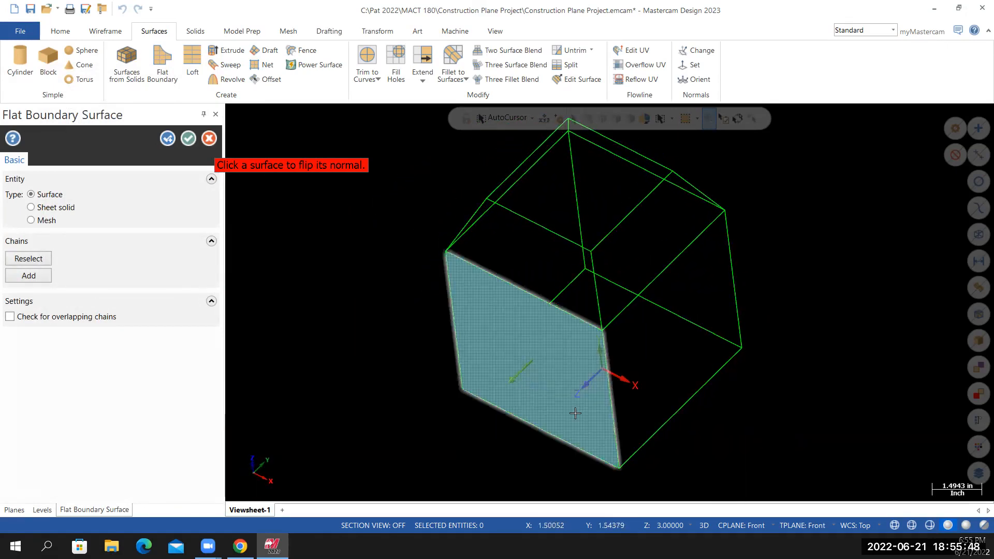
left_click(168, 139)
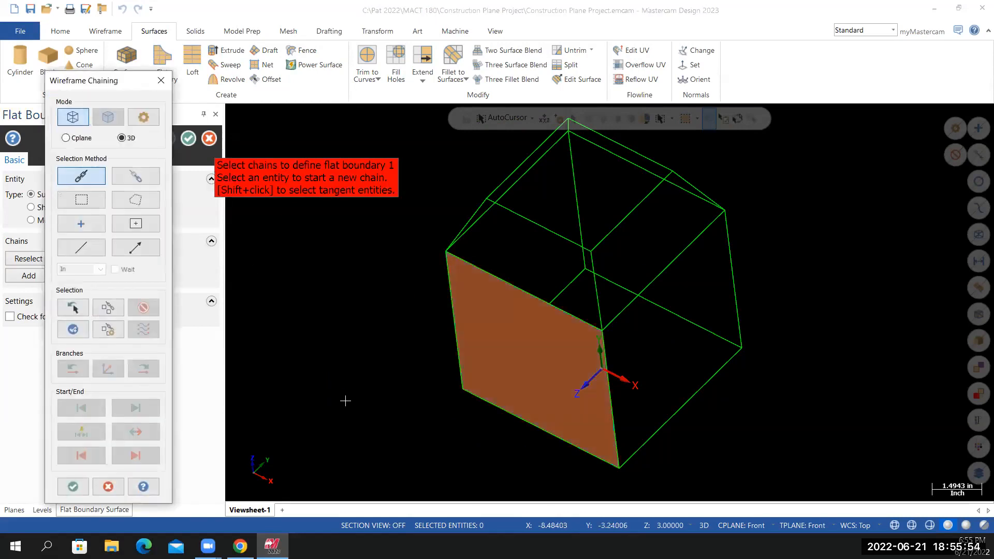
Create a Flat Boundary surface on the right side face by chaining its two vertical, upper and base edges
mouse_move(356, 354)
middle_mouse_down()
mouse_move(366, 325)
mouse_move(336, 371)
mouse_move(357, 362)
mouse_move(340, 358)
middle_mouse_up()
left_click_drag(94, 85, 133, 59)
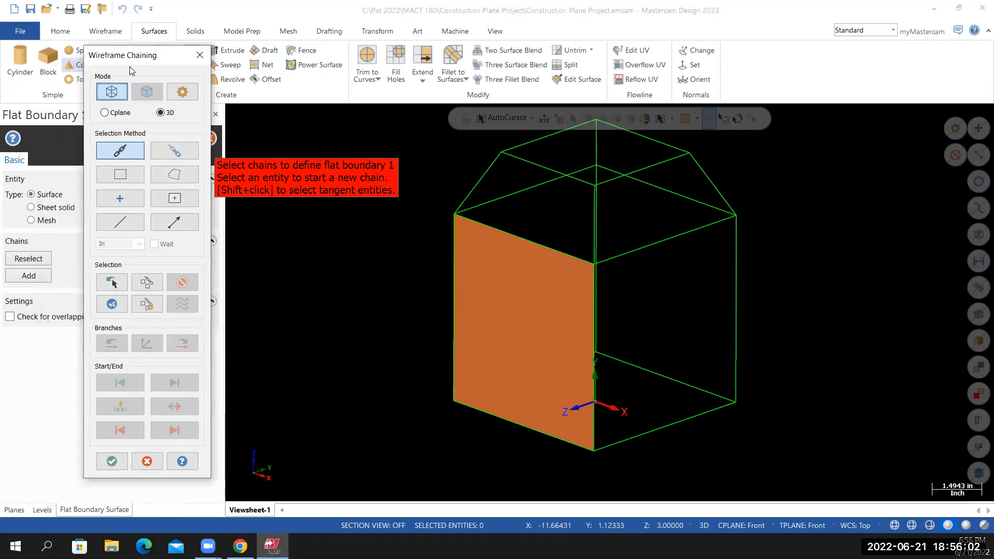
middle_click_drag(846, 387, 650, 358)
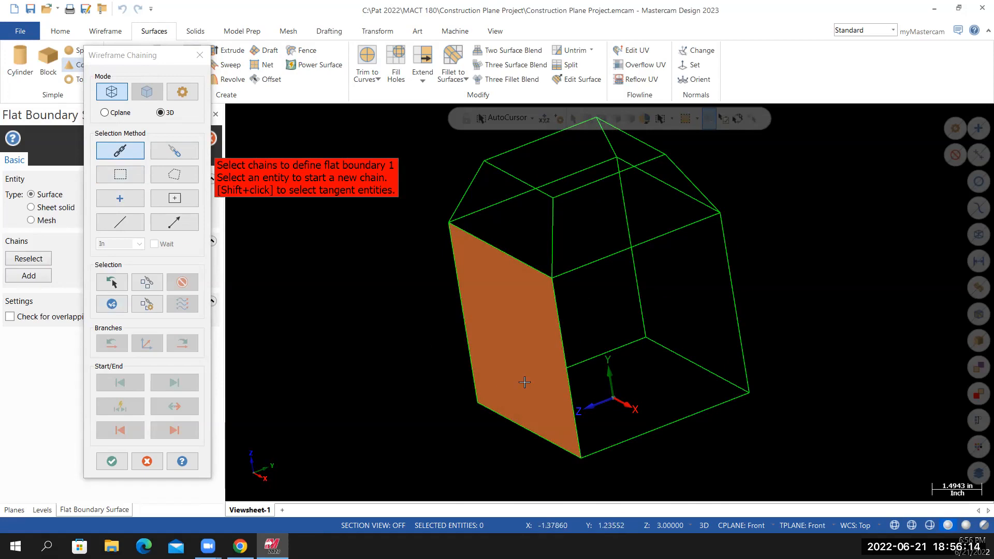
left_click(580, 440)
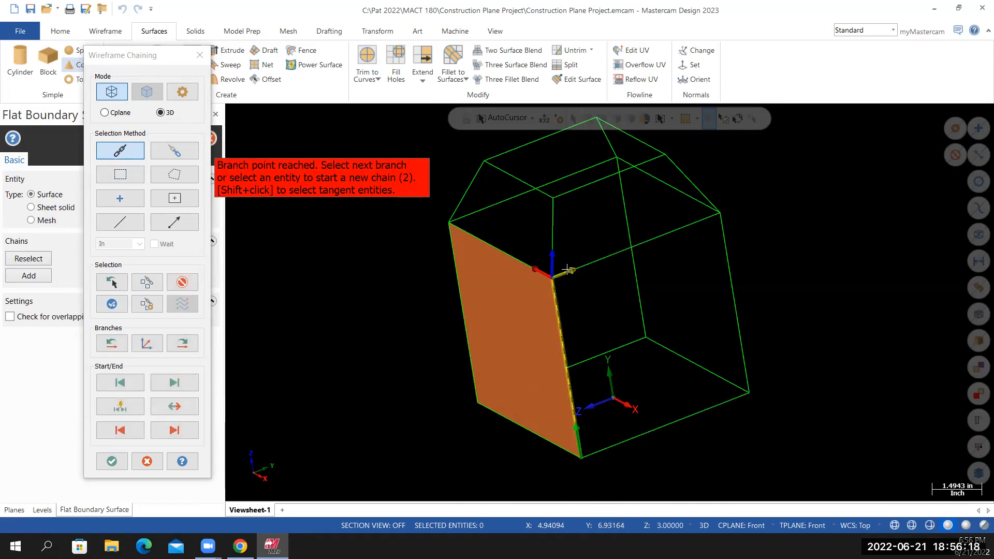
left_click(596, 260)
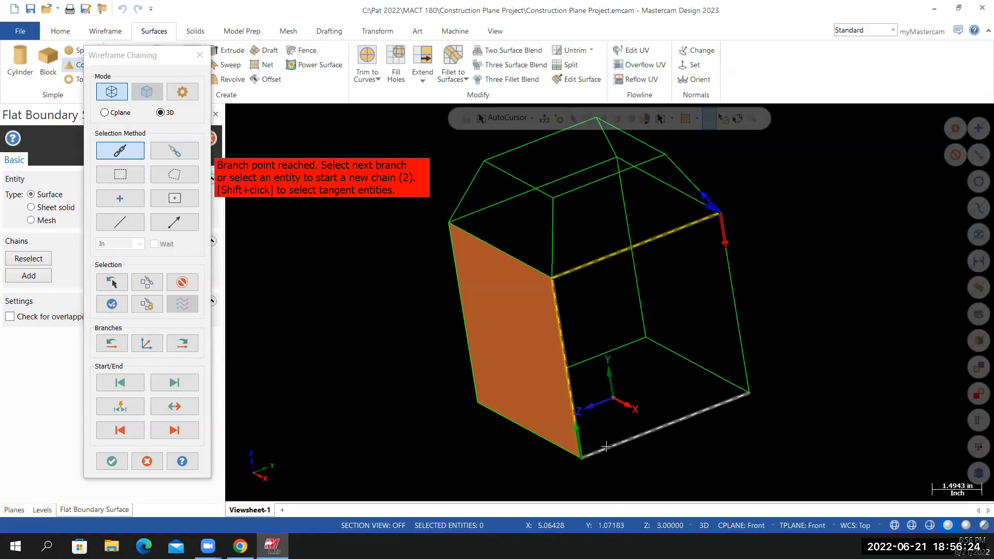
left_click(734, 277)
left_click(720, 413)
middle_click_drag(759, 452, 783, 439)
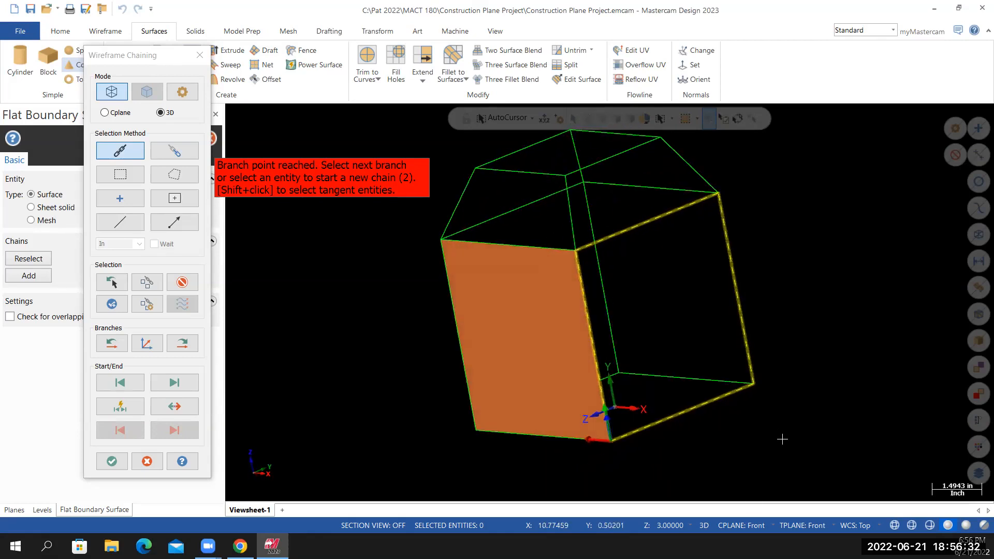
key("Return")
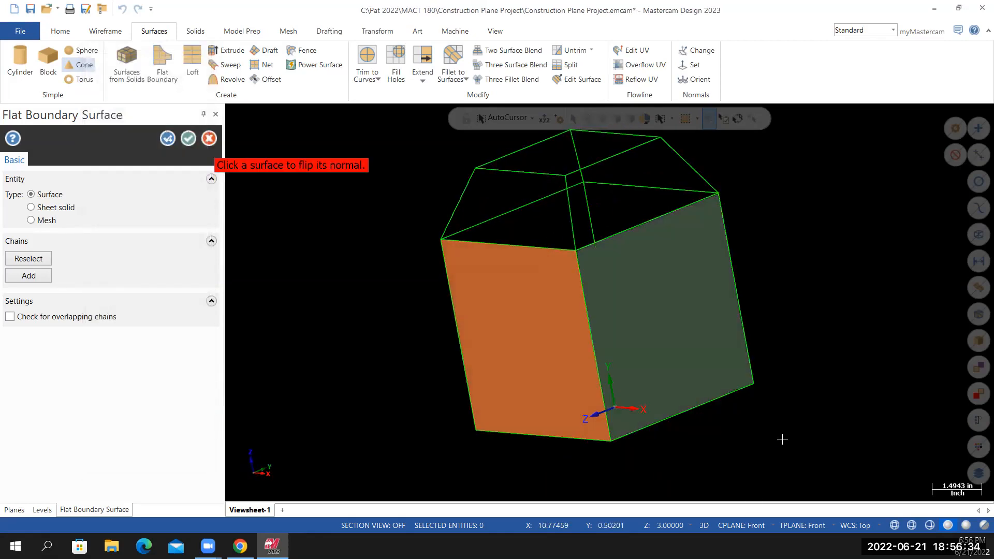
mouse_move(750, 384)
middle_mouse_down()
mouse_move(777, 393)
mouse_move(732, 444)
mouse_move(799, 433)
mouse_move(721, 441)
mouse_move(763, 419)
middle_mouse_up()
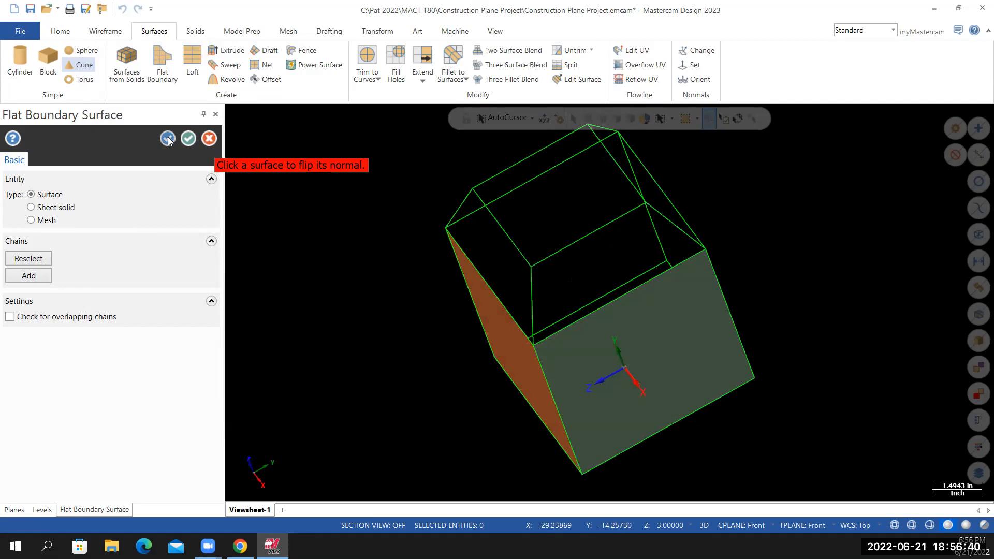
left_click(167, 138)
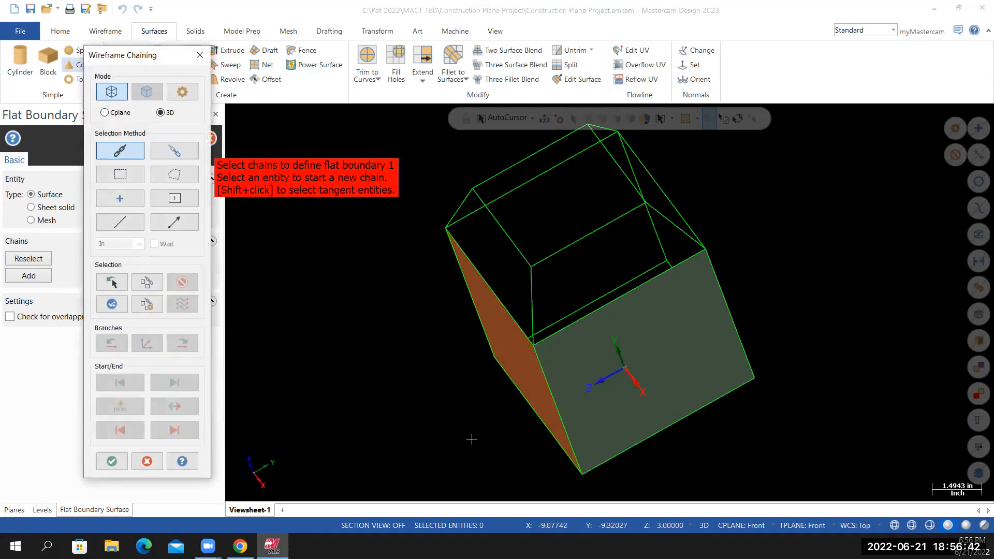
Create a Flat Boundary surface on the back face of the lower body by chaining its four edges
mouse_move(481, 409)
middle_mouse_down()
mouse_move(528, 366)
mouse_move(647, 414)
mouse_move(771, 426)
mouse_move(388, 362)
mouse_move(358, 381)
mouse_move(466, 404)
mouse_move(537, 446)
mouse_move(497, 421)
mouse_move(513, 351)
middle_mouse_up()
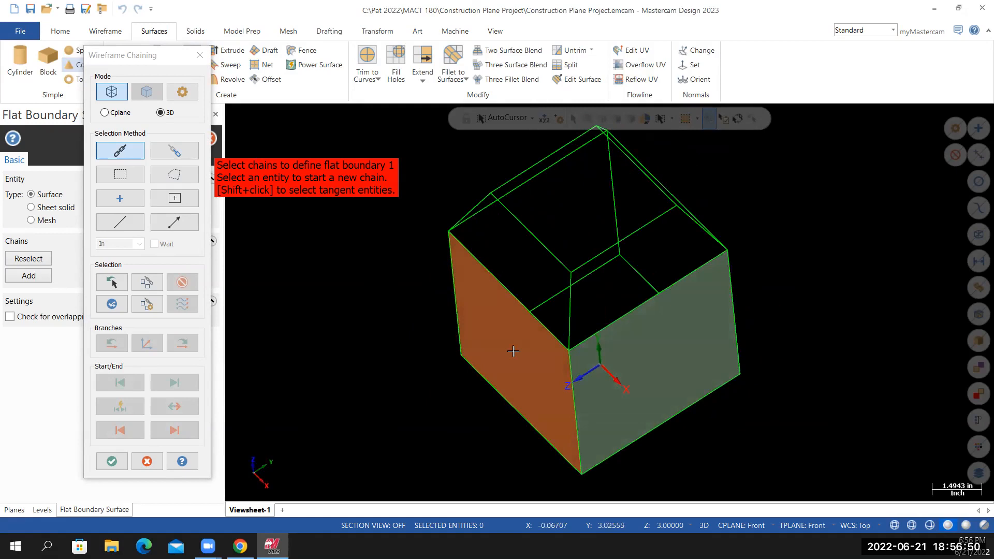
mouse_move(408, 325)
middle_mouse_down()
mouse_move(351, 475)
mouse_move(353, 382)
mouse_move(352, 402)
middle_mouse_up()
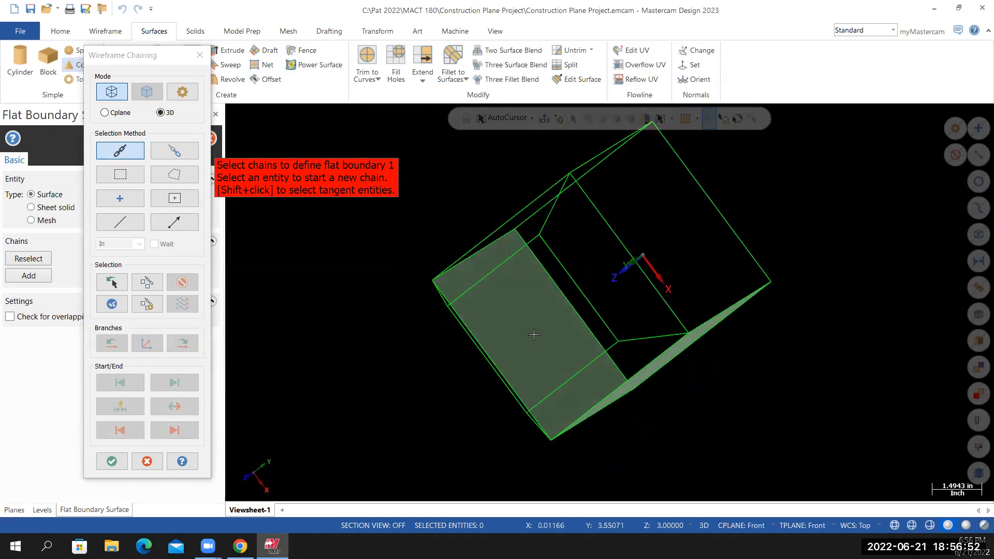
mouse_move(440, 375)
middle_mouse_down()
mouse_move(391, 428)
mouse_move(406, 355)
mouse_move(466, 288)
mouse_move(439, 288)
mouse_move(446, 362)
middle_mouse_up()
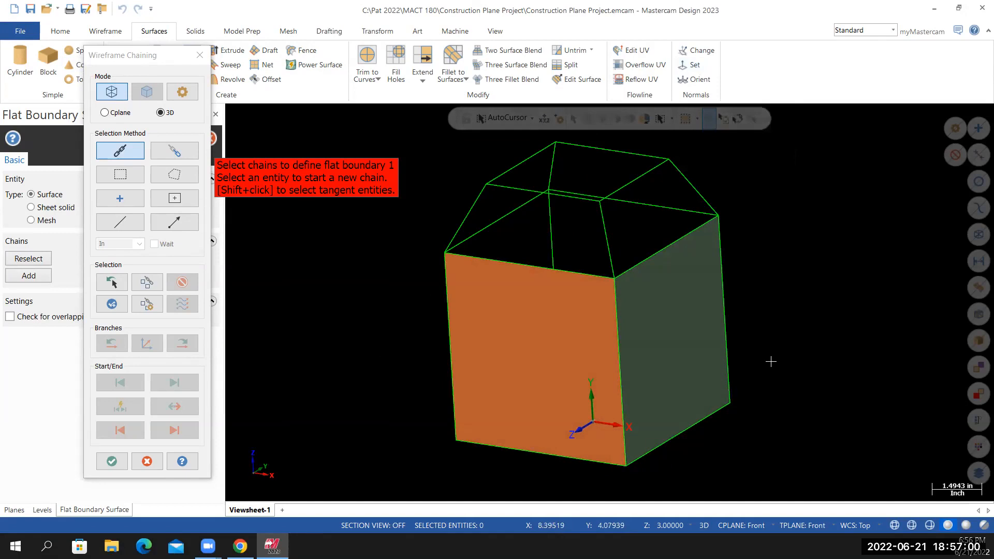
mouse_move(807, 338)
middle_mouse_down()
mouse_move(757, 371)
mouse_move(663, 386)
mouse_move(717, 298)
middle_mouse_up()
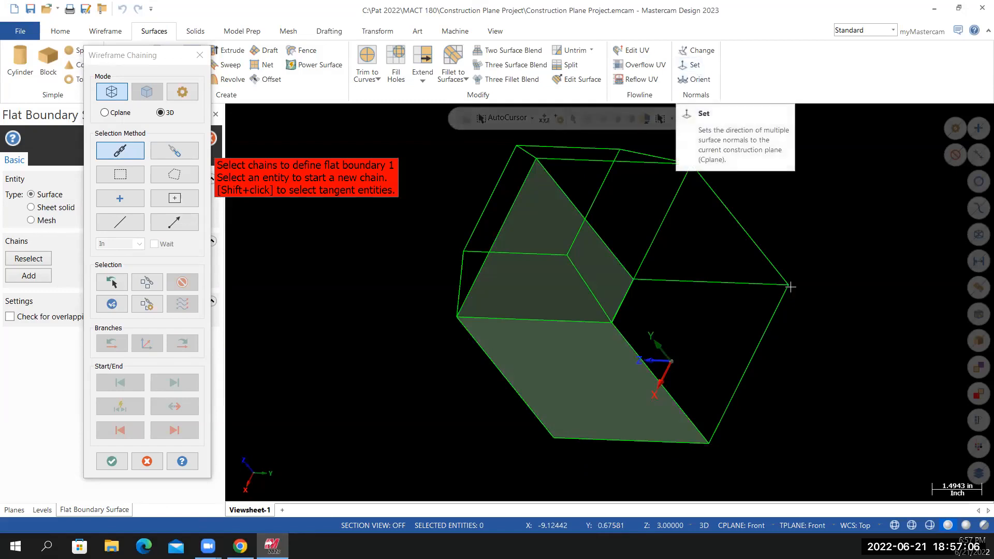
middle_click_drag(824, 413, 788, 389)
left_click(619, 288)
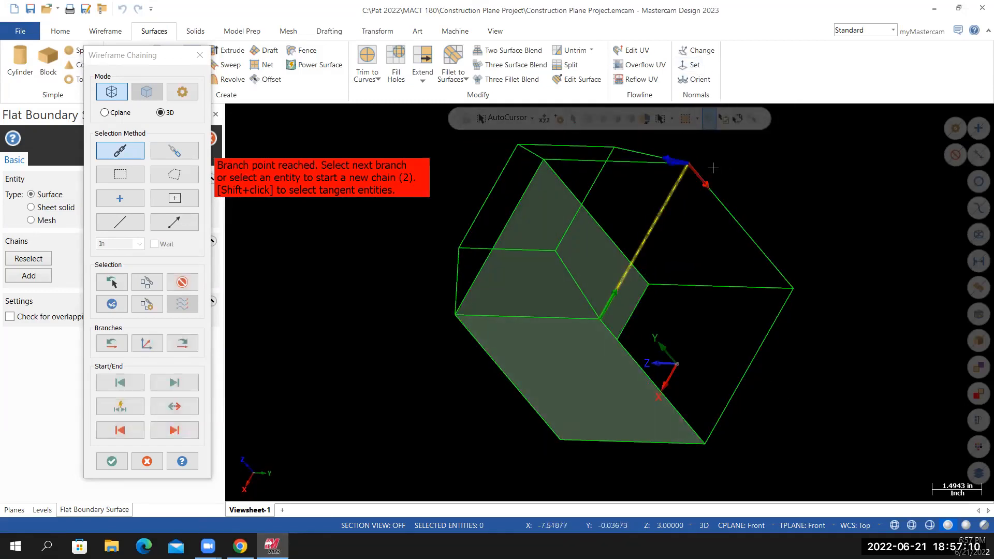
left_click(708, 188)
left_click(780, 310)
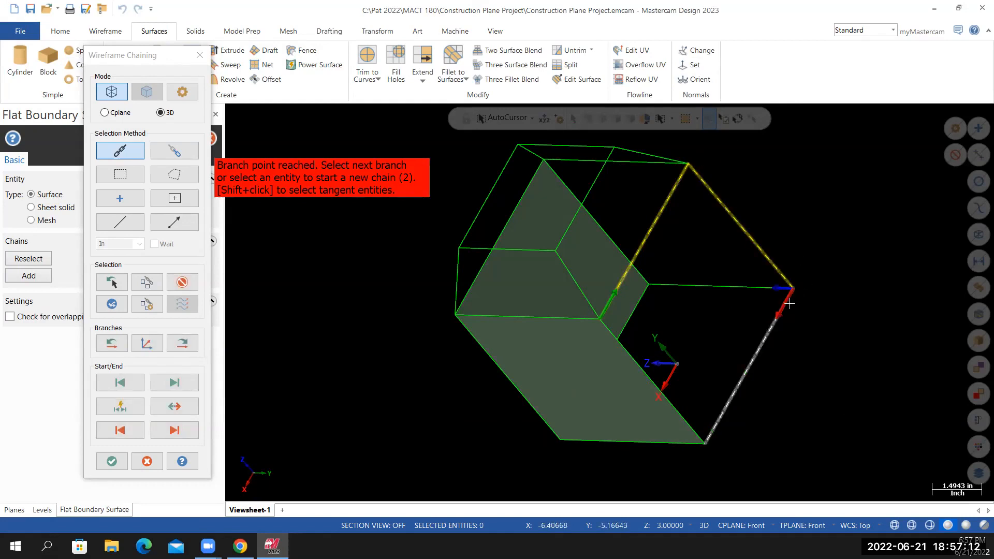
left_click(700, 428)
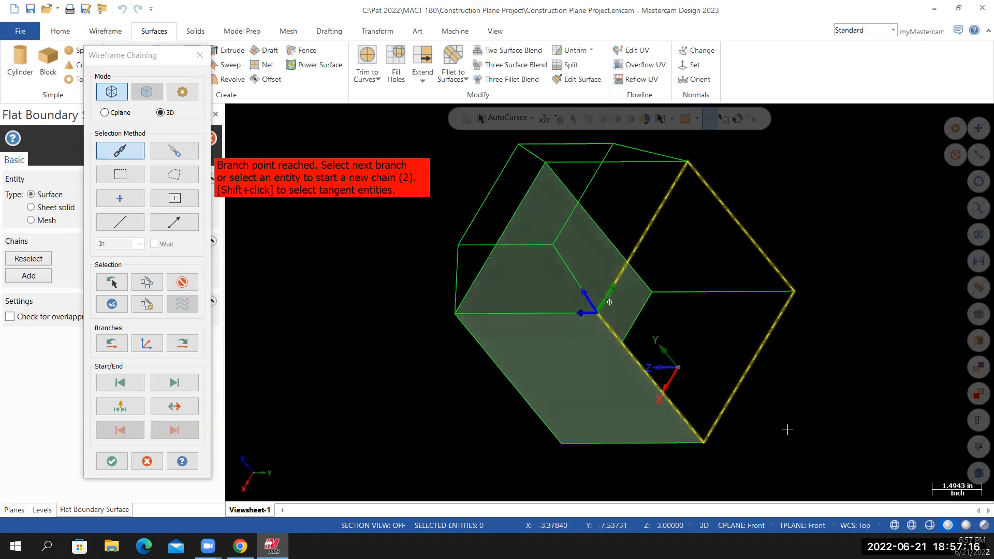
key("Return")
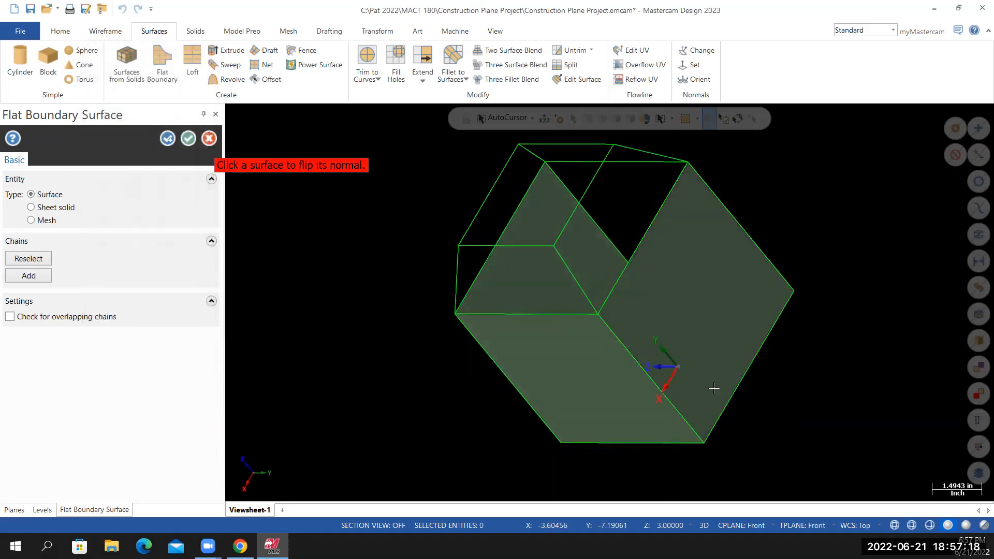
left_click(169, 139)
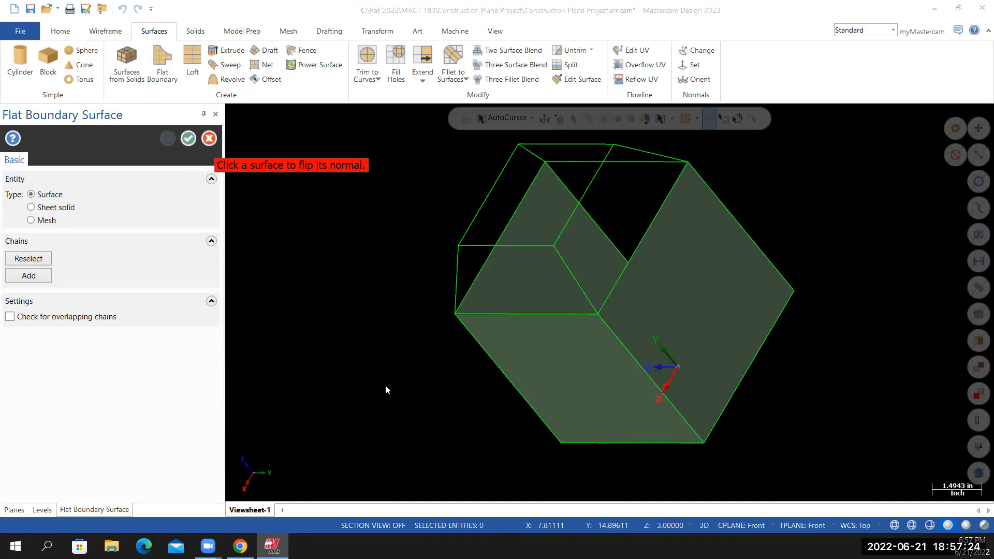
Create a Flat Boundary surface on the left side face by chaining its four edges, and finish the Flat Boundary command
middle_click_drag(383, 386, 701, 412)
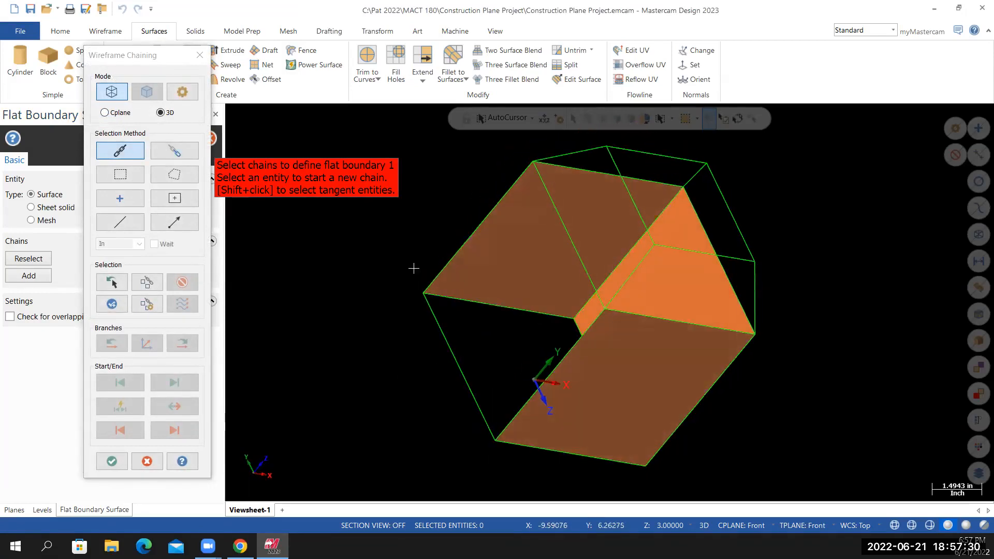
left_click(430, 278)
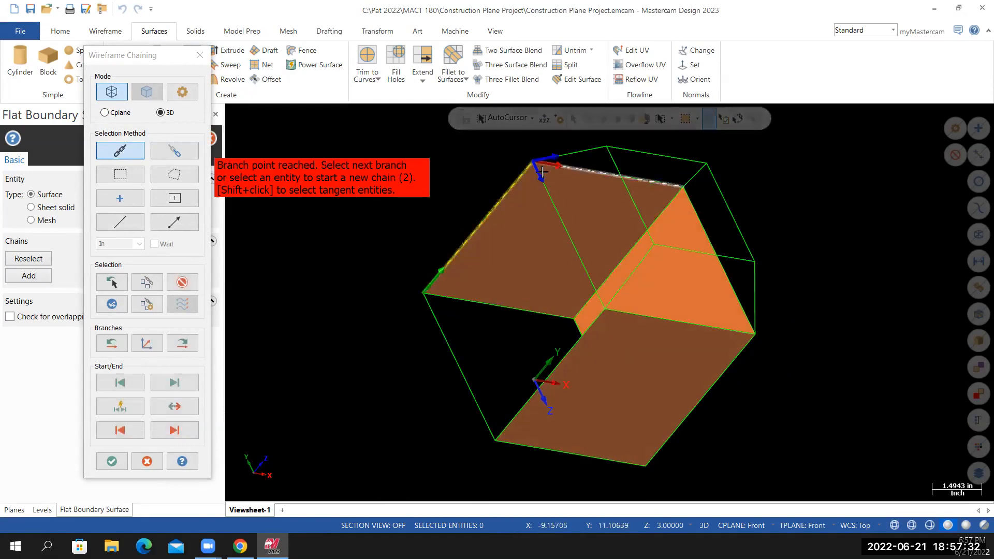
left_click(569, 285)
left_click(518, 407)
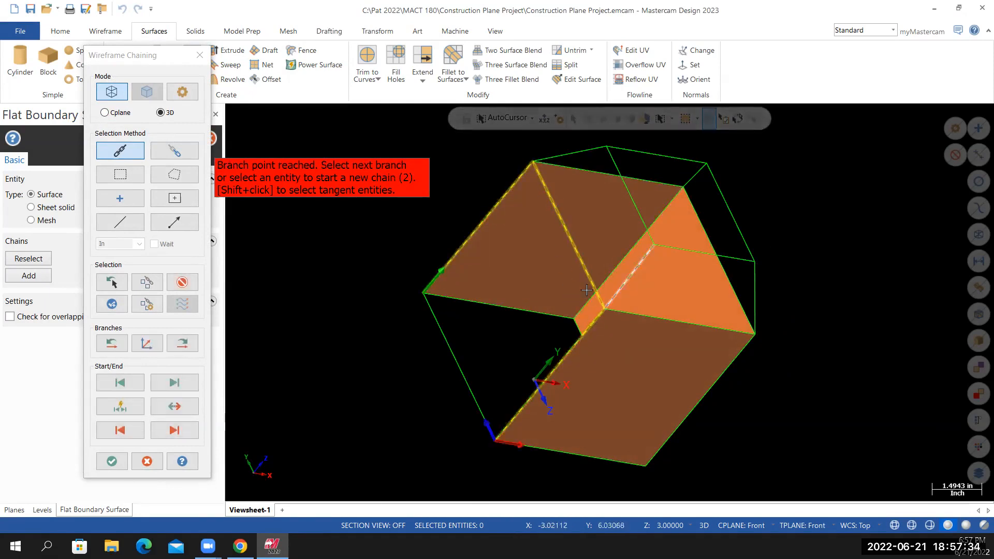
left_click(485, 424)
middle_click_drag(371, 370, 311, 402)
left_click(116, 463)
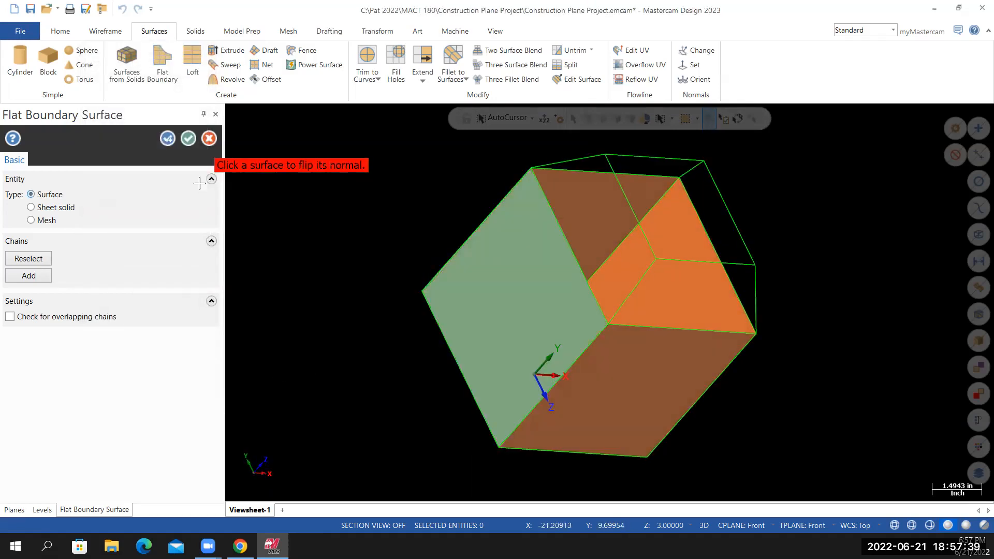
left_click(168, 139)
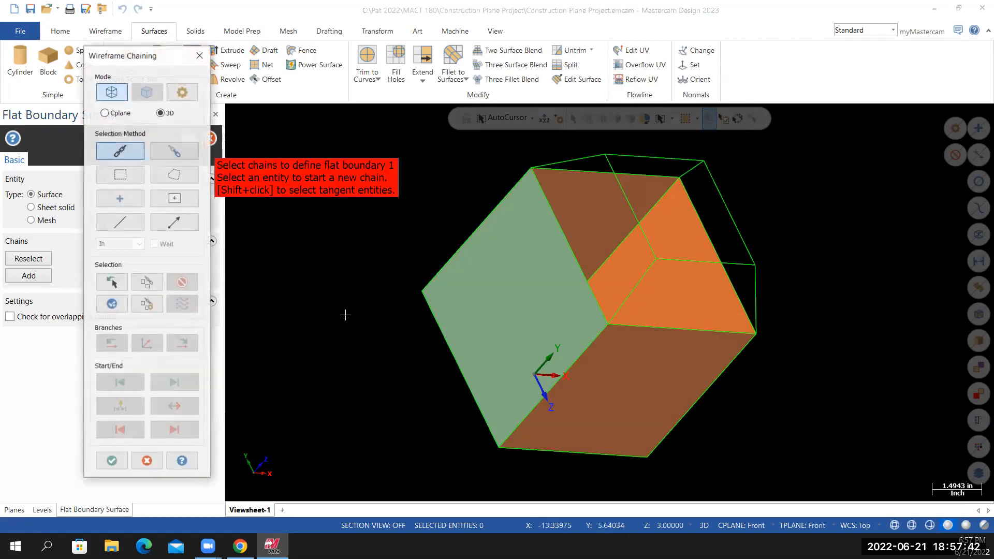
middle_click_drag(360, 321, 344, 272)
left_click(115, 462)
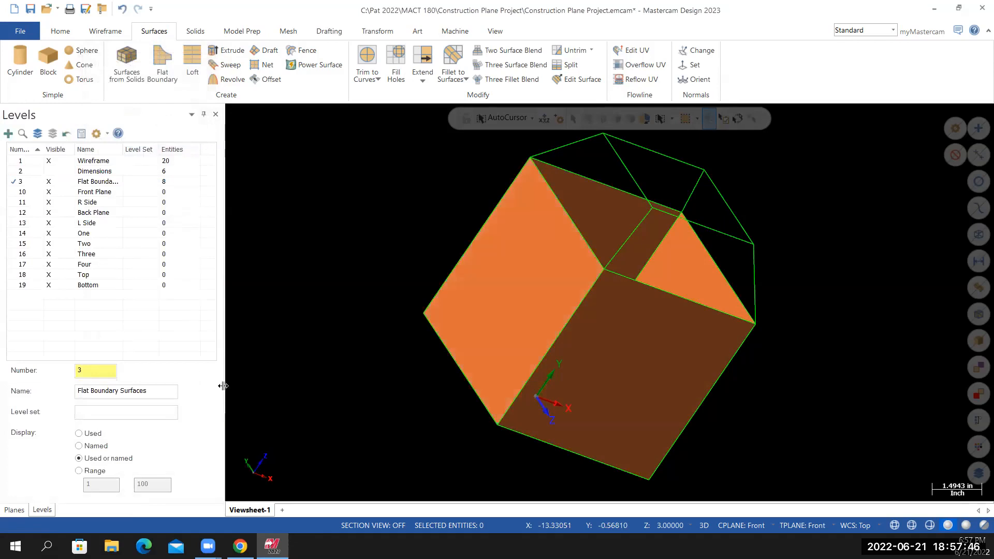
middle_click_drag(487, 322, 474, 287)
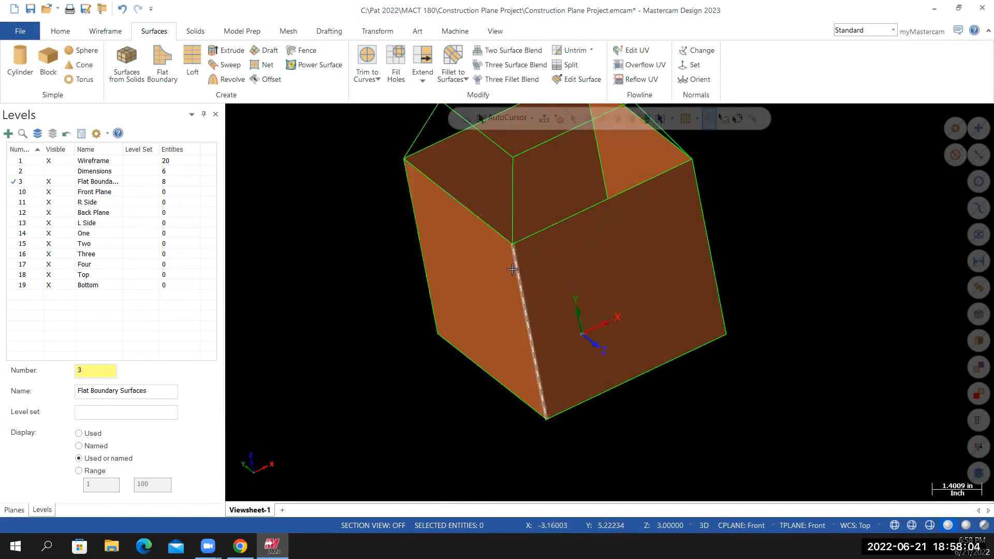
Examine the body's open upper section, then switch to Chrome and review the project drawing of it
scroll(519, 273, "up", 1)
scroll(546, 236, "down", 3)
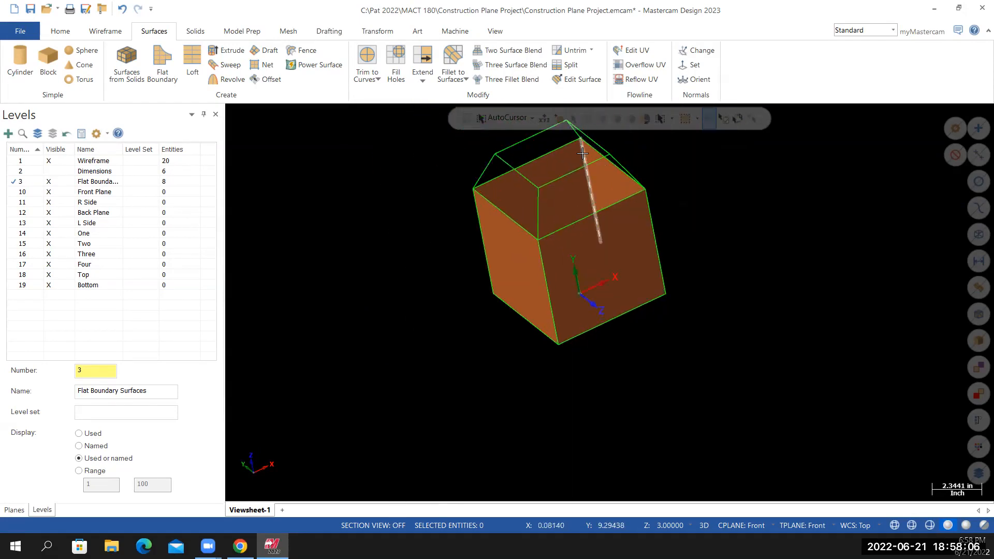
scroll(584, 154, "up", 3)
mouse_move(583, 157)
middle_mouse_down()
mouse_move(557, 221)
mouse_move(581, 178)
middle_mouse_up()
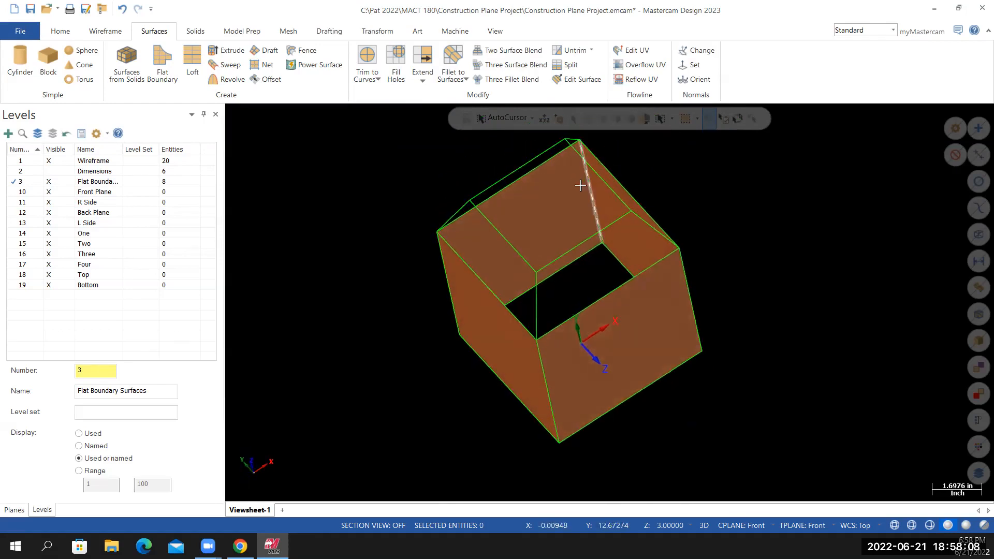
mouse_move(437, 300)
middle_mouse_down()
mouse_move(436, 331)
mouse_move(428, 300)
mouse_move(393, 315)
middle_mouse_up()
left_click(239, 546)
scroll(557, 197, "up", 1)
middle_click(564, 215)
left_click_drag(987, 484, 978, 247)
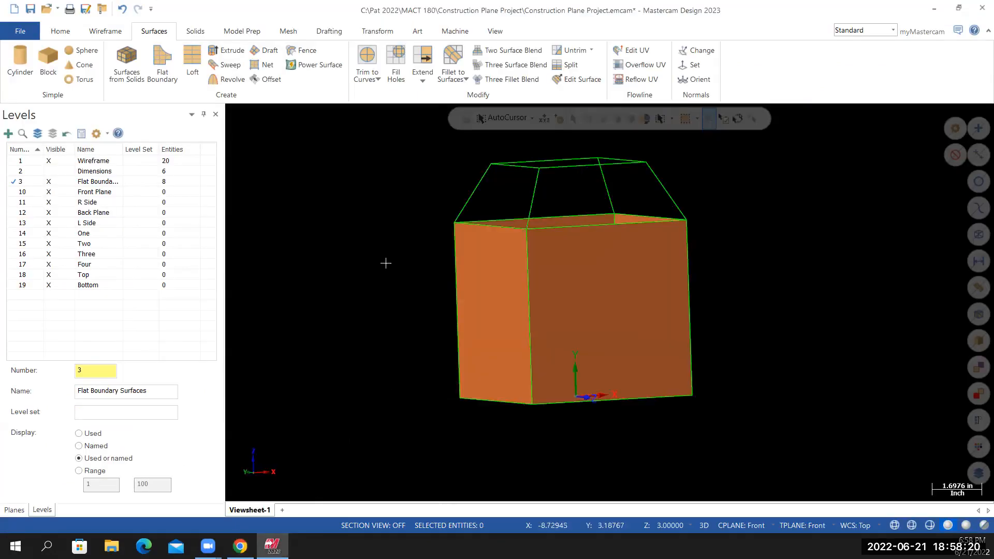
In Mastercam, create a Flat Boundary surface on the left sloped upper face by chaining its four edges, and flip its normal
middle_click_drag(399, 285, 471, 248)
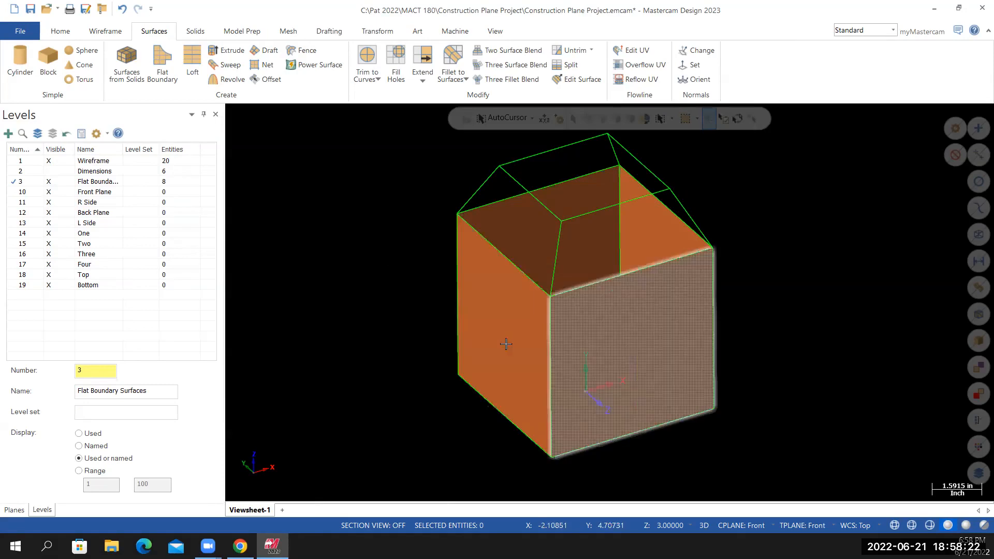
left_click(161, 64)
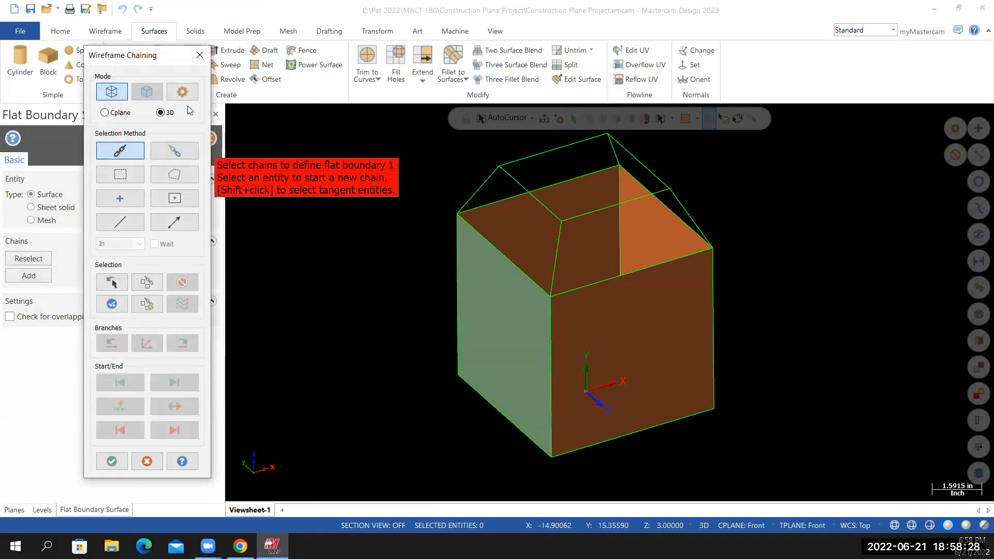
left_click(462, 202)
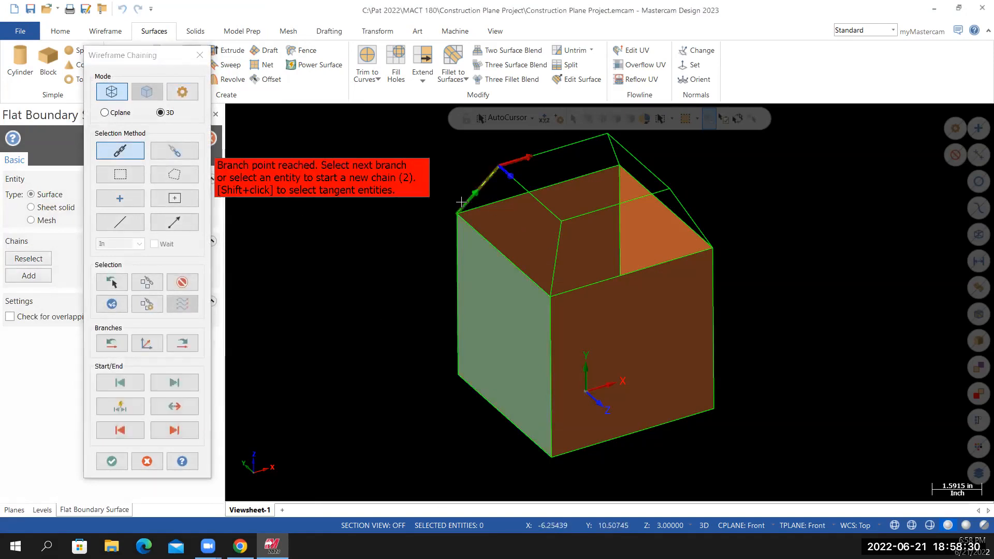
left_click(534, 196)
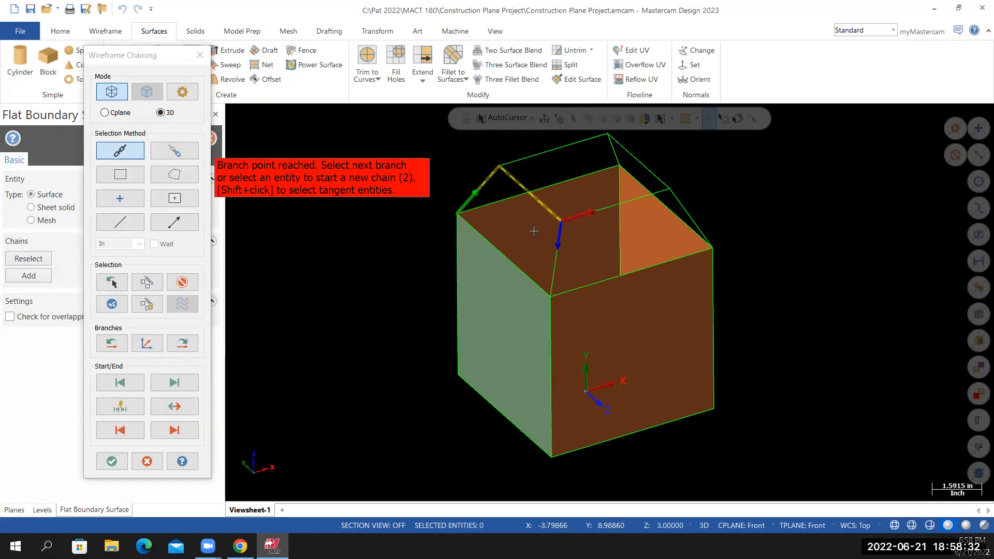
left_click(558, 238)
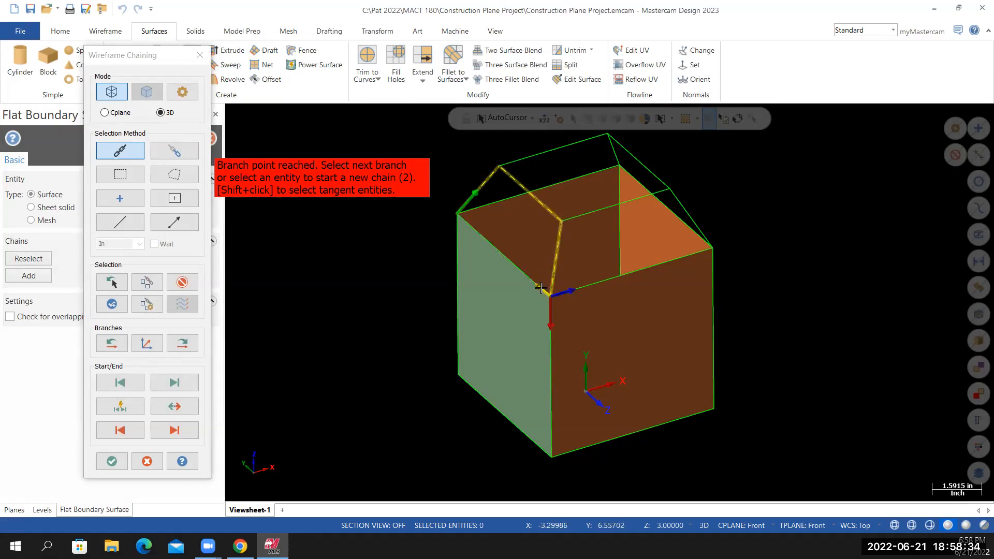
left_click(541, 288)
middle_click_drag(393, 309, 367, 320)
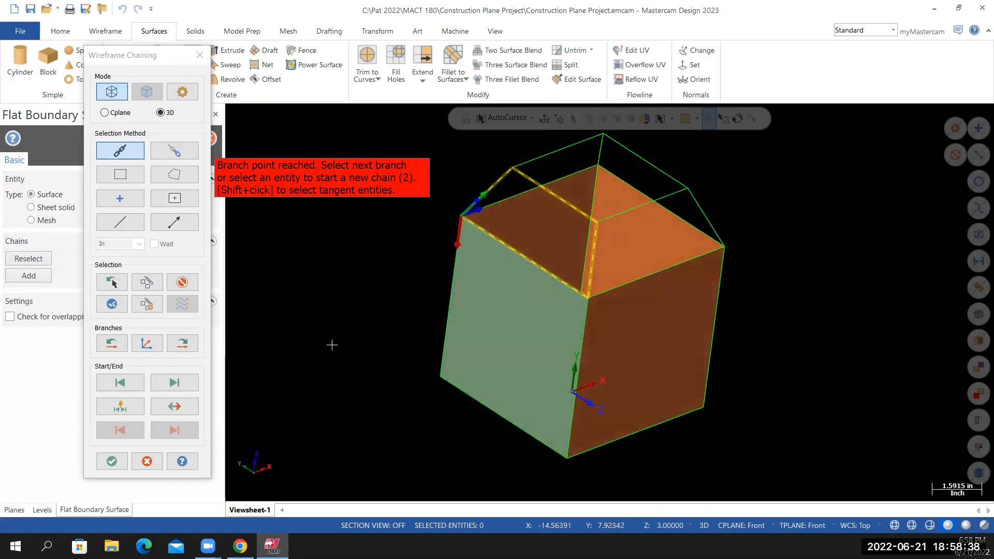
left_click(112, 461)
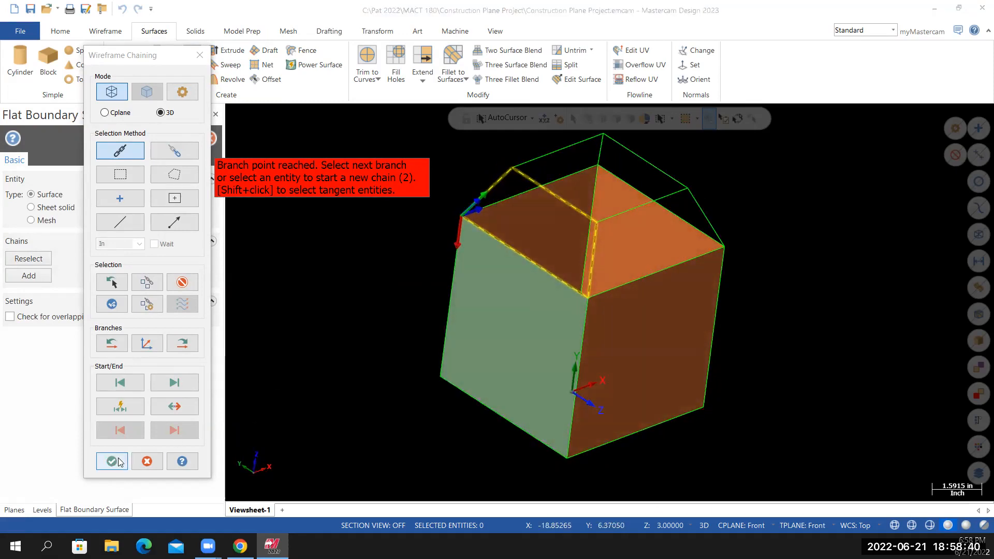
middle_click_drag(334, 360, 288, 358)
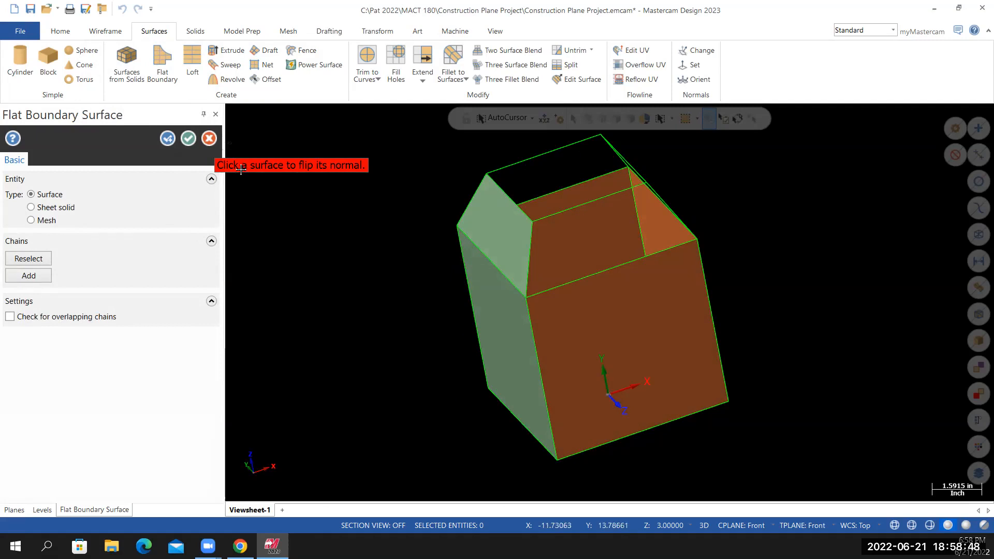
left_click(510, 244)
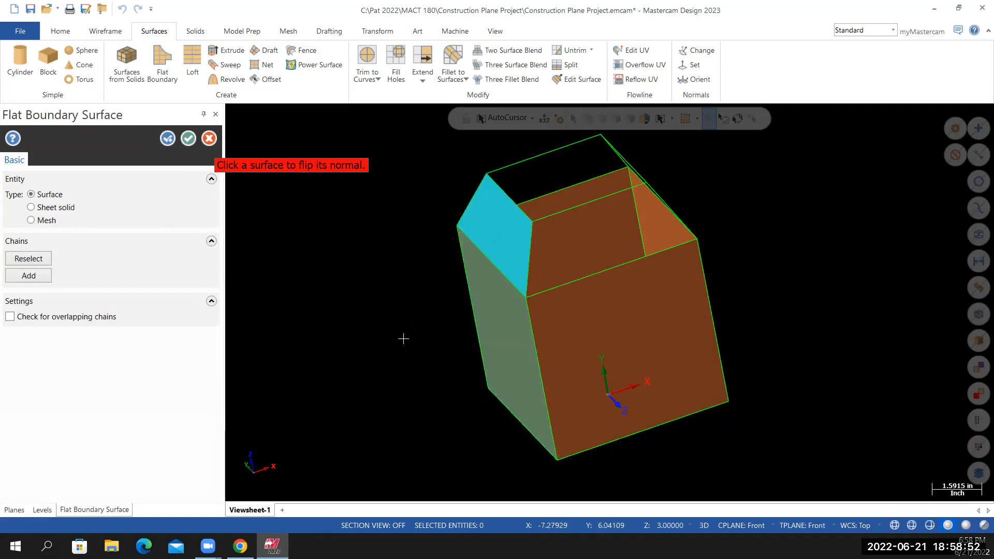
mouse_move(458, 333)
middle_mouse_down()
mouse_move(414, 282)
mouse_move(469, 259)
middle_mouse_up()
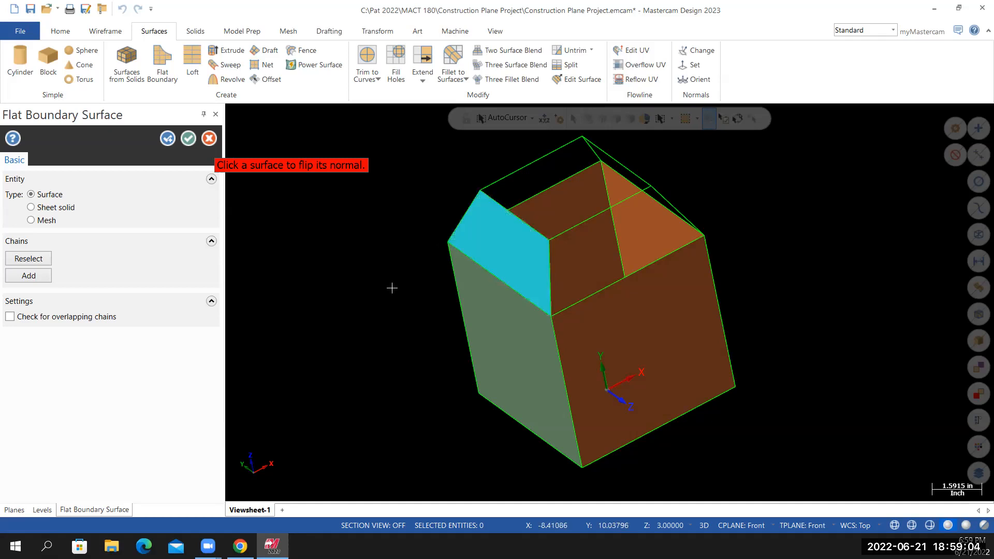
left_click(168, 139)
Create a Flat Boundary surface on the front sloped upper face by chaining its two sloped, top and base edges
mouse_move(392, 382)
middle_mouse_down()
mouse_move(361, 362)
mouse_move(293, 397)
mouse_move(360, 360)
middle_mouse_up()
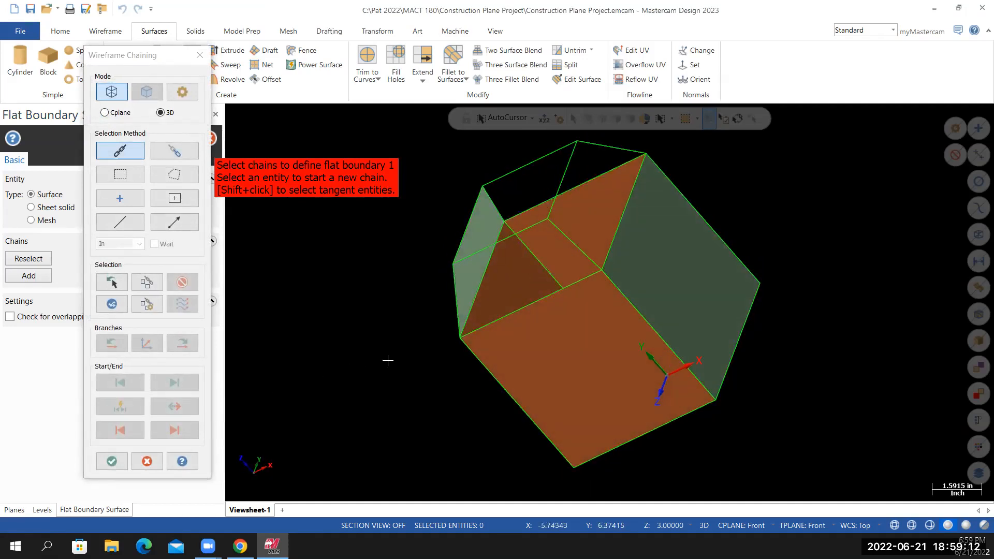
mouse_move(334, 361)
middle_mouse_down()
mouse_move(339, 353)
mouse_move(333, 360)
middle_mouse_up()
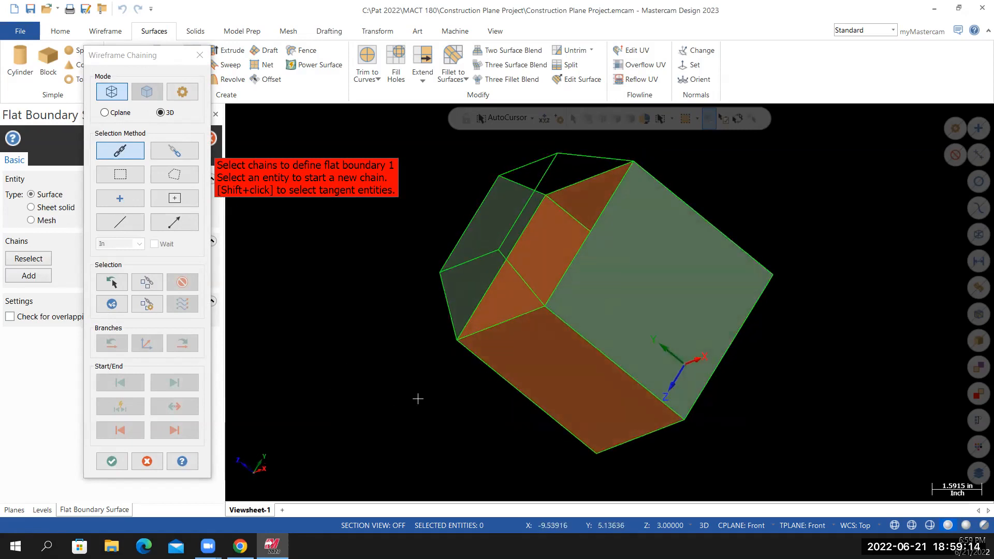
left_click(447, 300)
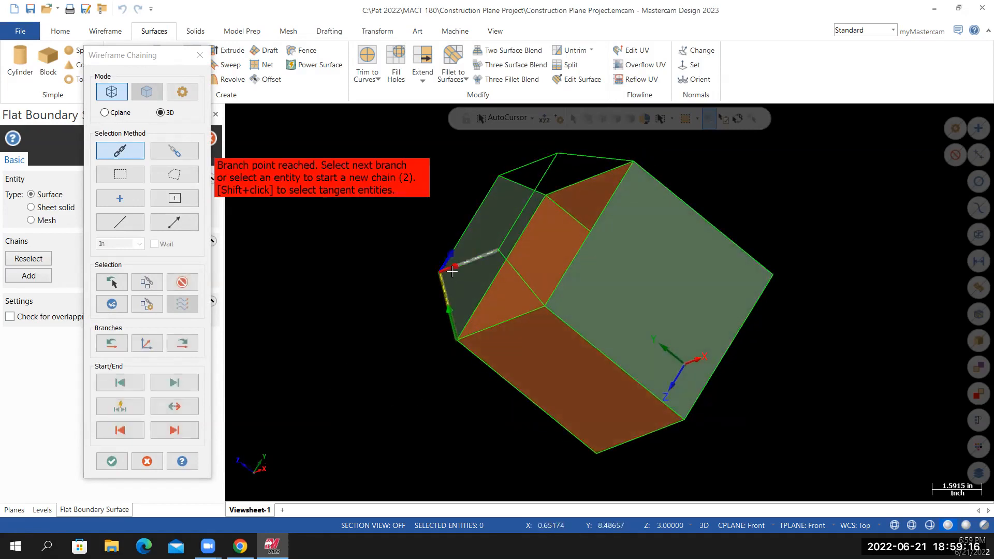
left_click(471, 261)
left_click(524, 292)
left_click(492, 326)
middle_click_drag(466, 376, 481, 321)
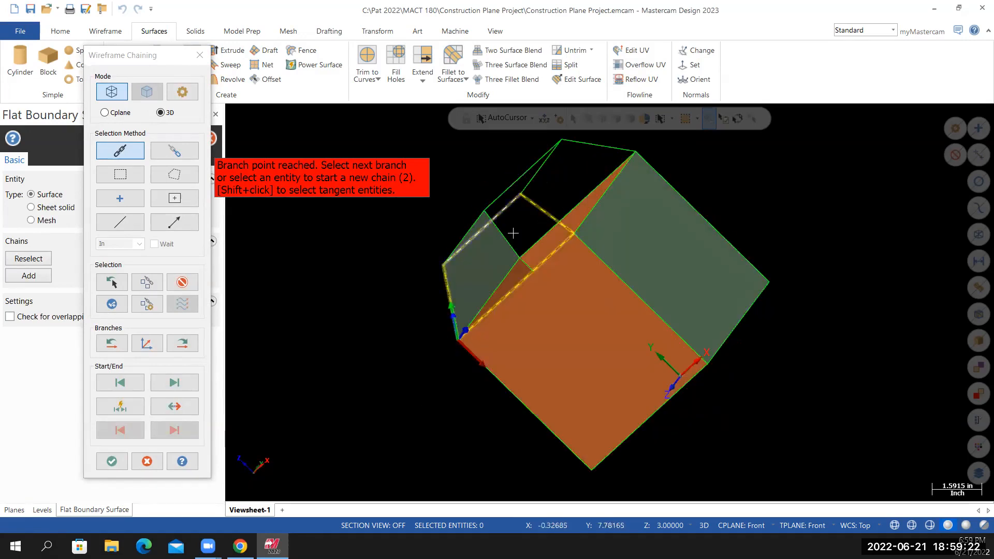
left_click(114, 462)
mouse_move(337, 395)
middle_mouse_down()
mouse_move(321, 444)
mouse_move(306, 458)
mouse_move(287, 450)
mouse_move(362, 402)
mouse_move(335, 424)
middle_mouse_up()
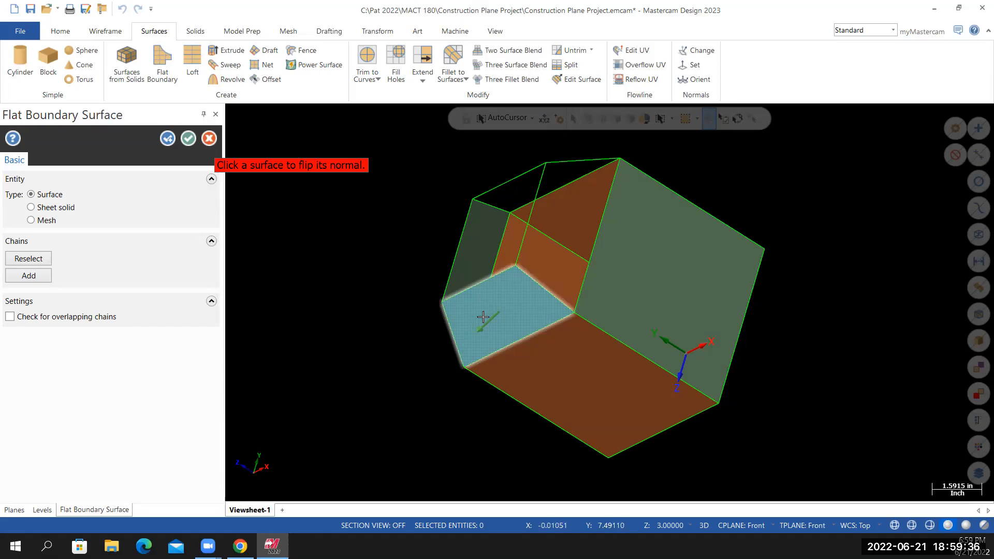
left_click(167, 139)
Create a Flat Boundary surface on the right sloped upper face by chaining its four edges, and flip its normal
mouse_move(375, 280)
middle_mouse_down()
mouse_move(355, 273)
mouse_move(373, 344)
mouse_move(375, 318)
mouse_move(421, 281)
mouse_move(415, 313)
mouse_move(429, 300)
middle_mouse_up()
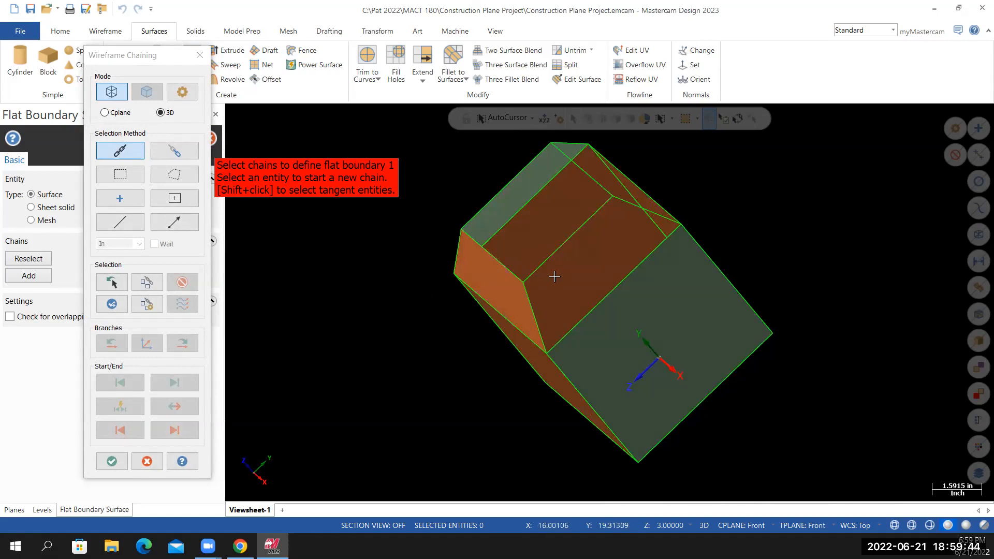
left_click(541, 335)
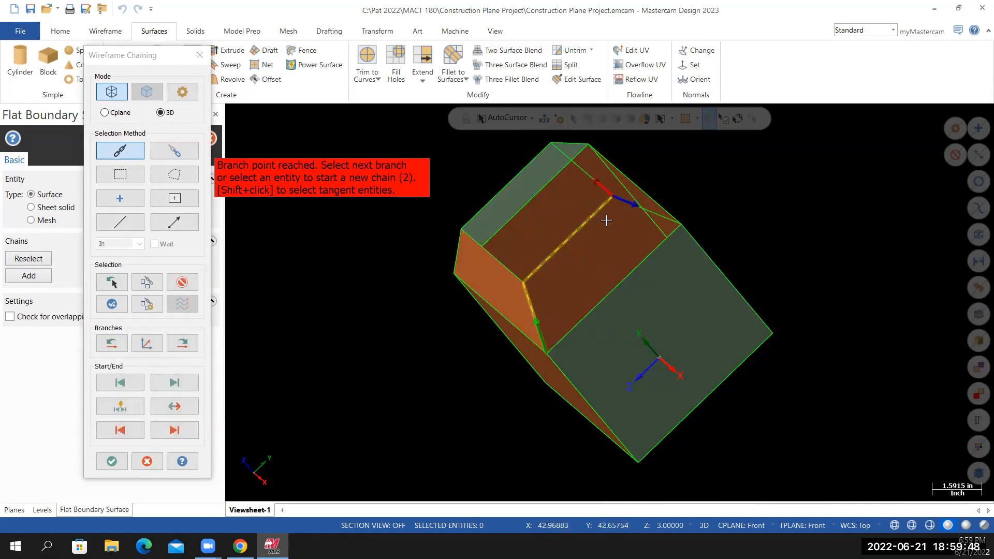
left_click(612, 195)
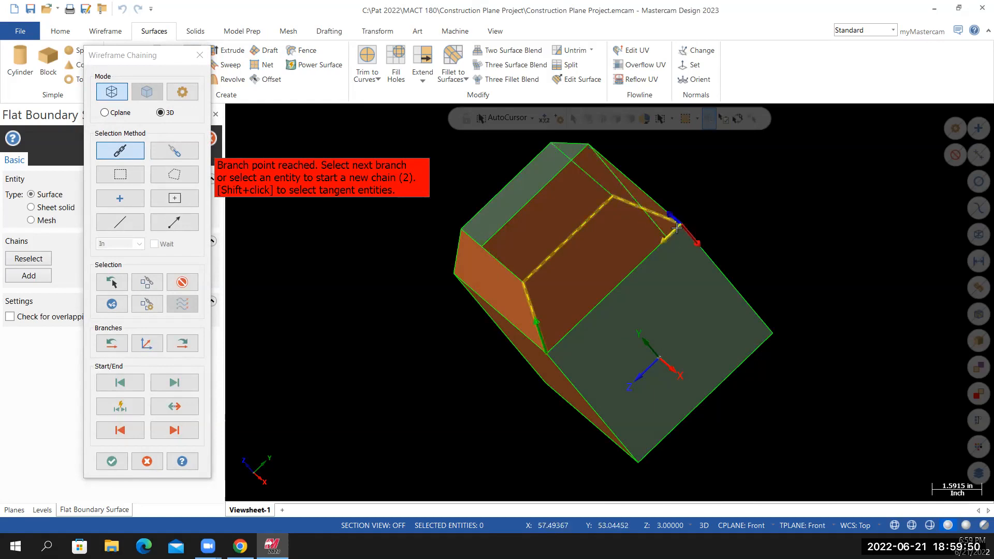
middle_click_drag(470, 436, 326, 430)
left_click(112, 462)
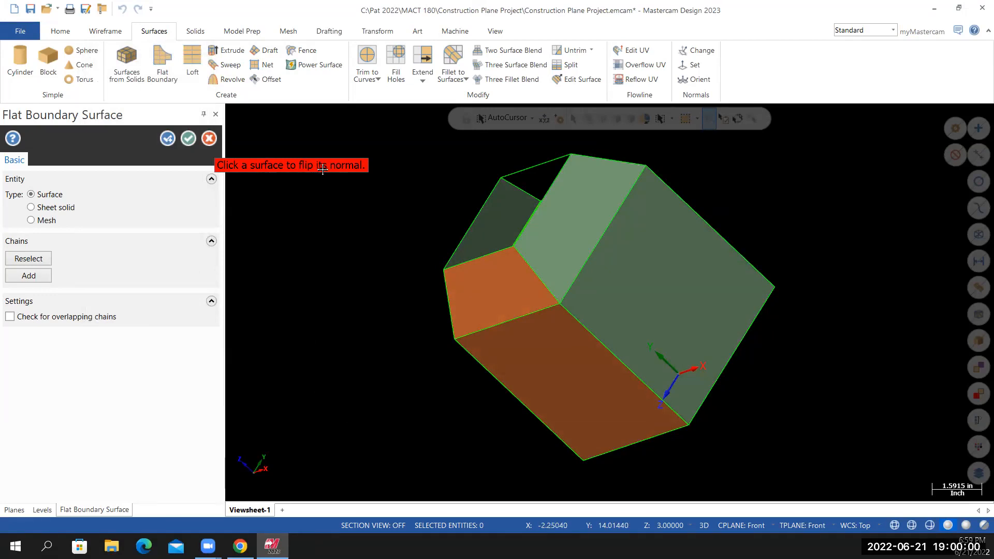
left_click(570, 210)
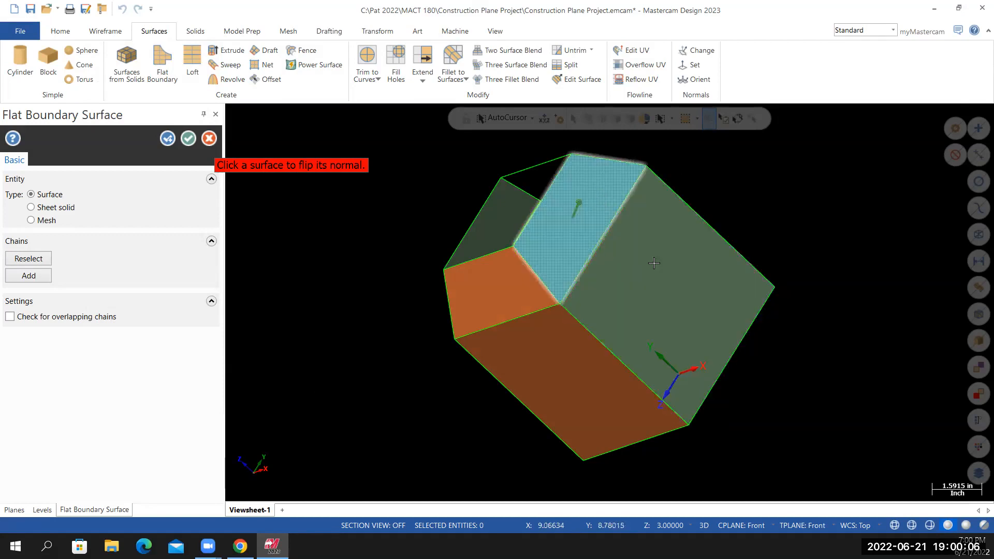
middle_click_drag(772, 191, 818, 195)
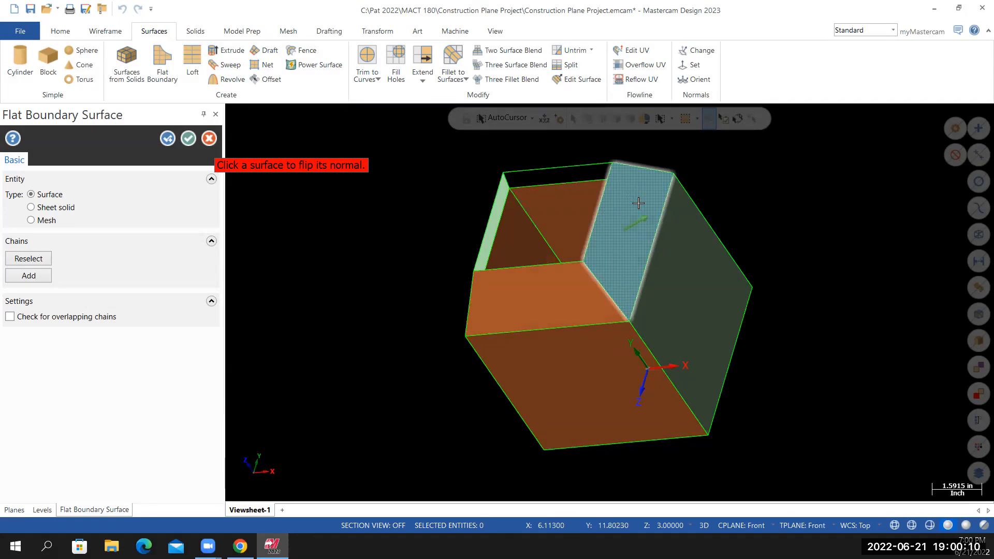
middle_click_drag(769, 211, 744, 266)
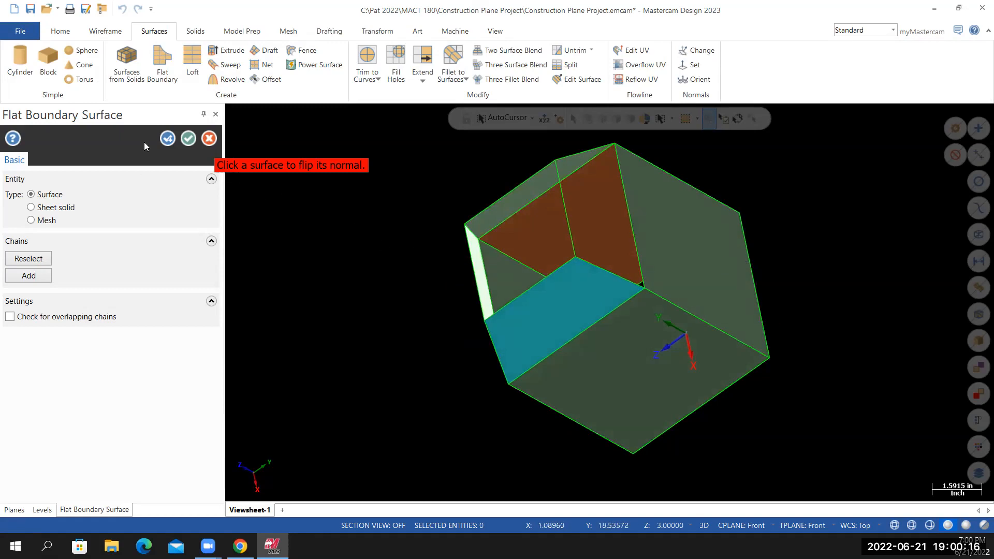
left_click(167, 139)
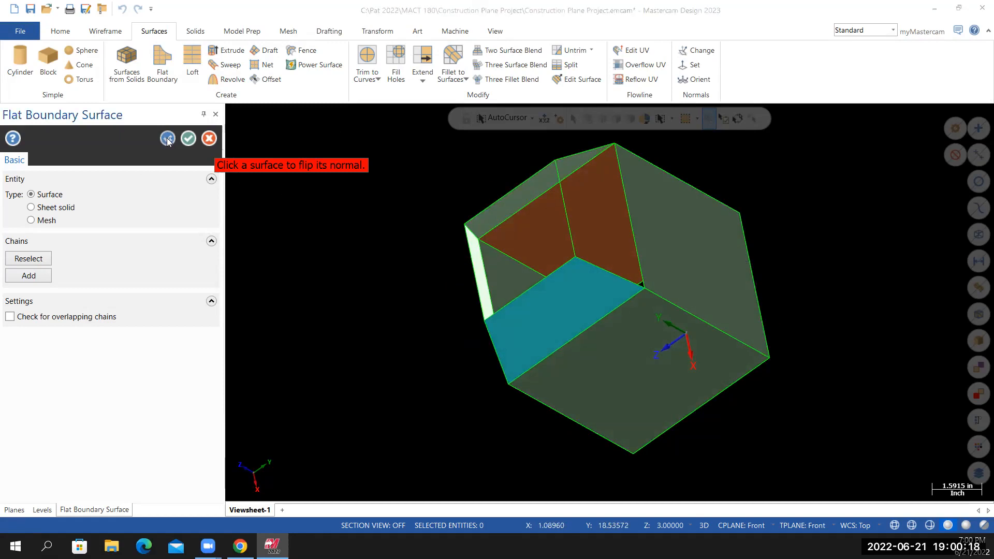
Create a Flat Boundary surface on the back sloped upper face by chaining its four edges, and flip its normal
middle_click_drag(440, 372, 351, 388)
left_click(539, 302)
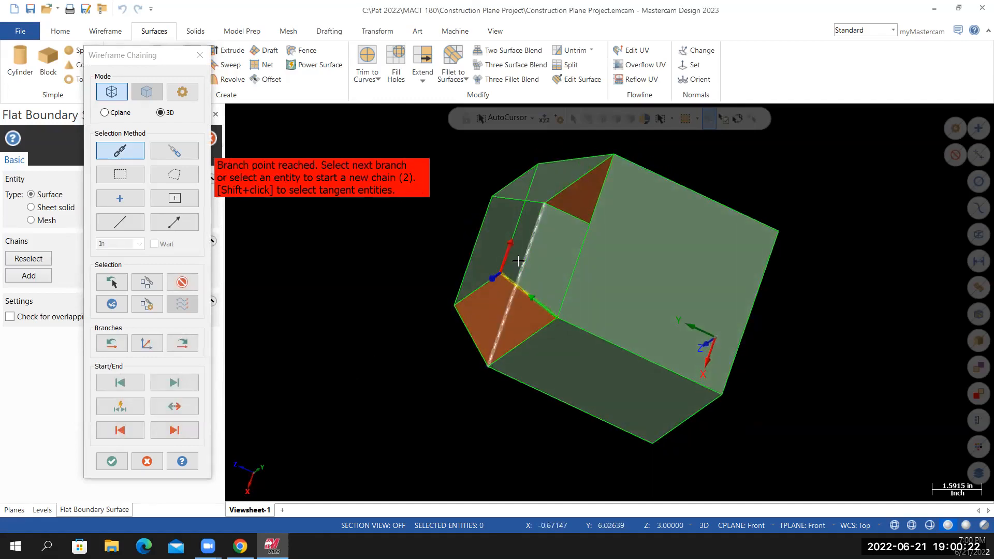
left_click(559, 161)
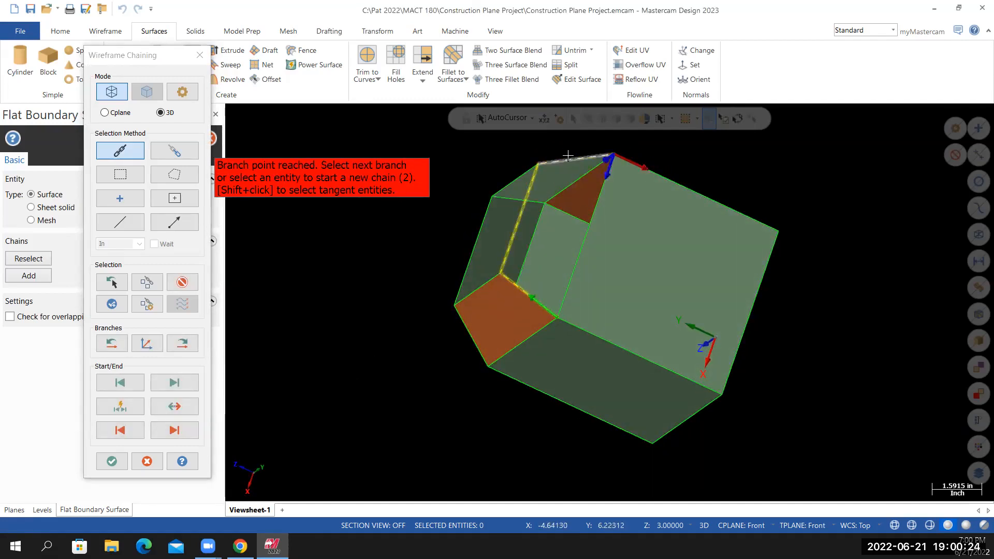
left_click(613, 154)
mouse_move(440, 406)
middle_mouse_down()
mouse_move(451, 433)
mouse_move(452, 397)
middle_mouse_up()
left_click(126, 458)
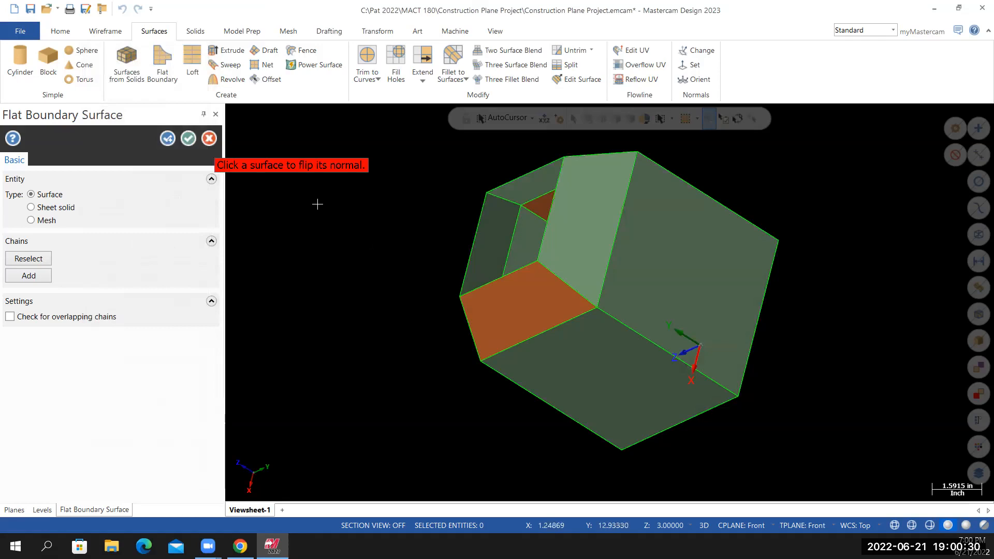
left_click(605, 211)
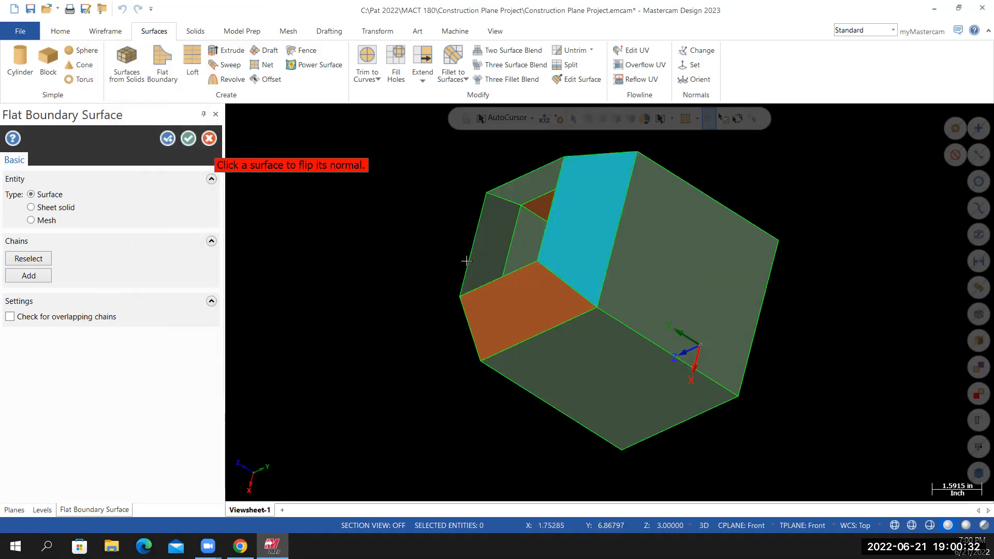
mouse_move(354, 313)
middle_mouse_down()
mouse_move(351, 380)
mouse_move(411, 248)
mouse_move(320, 230)
middle_mouse_up()
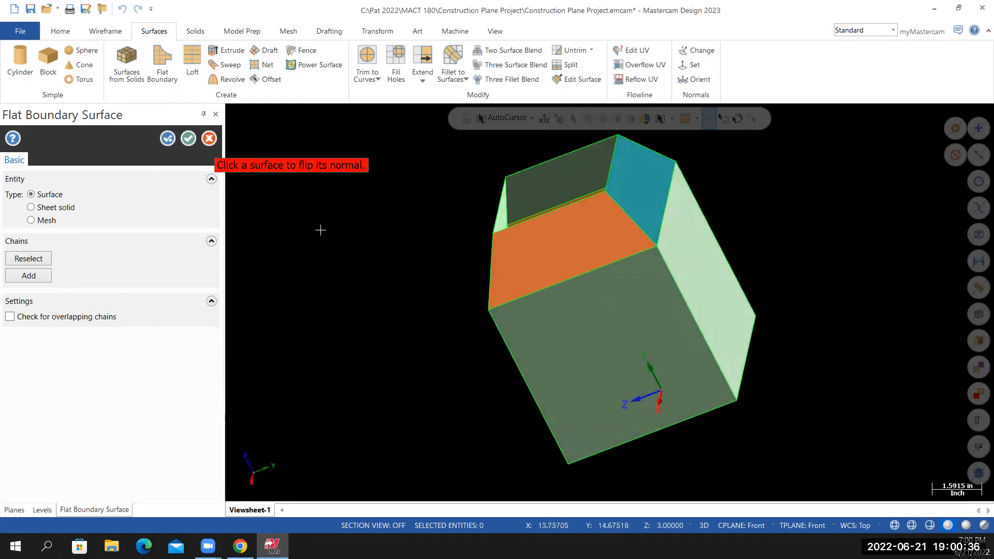
left_click(168, 138)
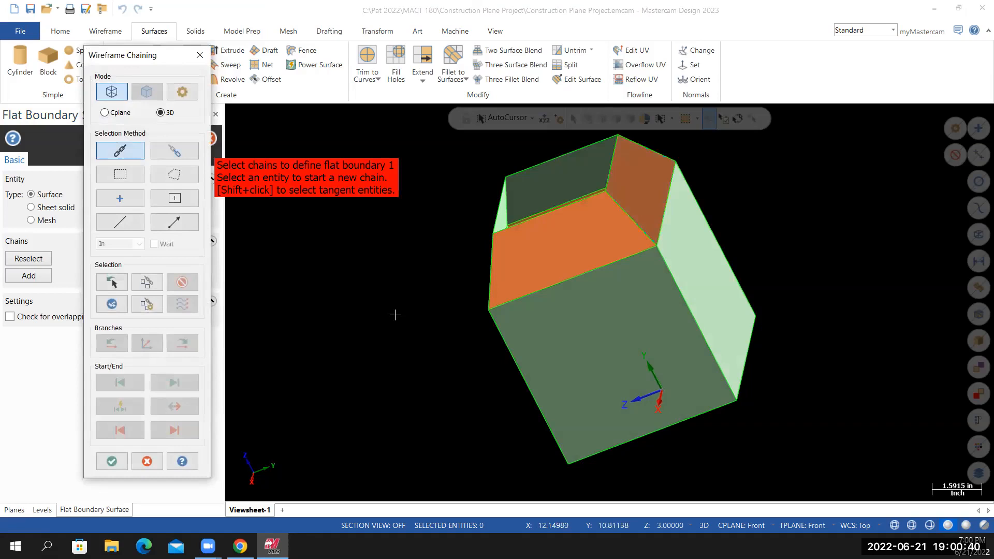
Create a Flat Boundary surface on the top face of the solid shape by chaining its four edges
middle_click_drag(397, 368, 490, 293)
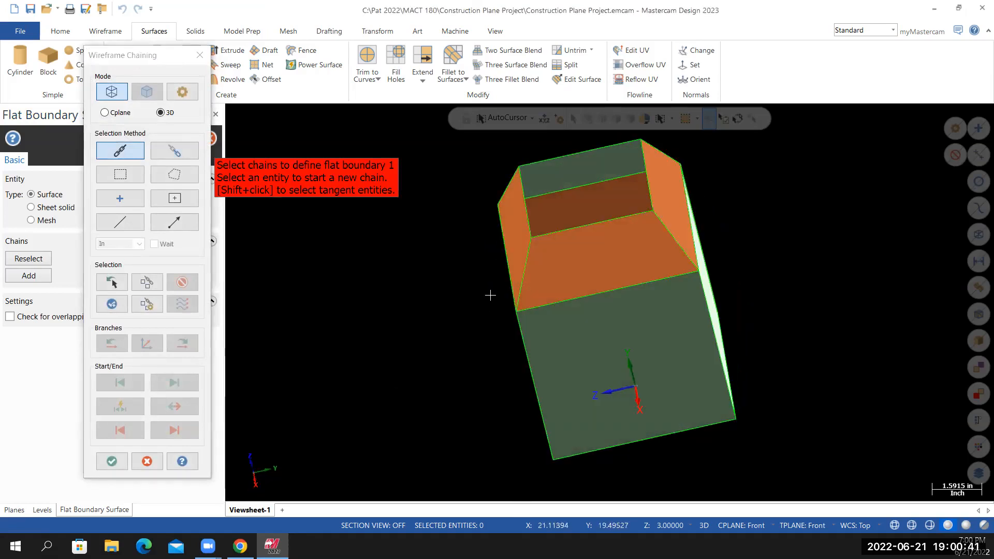
left_click(529, 231)
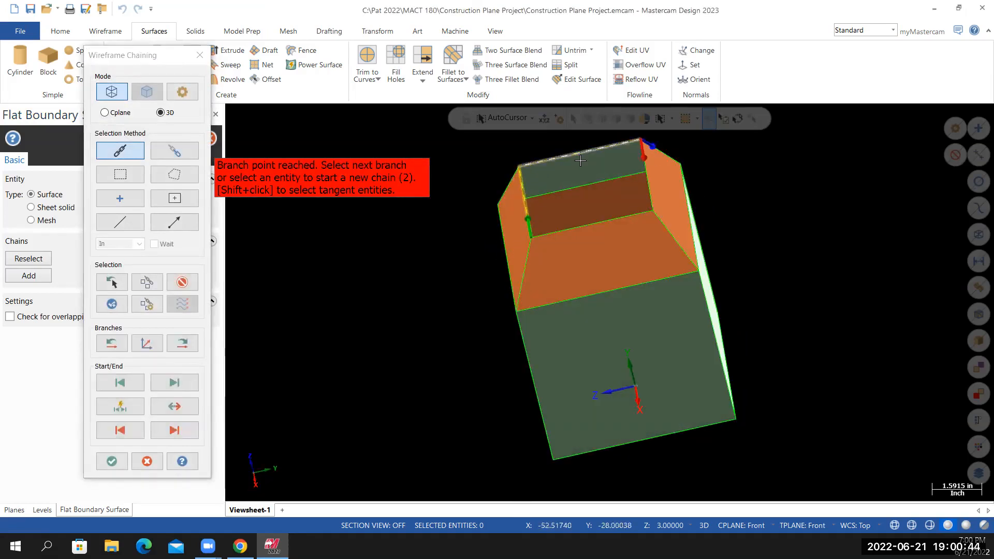
left_click(636, 146)
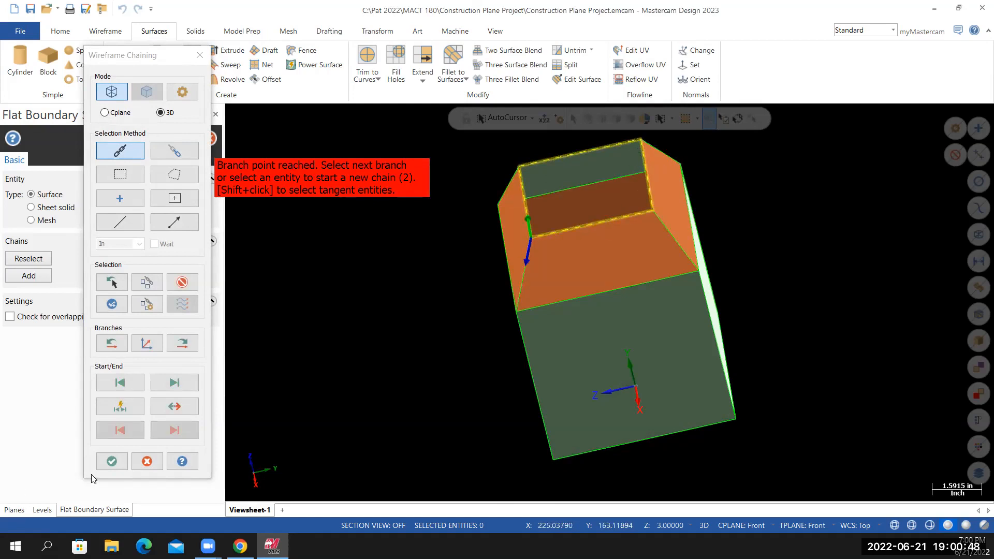
left_click(112, 462)
middle_click_drag(397, 358, 373, 384)
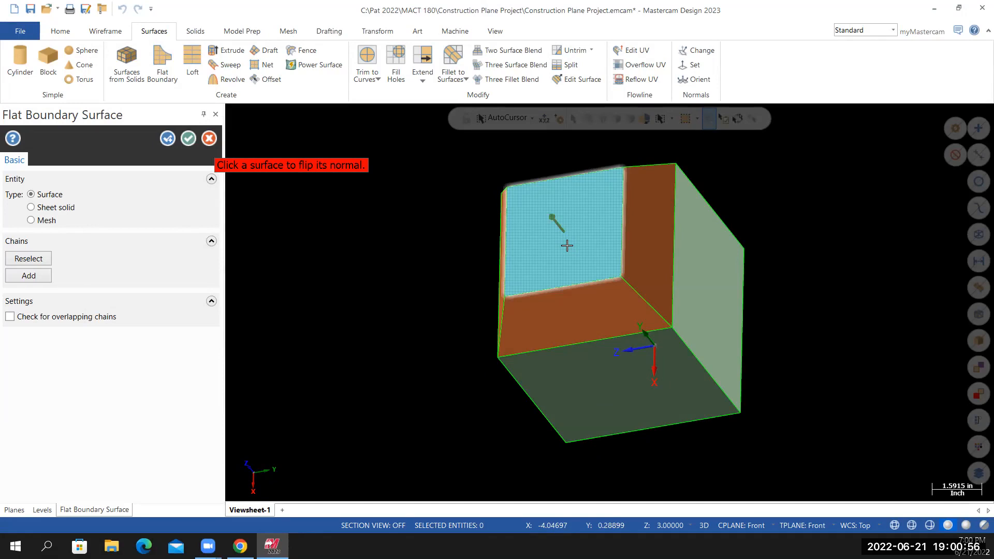
middle_click_drag(581, 263, 179, 222)
left_click(167, 140)
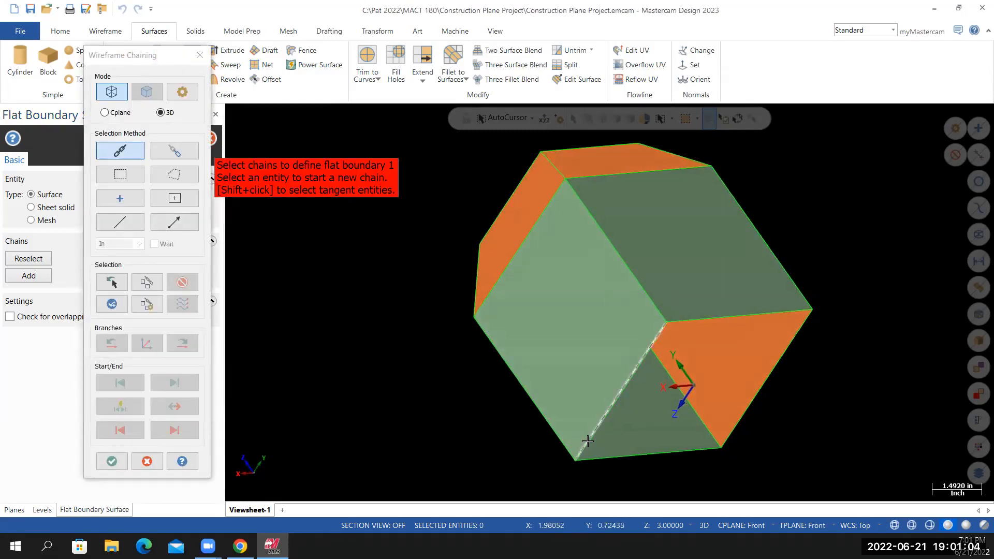
Create a Flat Boundary surface on the bottom face by chaining its four edges, flip its normal, and finish the command
left_click(616, 417)
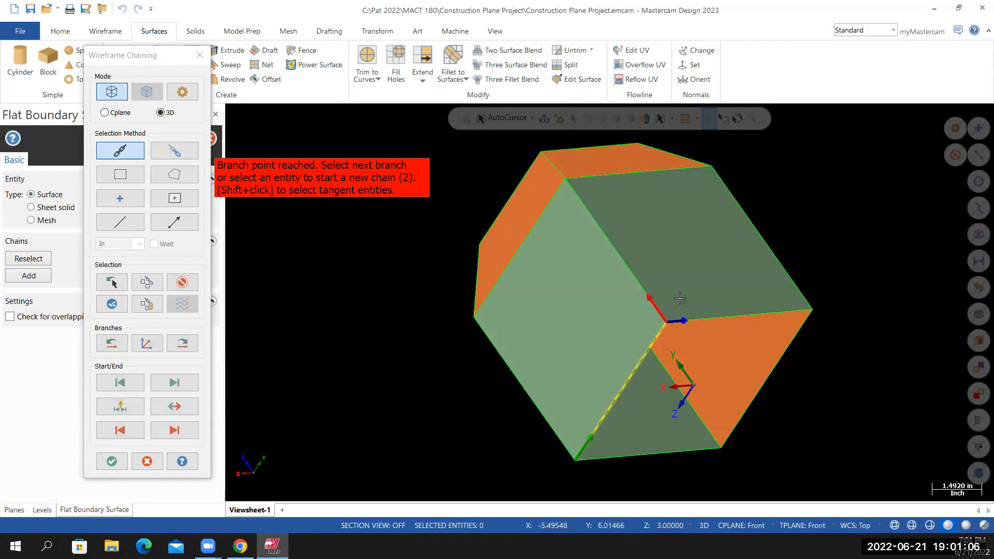
left_click(679, 321)
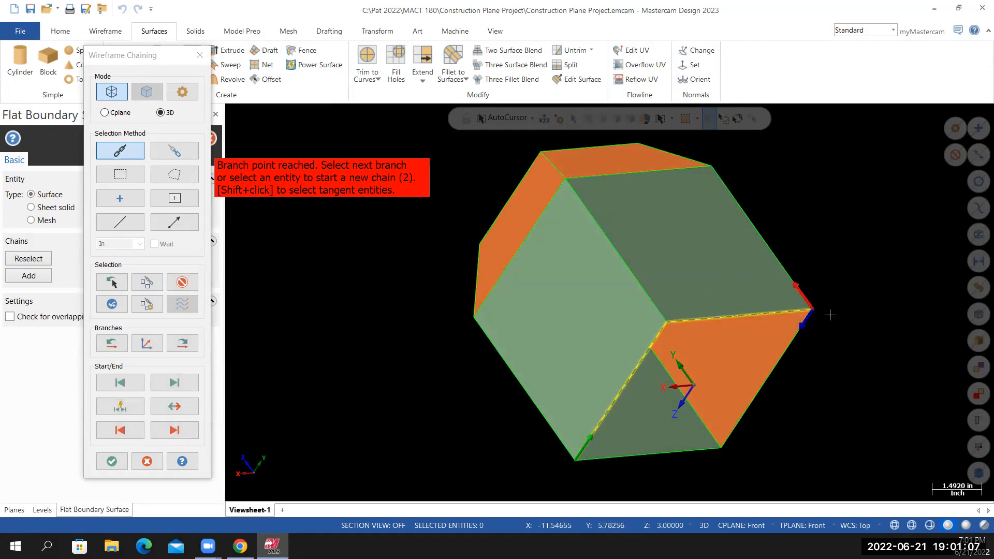
left_click(798, 331)
left_click(604, 455)
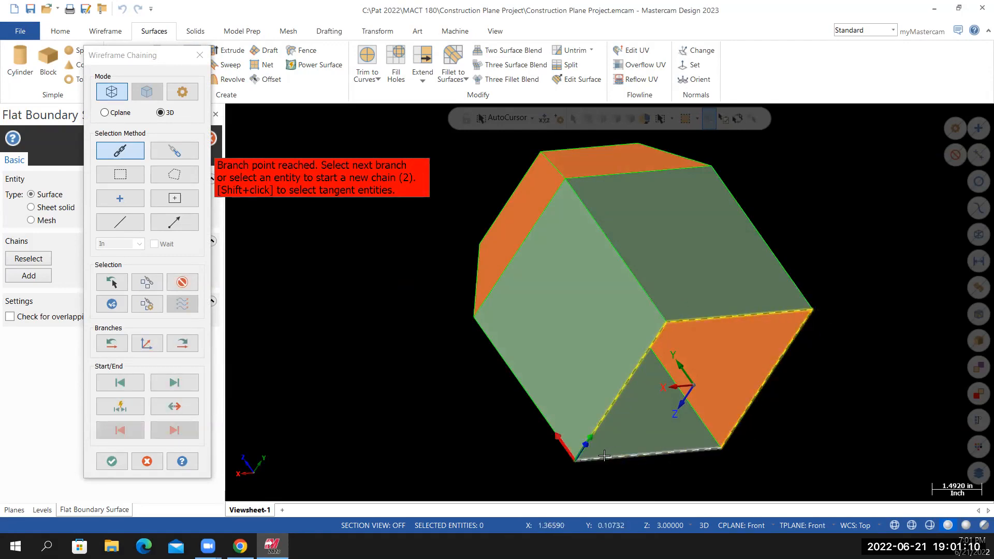
mouse_move(448, 431)
middle_mouse_down()
mouse_move(421, 368)
mouse_move(425, 428)
mouse_move(360, 453)
middle_mouse_up()
left_click(119, 457)
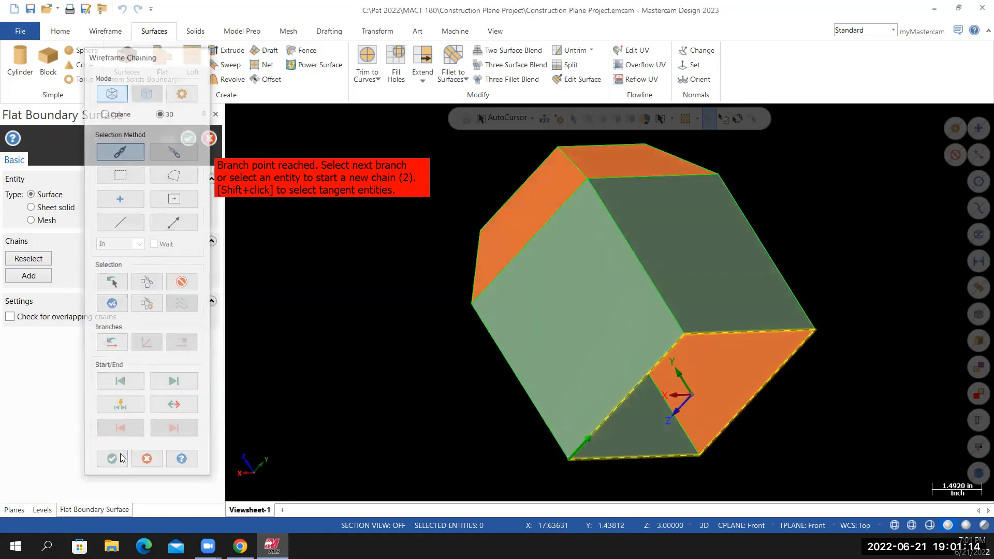
middle_click_drag(422, 382, 404, 318)
left_click(715, 357)
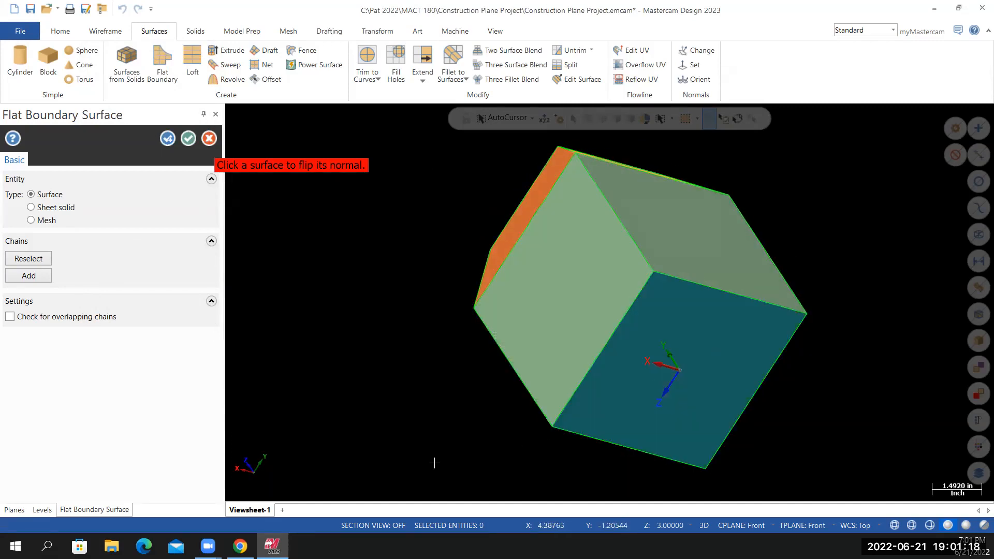
middle_click_drag(863, 429, 822, 497)
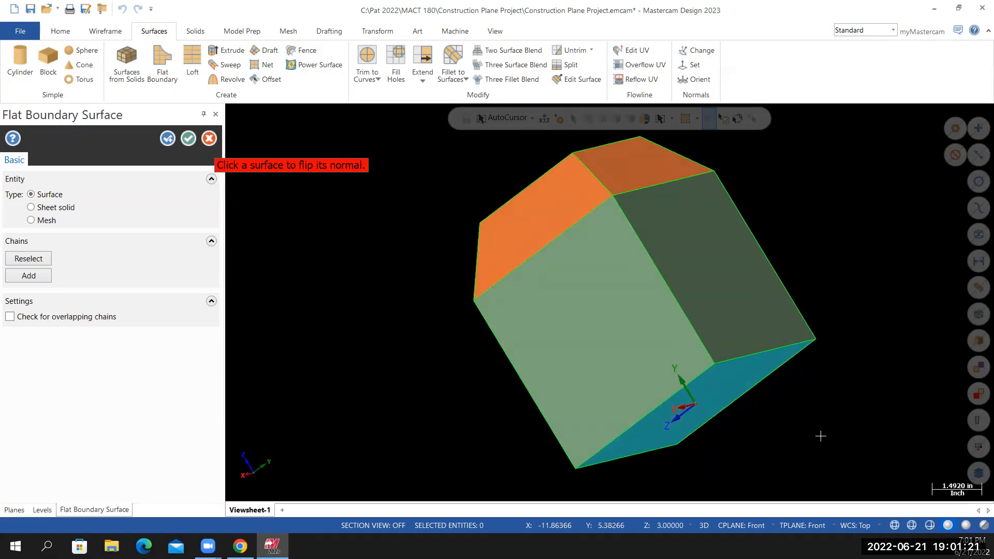
left_click(751, 393)
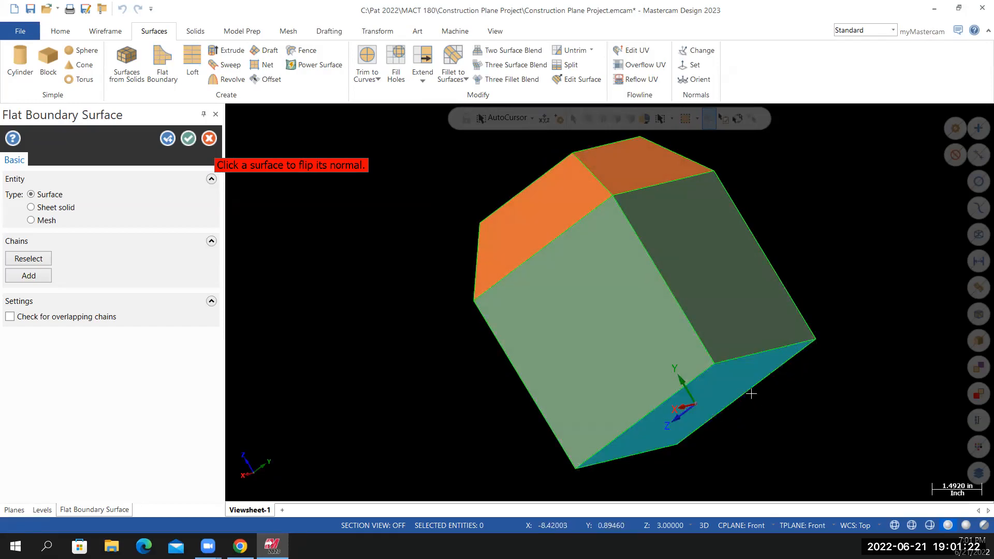
left_click(168, 138)
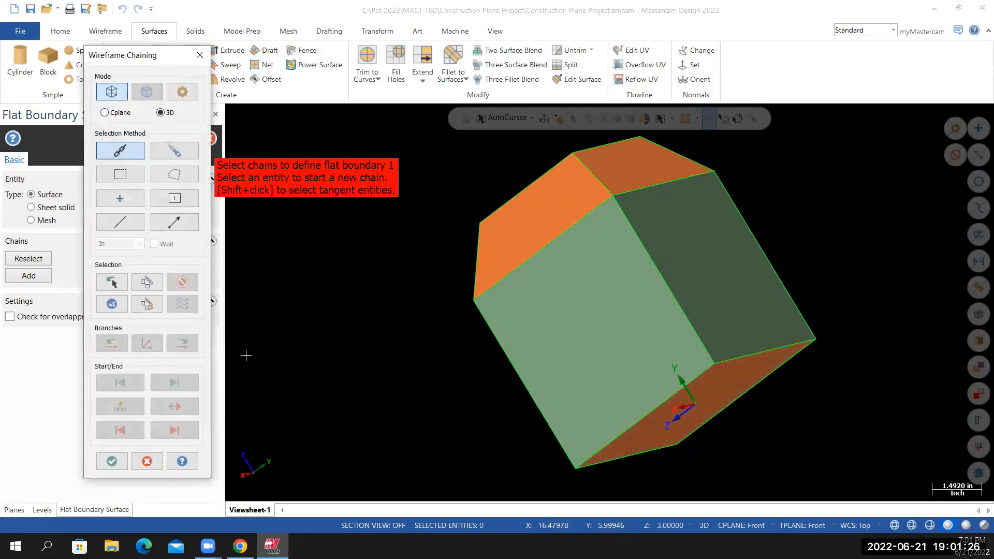
middle_click_drag(357, 379, 387, 391)
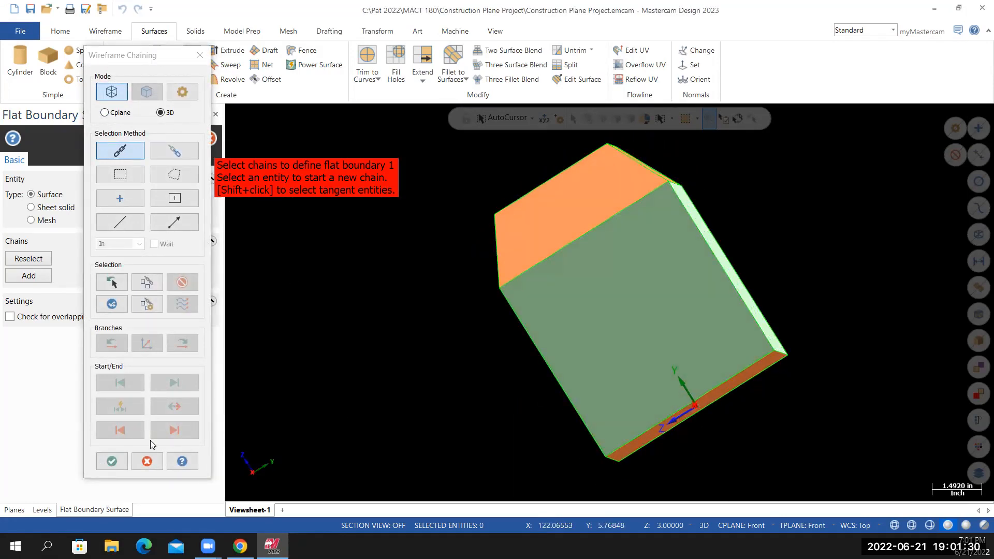
left_click(147, 461)
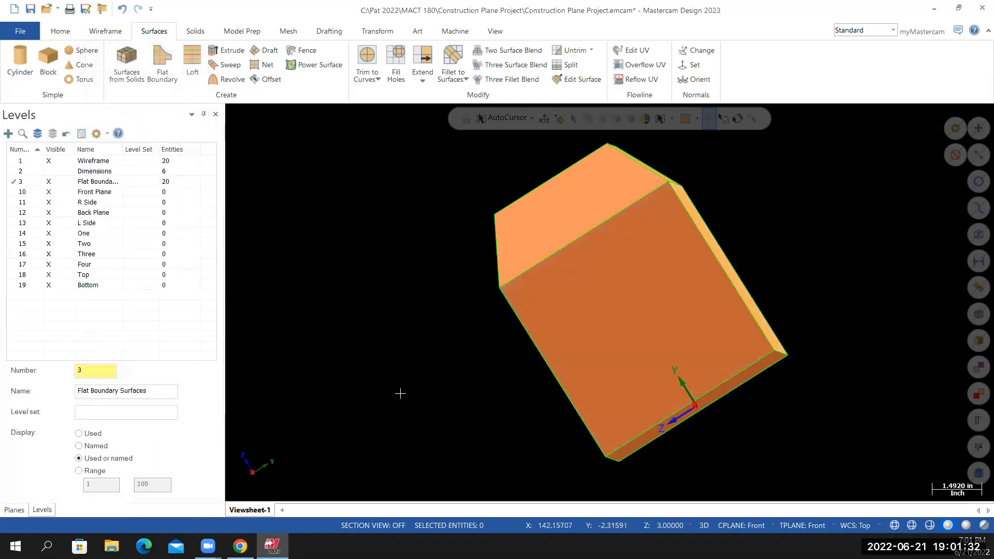
Change the normals of the vertical side surfaces so that every side matches the already flipped upper surfaces
mouse_move(413, 406)
middle_mouse_down()
mouse_move(350, 379)
mouse_move(322, 337)
mouse_move(351, 391)
mouse_move(631, 382)
mouse_move(486, 402)
mouse_move(362, 242)
middle_mouse_up()
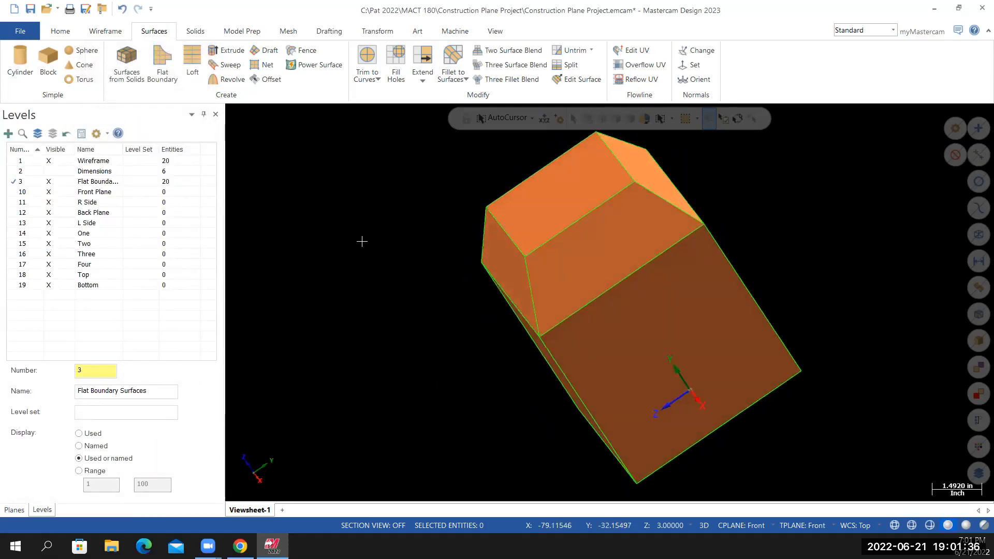
right_click(354, 200)
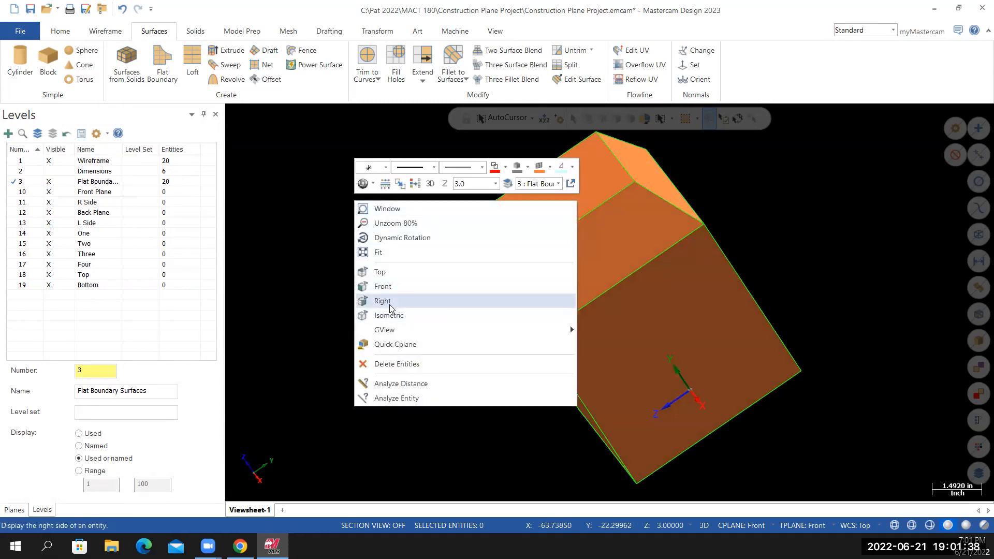
left_click(391, 319)
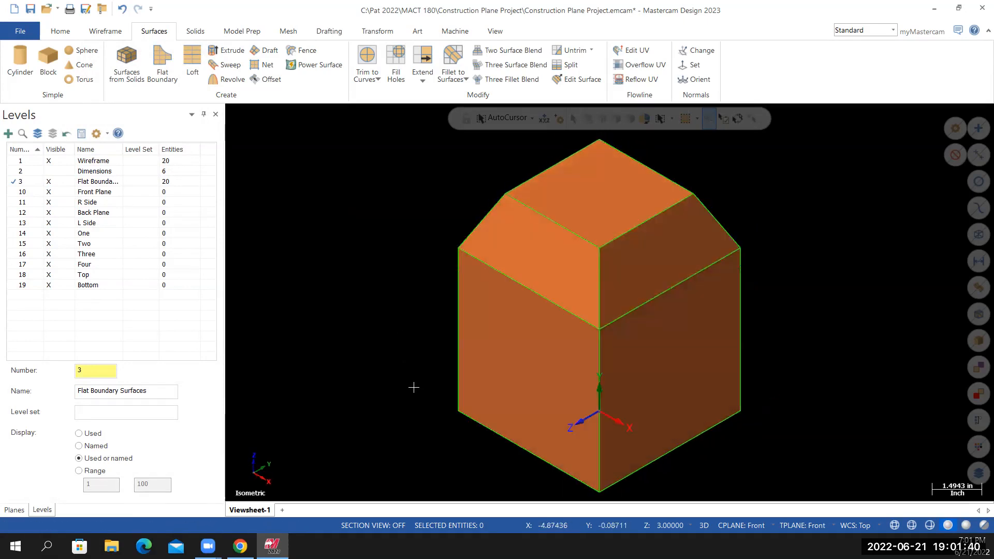
mouse_move(335, 356)
middle_mouse_down()
mouse_move(406, 377)
mouse_move(422, 340)
mouse_move(408, 294)
mouse_move(417, 267)
mouse_move(451, 362)
mouse_move(664, 448)
mouse_move(333, 364)
mouse_move(314, 380)
middle_mouse_up()
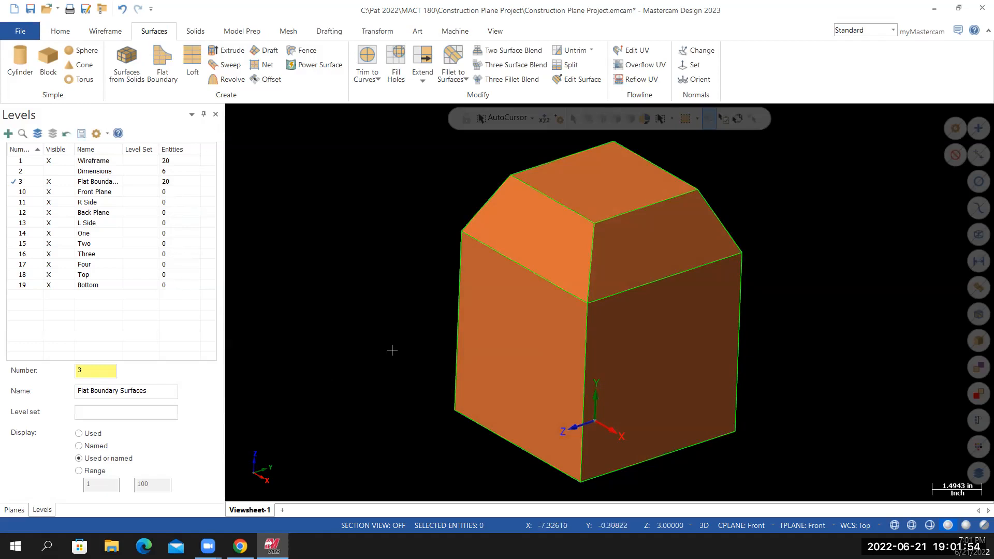
left_click(703, 52)
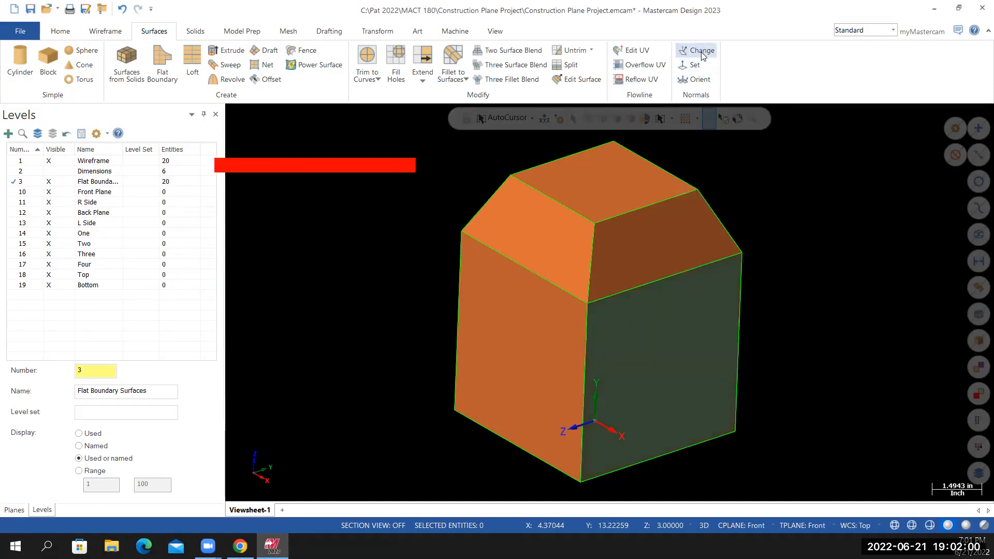
middle_click_drag(815, 422, 312, 369)
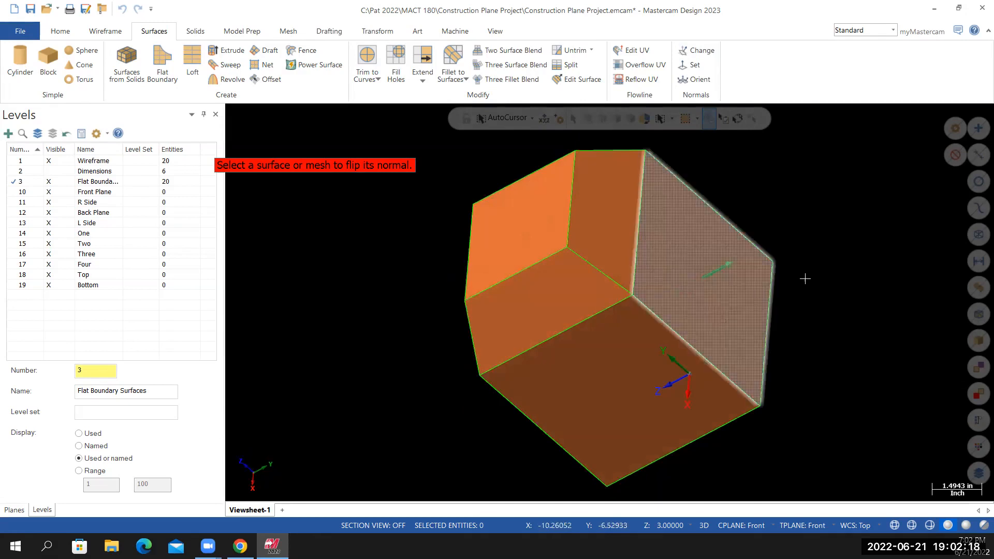
mouse_move(863, 262)
middle_mouse_down()
mouse_move(795, 335)
mouse_move(818, 373)
mouse_move(819, 309)
mouse_move(834, 340)
middle_mouse_up()
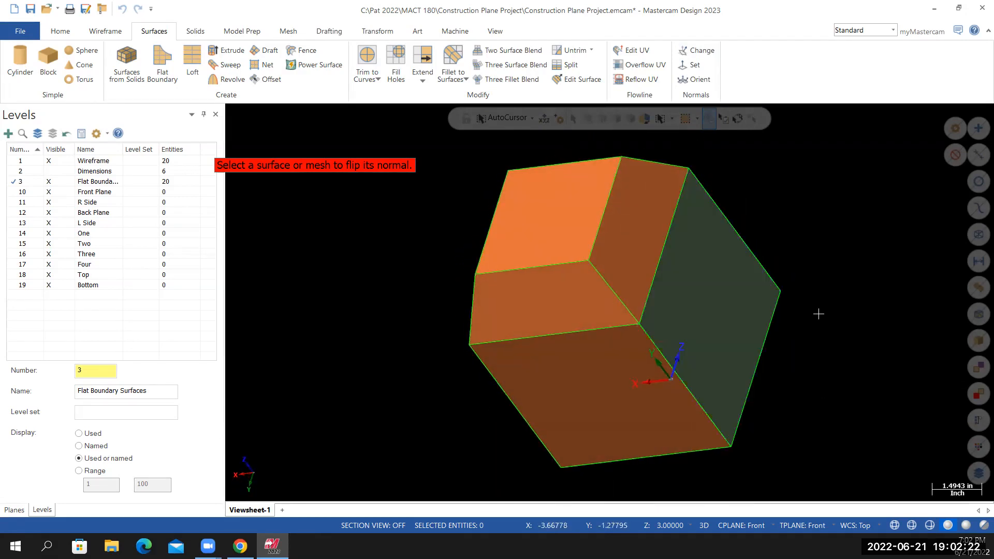
left_click(782, 375)
mouse_move(814, 408)
middle_mouse_down()
mouse_move(792, 430)
mouse_move(950, 424)
mouse_move(879, 347)
mouse_move(837, 333)
mouse_move(670, 351)
mouse_move(883, 248)
mouse_move(382, 340)
mouse_move(659, 318)
mouse_move(444, 329)
mouse_move(485, 320)
mouse_move(421, 312)
middle_mouse_up()
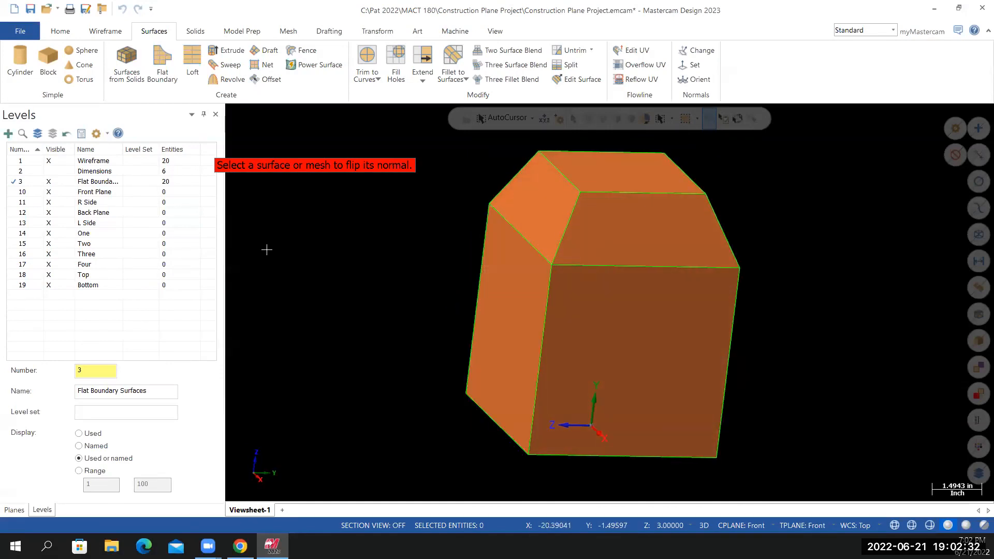
key("Escape")
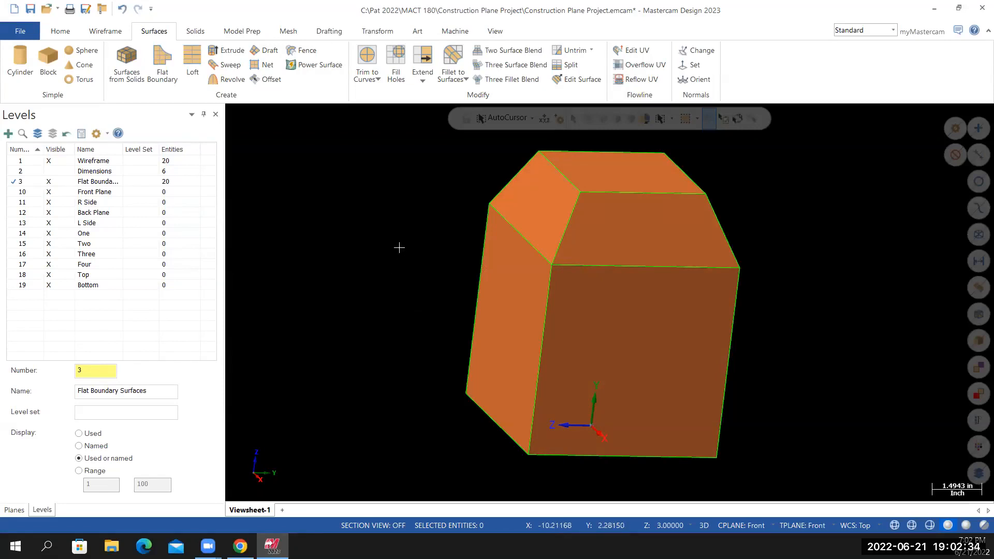
Return the model to the isometric view and save the Construction Plane Project file
right_click(392, 235)
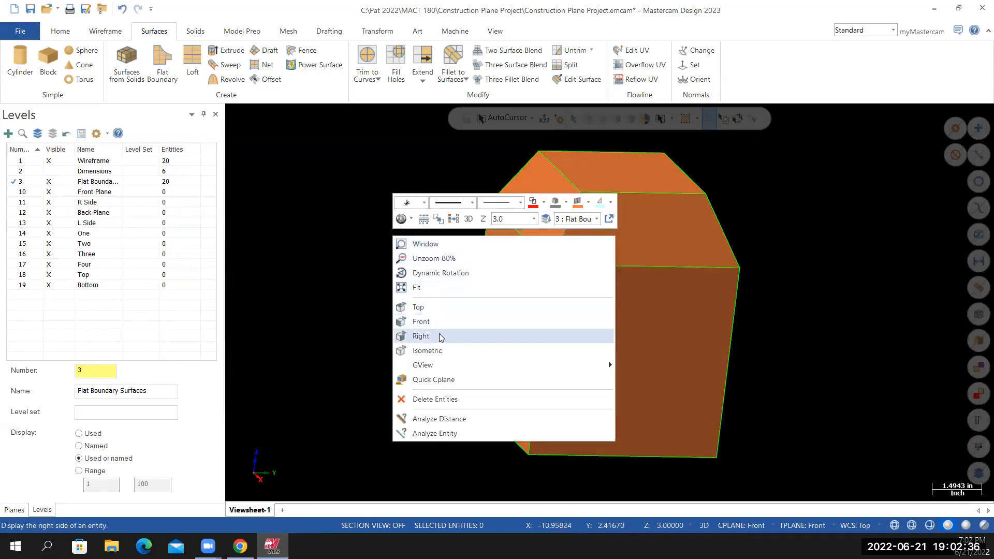
left_click(426, 351)
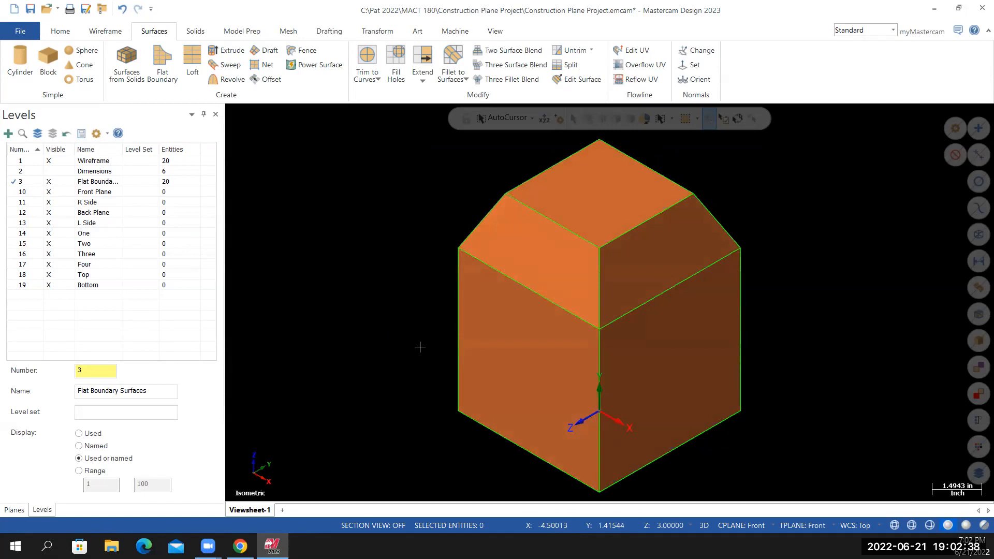
right_click(408, 213)
left_click(412, 299)
left_click(25, 30)
left_click(25, 178)
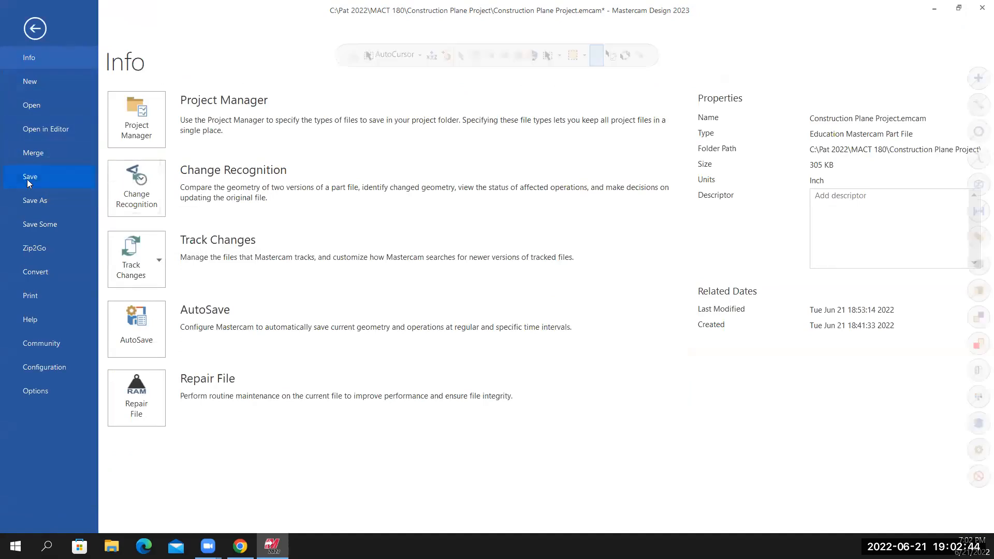